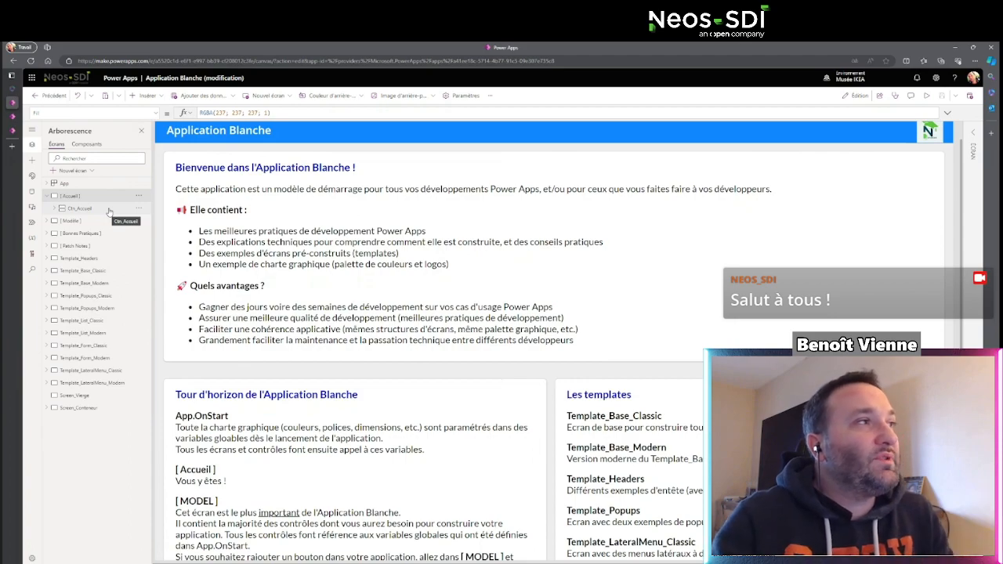
# Step: Expand the App object's OnStart formula and examine how the AppColors variable defines the light-mode colour palette
pyautogui.click(105, 184)
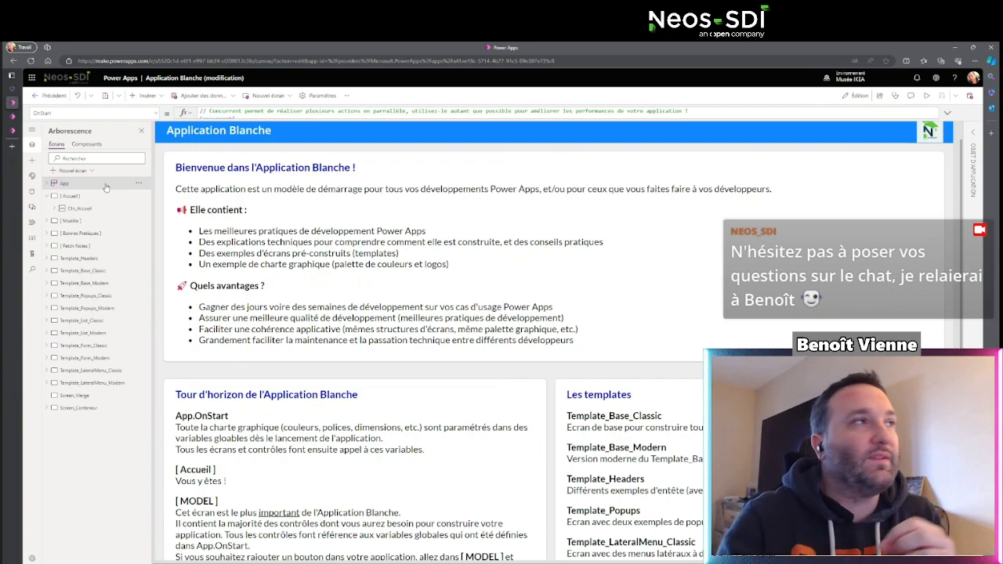
pyautogui.click(948, 113)
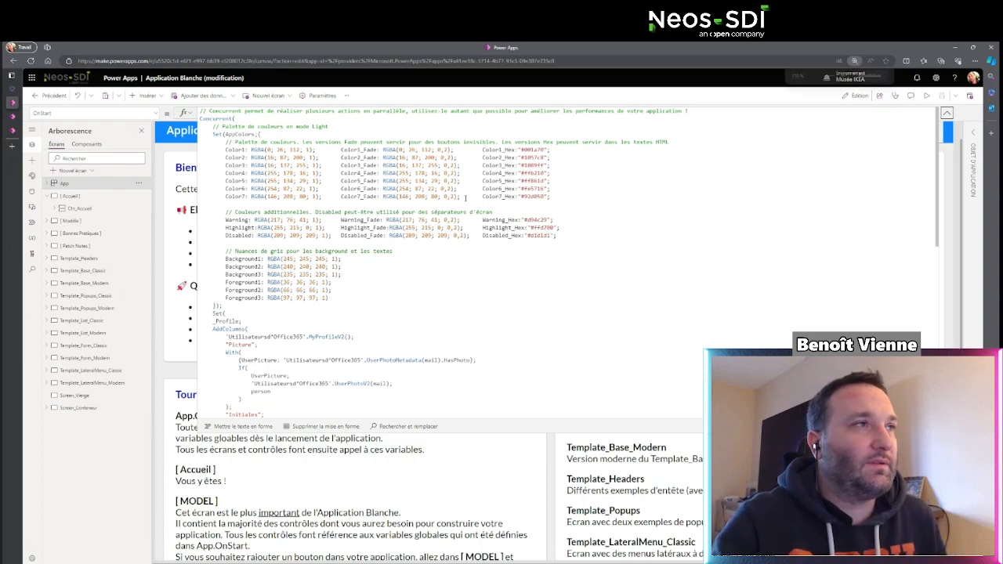
pyautogui.scroll(4, 466, 197)
pyautogui.scroll(1, 502, 375)
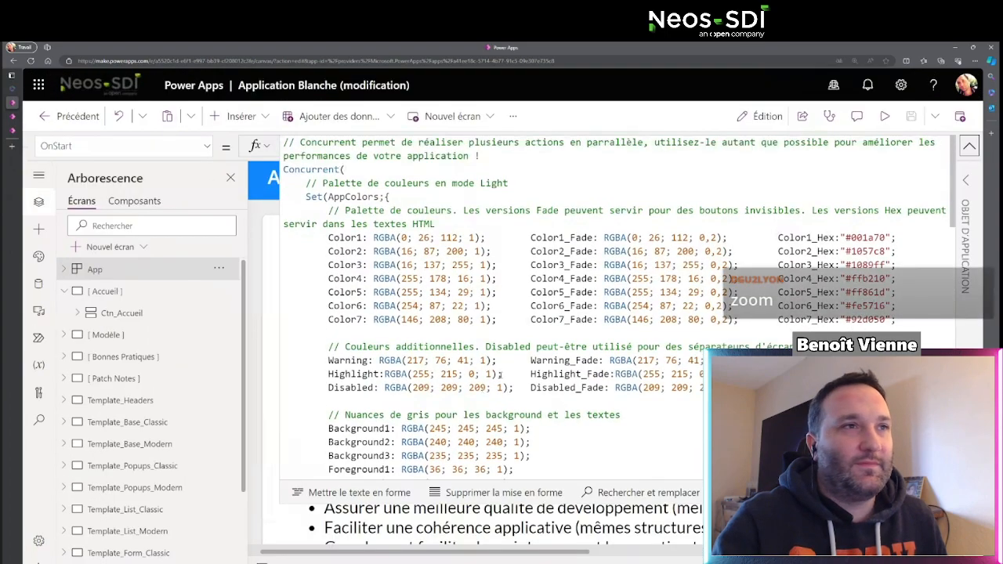
pyautogui.scroll(-1, 501, 375)
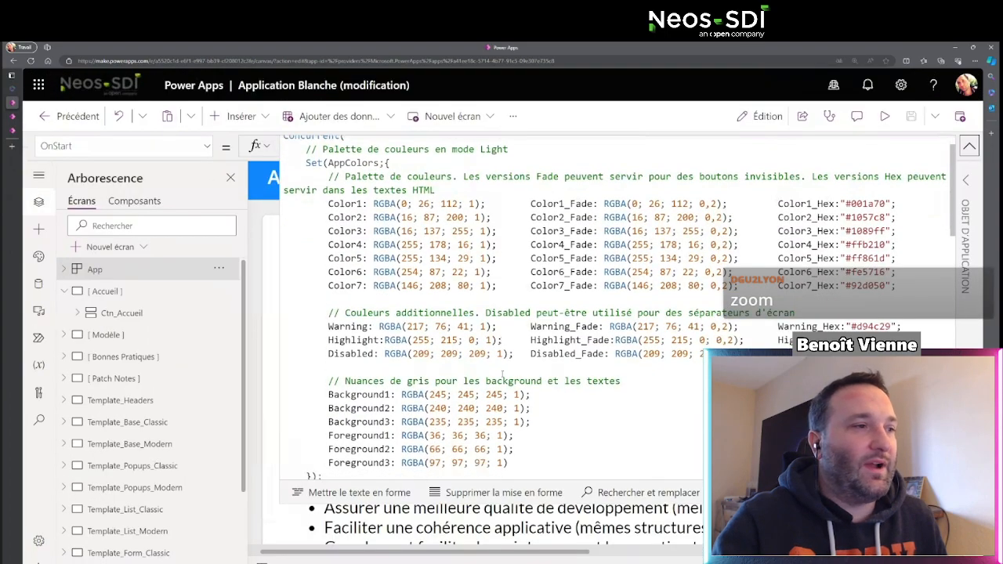
pyautogui.scroll(1, 502, 375)
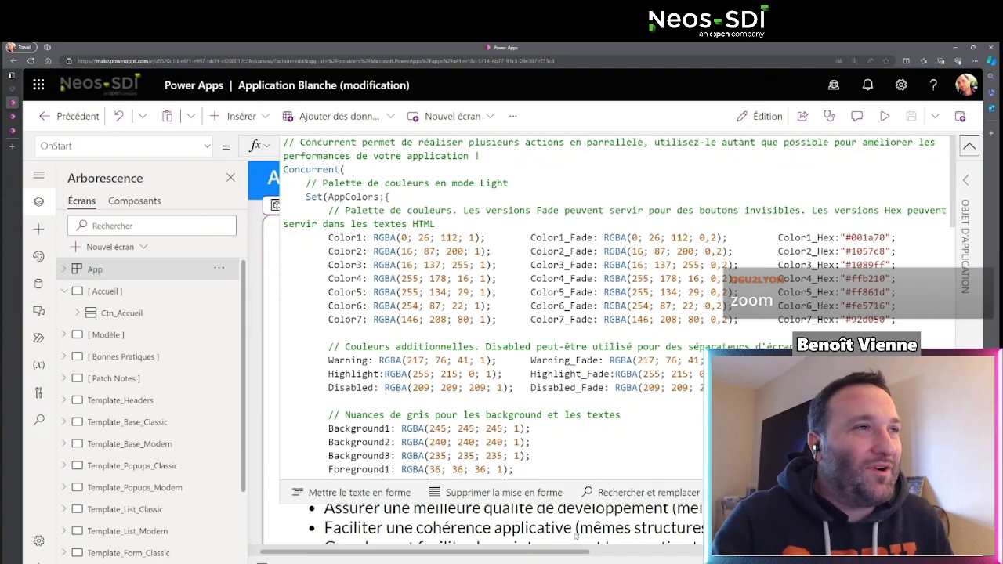
pyautogui.moveTo(565, 553); pyautogui.dragTo(601, 555)
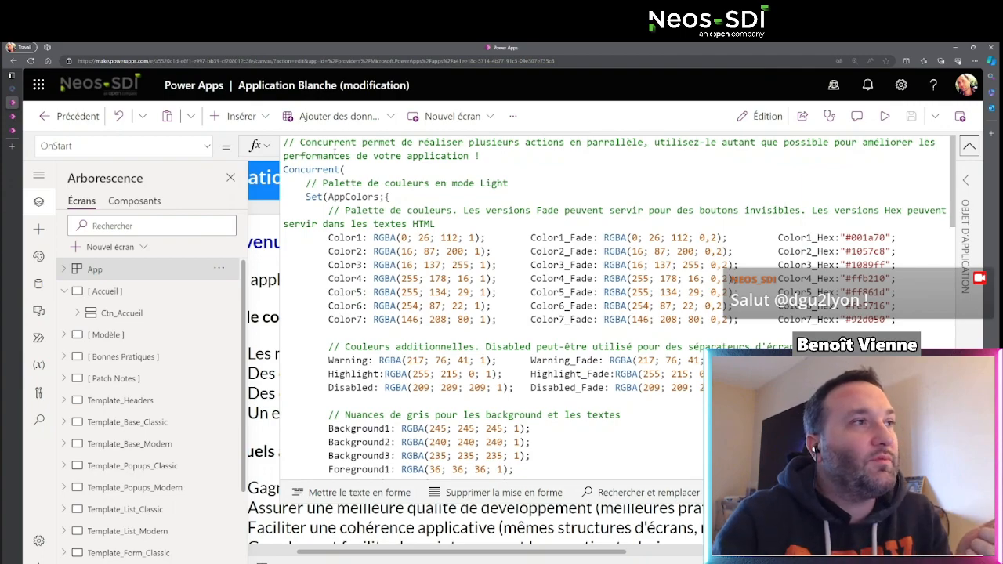
pyautogui.click(296, 145)
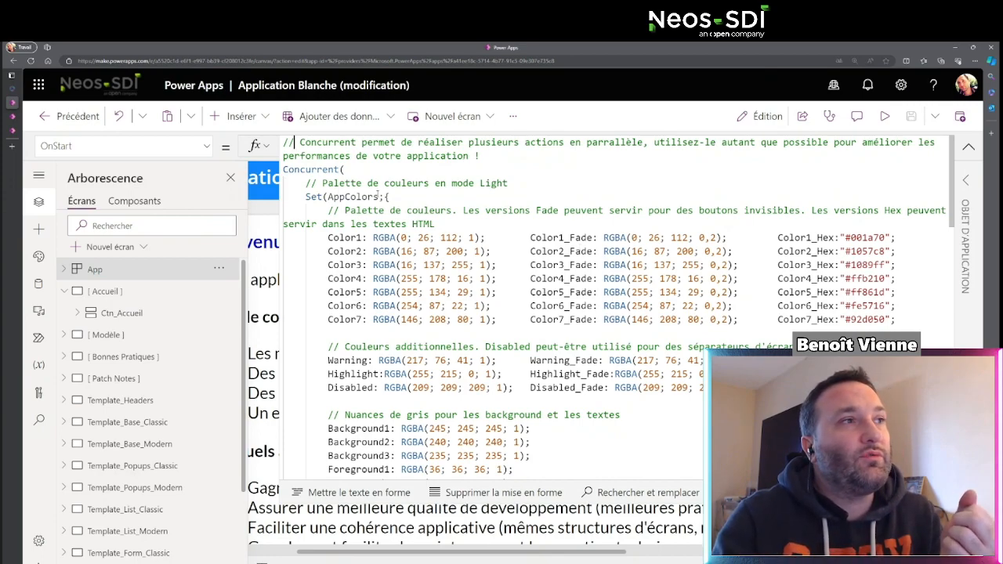
pyautogui.doubleClick(379, 196)
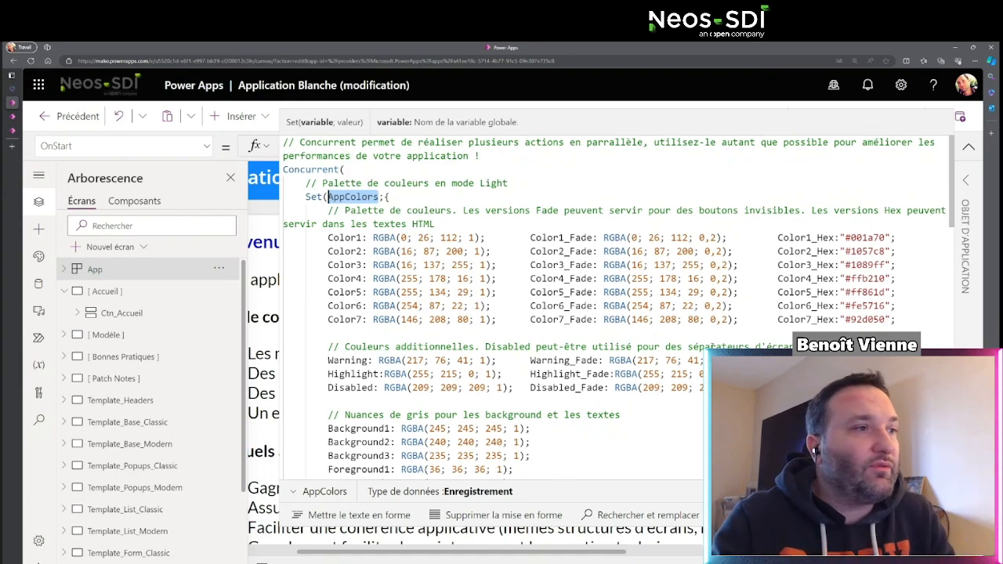
# Step: Review the grey shades and the _Profile variable with its Picture and Initiales columns in the OnStart formula
pyautogui.scroll(-3, 710, 345)
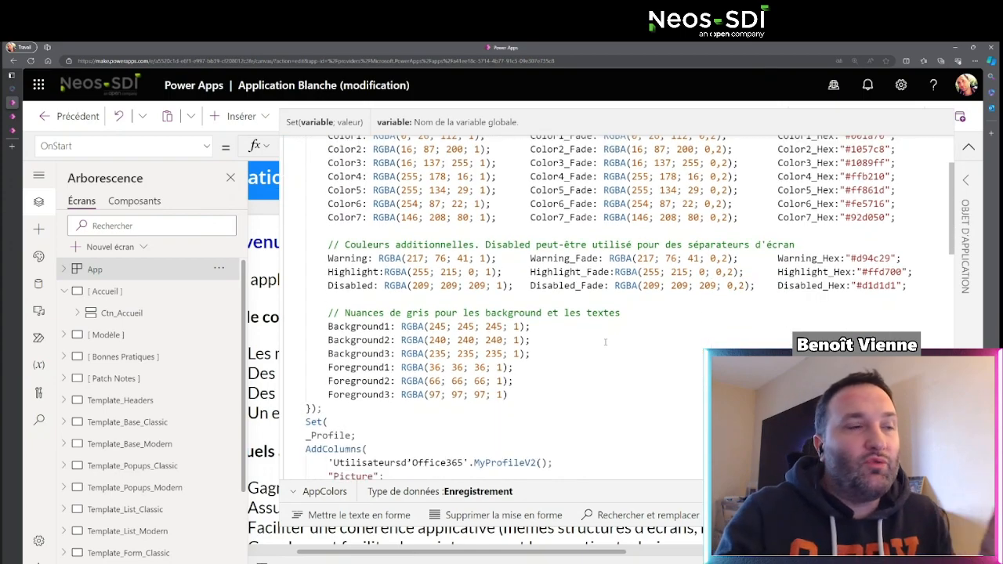
pyautogui.scroll(-3, 595, 344)
pyautogui.scroll(-1, 596, 344)
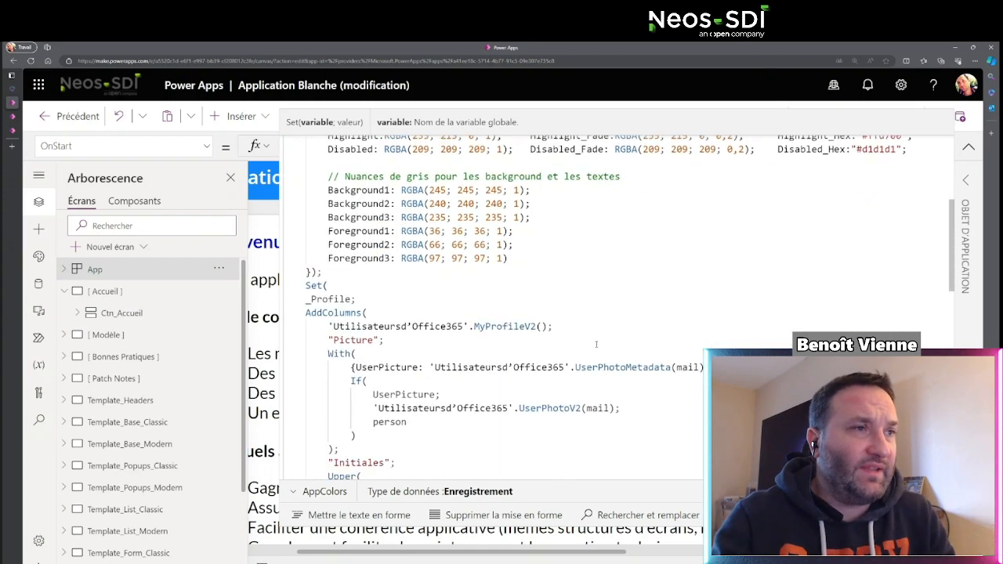
pyautogui.scroll(-3, 595, 344)
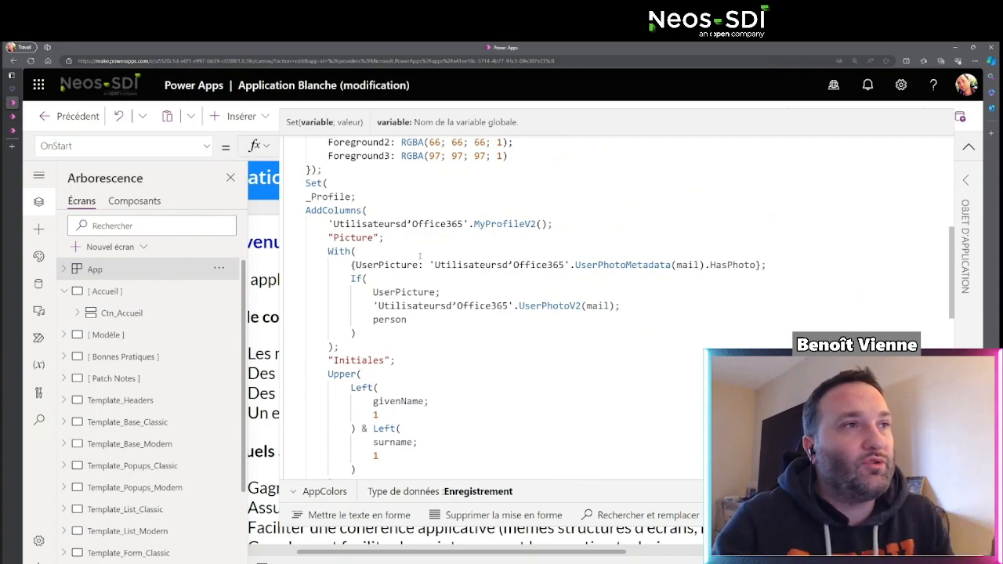
pyautogui.scroll(-1, 414, 257)
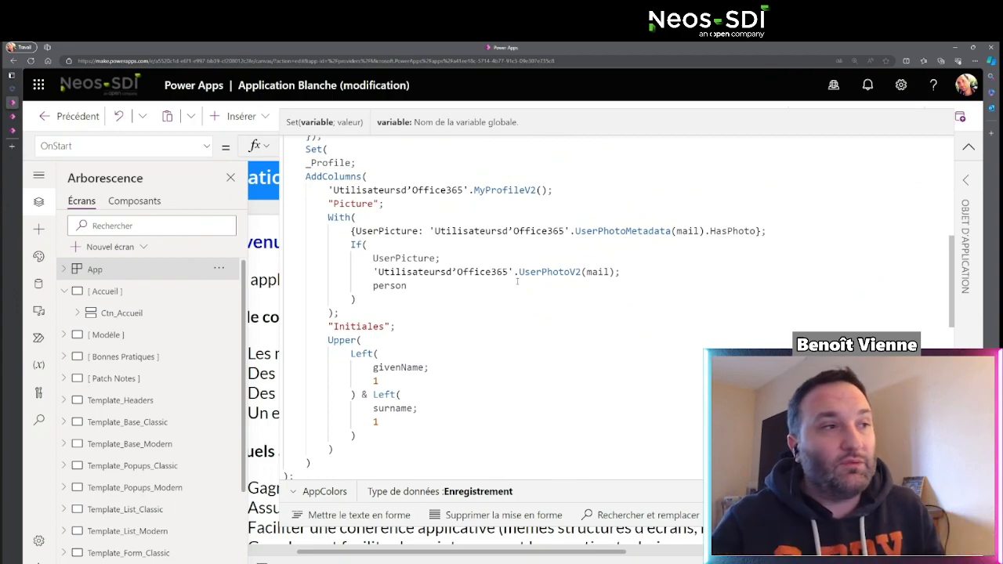
# Step: Review the AppFonts, AppSizes, AppDimensions and col_Menu definitions in the OnStart formula, and collapse the formula
pyautogui.scroll(-5, 524, 281)
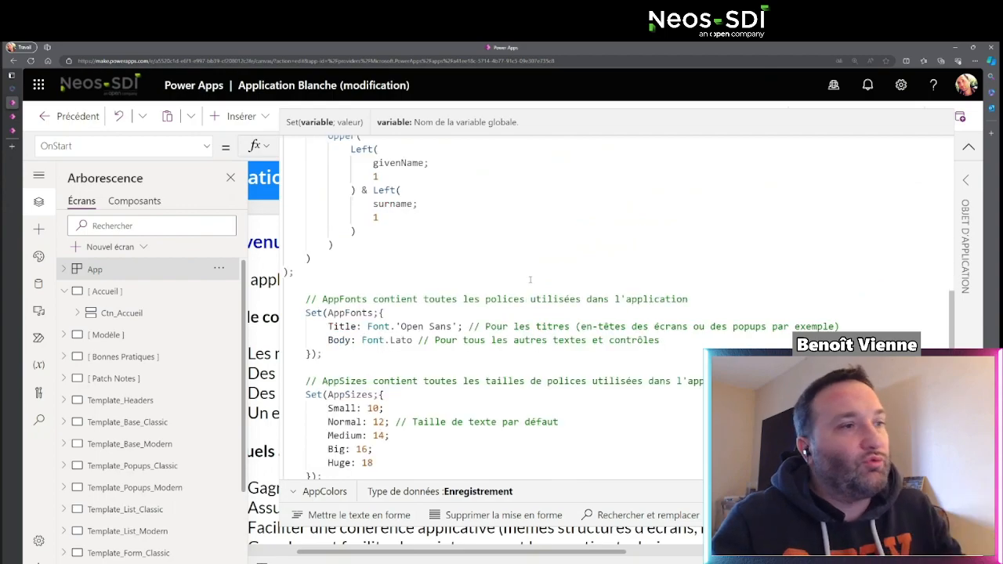
pyautogui.scroll(-2, 536, 276)
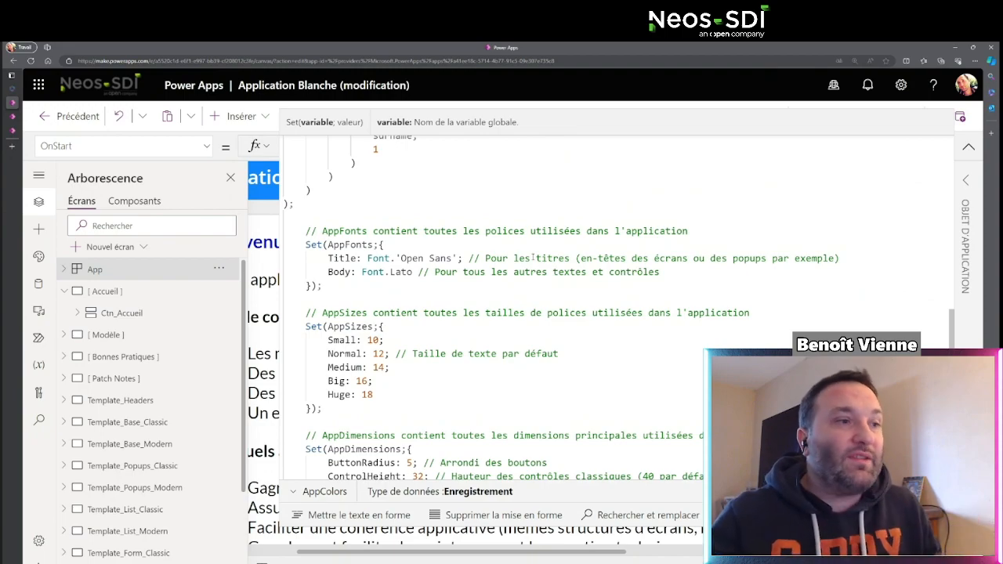
pyautogui.scroll(-3, 533, 258)
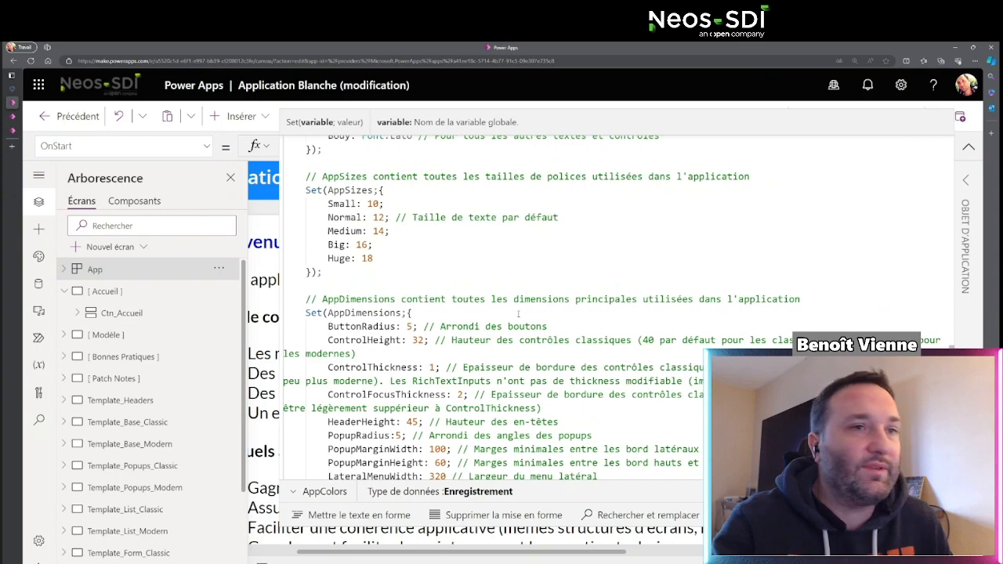
pyautogui.scroll(-3, 518, 314)
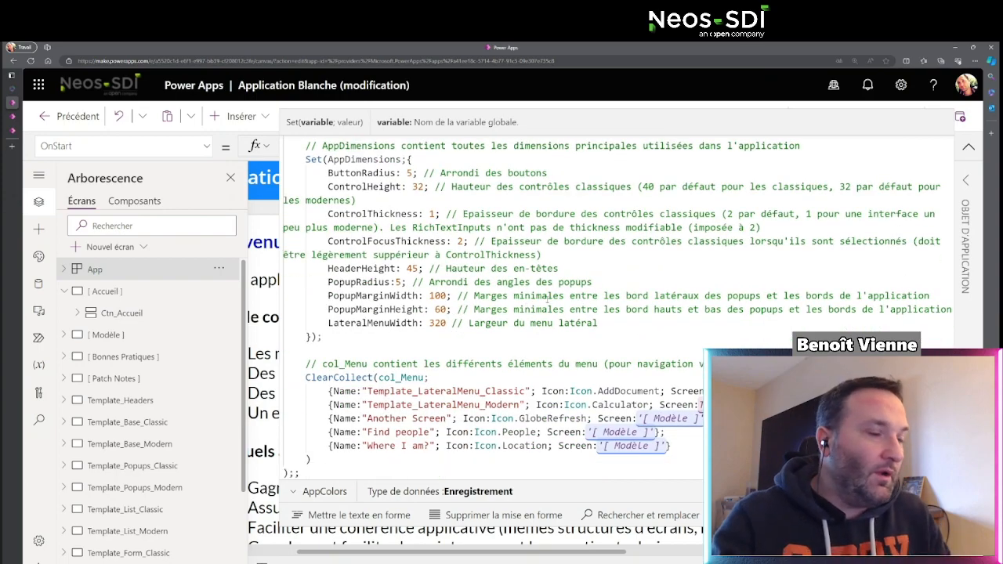
pyautogui.click(968, 149)
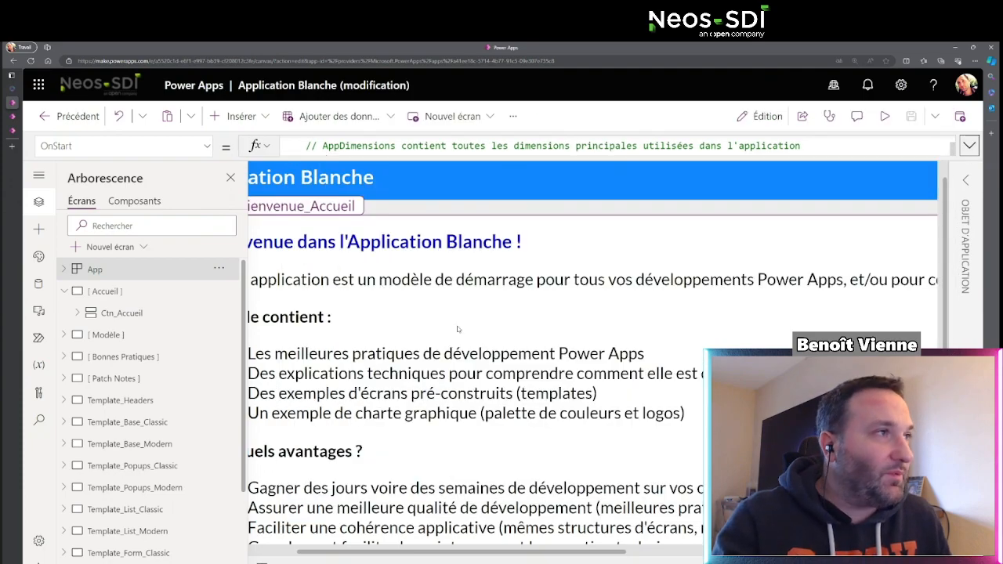
pyautogui.click(231, 179)
pyautogui.scroll(-3, 366, 279)
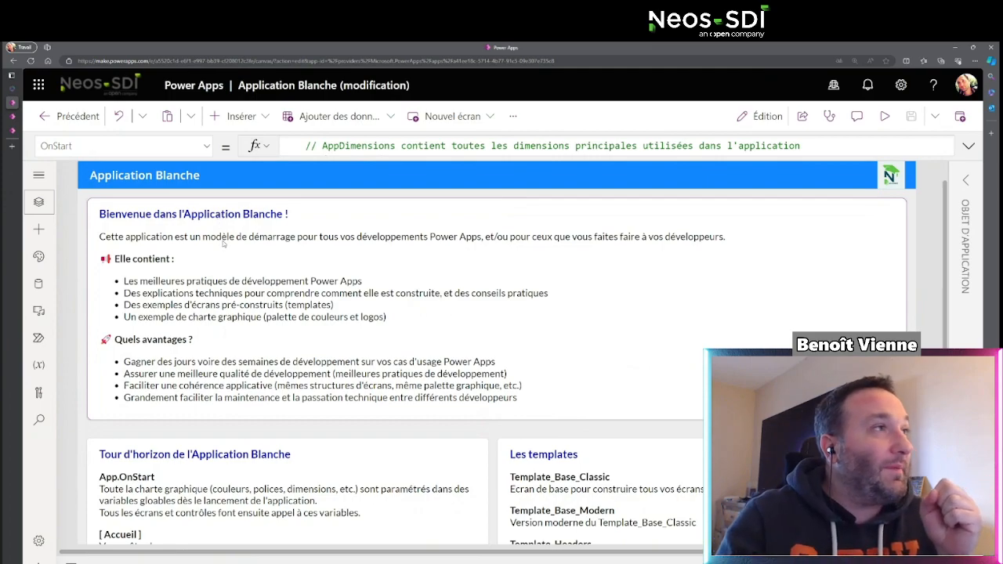
pyautogui.click(244, 120)
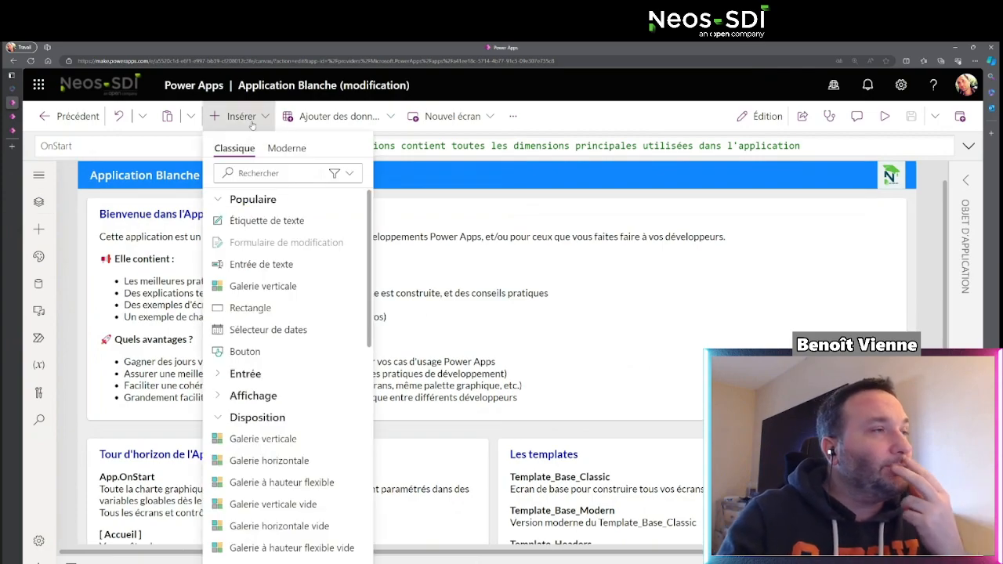
pyautogui.click(265, 117)
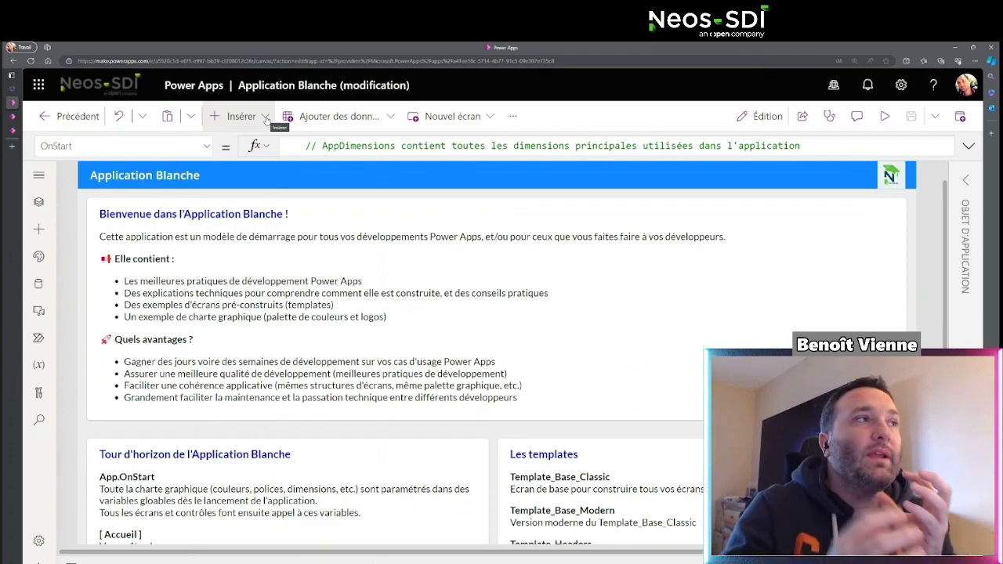
pyautogui.click(43, 177)
pyautogui.click(43, 177)
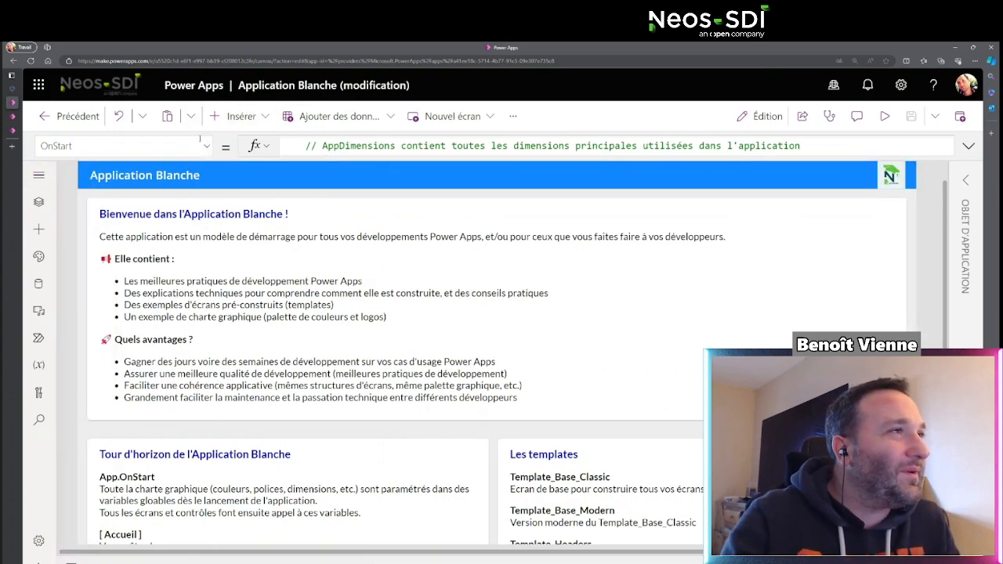
pyautogui.click(242, 119)
pyautogui.click(240, 125)
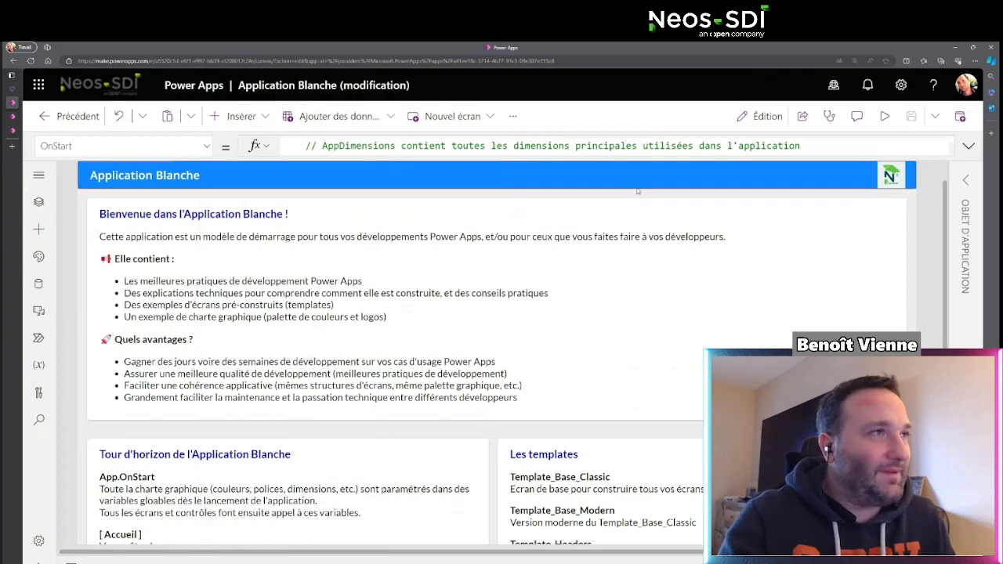
# Step: Show the layouts offered for a new screen without adding one, and close the app's tree view
pyautogui.scroll(-2, 624, 252)
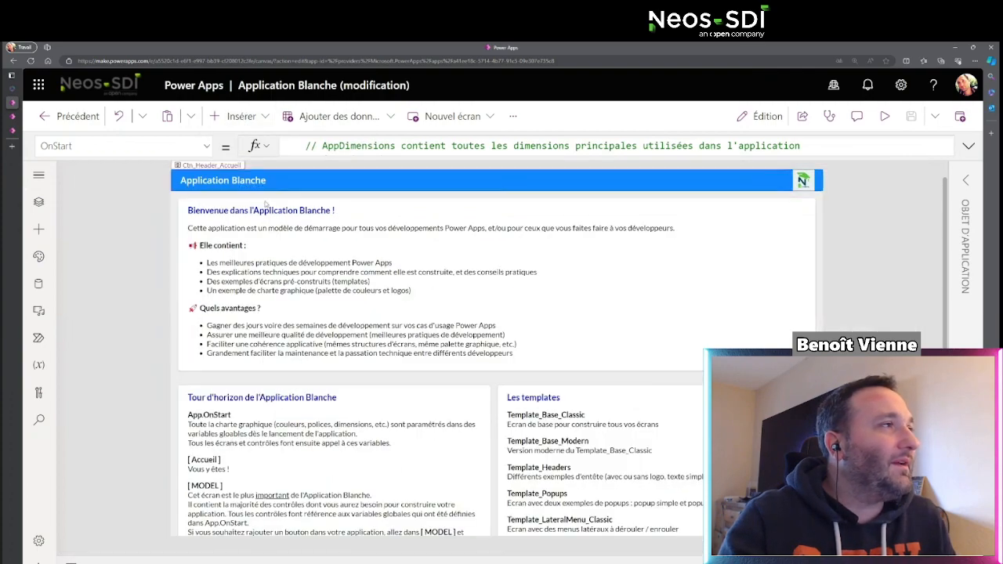
pyautogui.scroll(-1, 67, 257)
pyautogui.hotkey('ctrl', '-')
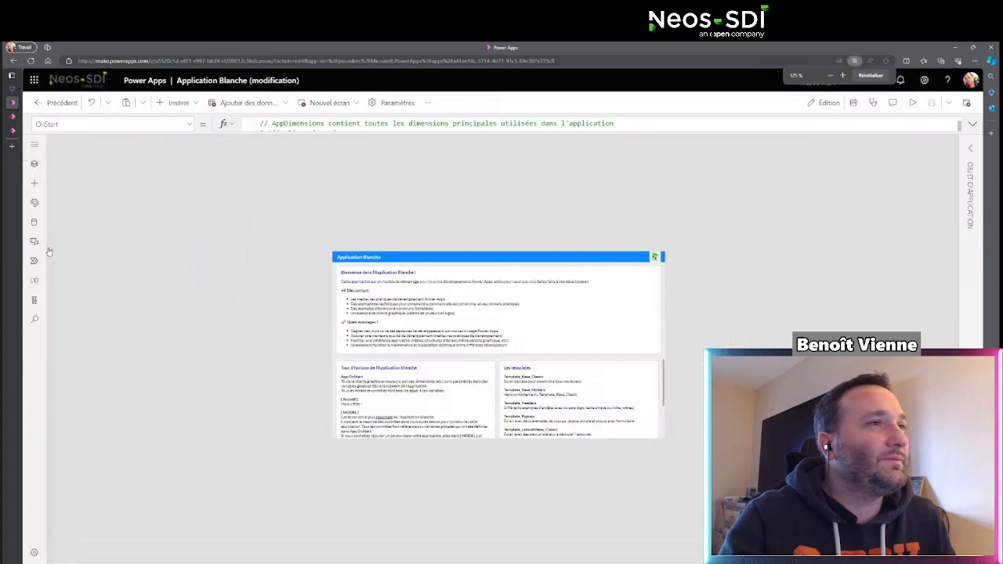
pyautogui.scroll(5, 232, 212)
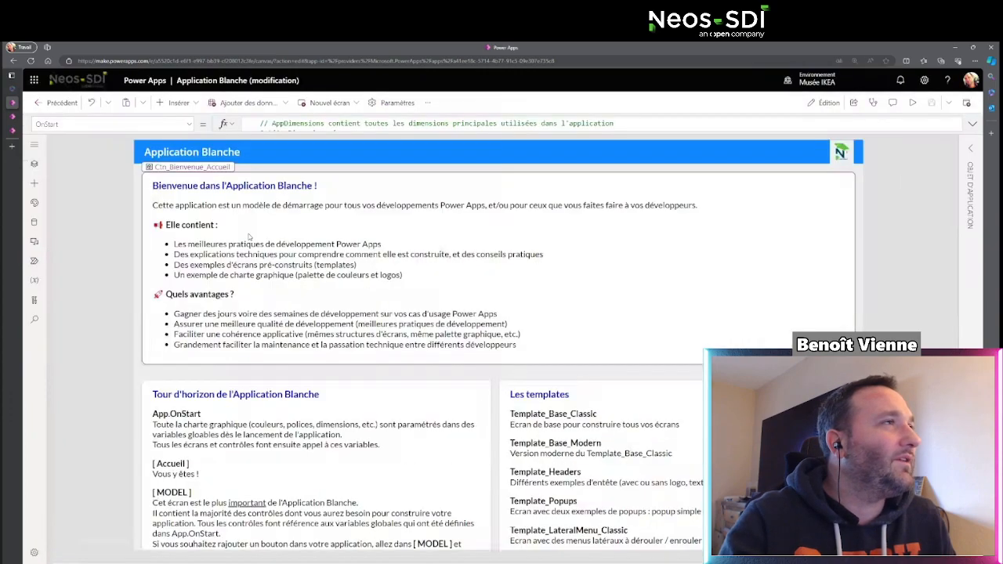
pyautogui.click(180, 102)
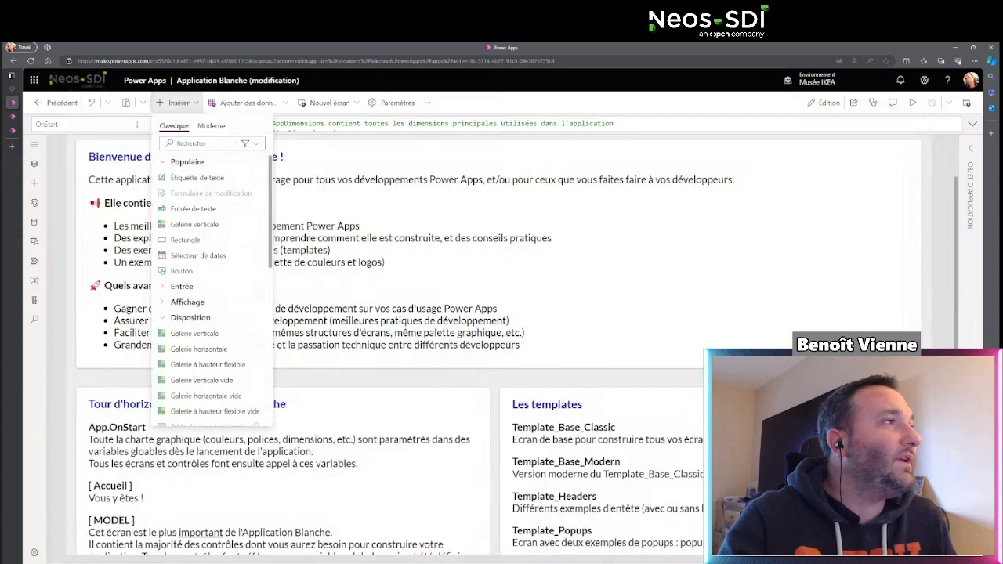
pyautogui.click(63, 125)
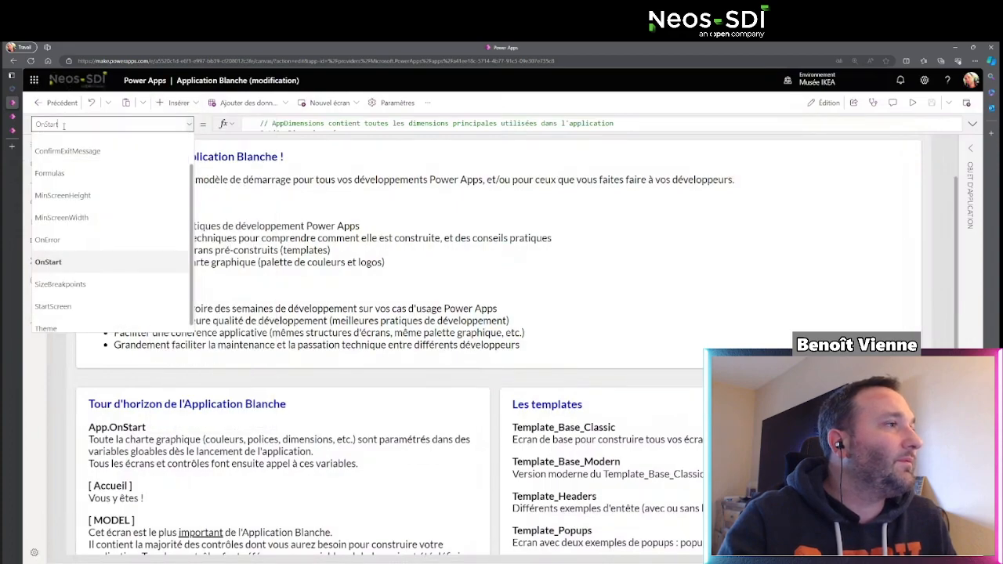
pyautogui.click(28, 145)
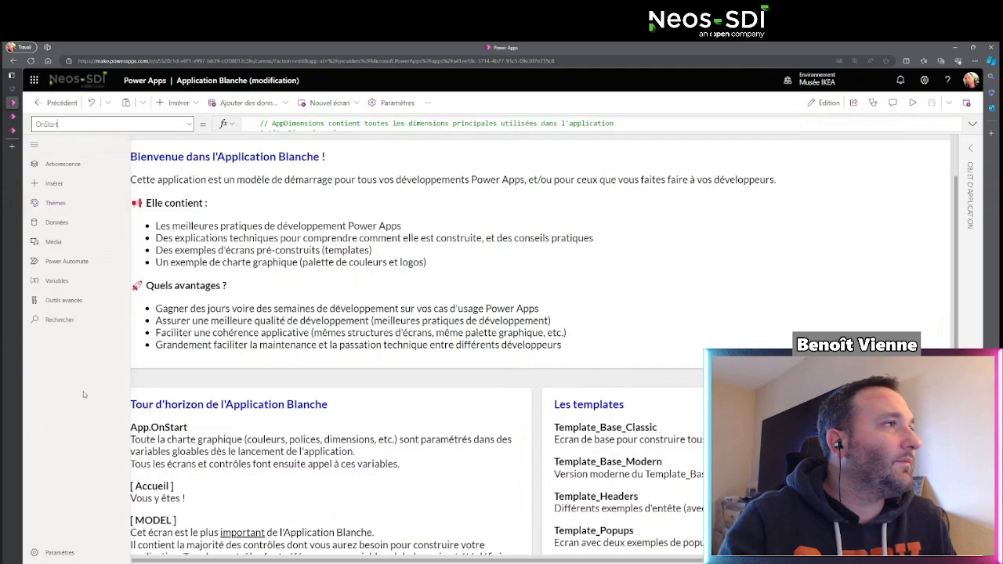
pyautogui.click(36, 147)
pyautogui.click(34, 162)
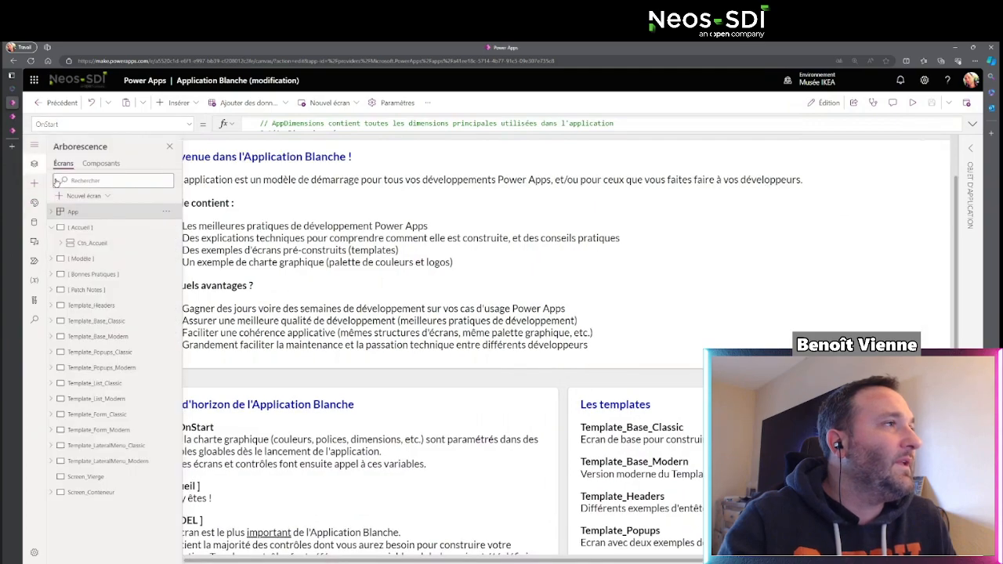
pyautogui.click(91, 197)
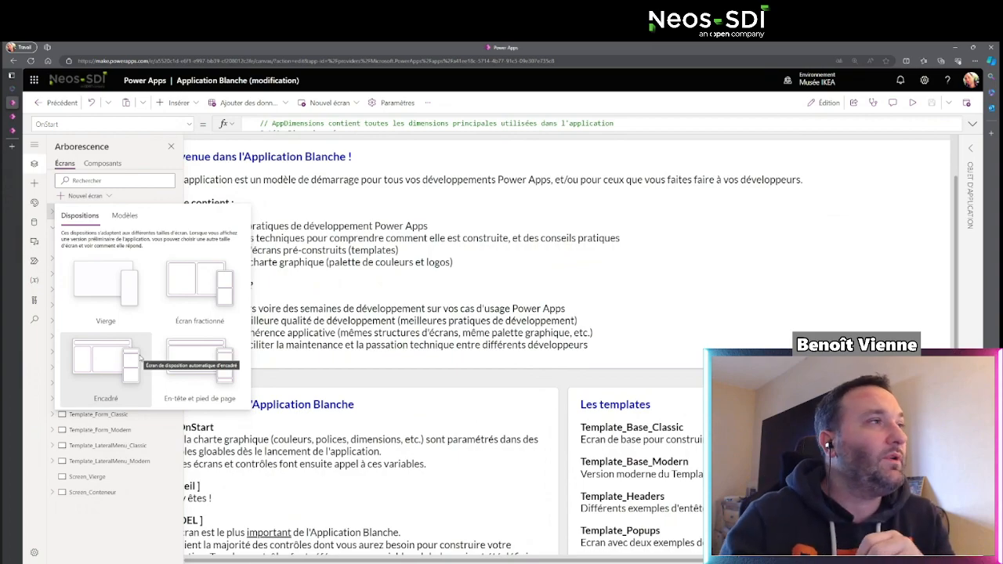
pyautogui.click(337, 287)
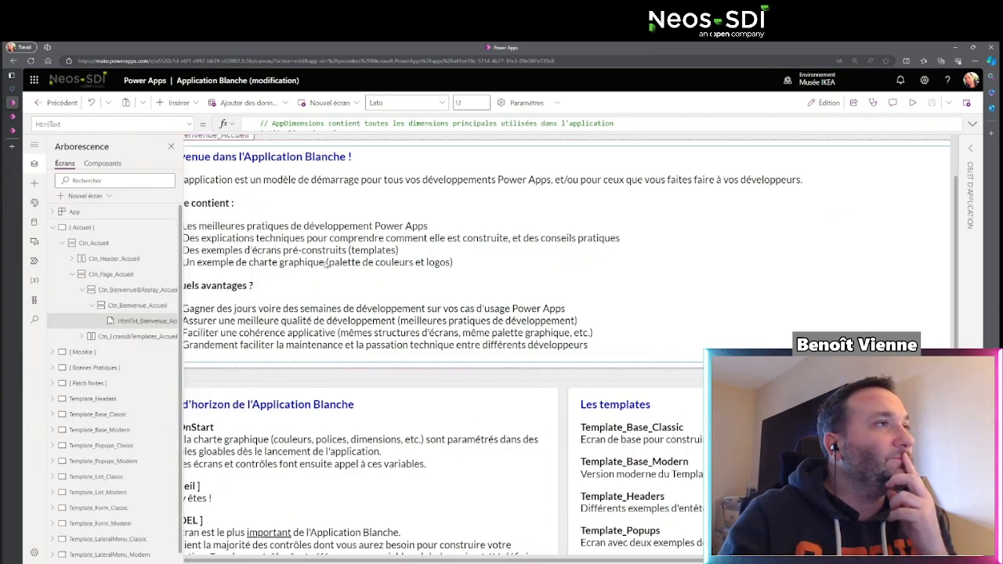
pyautogui.click(170, 147)
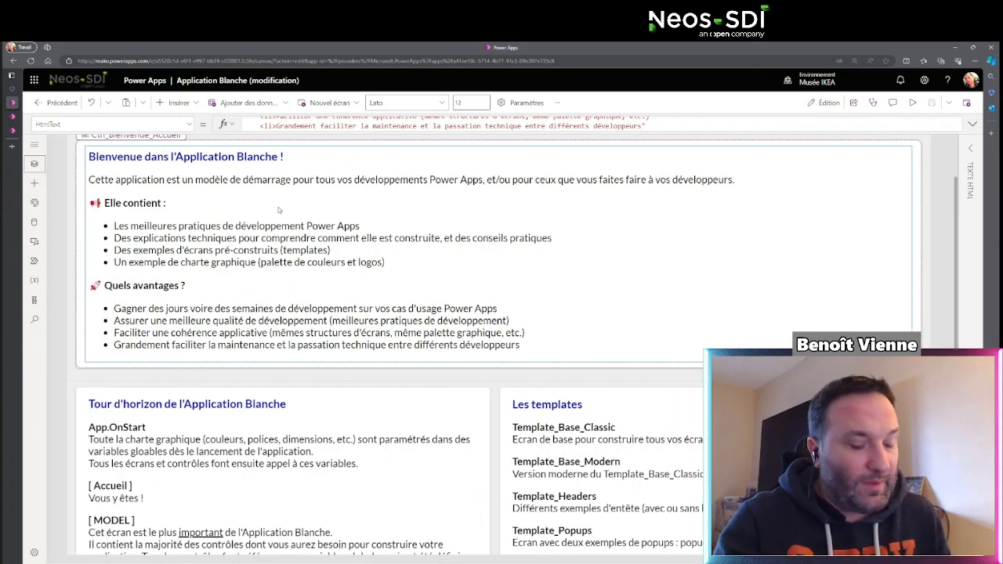
# Step: Open the app's general settings and examine the option for modern controls and themes
pyautogui.scroll(1, 333, 245)
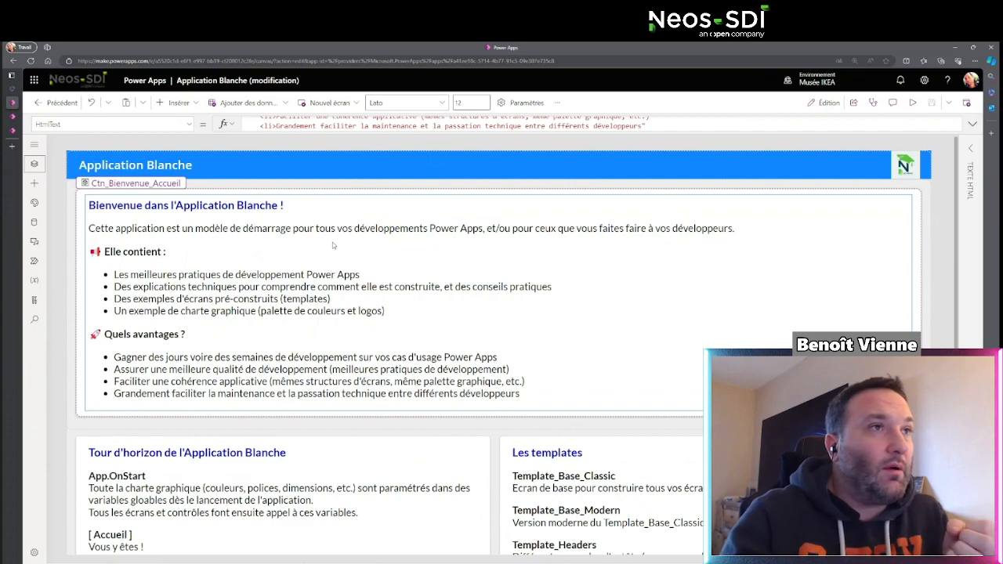
pyautogui.click(501, 102)
pyautogui.scroll(-1, 511, 267)
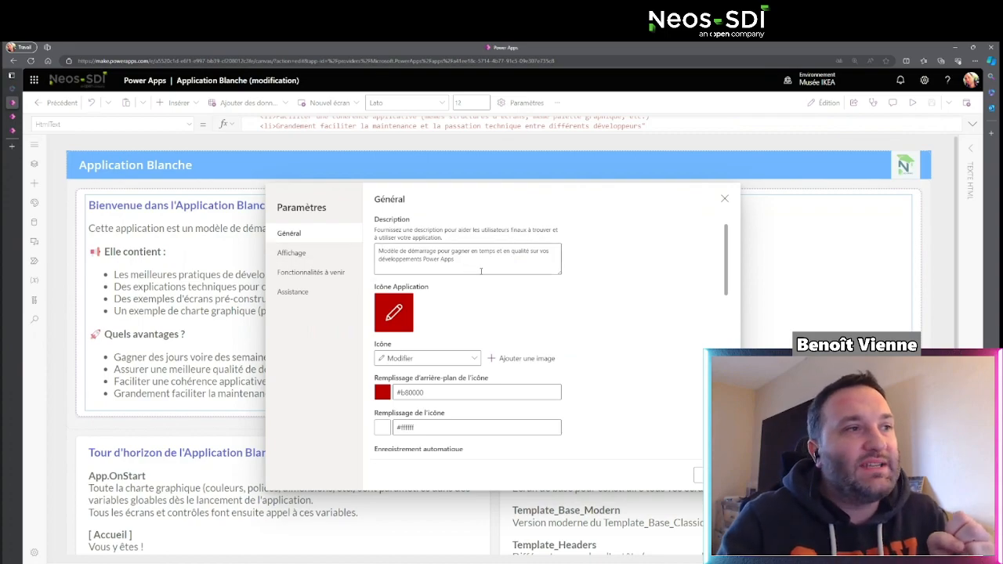
pyautogui.scroll(-5, 464, 329)
pyautogui.scroll(-1, 462, 369)
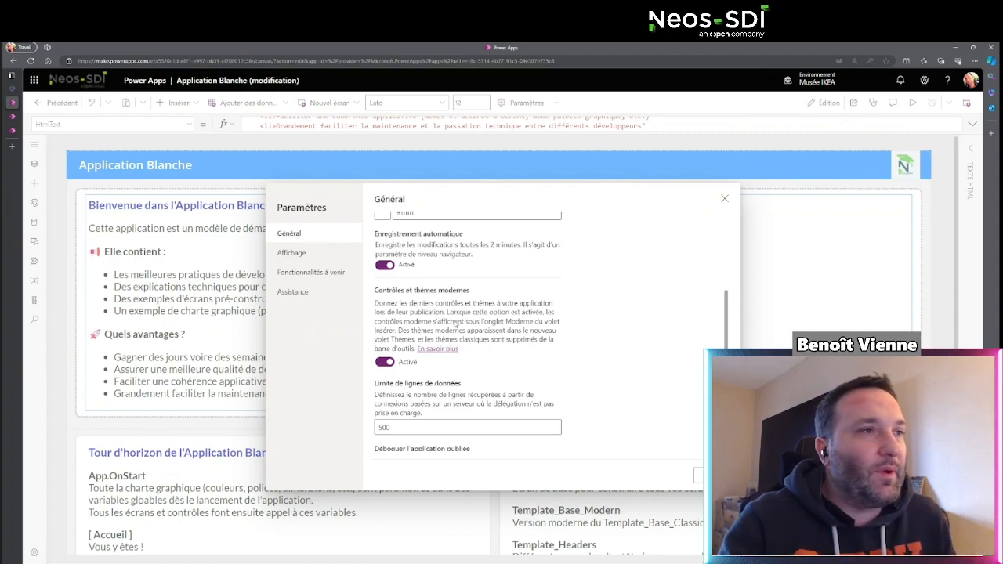
# Step: Switch the modern controls and themes option off and on again, and close the app settings
pyautogui.hotkey('ctrl', '+')
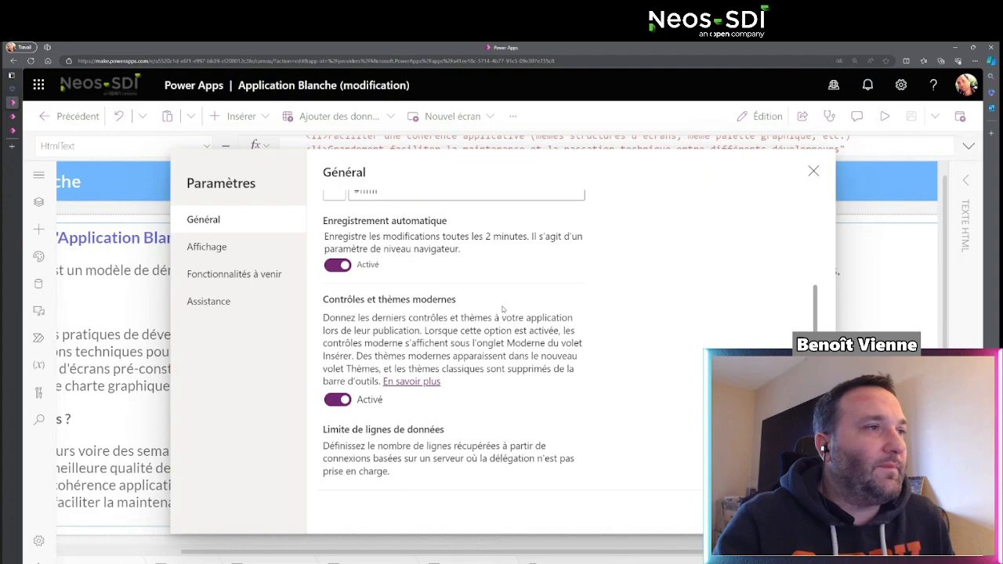
pyautogui.hotkey('ctrl', '+')
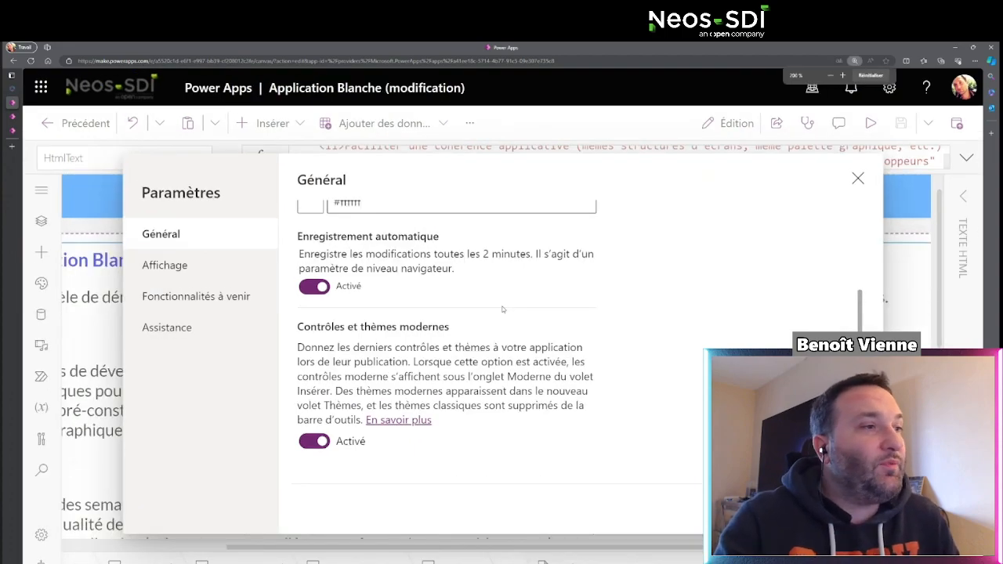
pyautogui.scroll(-1, 333, 379)
pyautogui.click(324, 402)
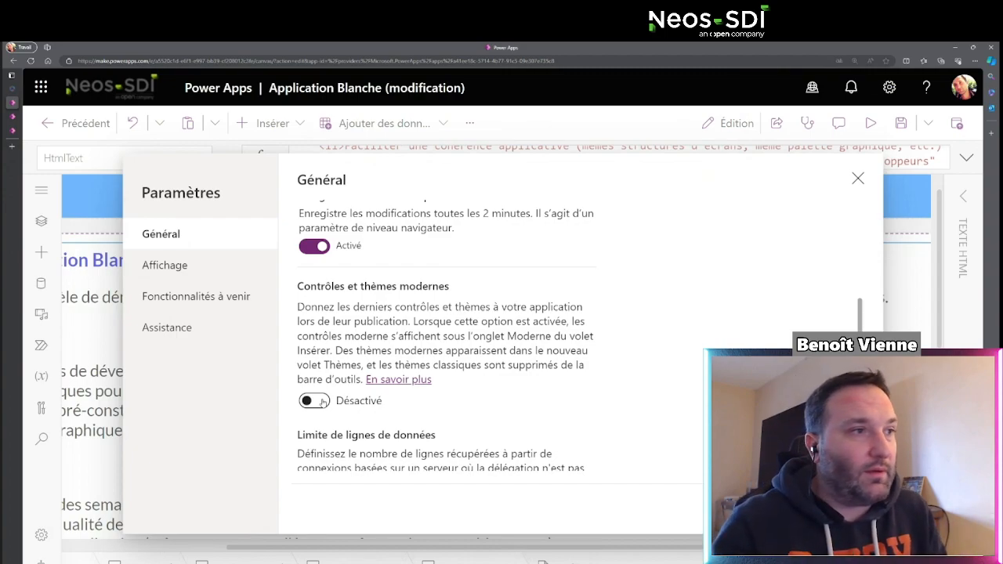
pyautogui.click(323, 402)
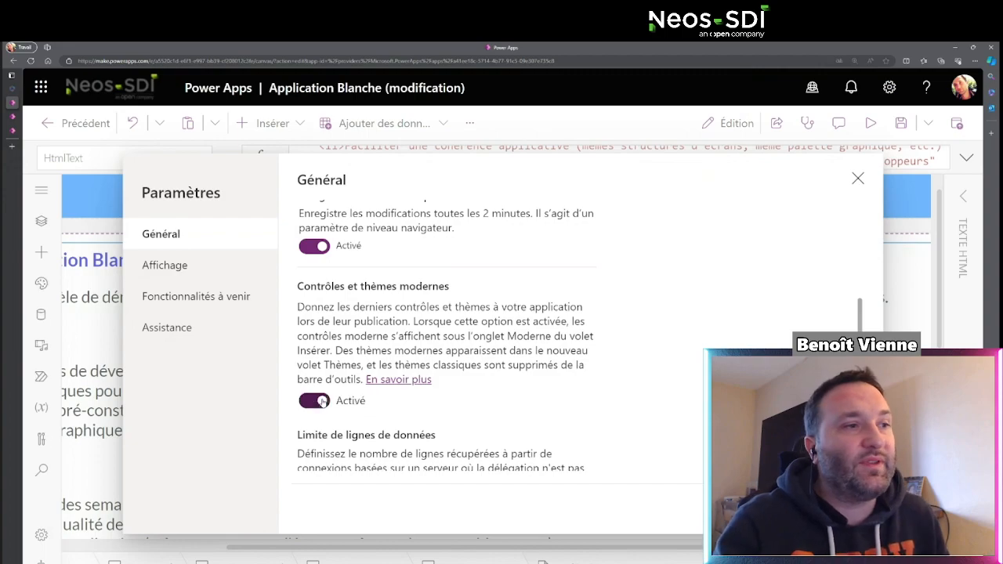
pyautogui.scroll(-5, 452, 373)
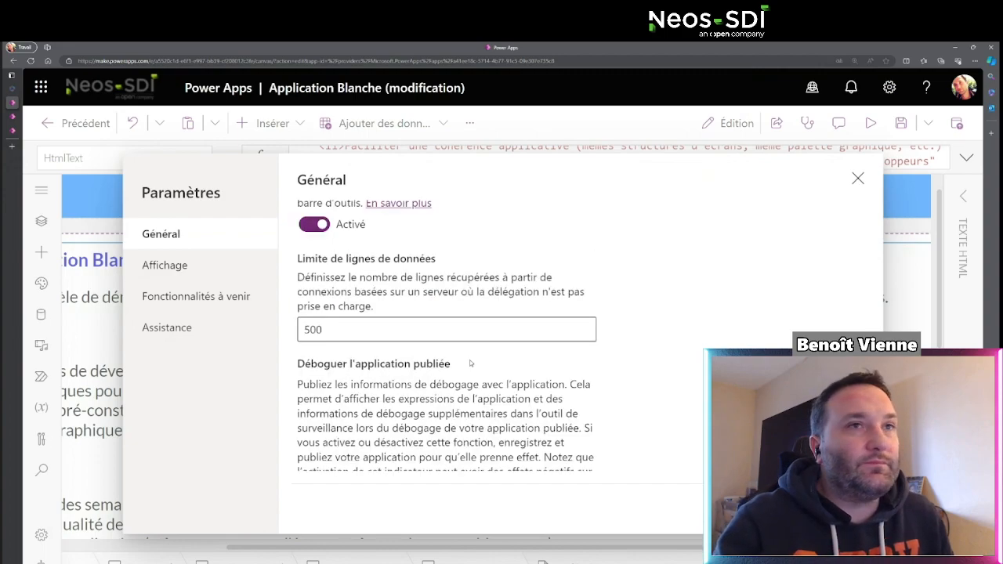
pyautogui.click(858, 178)
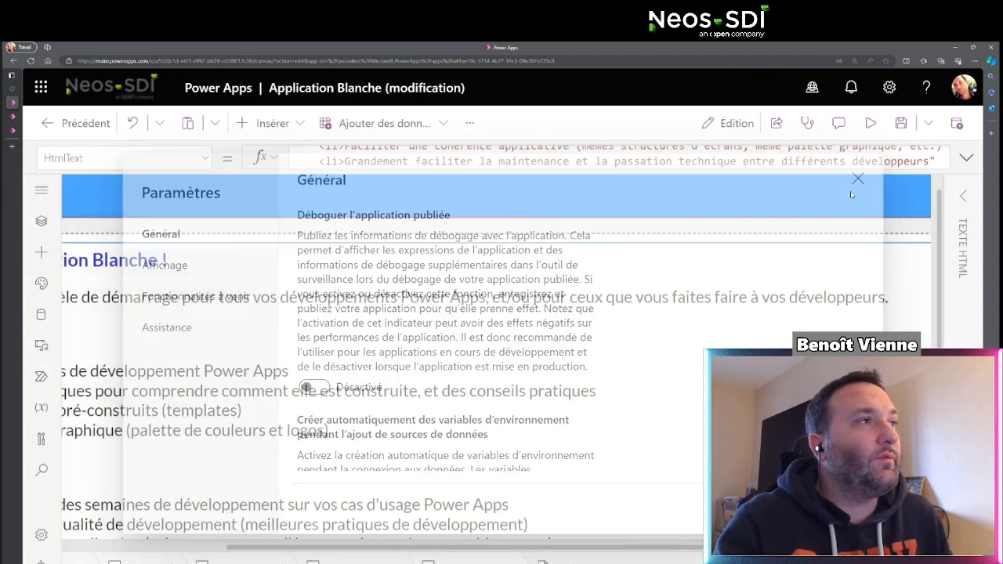
# Step: Review the classic and modern controls available for insertion, including the preview ones, without adding any
pyautogui.click(274, 125)
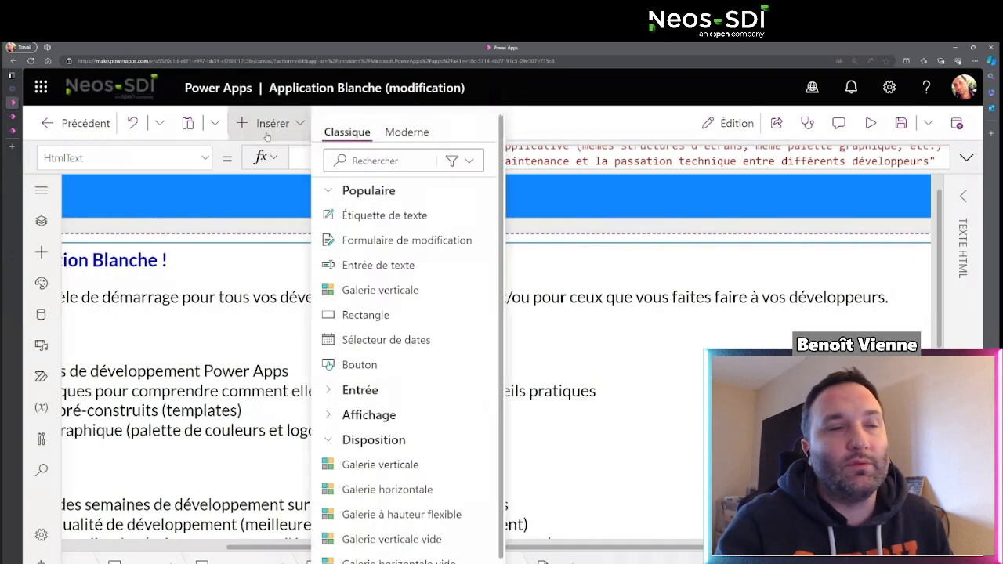
pyautogui.click(264, 231)
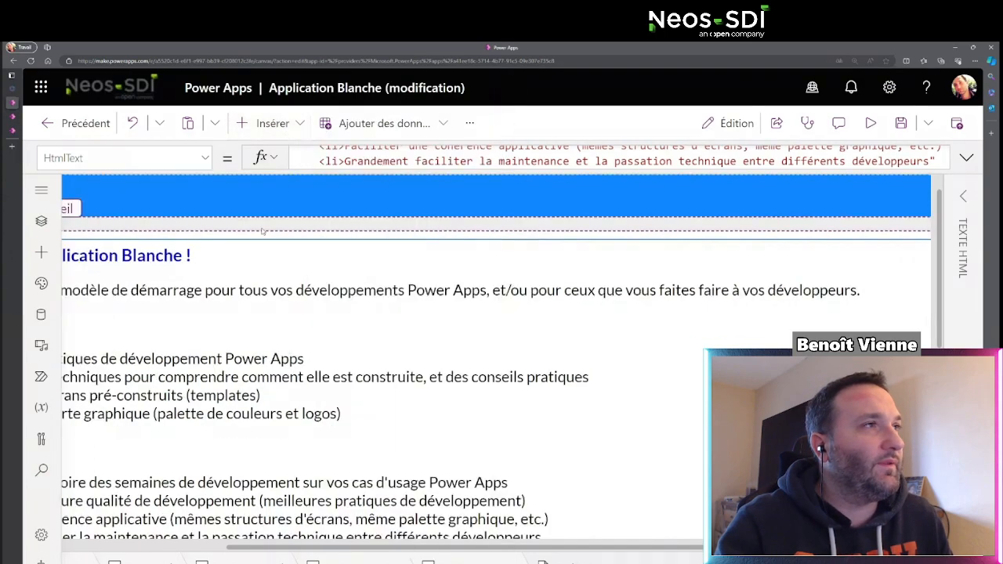
pyautogui.click(273, 123)
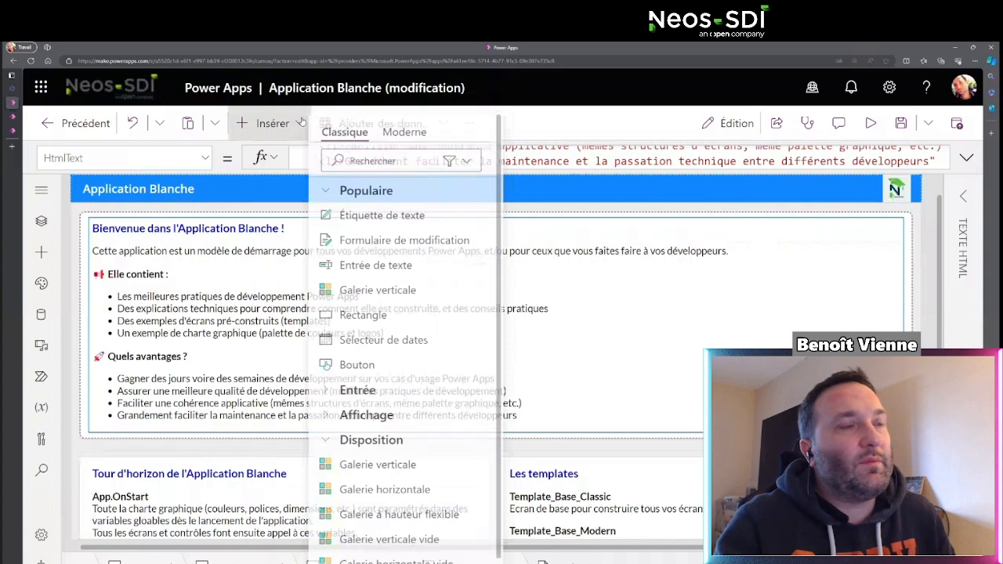
pyautogui.click(408, 134)
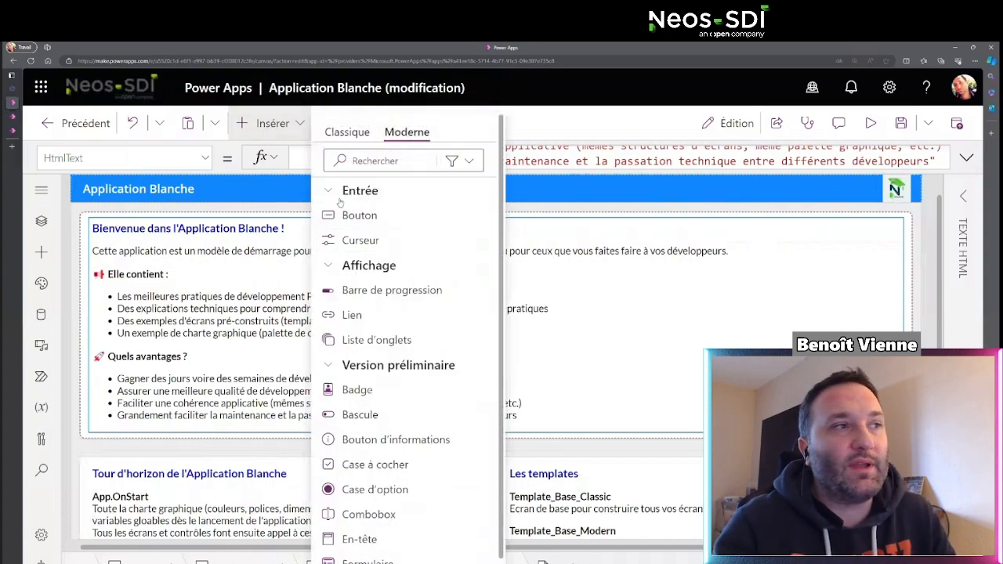
pyautogui.scroll(-3, 443, 253)
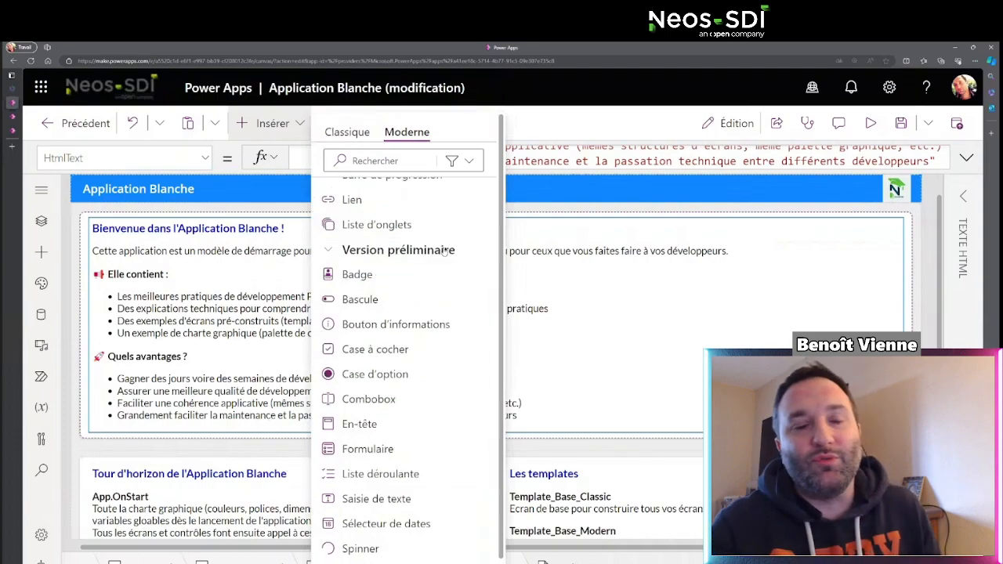
pyautogui.scroll(-1, 444, 252)
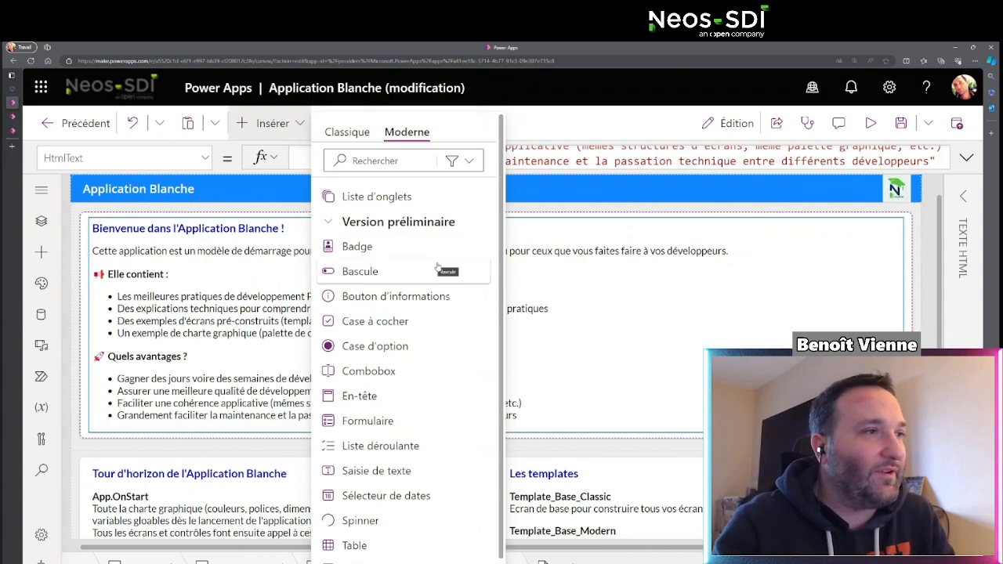
pyautogui.click(525, 291)
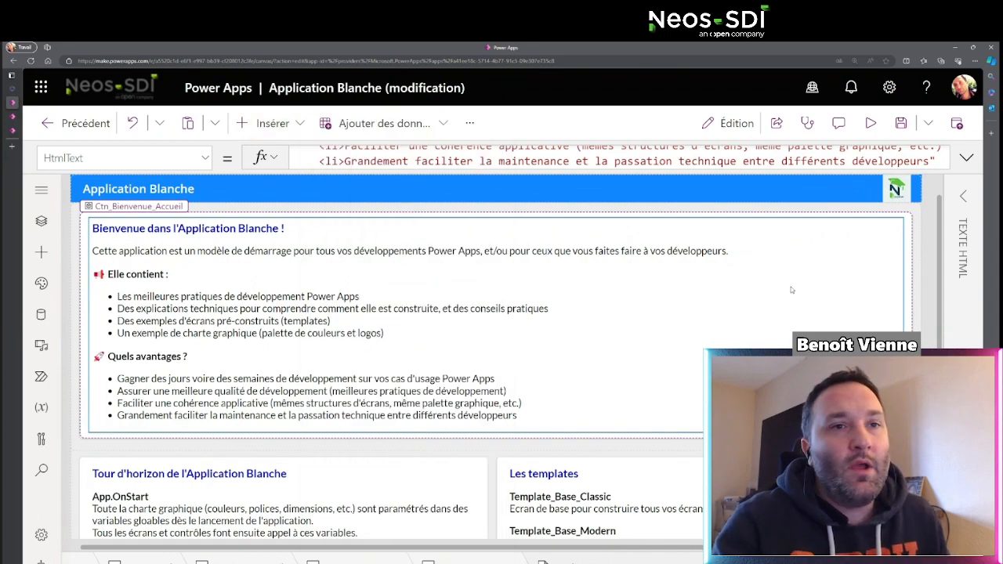
# Step: Select the home screen's background and examine the welcome, tour and templates sections
pyautogui.click(908, 286)
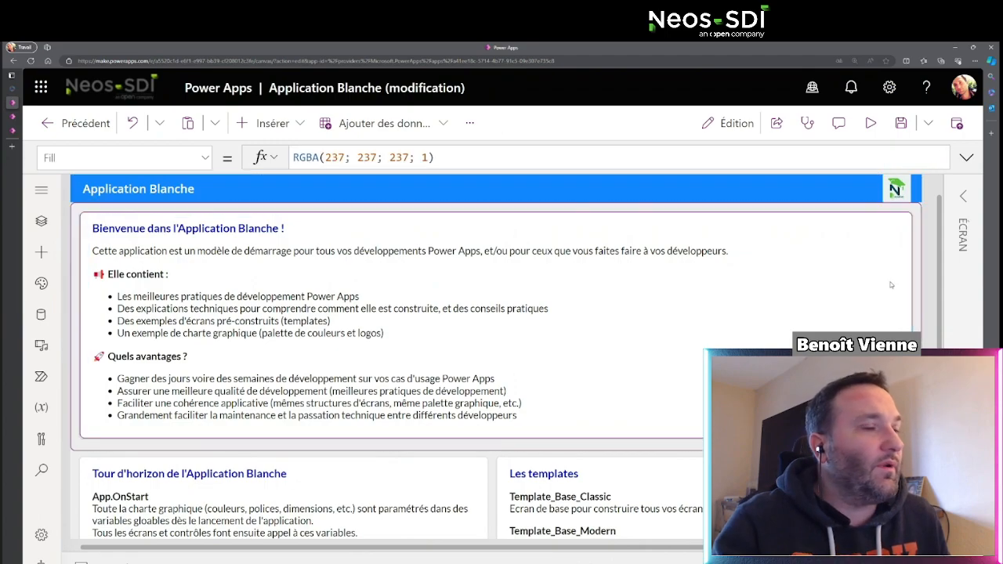
pyautogui.scroll(-1, 328, 304)
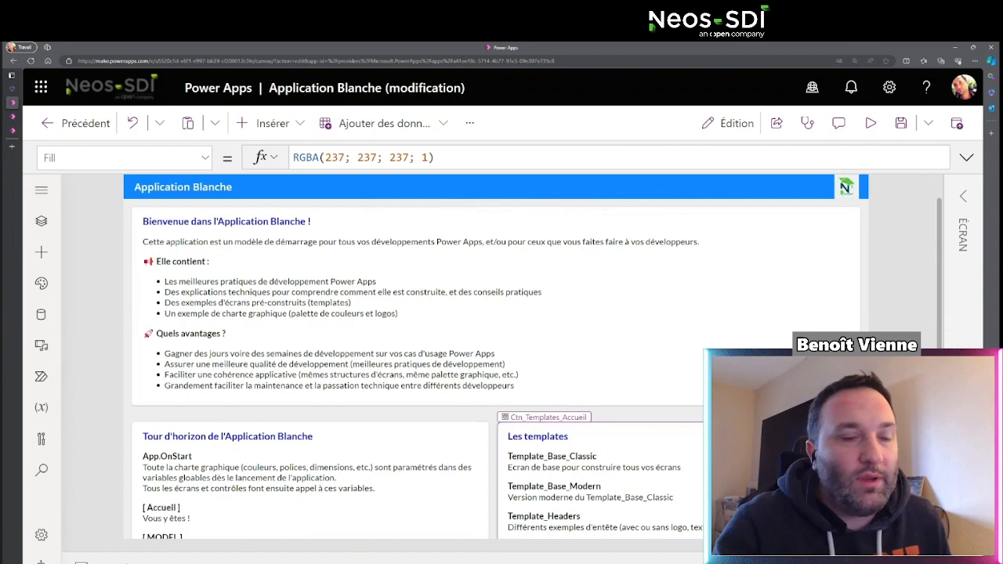
pyautogui.scroll(-1, 496, 356)
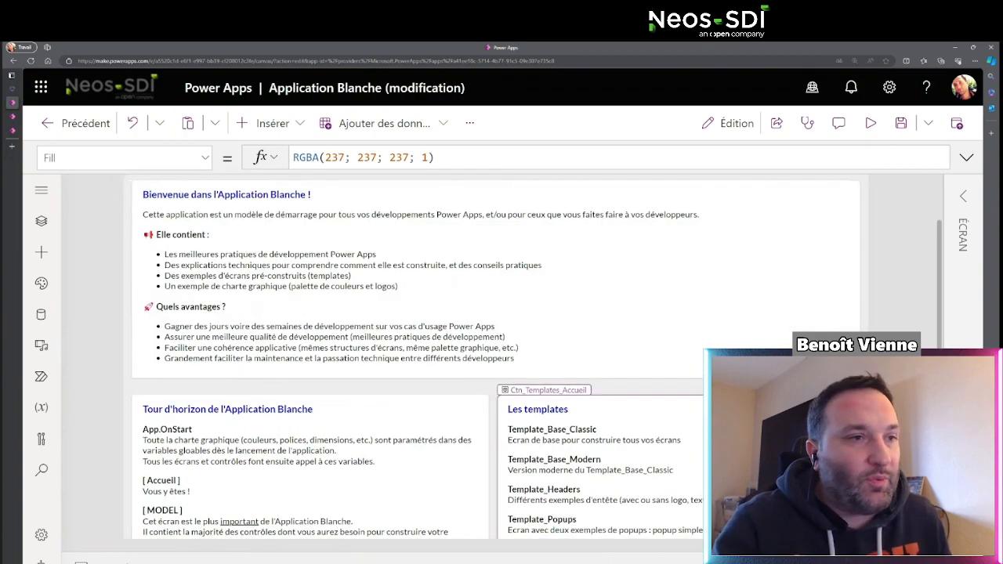
pyautogui.scroll(-4, 600, 454)
pyautogui.scroll(2, 599, 455)
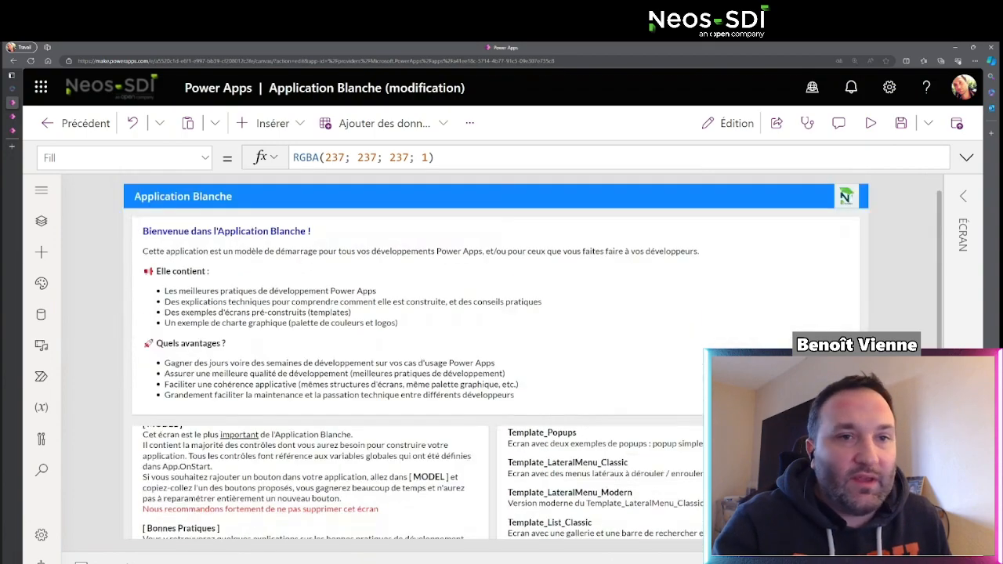
pyautogui.scroll(3, 600, 455)
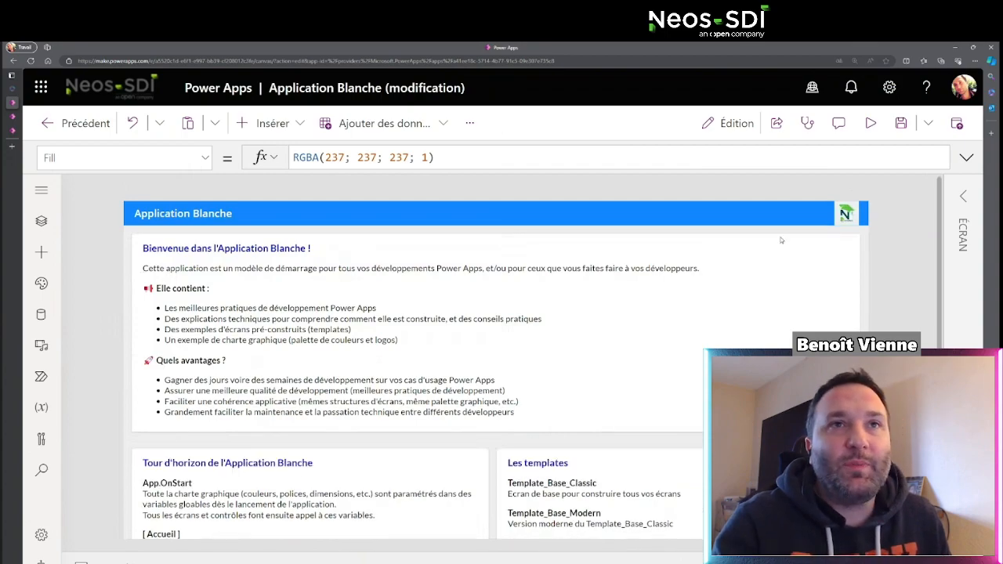
# Step: Preview the app in an Apple iPhone 11 frame to examine its responsive phone layout
pyautogui.click(870, 123)
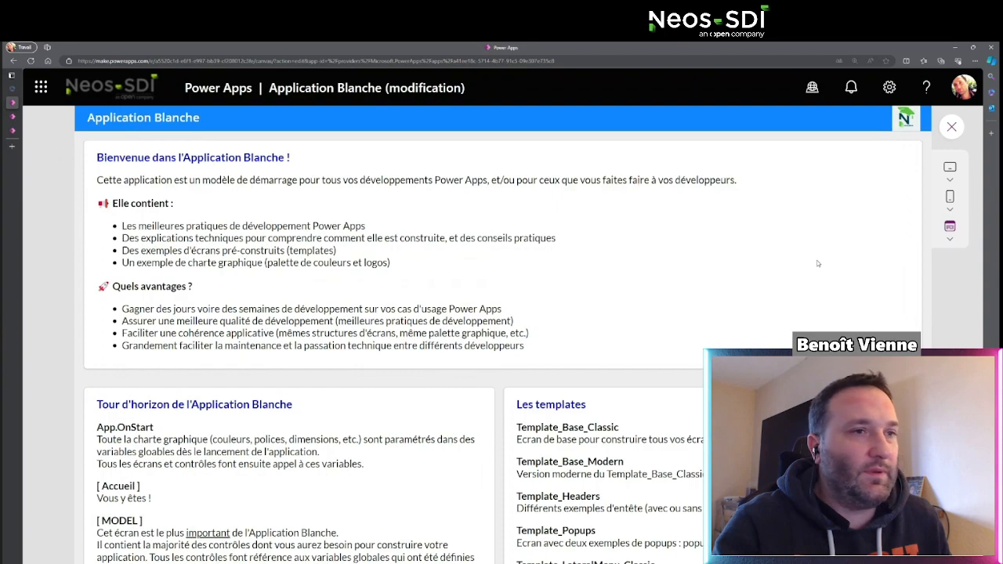
pyautogui.hotkey('ctrl', '-')
pyautogui.hotkey('ctrl', '+')
pyautogui.click(865, 247)
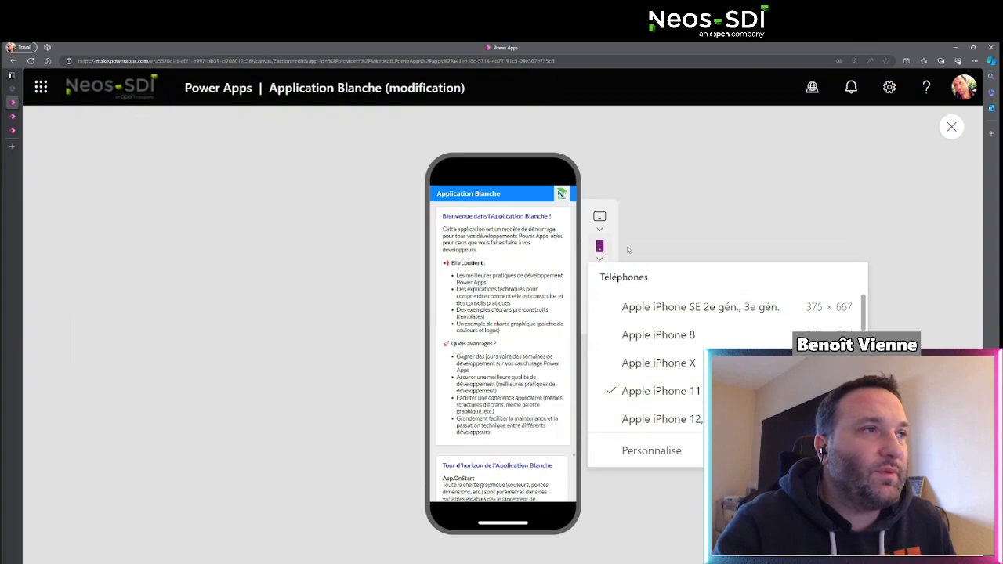
pyautogui.scroll(9, 627, 249)
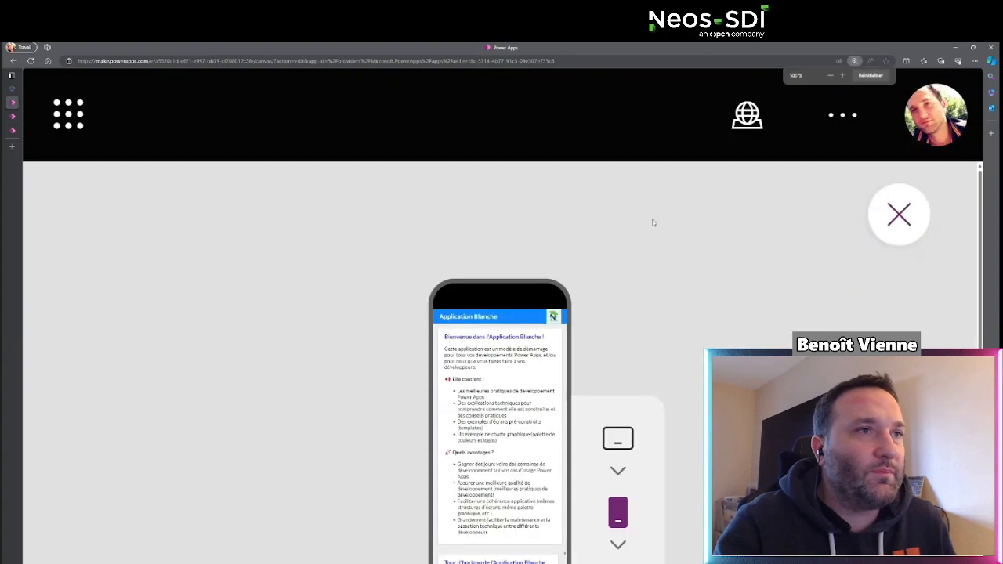
pyautogui.scroll(-5, 653, 224)
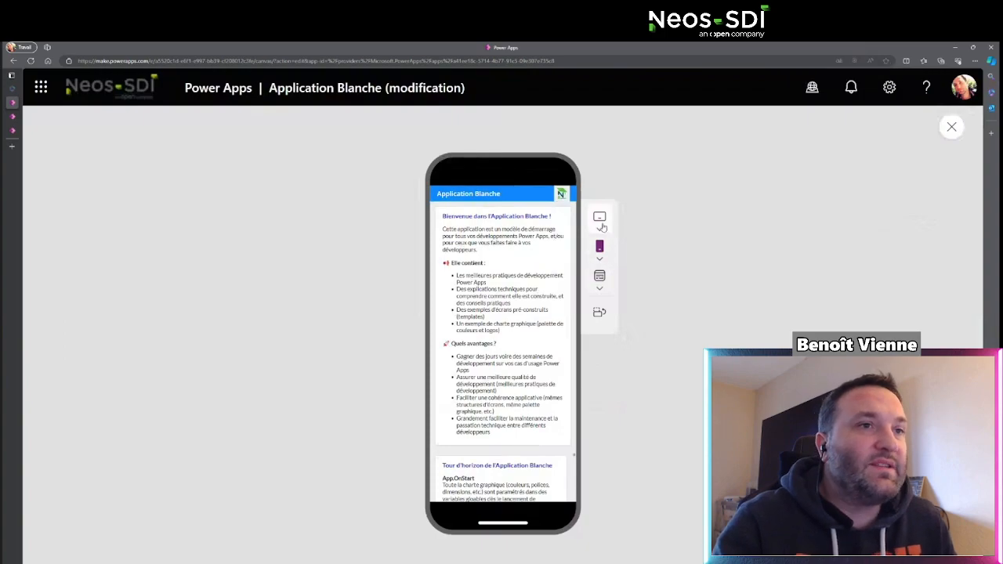
# Step: Preview the app in an Apple iPad mini frame, check the other device choices, and exit the preview
pyautogui.click(601, 281)
pyautogui.click(708, 340)
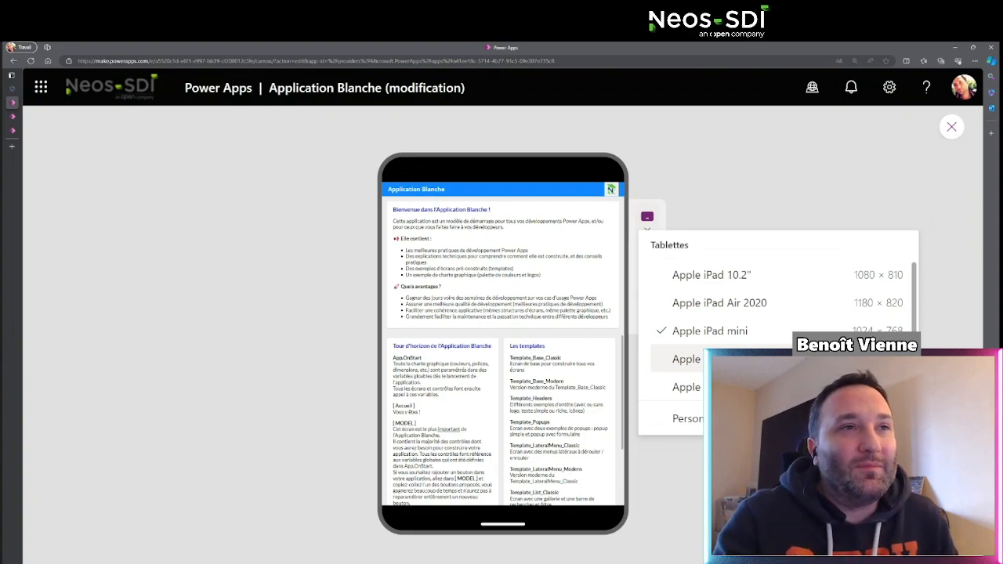
pyautogui.click(679, 198)
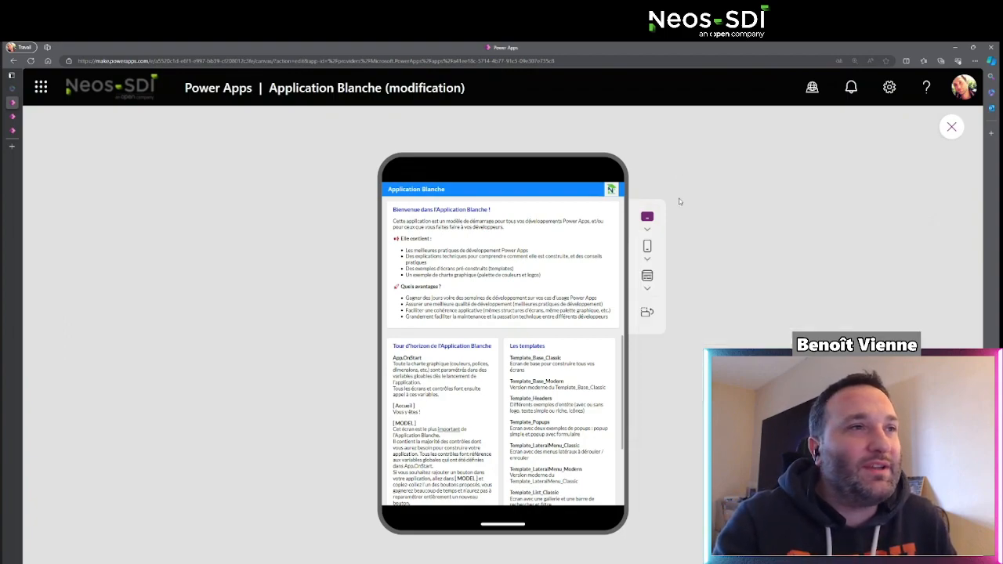
pyautogui.click(644, 258)
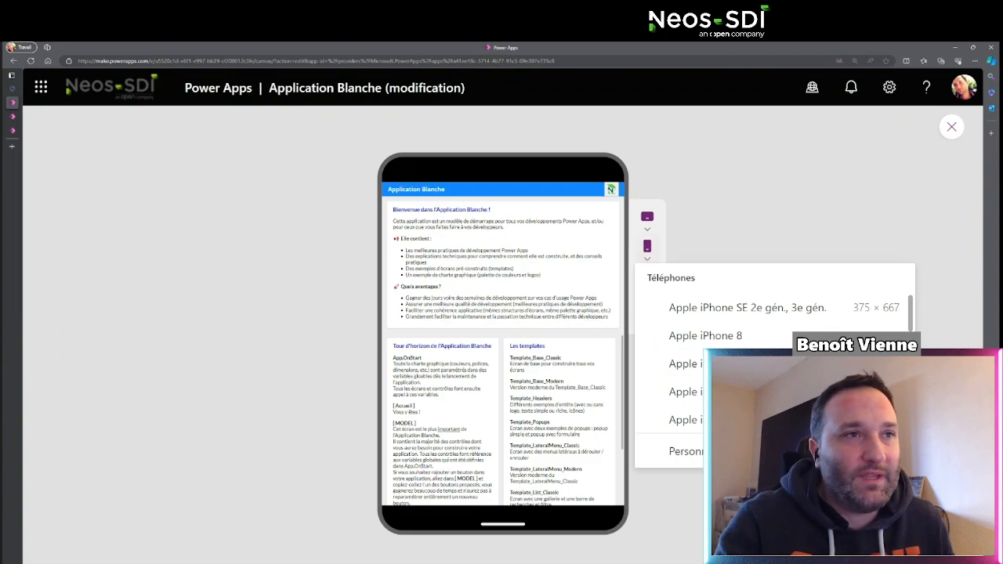
pyautogui.click(682, 196)
pyautogui.click(647, 288)
pyautogui.click(689, 316)
pyautogui.click(954, 128)
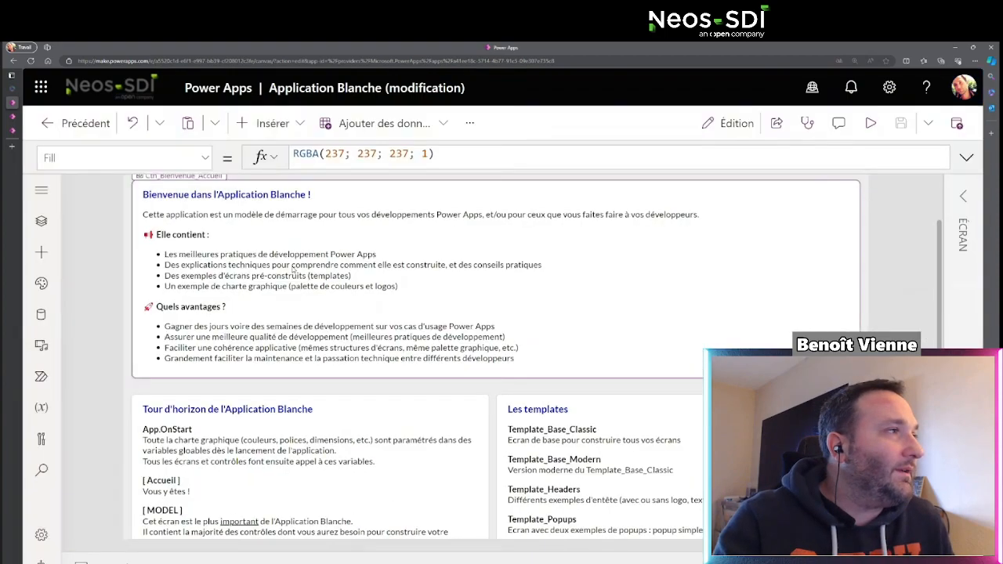
# Step: Open the [ Bonnes Pratiques ] screen from the app's tree view to show the control naming convention
pyautogui.click(42, 221)
pyautogui.scroll(-2, 220, 411)
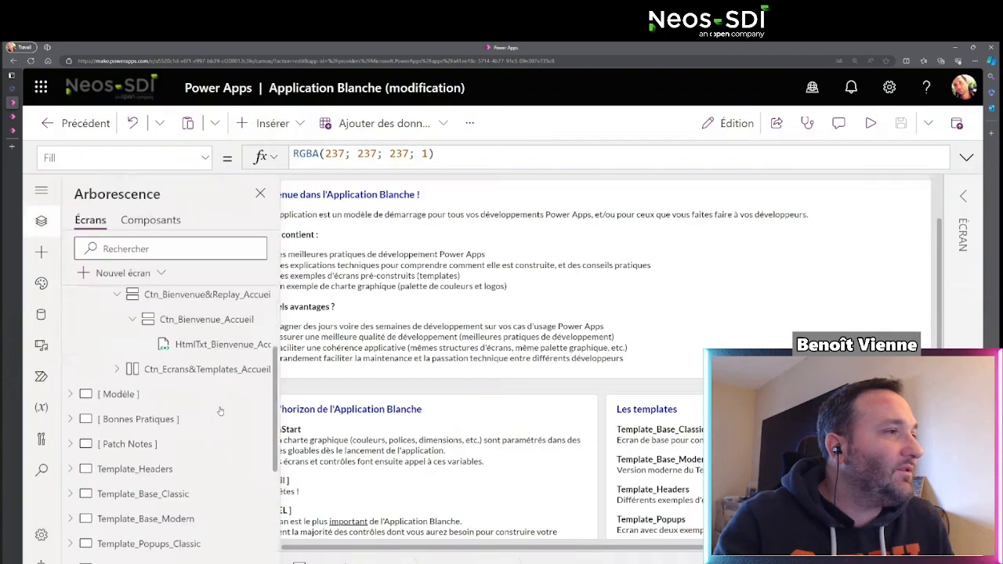
pyautogui.scroll(-1, 216, 408)
pyautogui.click(165, 384)
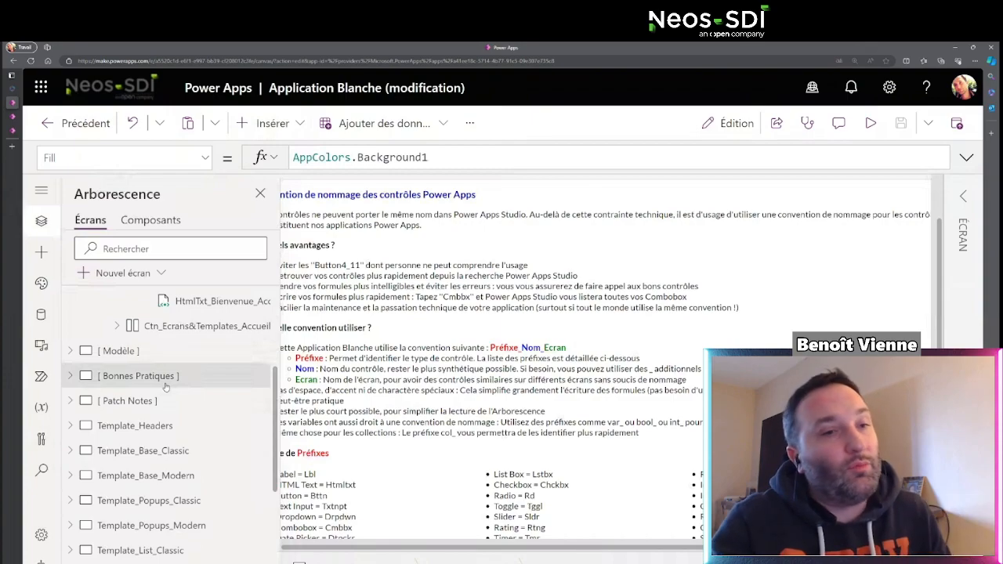
# Step: Open the Template_List_Modern screen, select its gallery of elements, and close the tree view
pyautogui.scroll(-1, 174, 388)
pyautogui.scroll(-3, 174, 387)
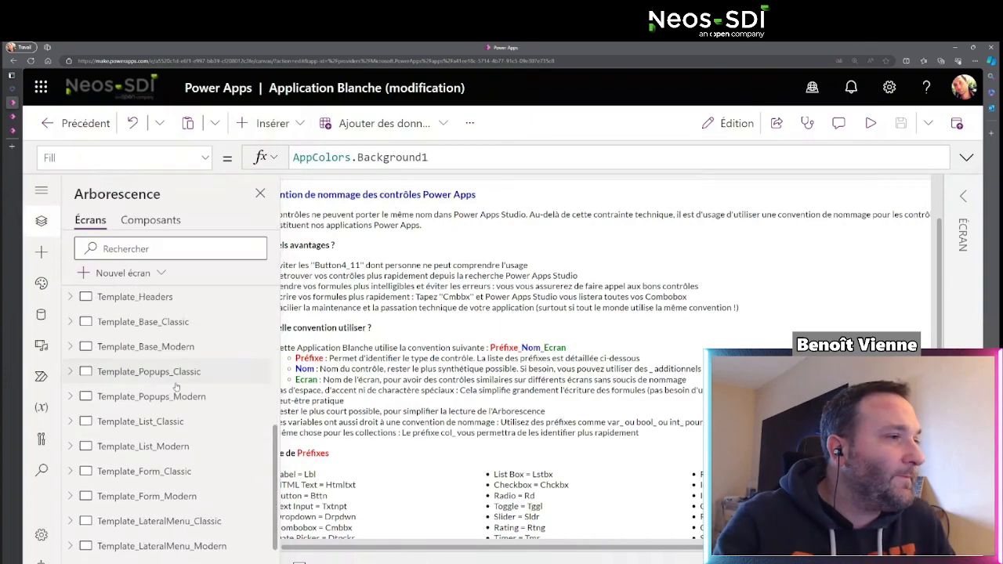
pyautogui.scroll(-1, 202, 394)
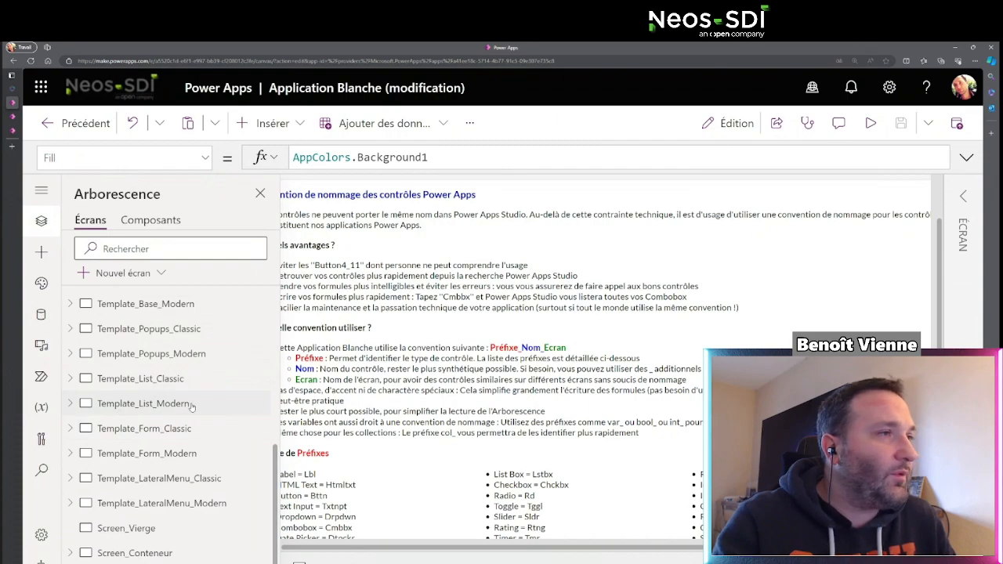
pyautogui.click(190, 404)
pyautogui.click(445, 409)
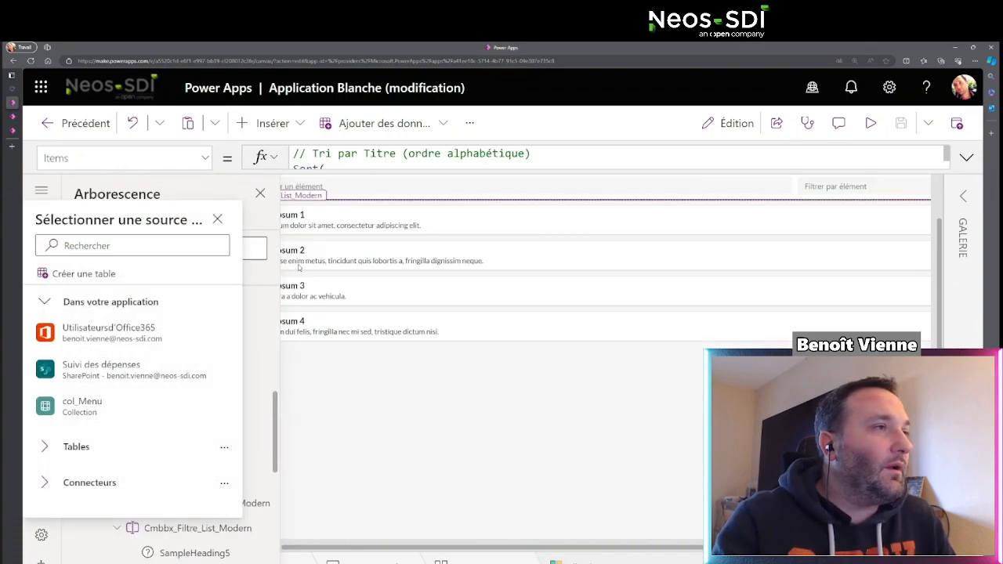
pyautogui.click(261, 193)
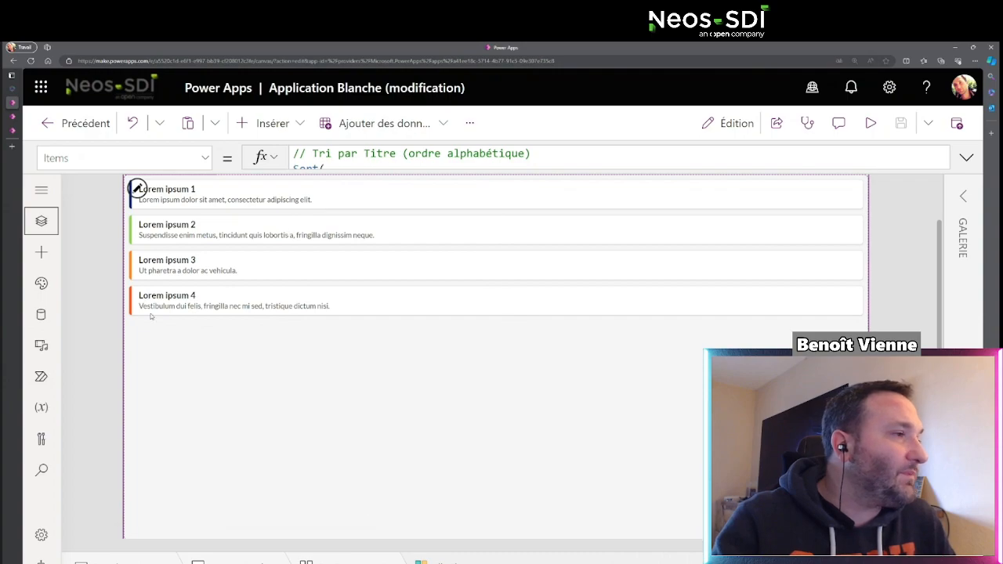
# Step: Reopen the tree view and select the Ctn_Page_List_Modern container under Template_List_Modern
pyautogui.click(41, 221)
pyautogui.scroll(-3, 172, 446)
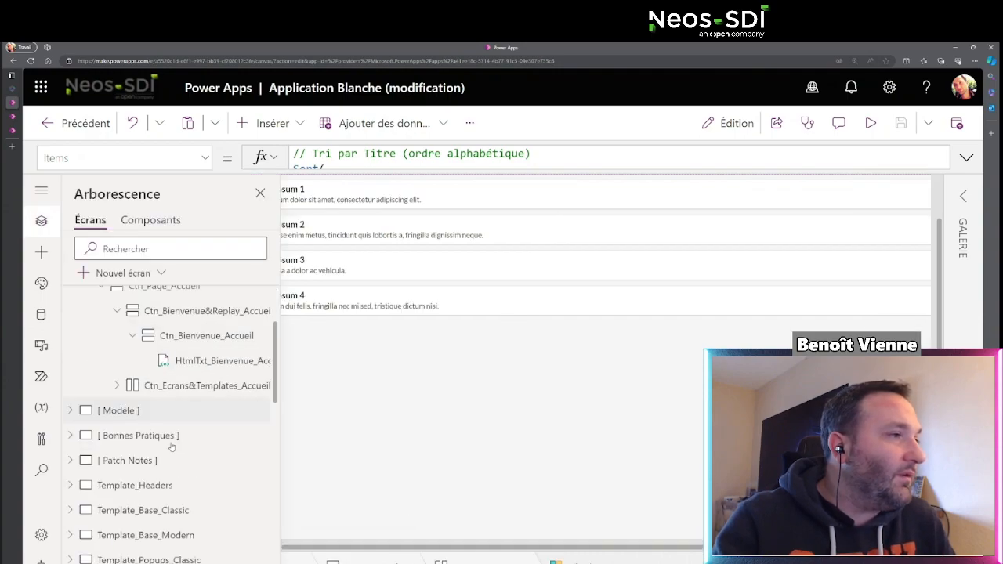
pyautogui.scroll(-8, 171, 446)
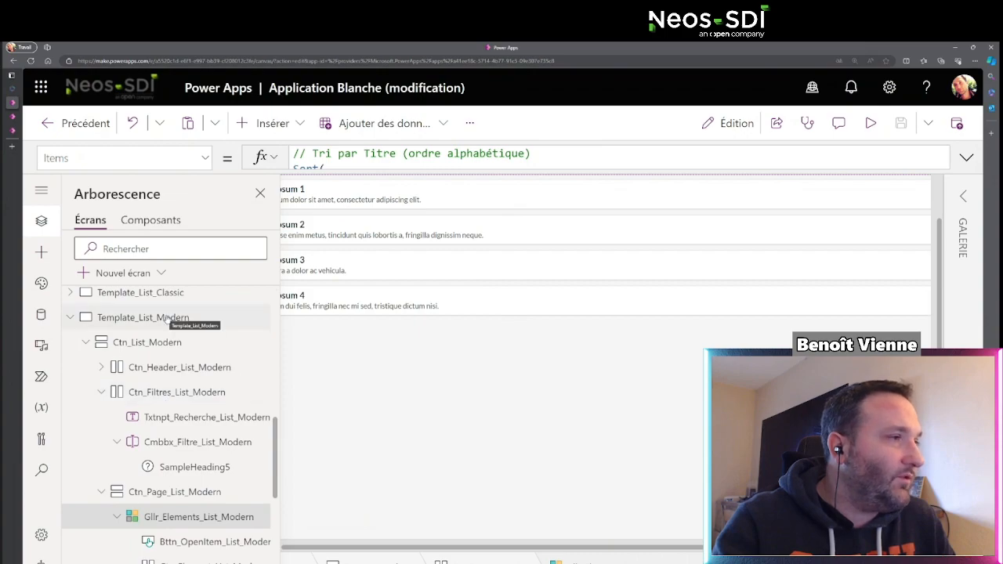
pyautogui.click(196, 489)
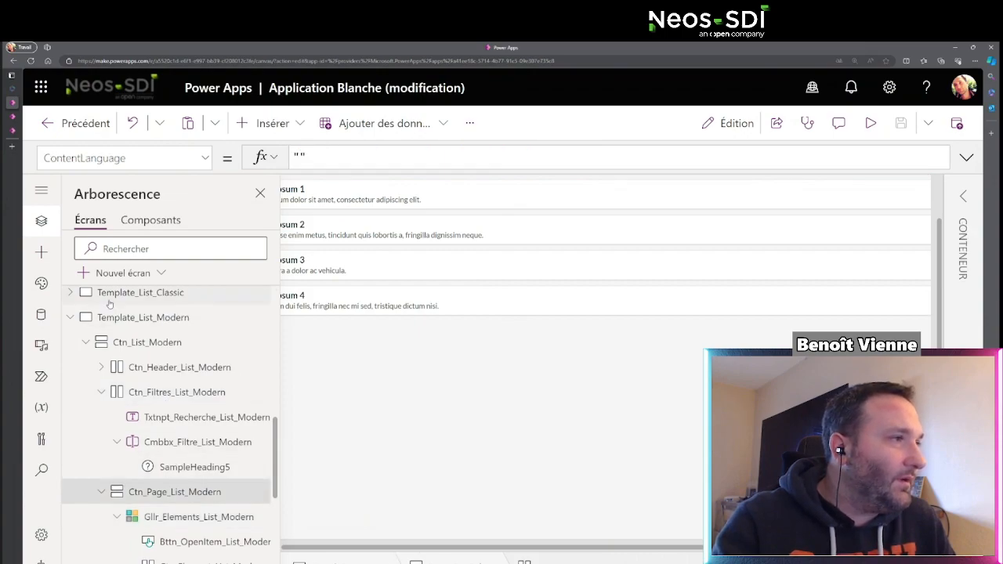
# Step: Collapse Template_List_Modern, open the Template_List_Classic screen and close the tree view to show its article gallery
pyautogui.click(71, 318)
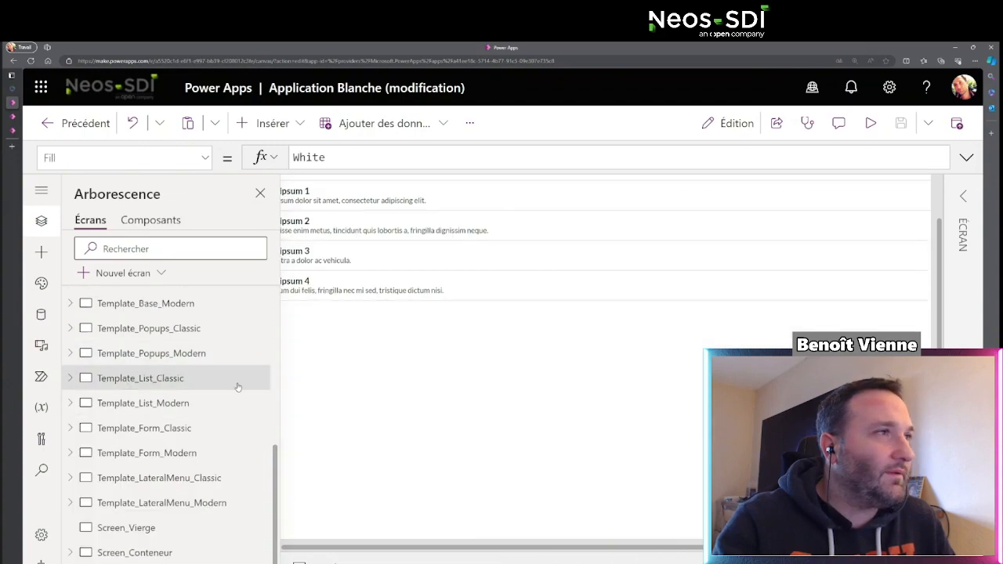
pyautogui.click(504, 399)
pyautogui.click(261, 194)
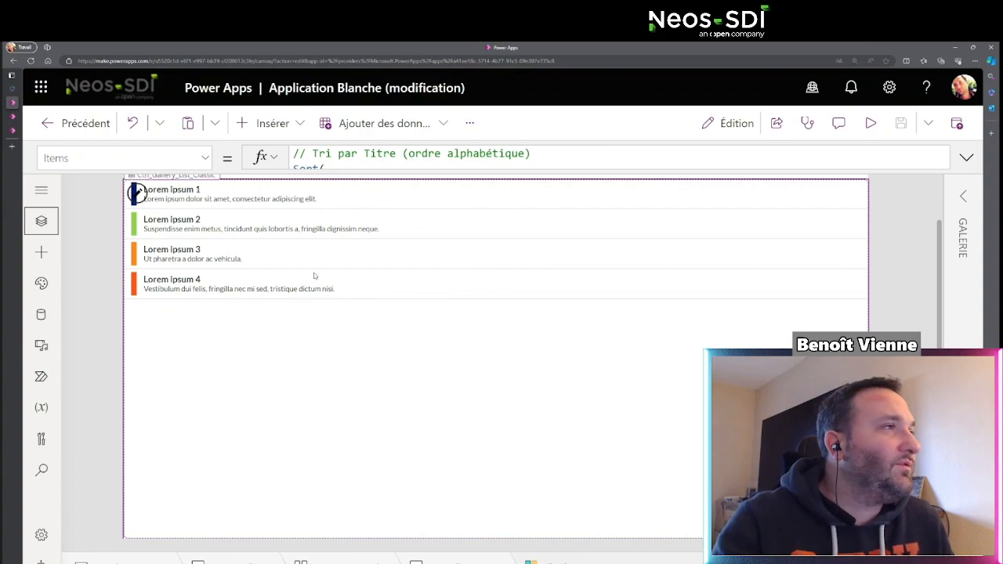
pyautogui.click(99, 297)
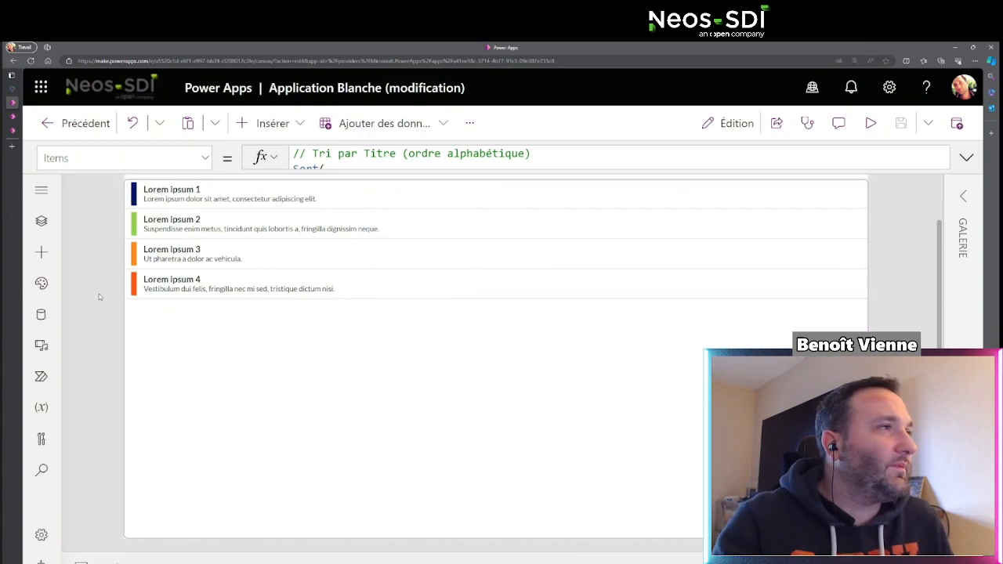
pyautogui.click(107, 305)
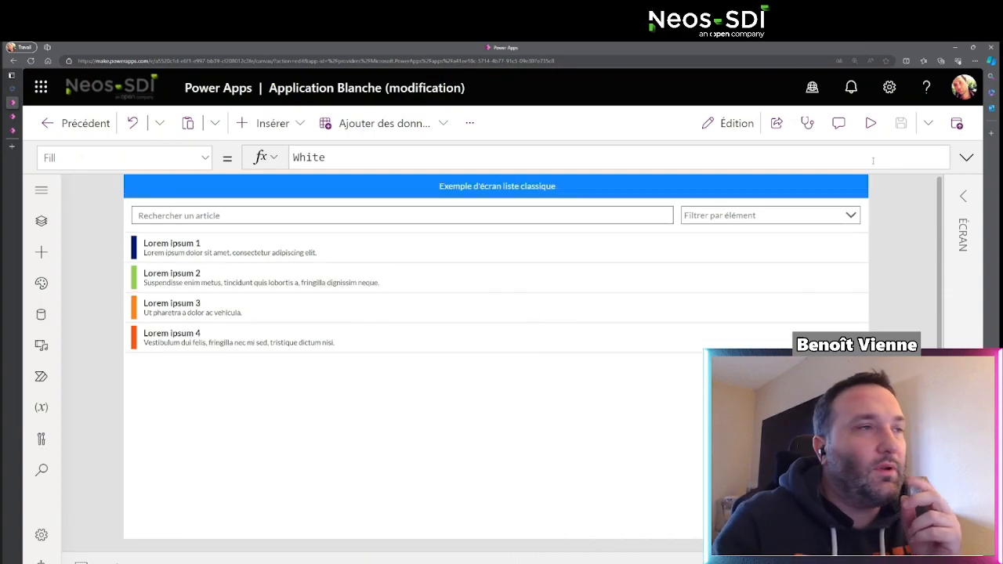
# Step: Preview the classic list screen, try its gallery rows, search field and element filter, and exit the preview
pyautogui.click(871, 123)
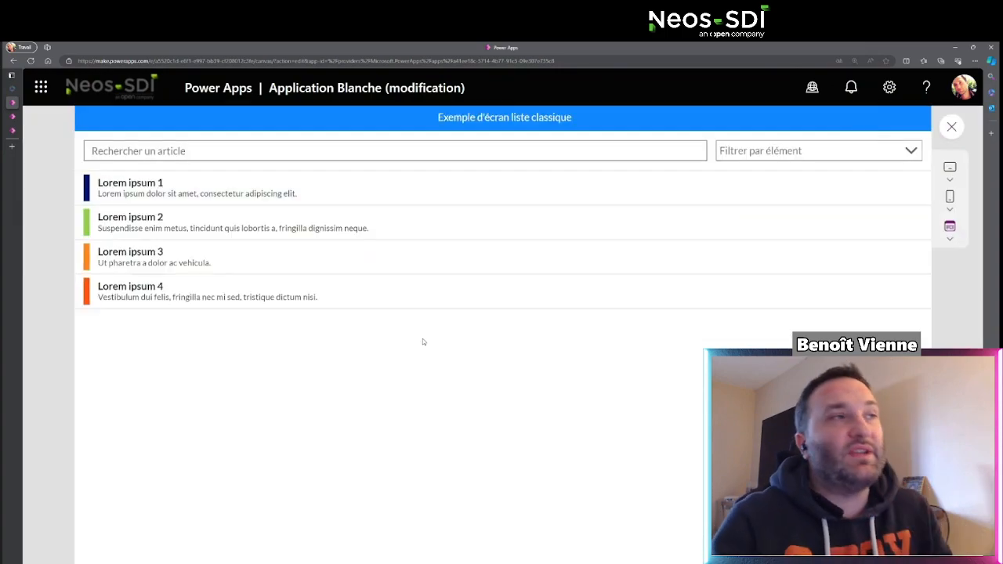
pyautogui.click(202, 246)
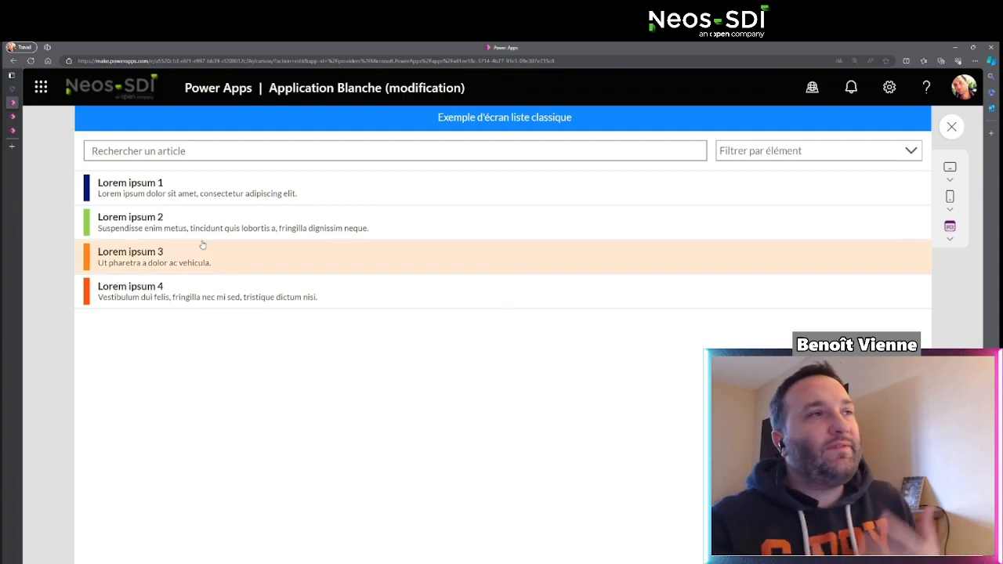
pyautogui.click(259, 201)
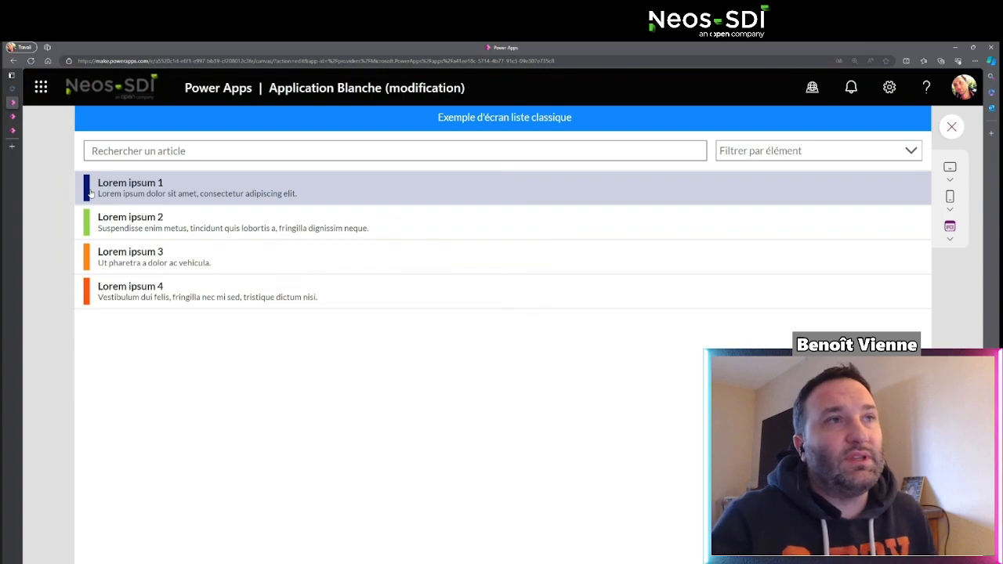
pyautogui.click(180, 156)
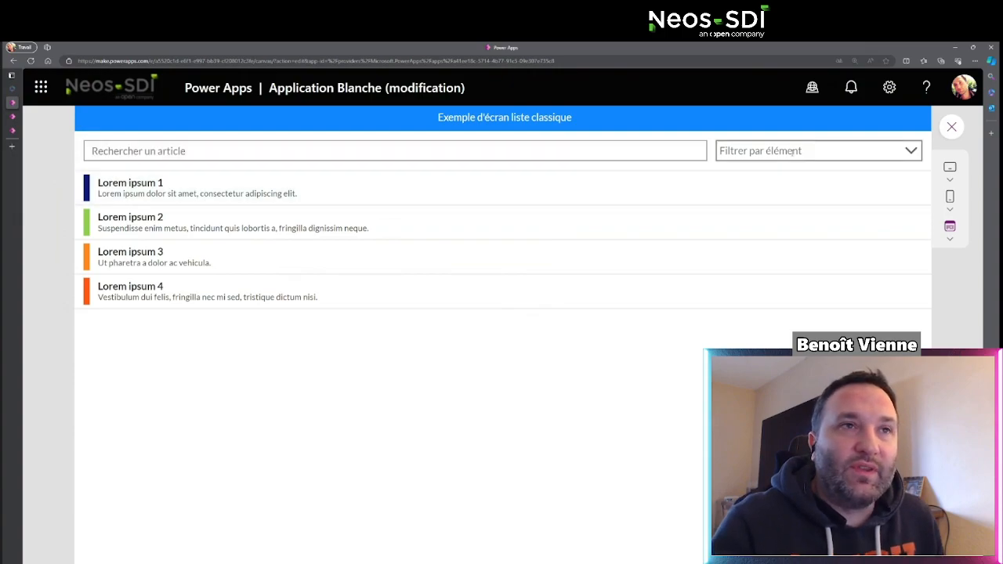
pyautogui.click(784, 152)
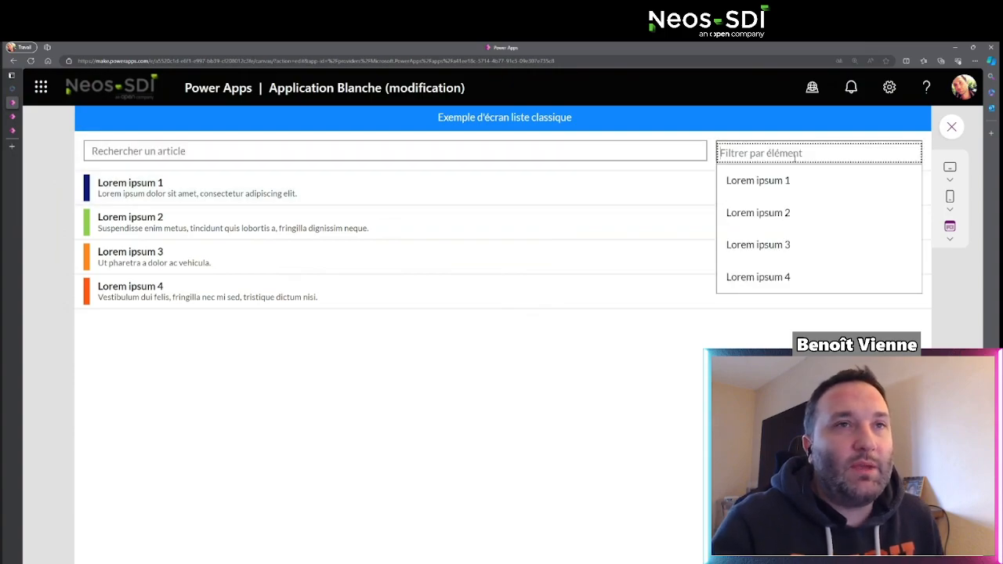
pyautogui.click(510, 473)
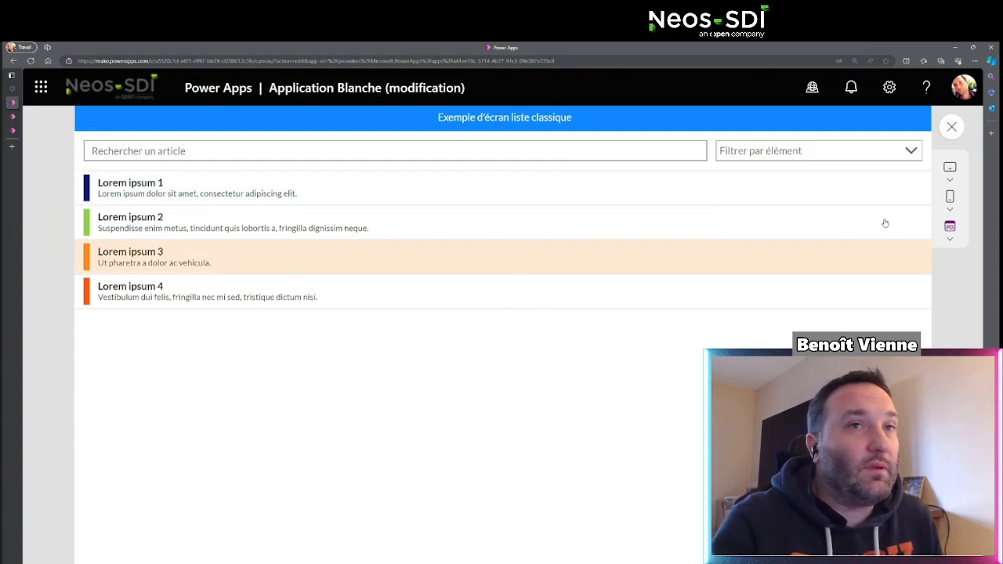
pyautogui.click(956, 131)
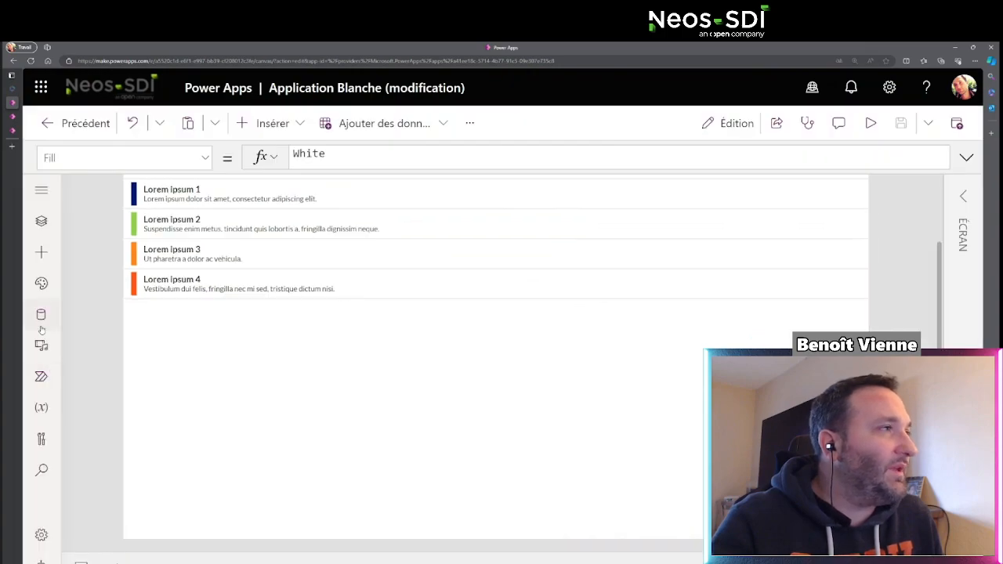
# Step: Reopen the tree view and open the Template_List_Modern screen
pyautogui.click(42, 221)
pyautogui.scroll(-5, 160, 370)
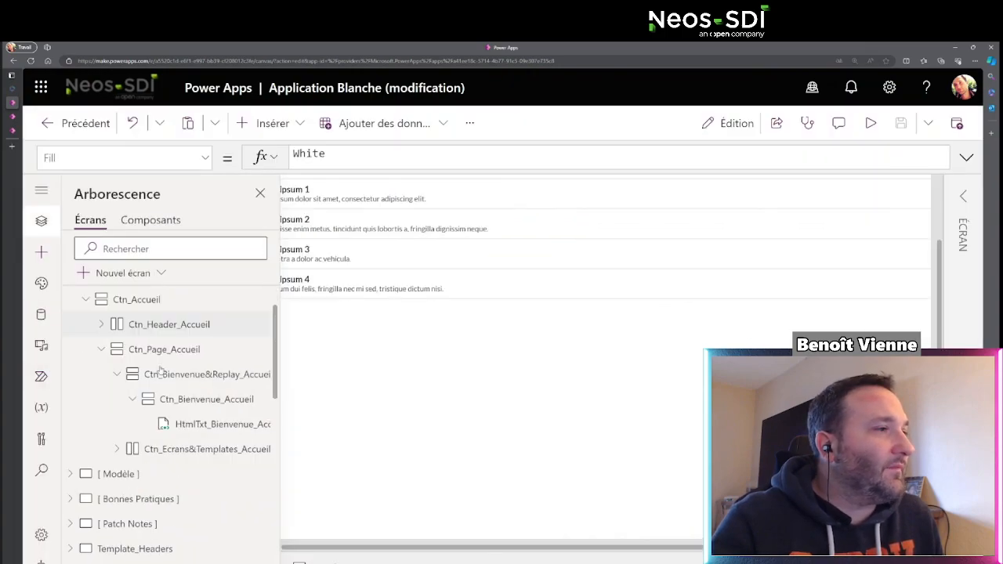
pyautogui.scroll(-1, 160, 370)
pyautogui.click(72, 379)
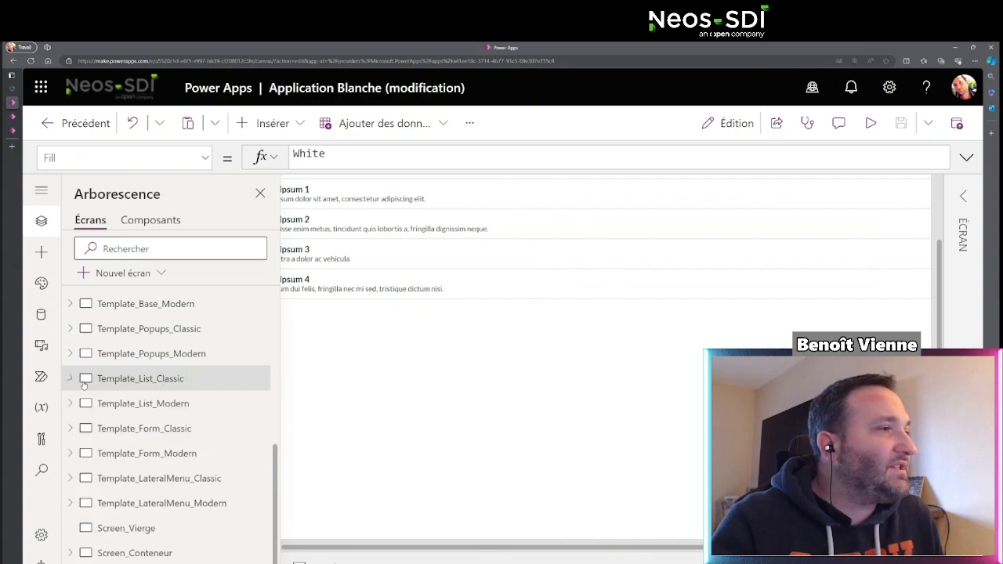
pyautogui.click(143, 404)
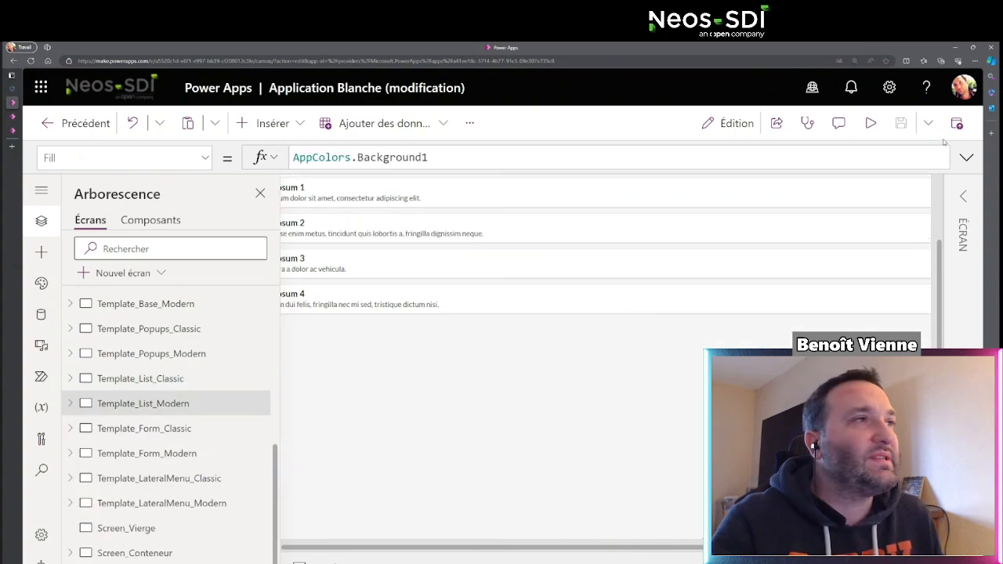
# Step: Preview the modern list screen and reduce the browser zoom so the whole preview fits
pyautogui.click(870, 123)
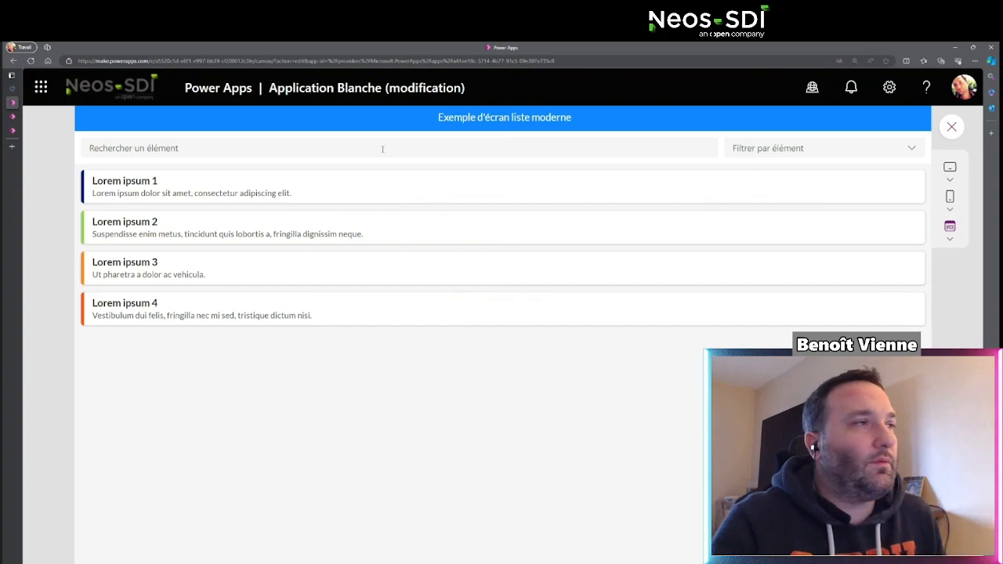
pyautogui.scroll(7, 365, 244)
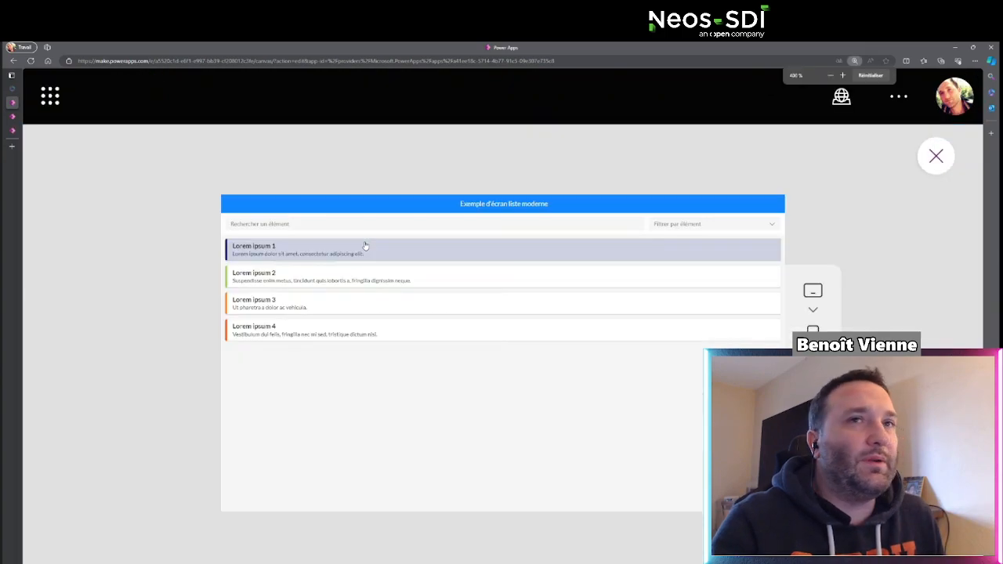
pyautogui.scroll(-3, 366, 245)
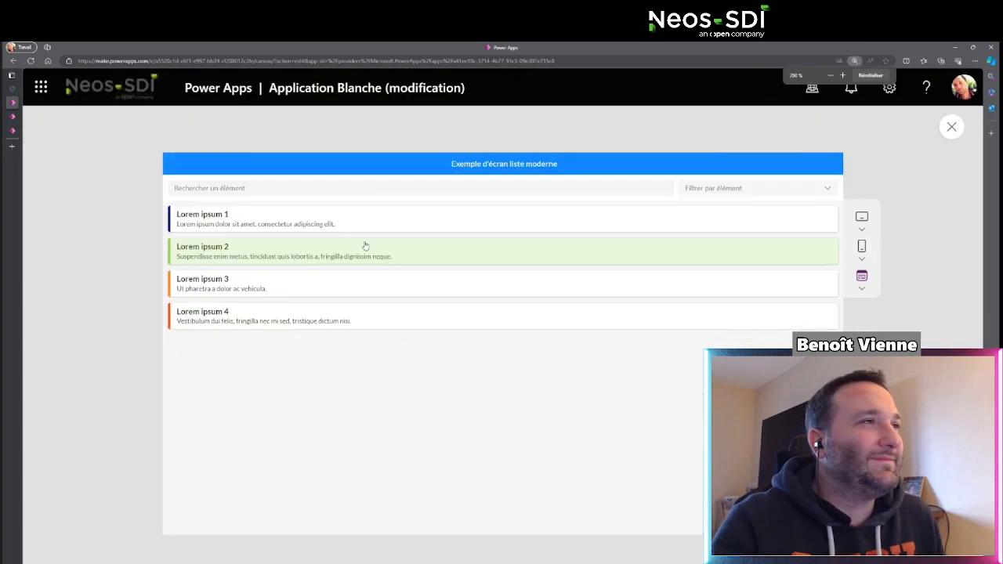
pyautogui.scroll(-2, 366, 245)
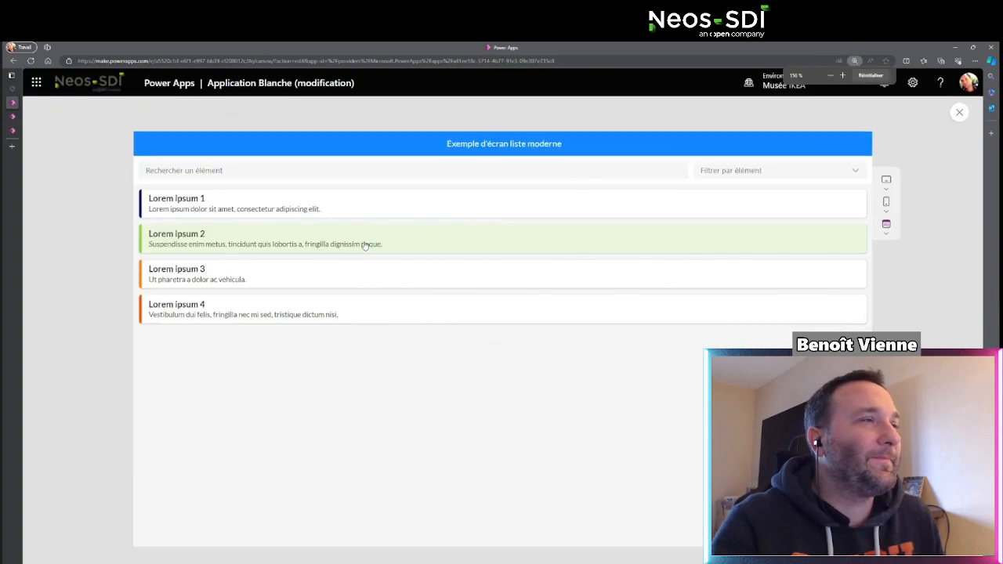
pyautogui.scroll(1, 407, 97)
pyautogui.scroll(-2, 408, 96)
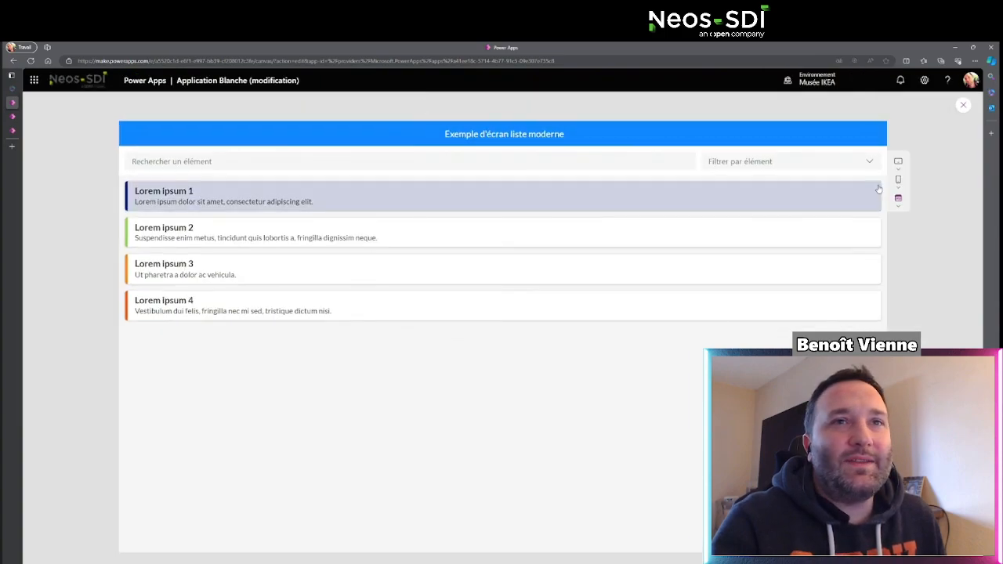
# Step: Show the preview at Taille de la fenêtre, and set it back to Taille du canevas
pyautogui.click(898, 198)
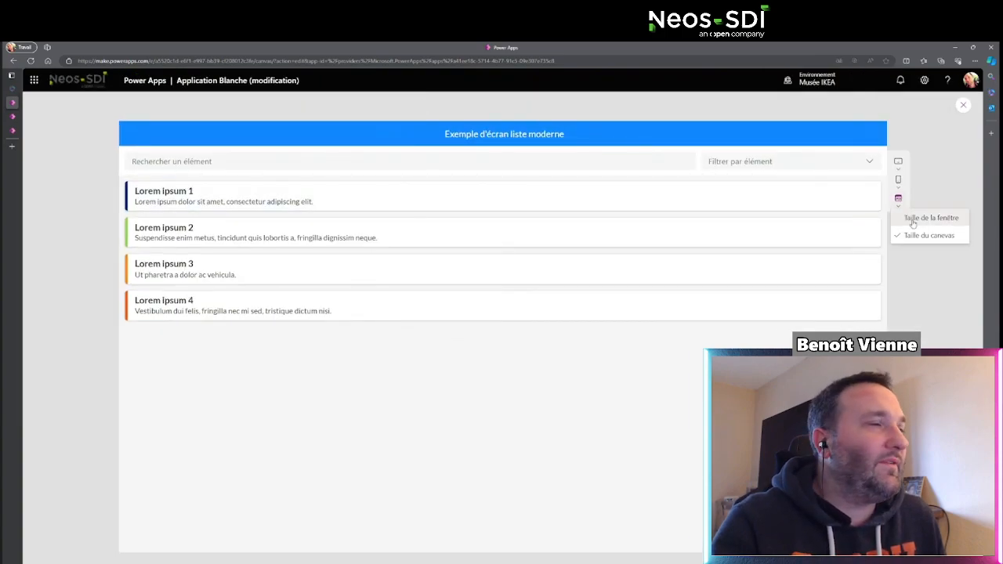
pyautogui.click(909, 218)
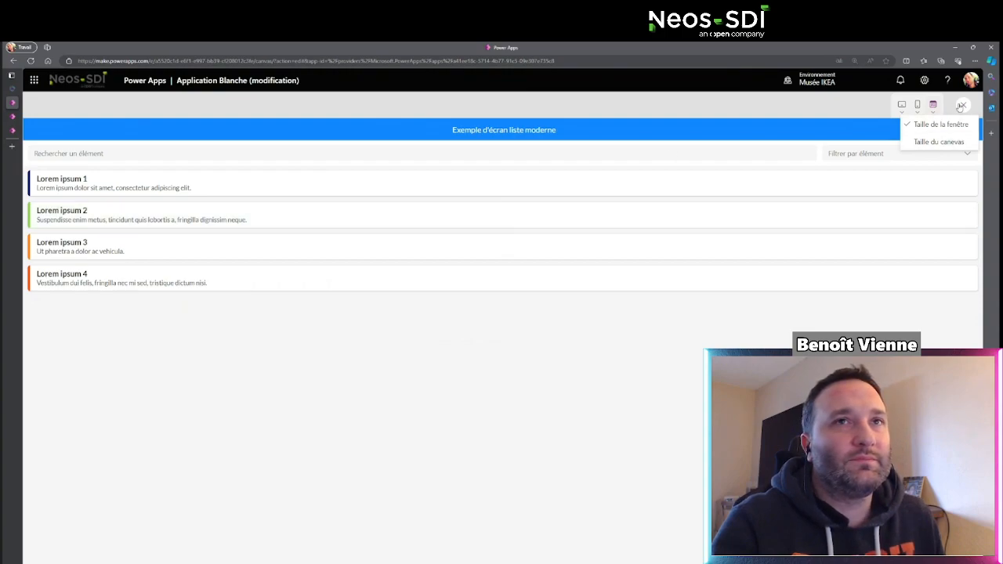
pyautogui.click(941, 141)
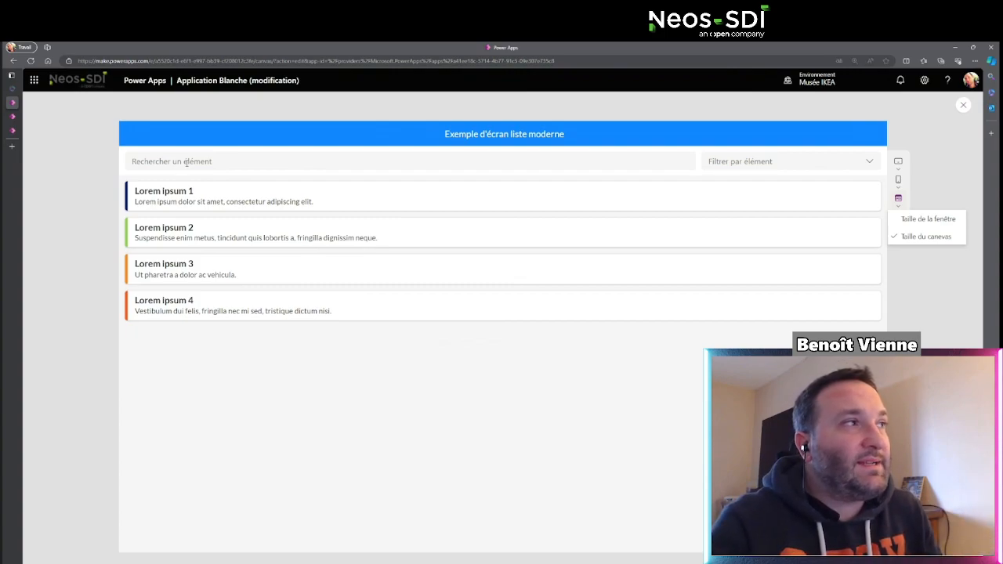
# Step: Test the modern list's search field with the text "hidql", and clear the search
pyautogui.click(186, 161)
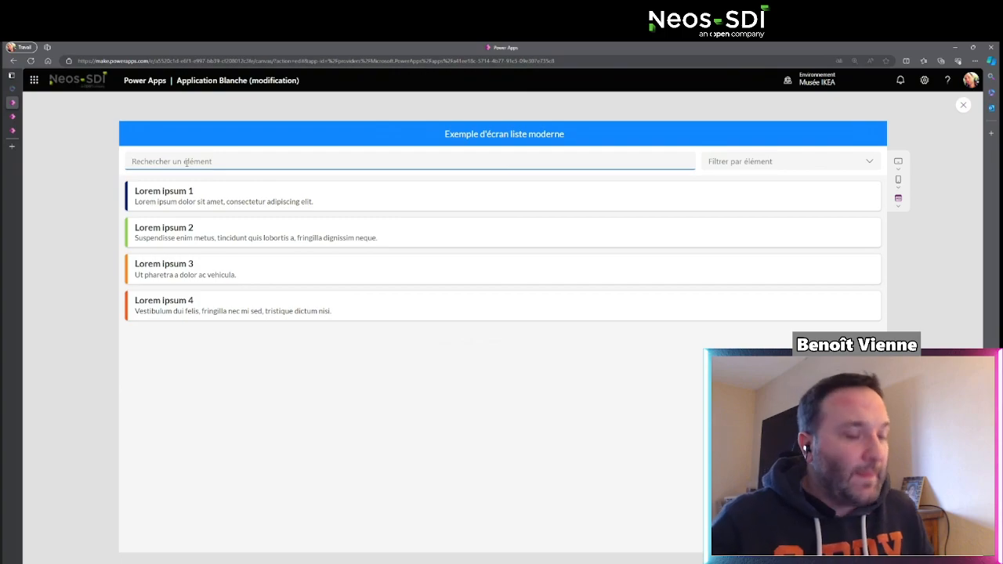
pyautogui.write('hidql')
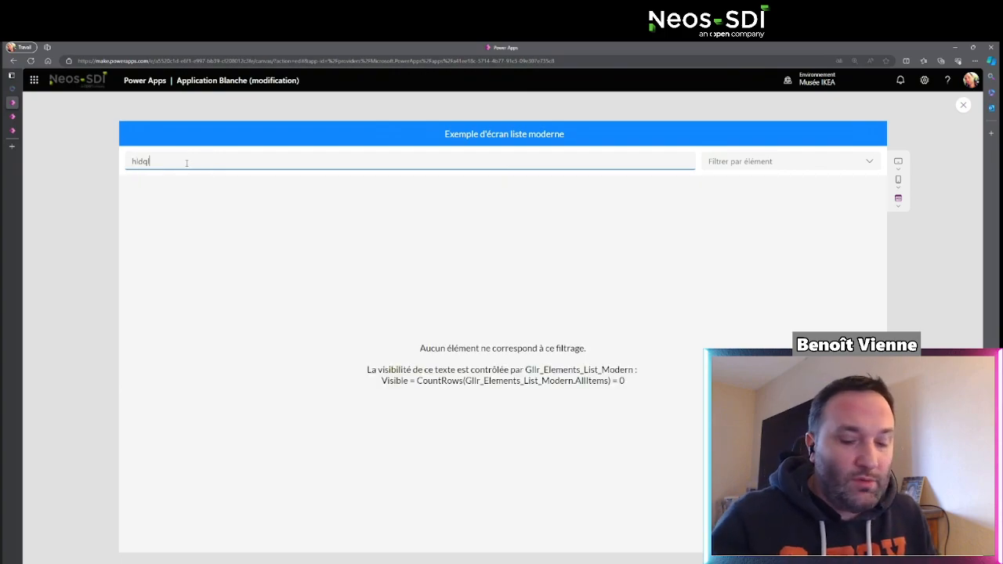
pyautogui.press('BackSpace')
pyautogui.press('BackSpace')
pyautogui.press('BackSpace')
pyautogui.press('BackSpace')
pyautogui.press('BackSpace')
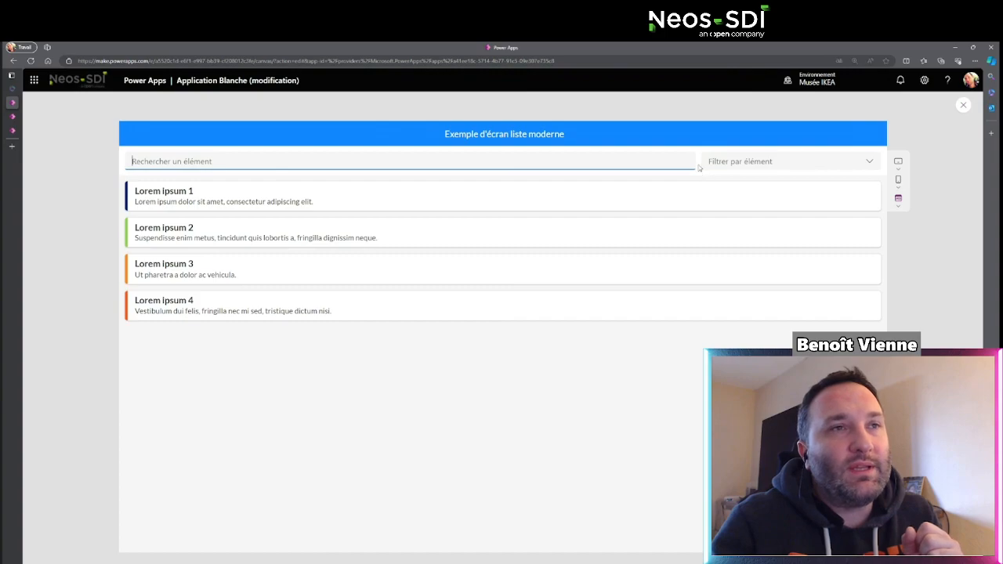
# Step: Filter the modern list by Lorem ipsum 1 and Lorem ipsum 2, clear both choices and close the filter list
pyautogui.click(823, 163)
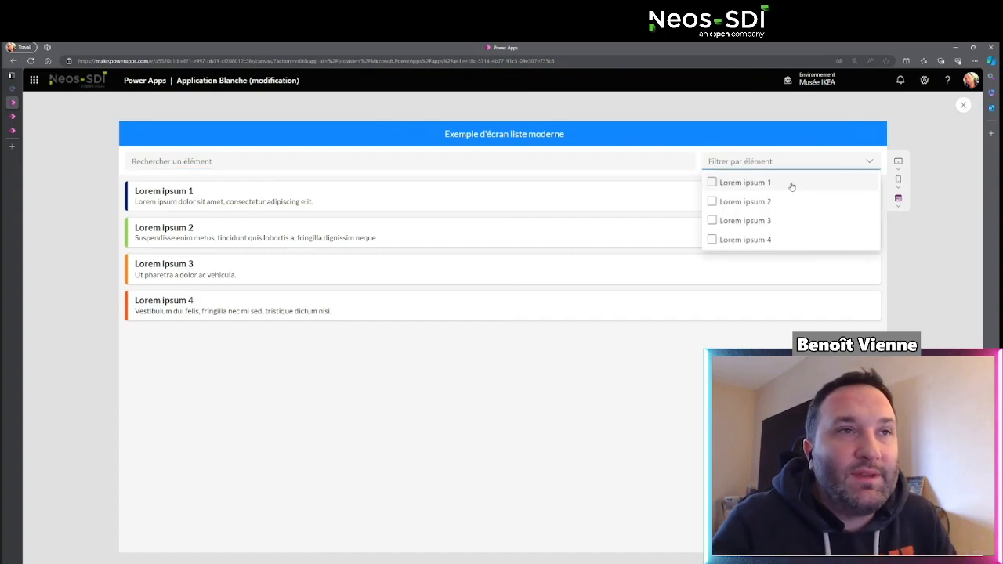
pyautogui.click(712, 183)
pyautogui.click(712, 201)
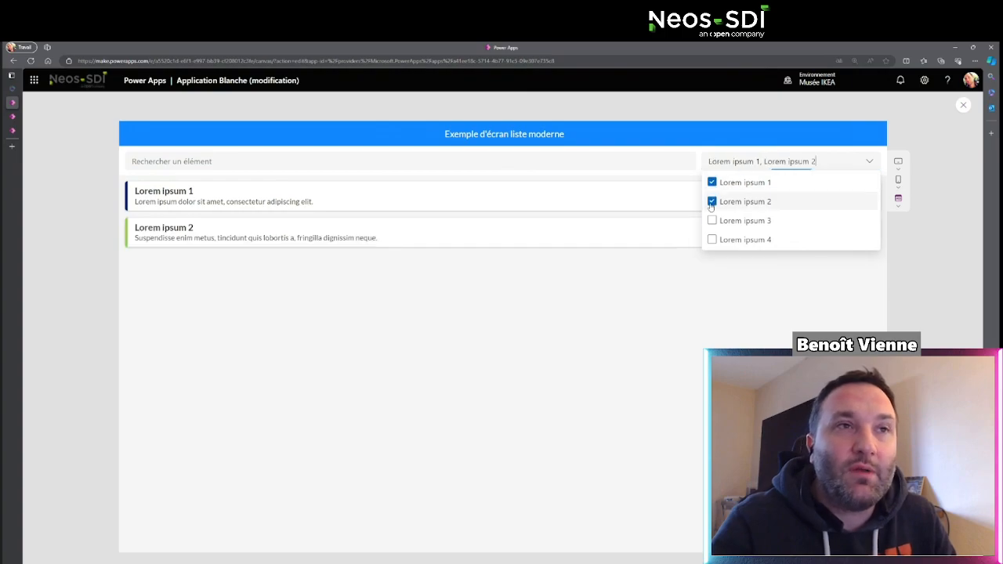
pyautogui.click(711, 201)
pyautogui.click(712, 184)
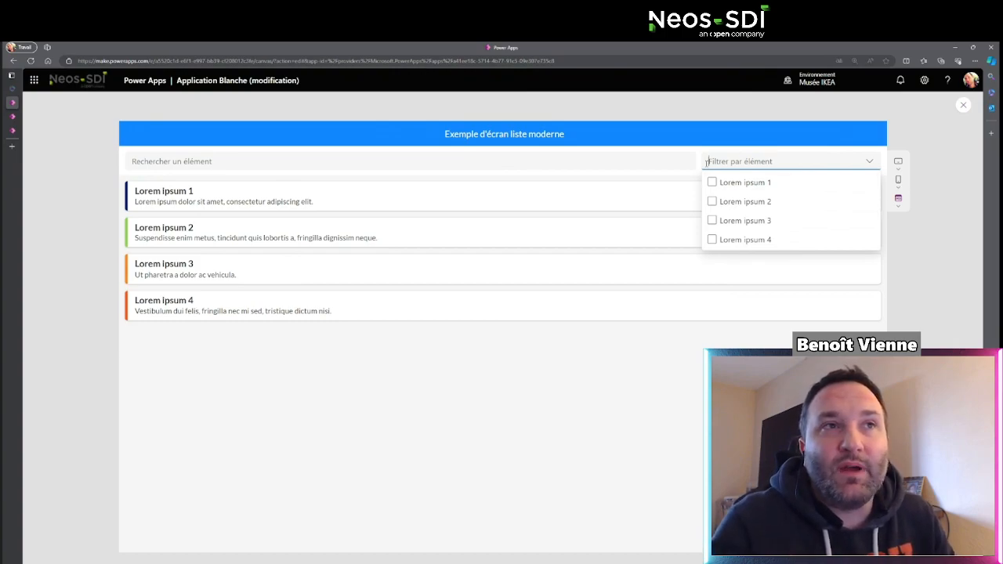
pyautogui.click(869, 161)
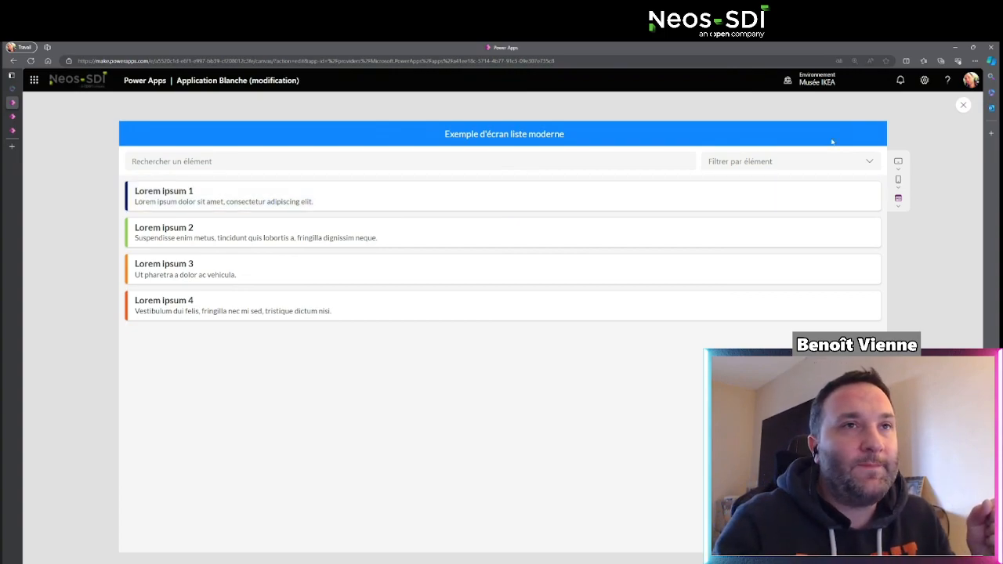
# Step: Exit the preview and, with the tree view closed, select the button covering the Lorem ipsum 1 row in the gallery
pyautogui.click(963, 105)
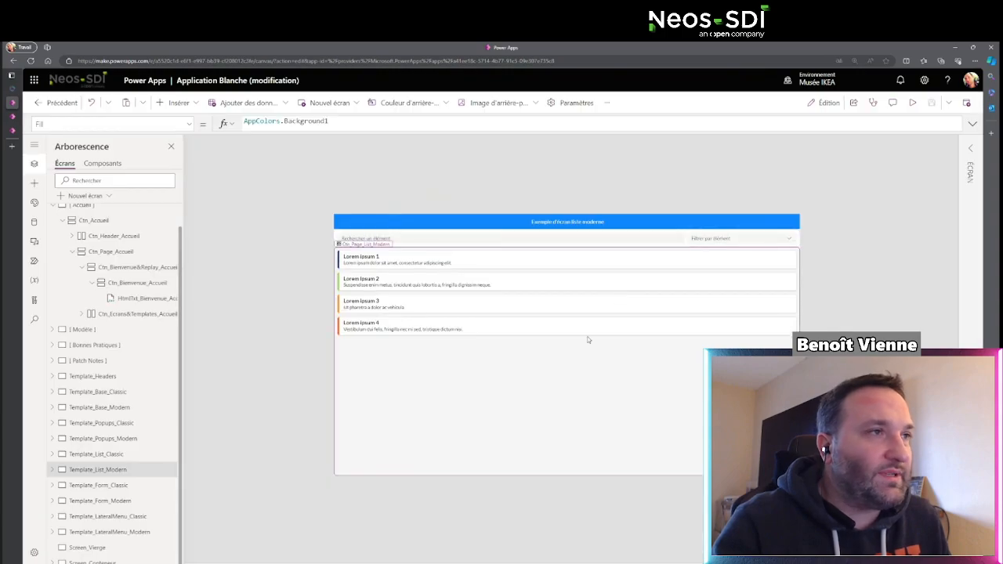
pyautogui.scroll(5, 589, 340)
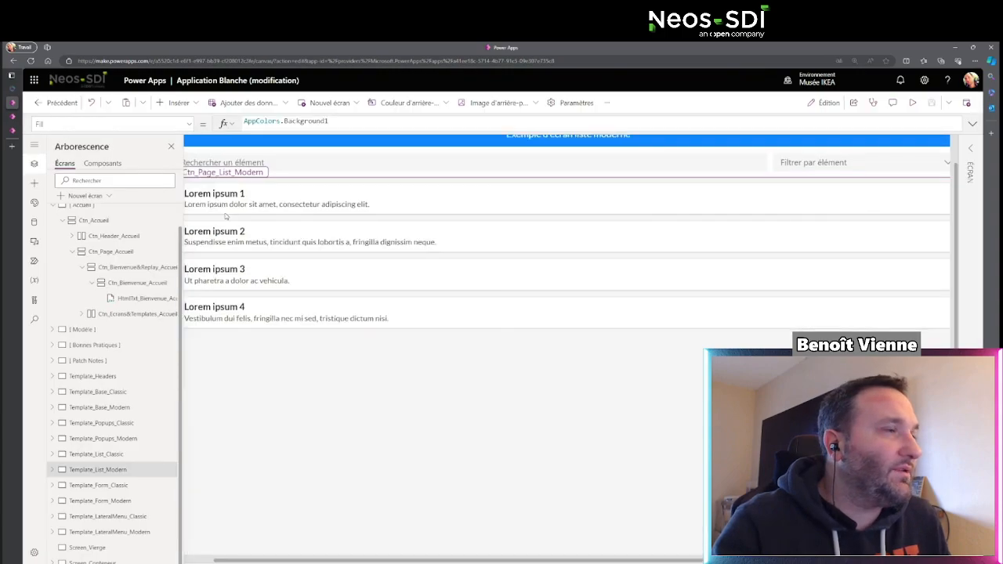
pyautogui.click(171, 146)
pyautogui.scroll(2, 327, 320)
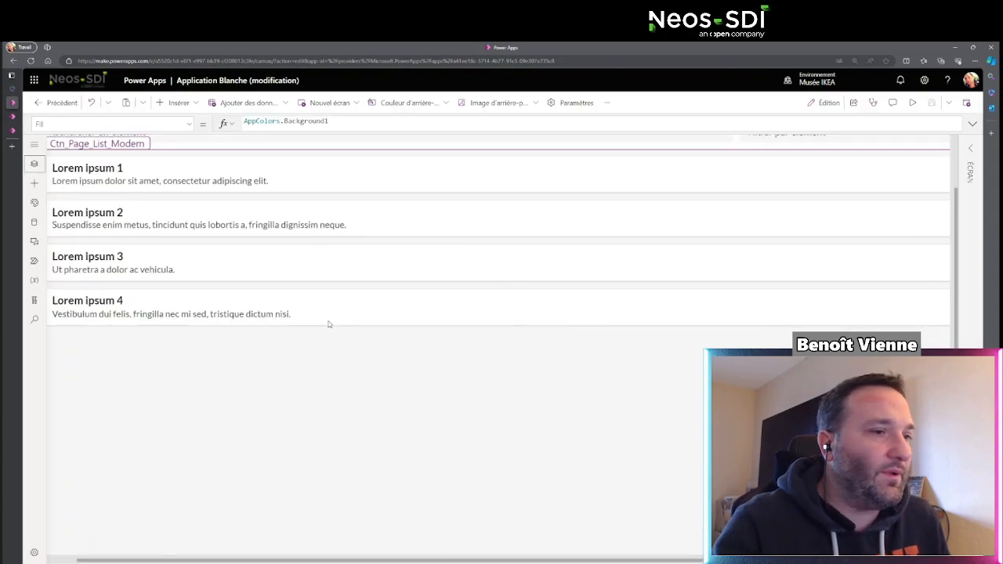
pyautogui.moveTo(400, 560); pyautogui.dragTo(371, 560)
pyautogui.scroll(2, 324, 456)
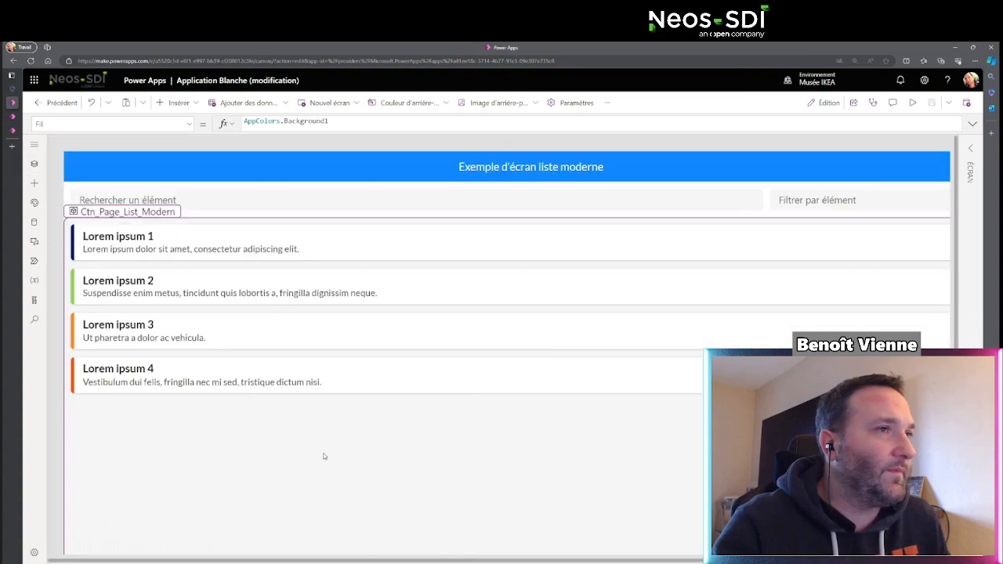
pyautogui.scroll(2, 352, 517)
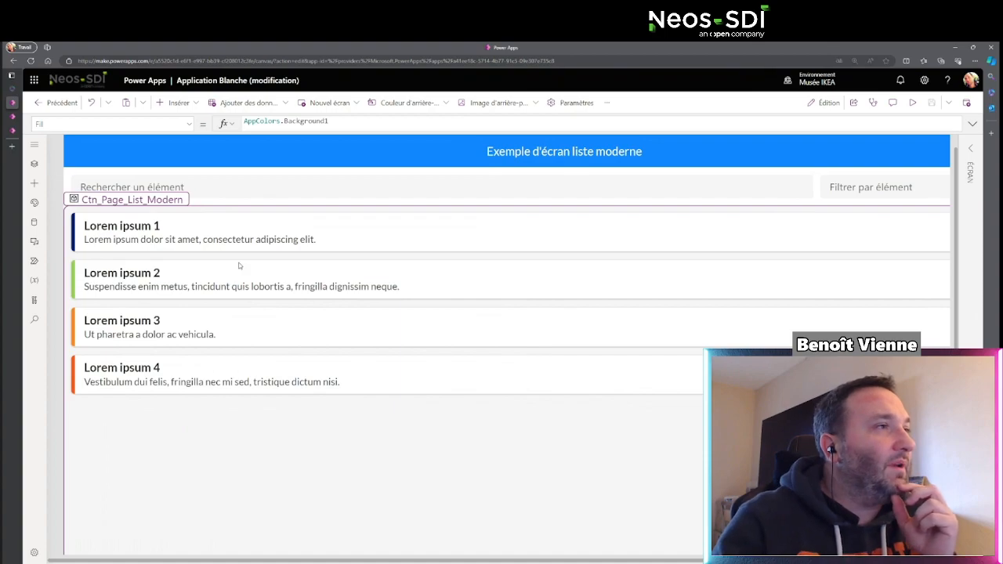
pyautogui.click(259, 243)
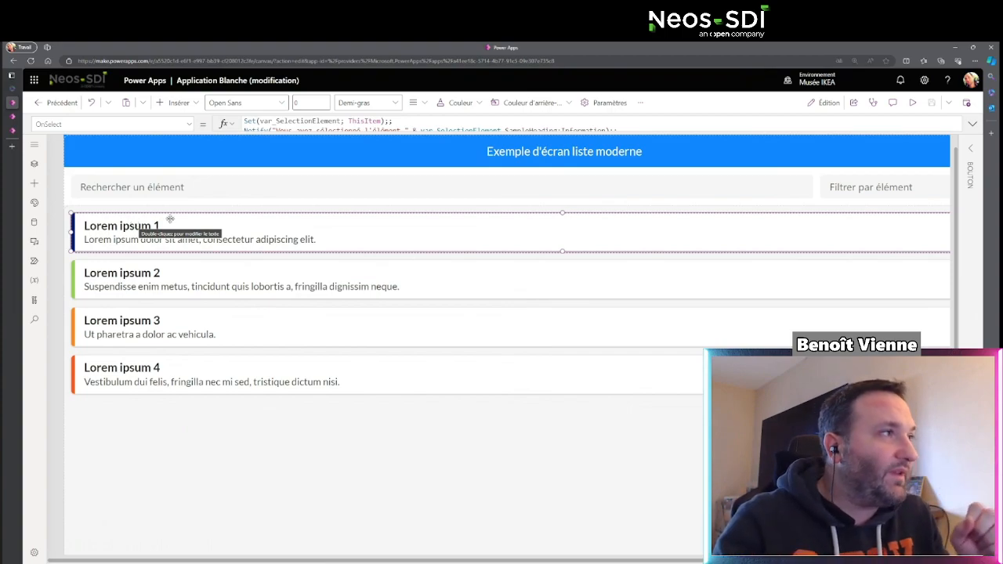
# Step: Select the Ctn_Element_List_Modern container in the modern list's gallery and give it a heavier drop shadow in its properties
pyautogui.click(33, 163)
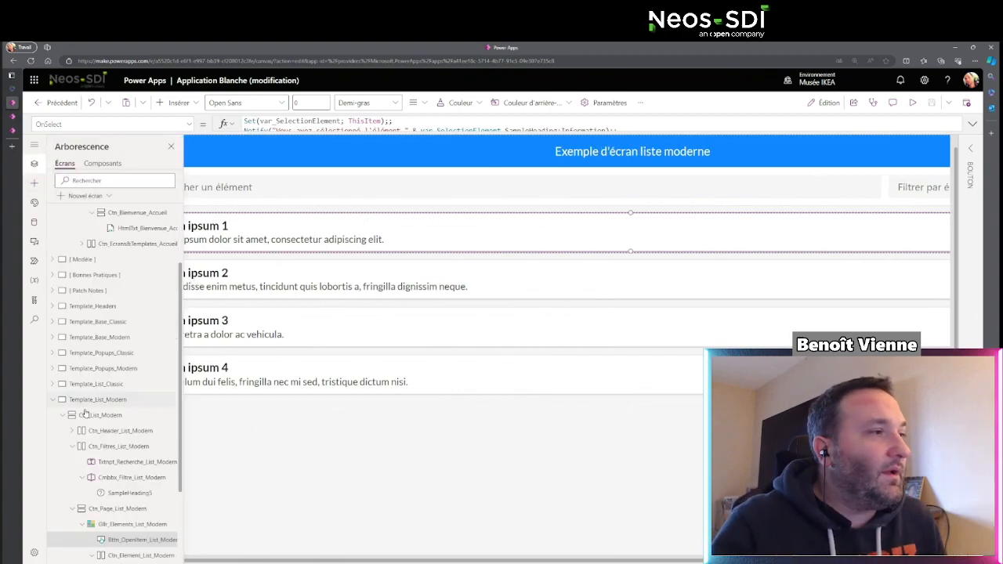
pyautogui.click(133, 426)
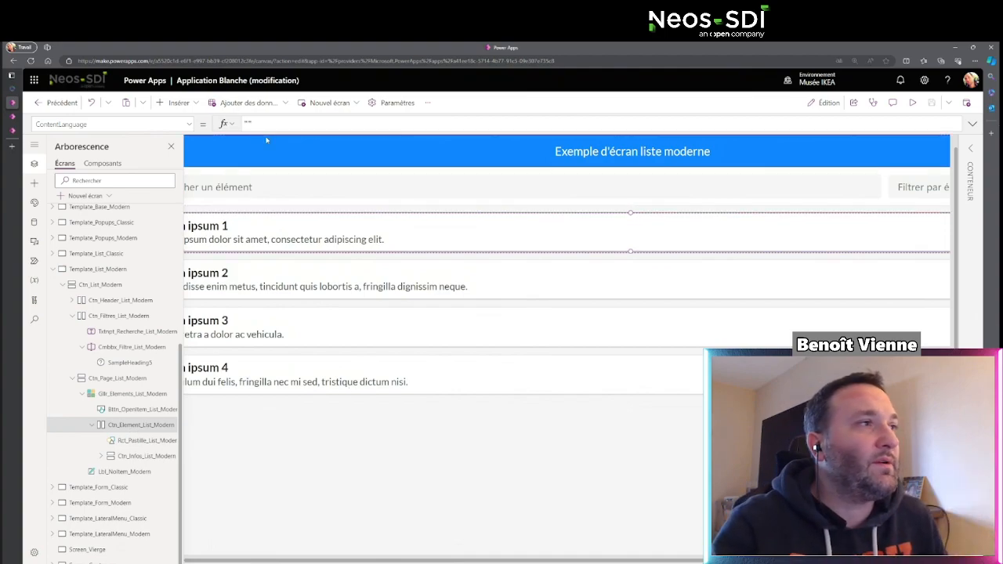
pyautogui.click(171, 146)
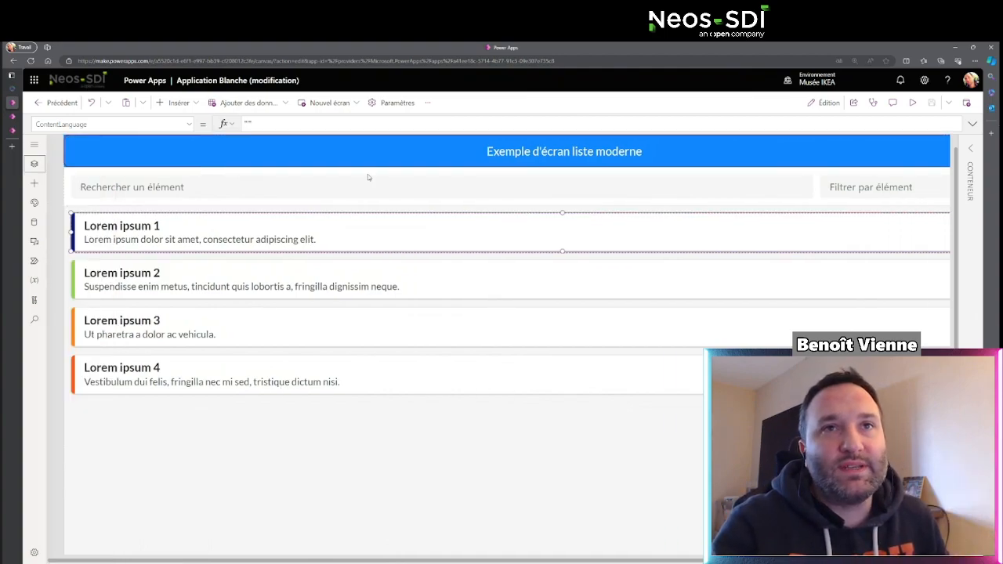
pyautogui.click(970, 148)
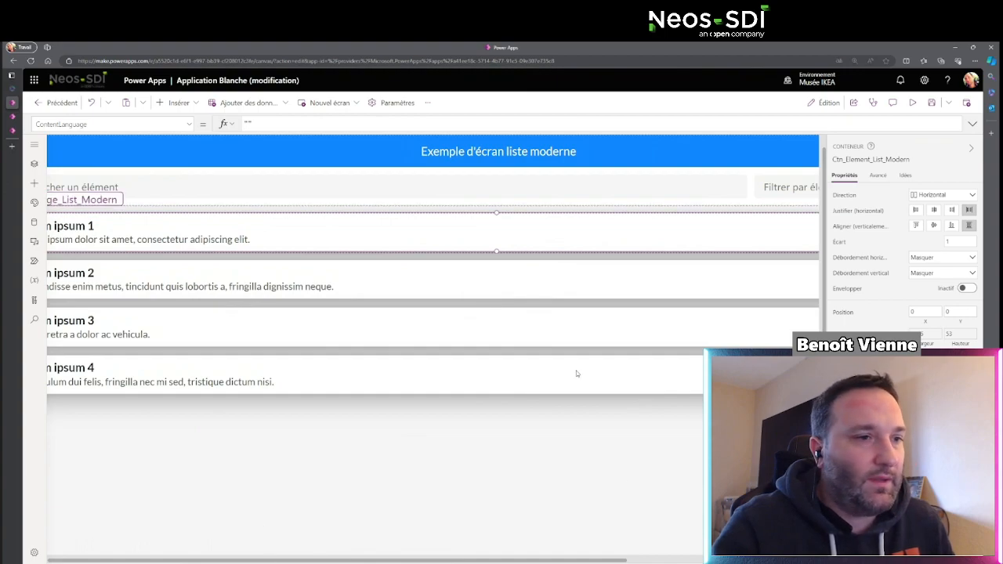
# Step: View the whole modern list with its row shadows, leaving only the Template_List_Modern screen selected
pyautogui.click(627, 475)
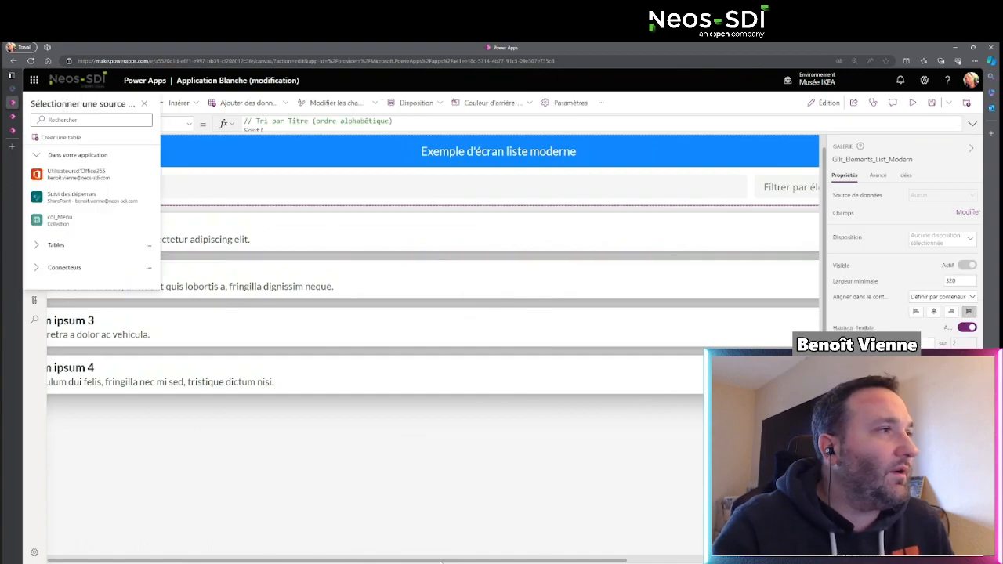
pyautogui.scroll(-6, 347, 453)
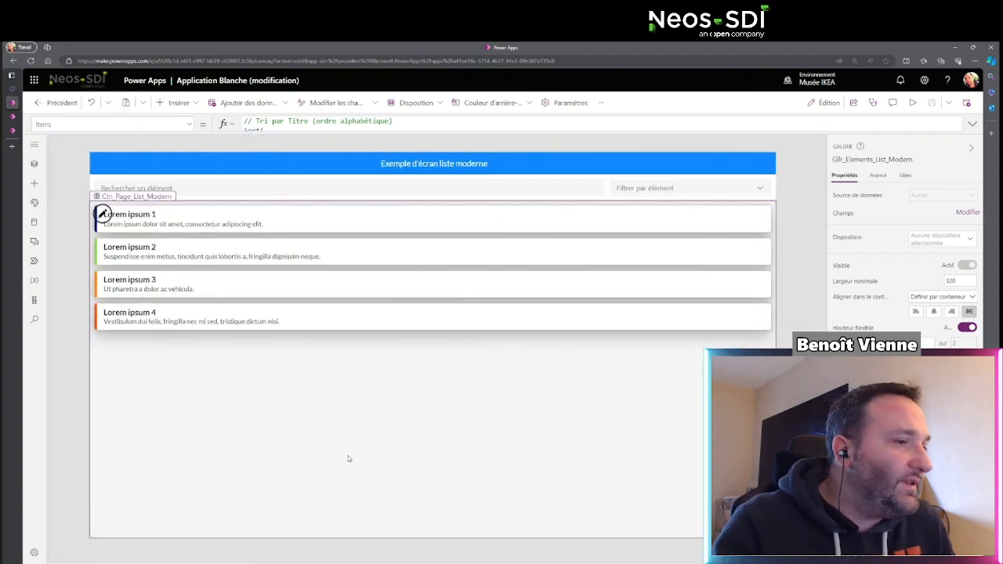
pyautogui.scroll(1, 349, 516)
pyautogui.click(62, 377)
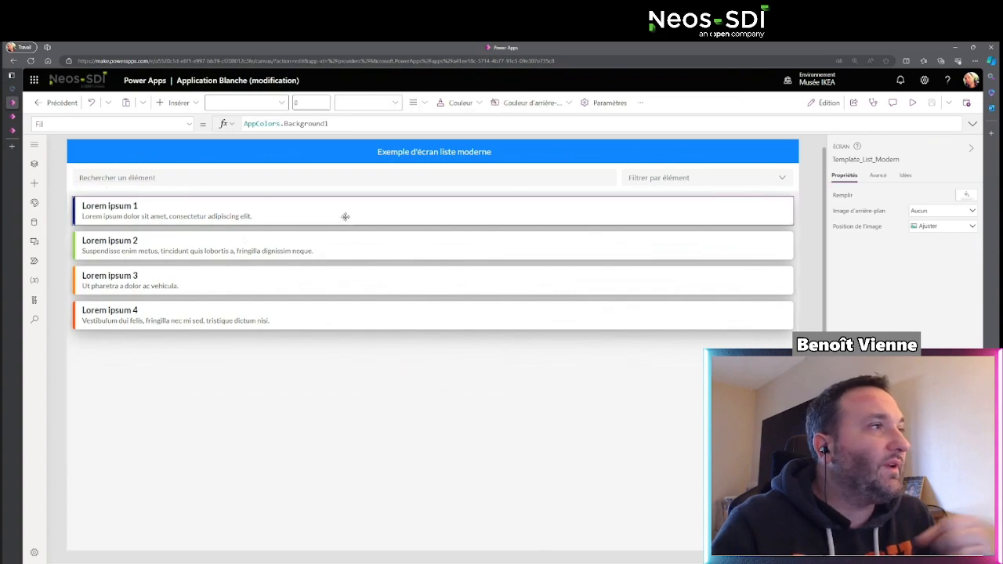
# Step: Restore the lighter drop shadow on Ctn_Element_List_Modern, and return to the Template_List_Modern screen with the tree view closed
pyautogui.click(345, 215)
pyautogui.scroll(-5, 98, 376)
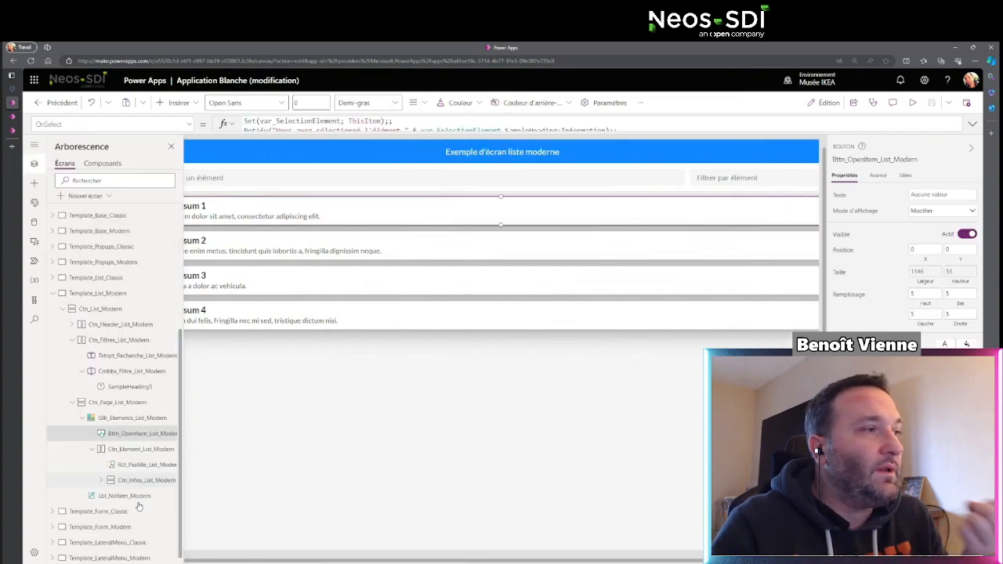
pyautogui.click(118, 378)
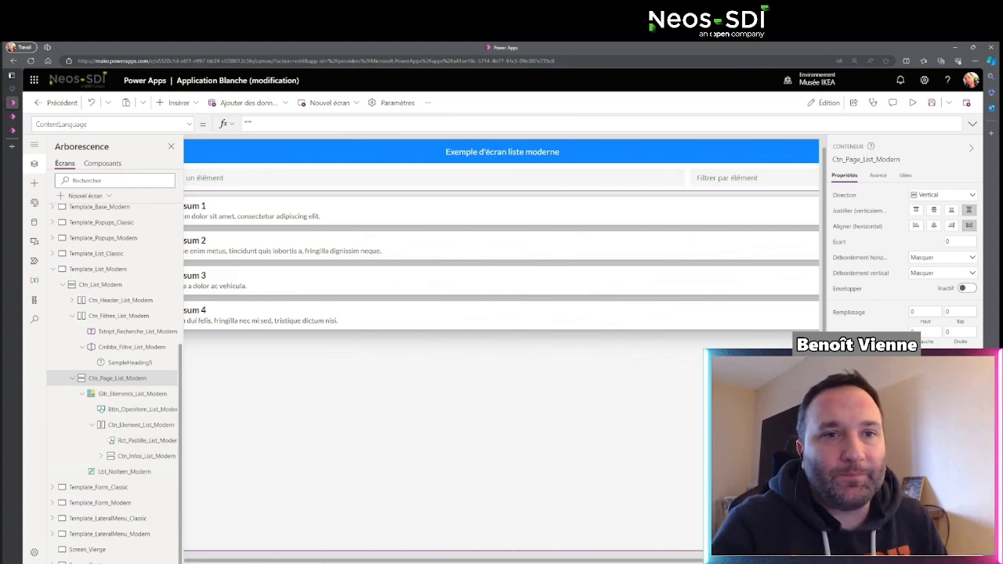
pyautogui.click(135, 425)
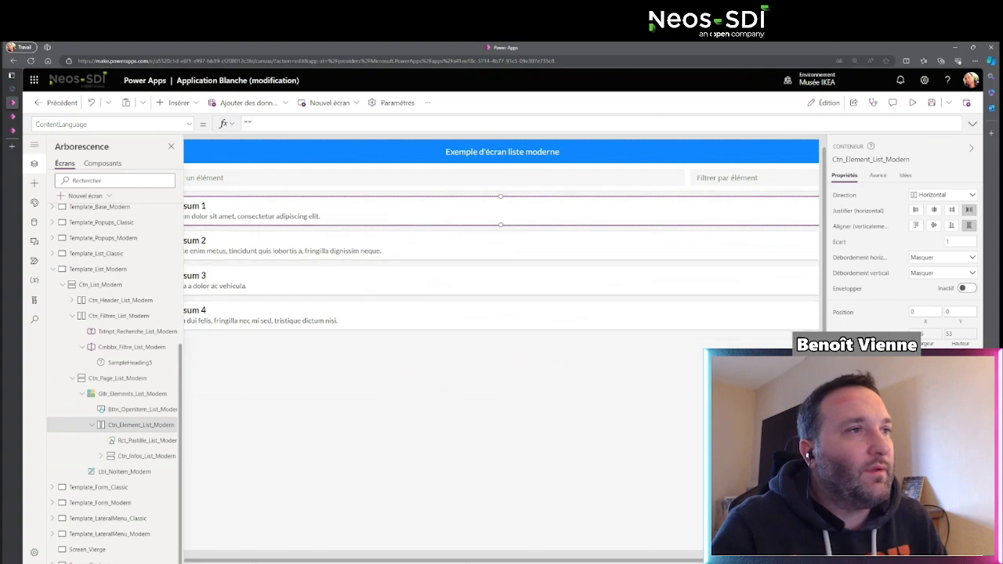
pyautogui.click(593, 399)
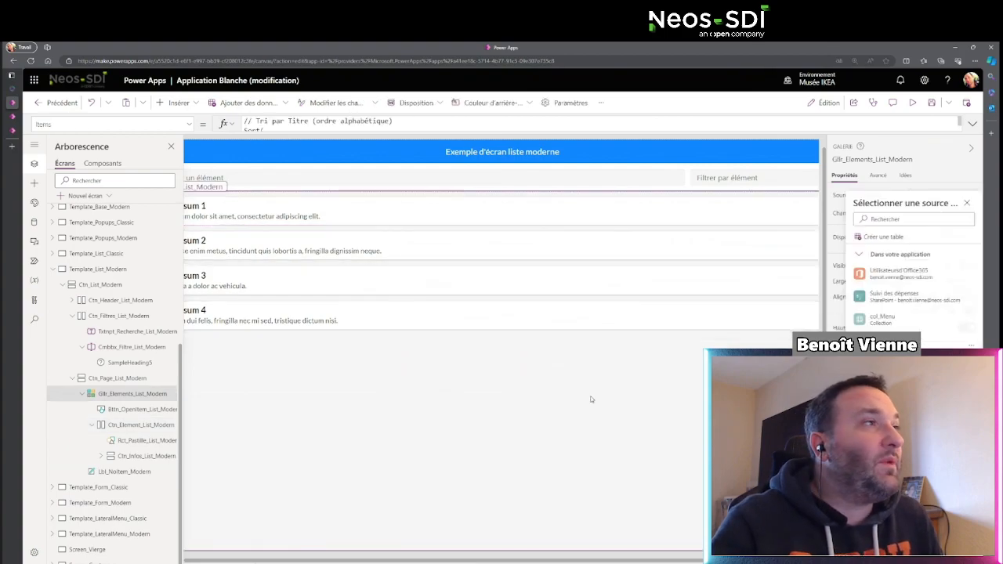
pyautogui.click(170, 146)
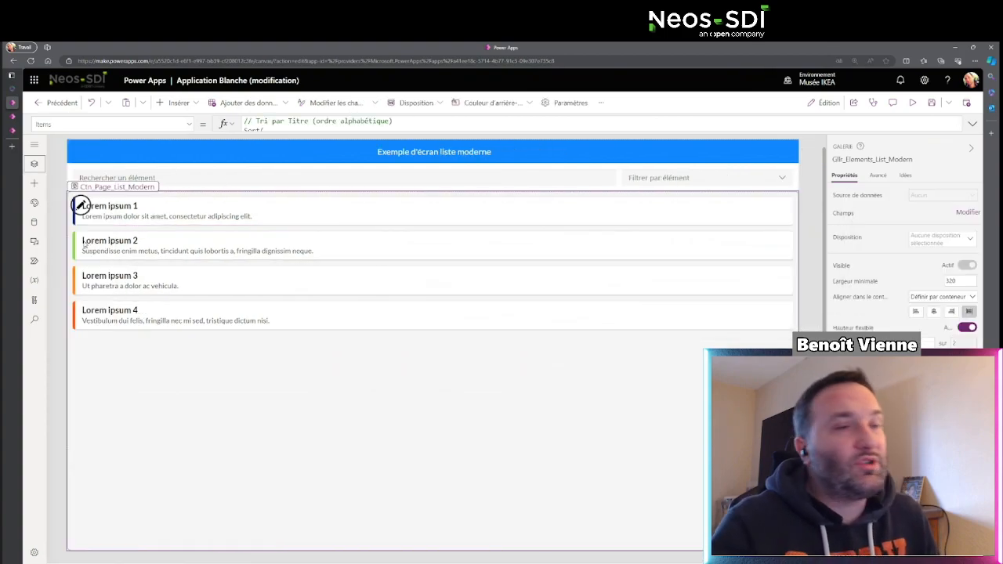
pyautogui.click(63, 241)
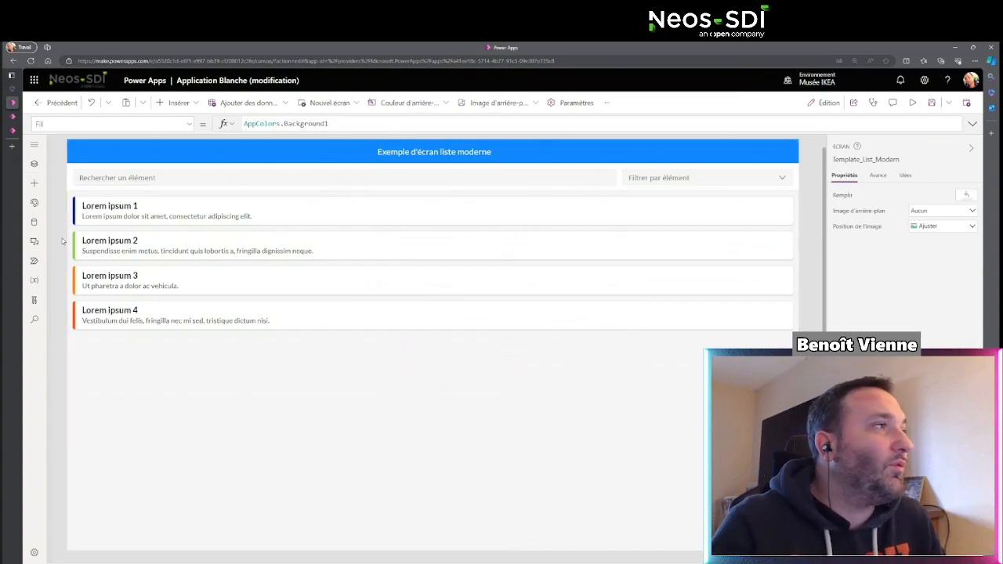
# Step: Collapse Template_List_Modern in the tree view and show the Template_Form_Classic screen with the tree view and properties closed
pyautogui.click(33, 163)
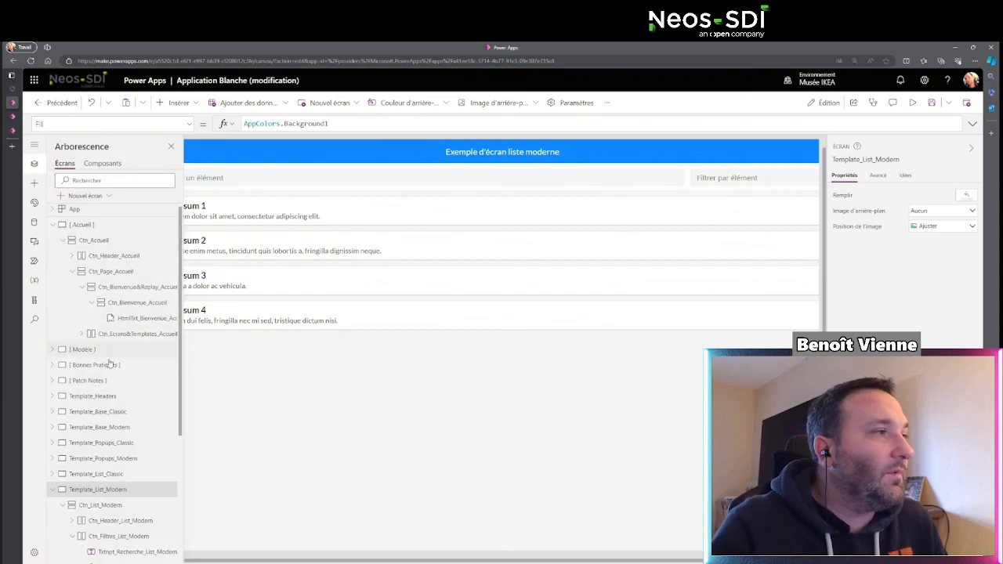
pyautogui.scroll(-3, 110, 364)
pyautogui.click(53, 324)
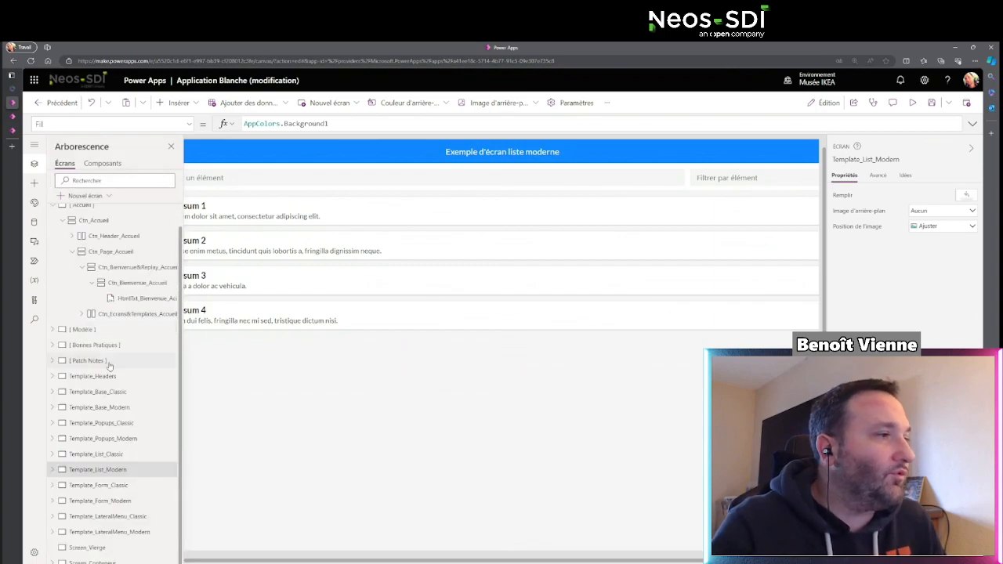
pyautogui.click(118, 488)
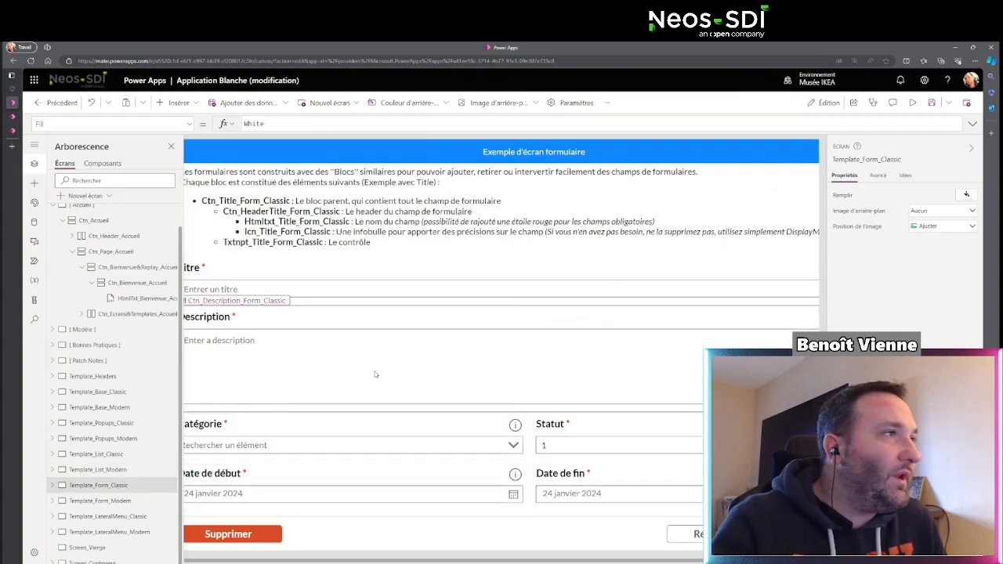
pyautogui.click(247, 315)
pyautogui.click(171, 146)
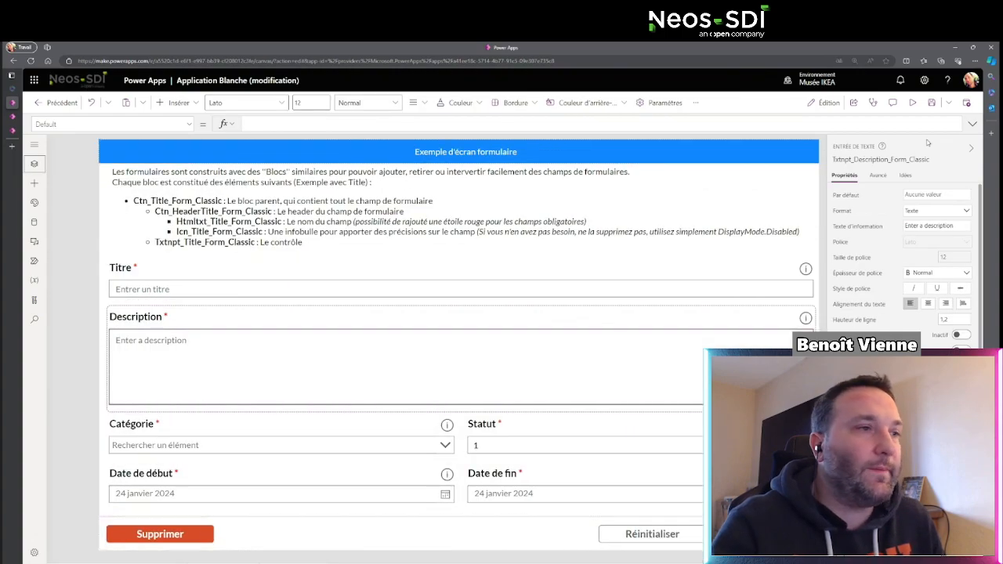
pyautogui.click(971, 149)
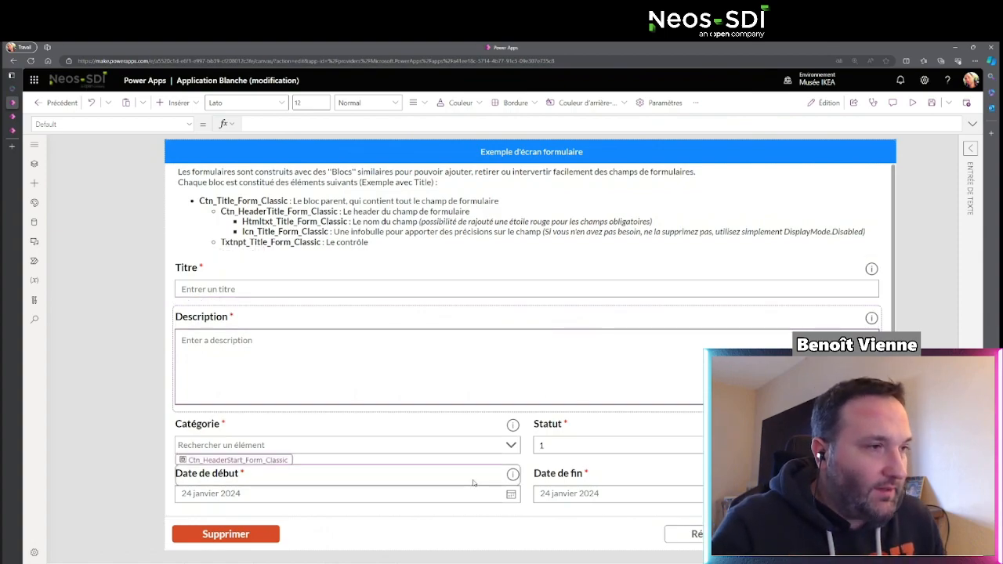
# Step: Try the classic form's Catégorie list, Titre field and Date de fin calendar without choosing any values
pyautogui.click(486, 445)
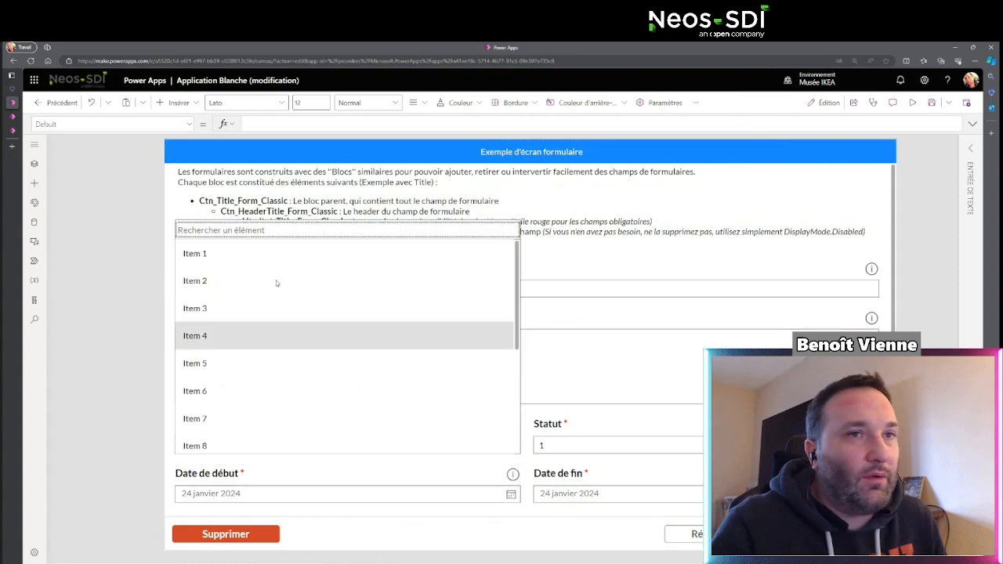
pyautogui.click(604, 288)
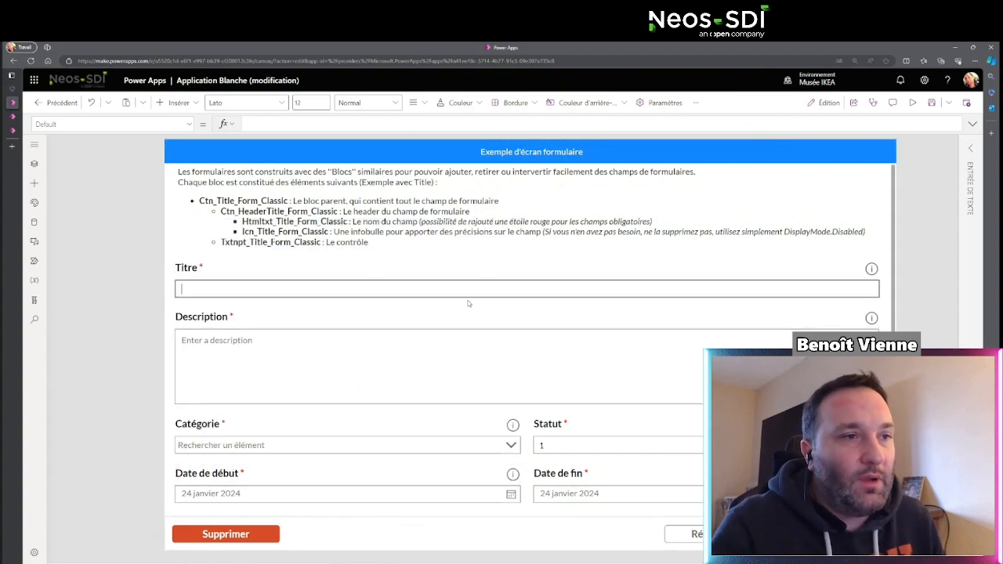
pyautogui.click(572, 494)
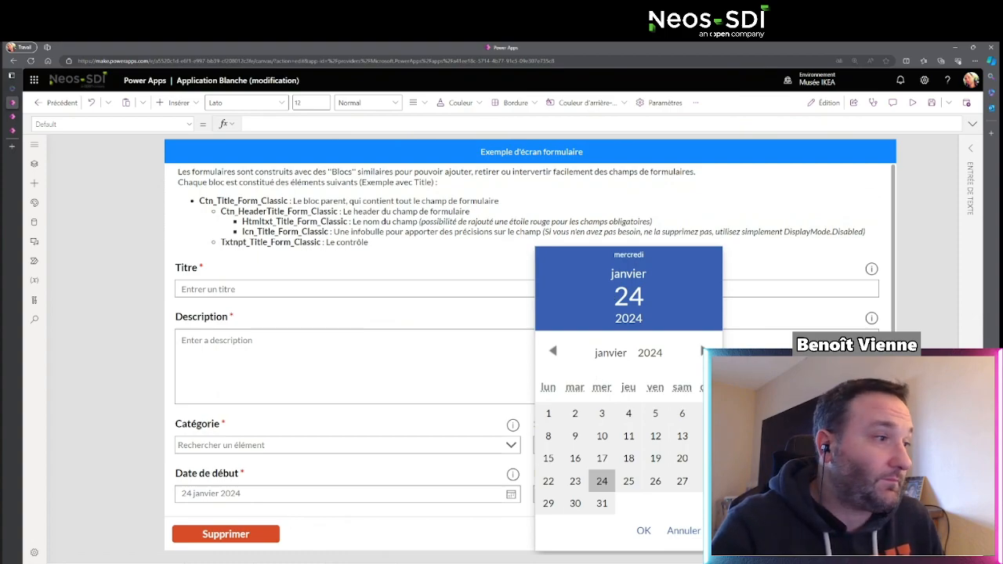
pyautogui.click(403, 374)
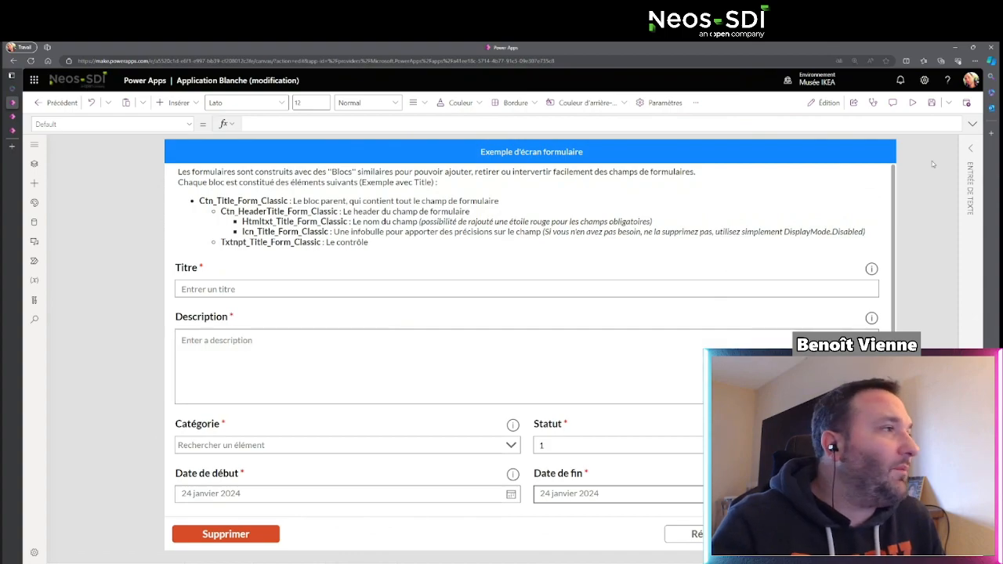
# Step: Show the Template_Form_Modern screen with the tree view closed
pyautogui.click(35, 168)
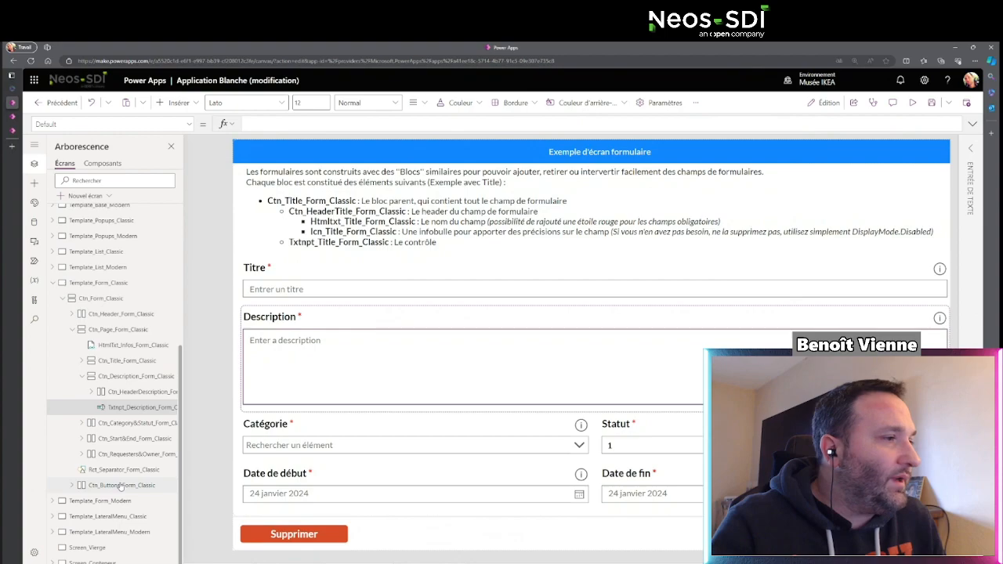
pyautogui.click(130, 500)
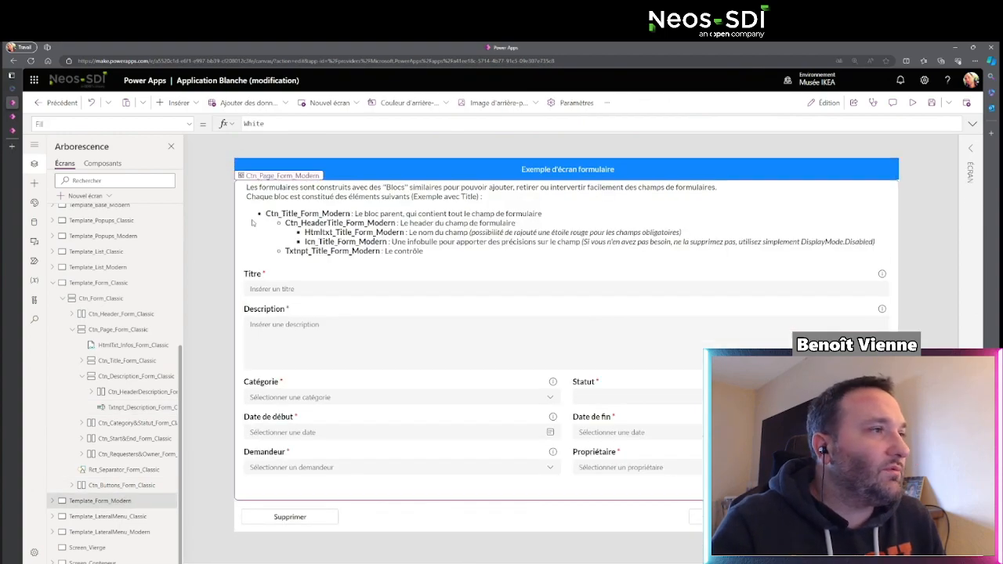
pyautogui.click(170, 146)
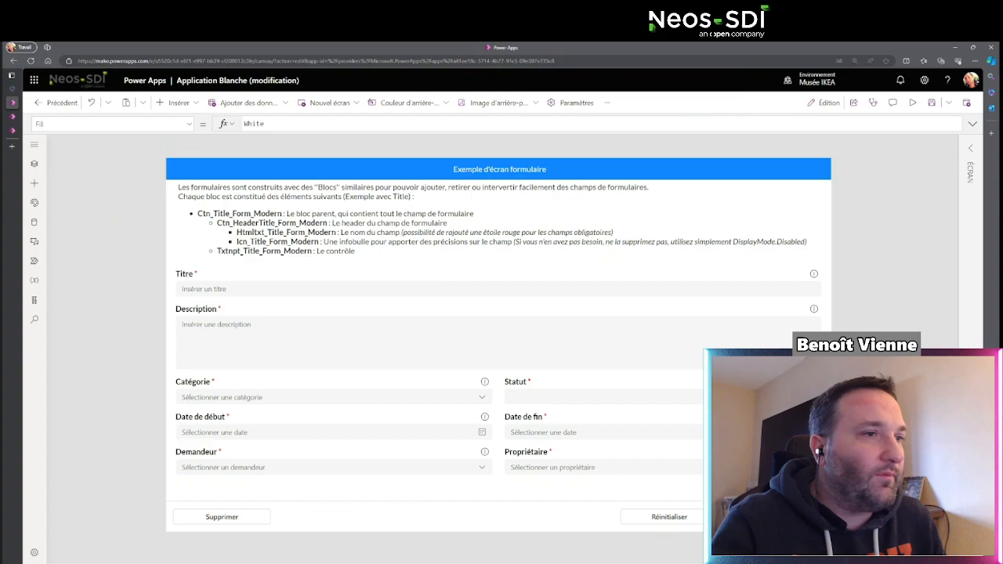
# Step: Try the modern form's Titre and Description fields and show the information tooltip for Catégorie
pyautogui.scroll(4, 500, 344)
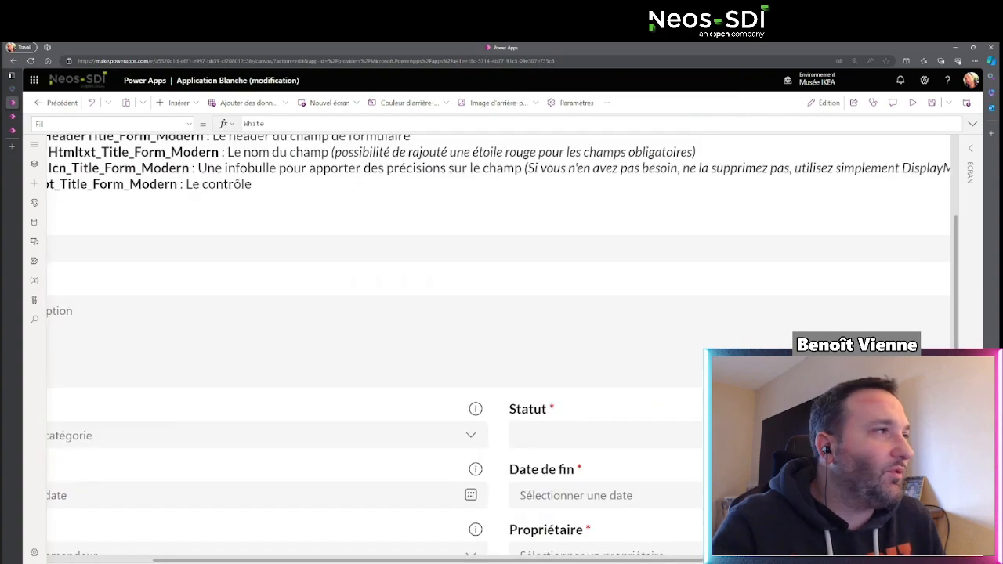
pyautogui.hscroll(-3, 306, 254)
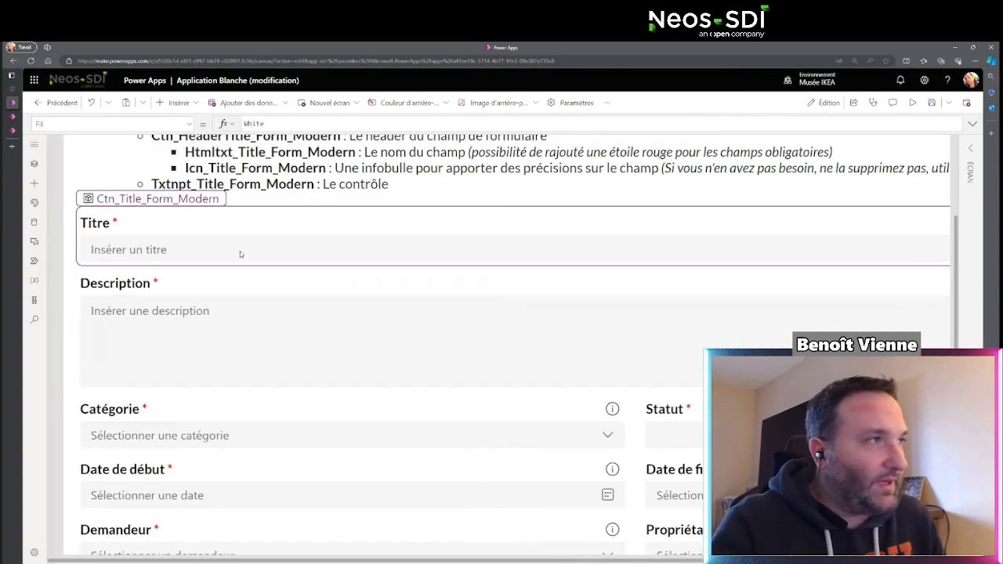
pyautogui.click(318, 248)
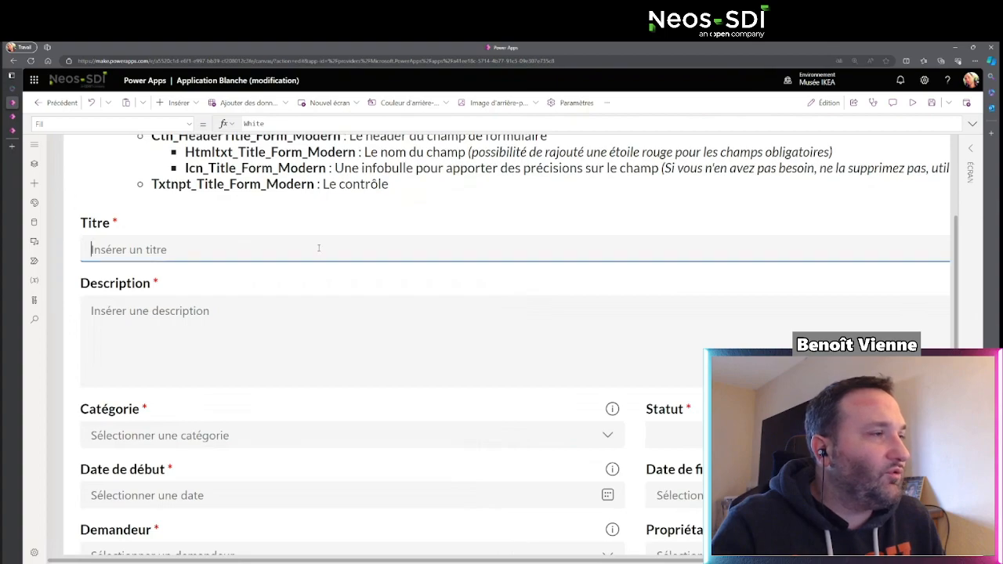
pyautogui.click(248, 322)
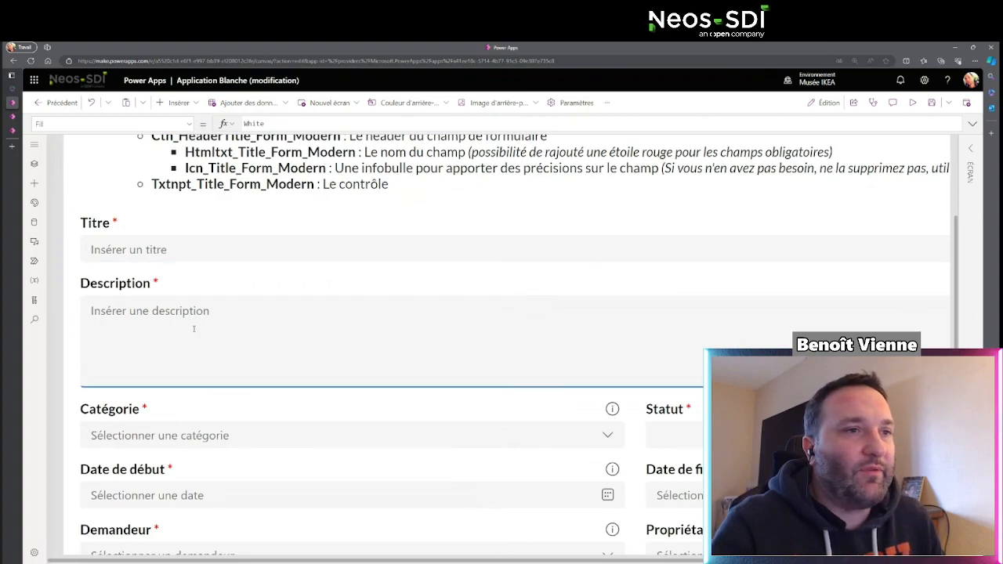
pyautogui.scroll(-2, 526, 378)
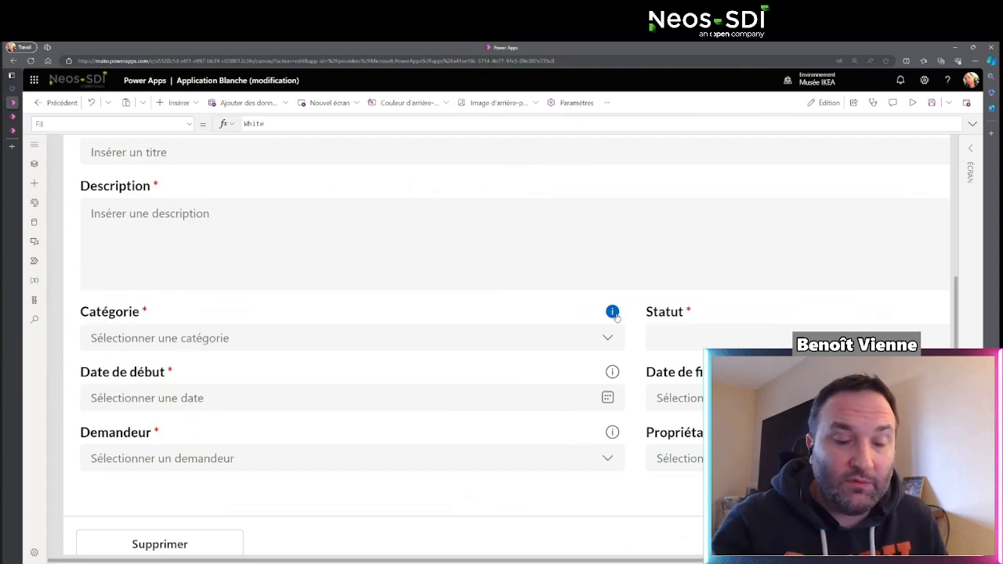
pyautogui.moveTo(616, 315)
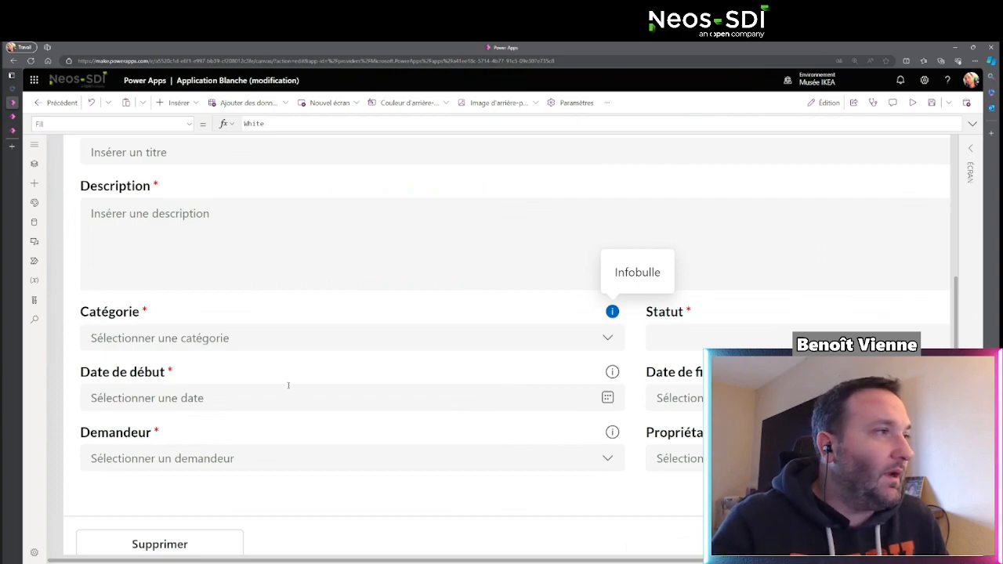
# Step: Set the modern form's Date de début to 4 January 2024, and view the year choices in its calendar before closing it
pyautogui.click(591, 401)
pyautogui.click(147, 453)
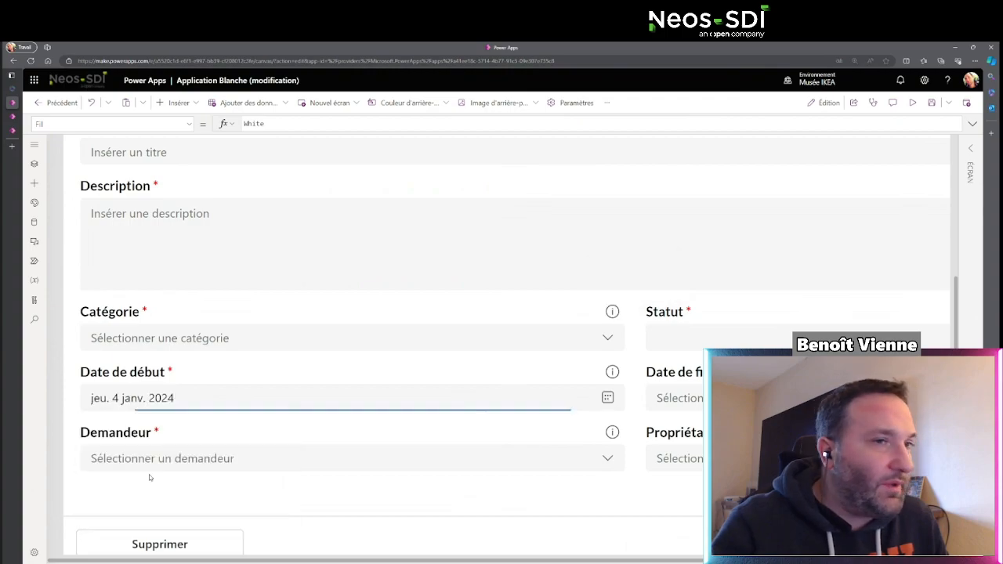
pyautogui.click(607, 398)
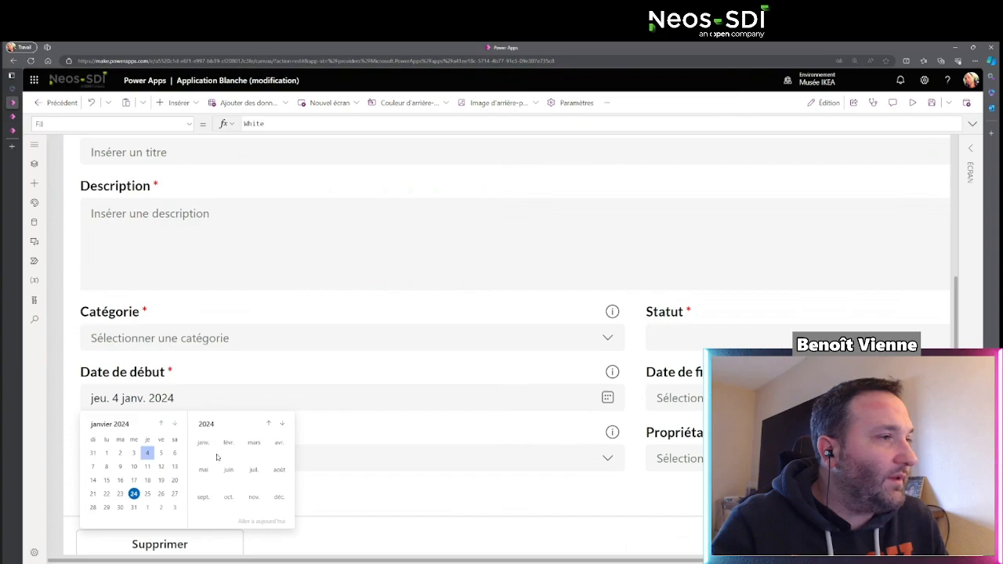
pyautogui.click(204, 427)
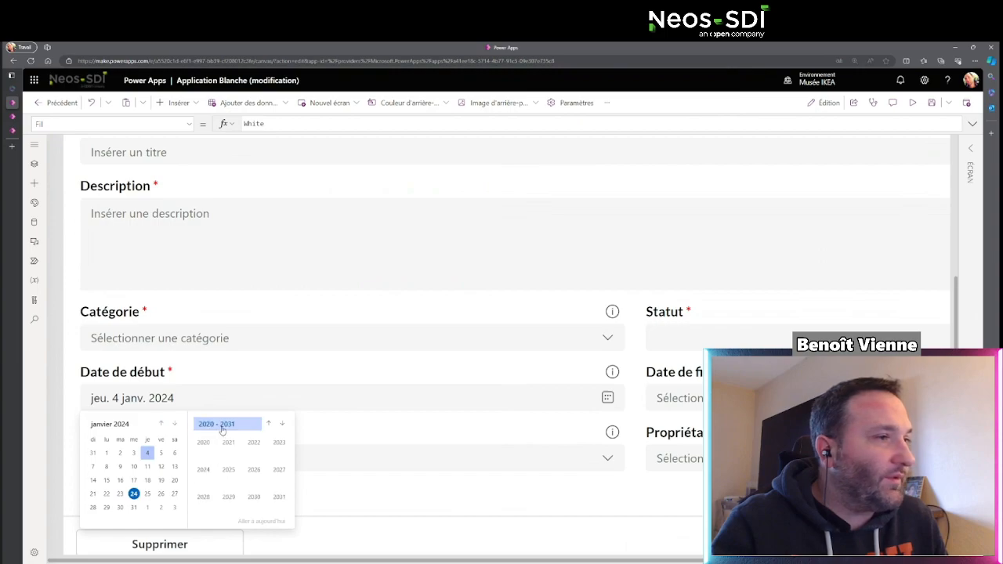
pyautogui.click(504, 442)
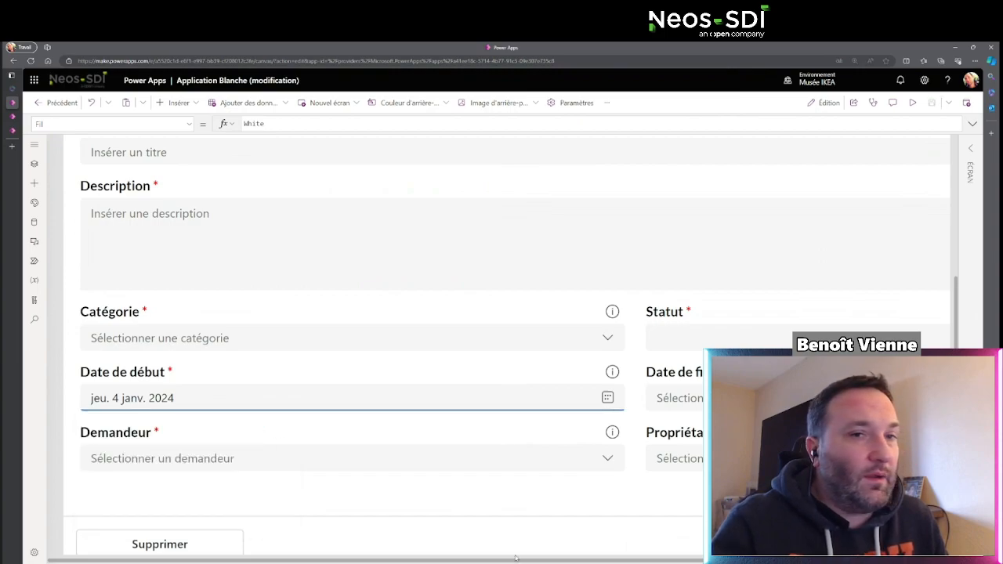
# Step: Review the rest of the modern form, including Statut, Date de fin, Propriétaire and the information icons, and its overall layout
pyautogui.moveTo(517, 560); pyautogui.dragTo(727, 561)
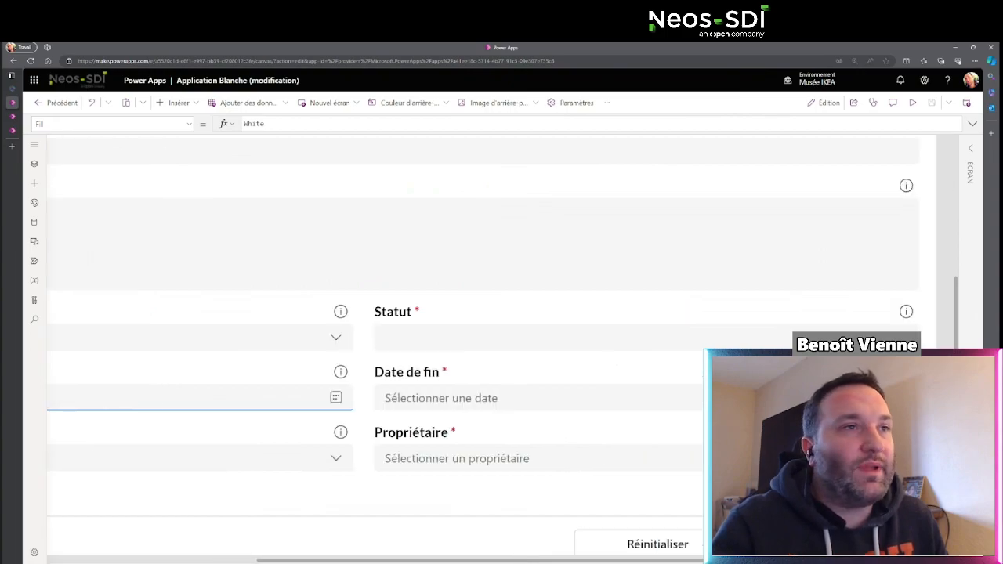
pyautogui.scroll(-1, 745, 287)
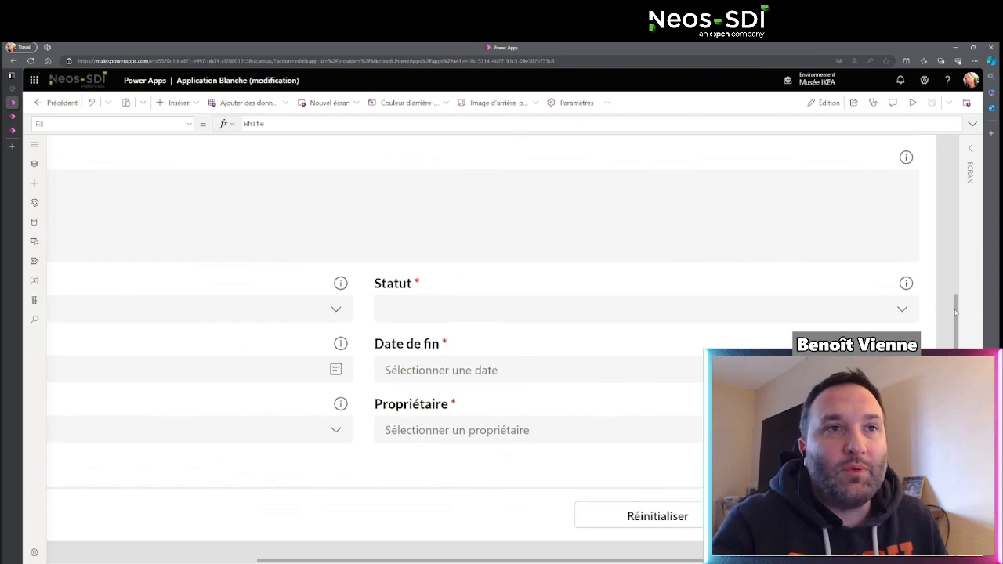
pyautogui.scroll(5, 925, 266)
pyautogui.scroll(-2, 916, 230)
pyautogui.scroll(-2, 915, 230)
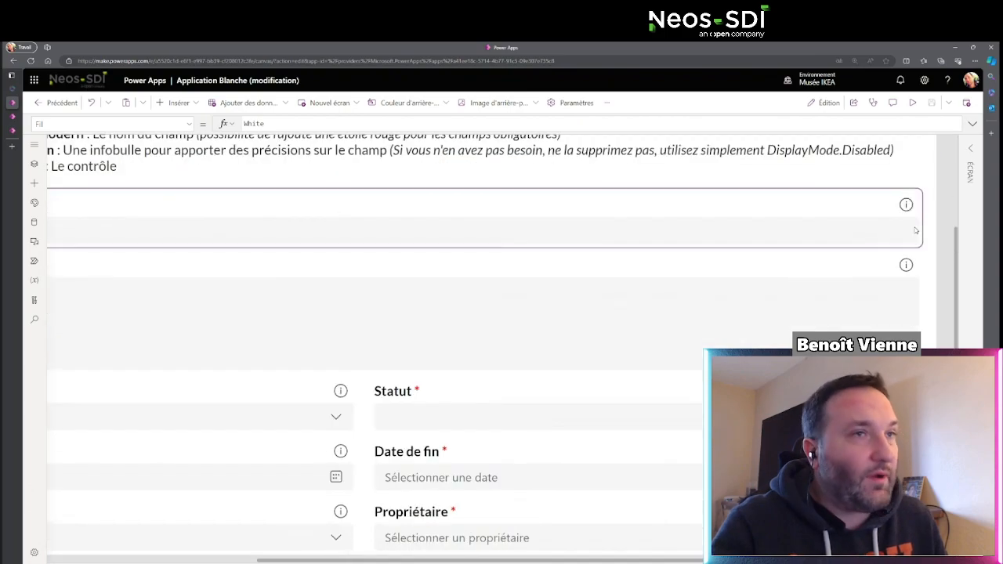
pyautogui.scroll(-2, 870, 271)
pyautogui.scroll(2, 871, 272)
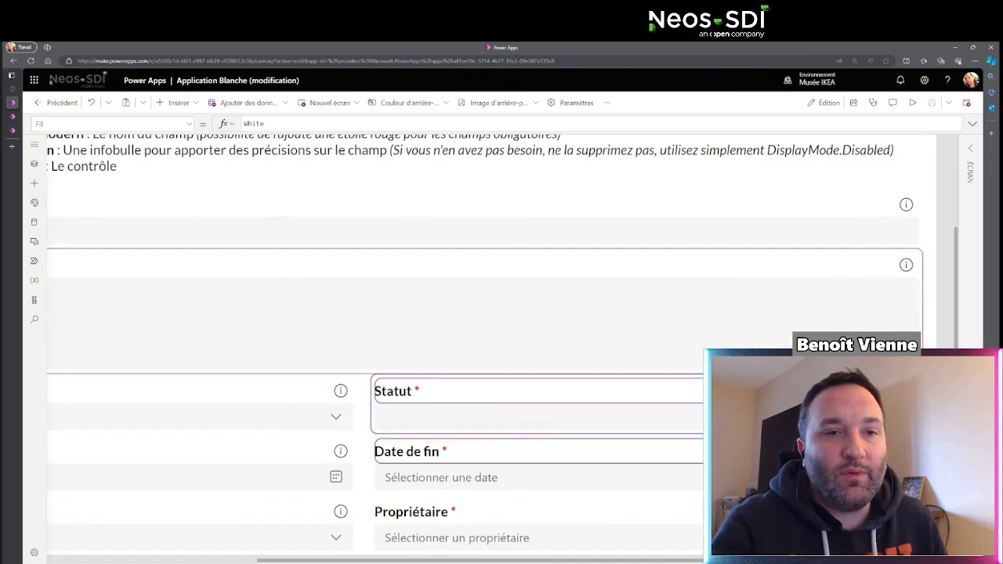
pyautogui.scroll(-6, 491, 313)
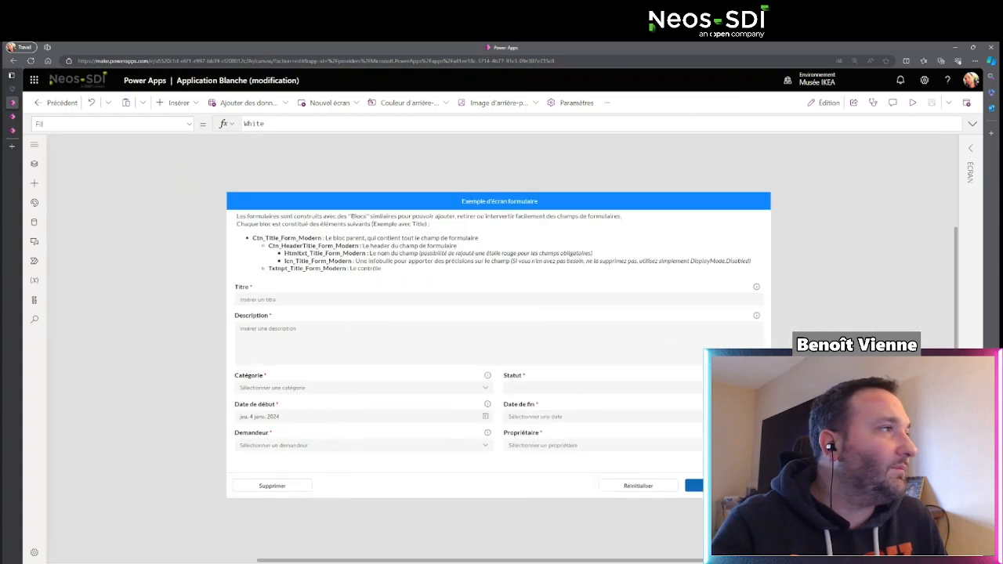
pyautogui.scroll(1, 491, 314)
# Step: Reopen the tree view and collapse its expanded screen branches, including [ Accueil ]
pyautogui.click(34, 163)
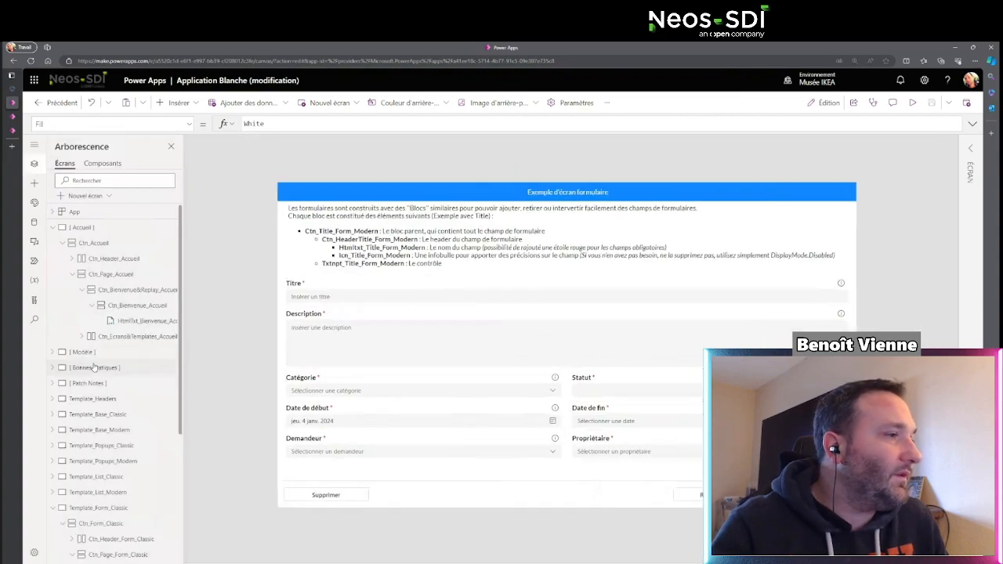
pyautogui.scroll(-3, 92, 366)
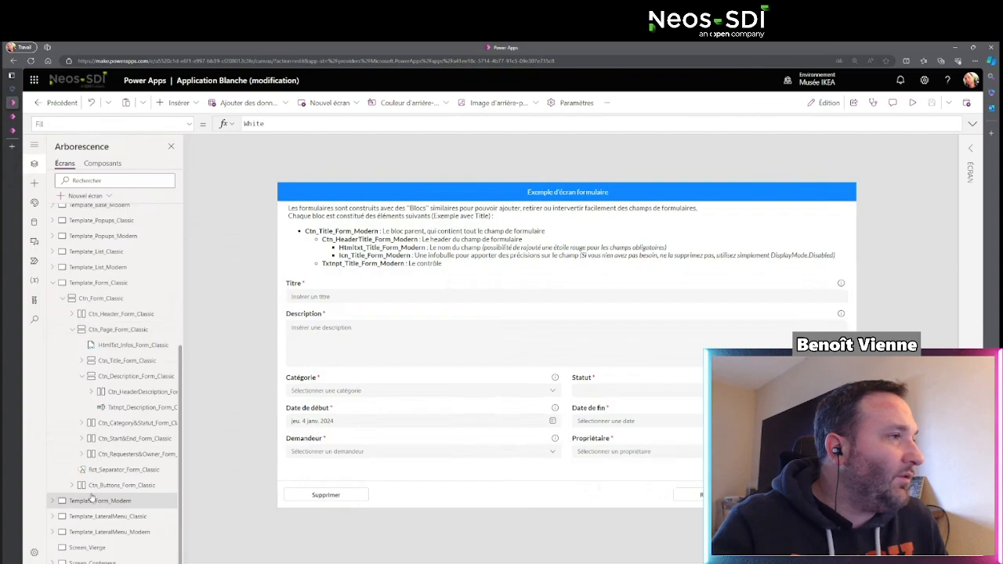
pyautogui.scroll(3, 54, 310)
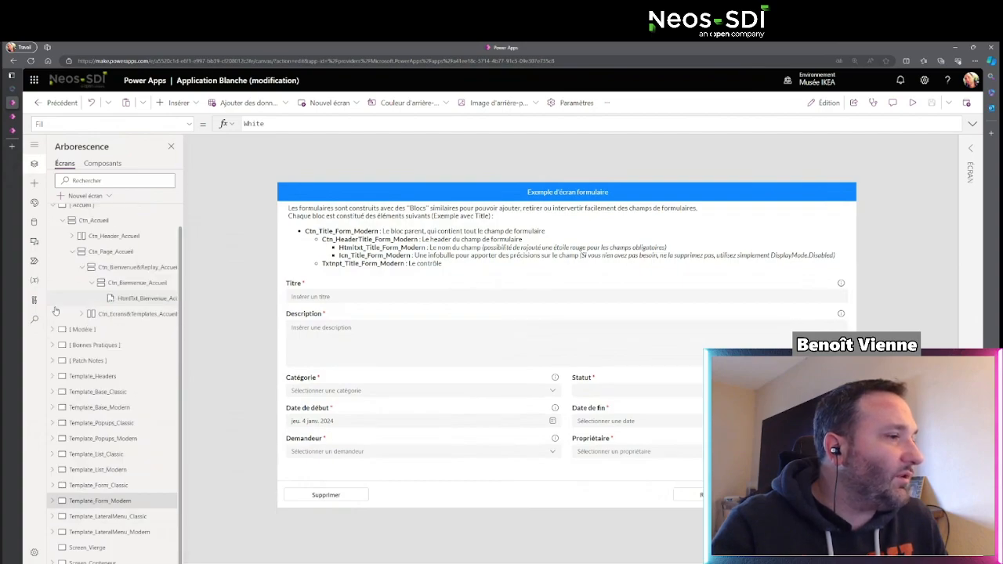
pyautogui.click(53, 206)
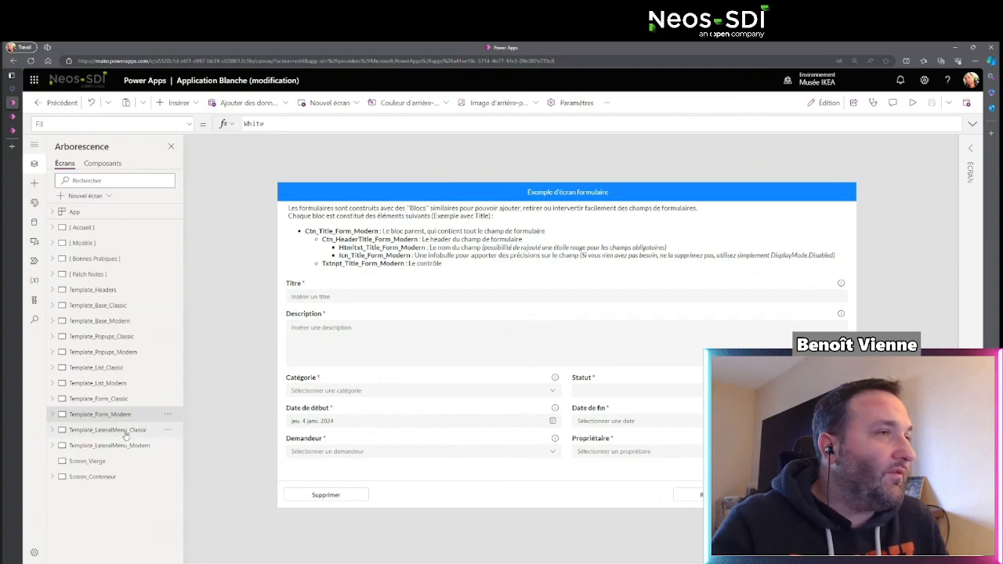
# Step: Show the Template_LateralMenu_Modern screen, passing by the classic version, and run its preview briefly before returning to editing
pyautogui.click(126, 432)
pyautogui.click(129, 447)
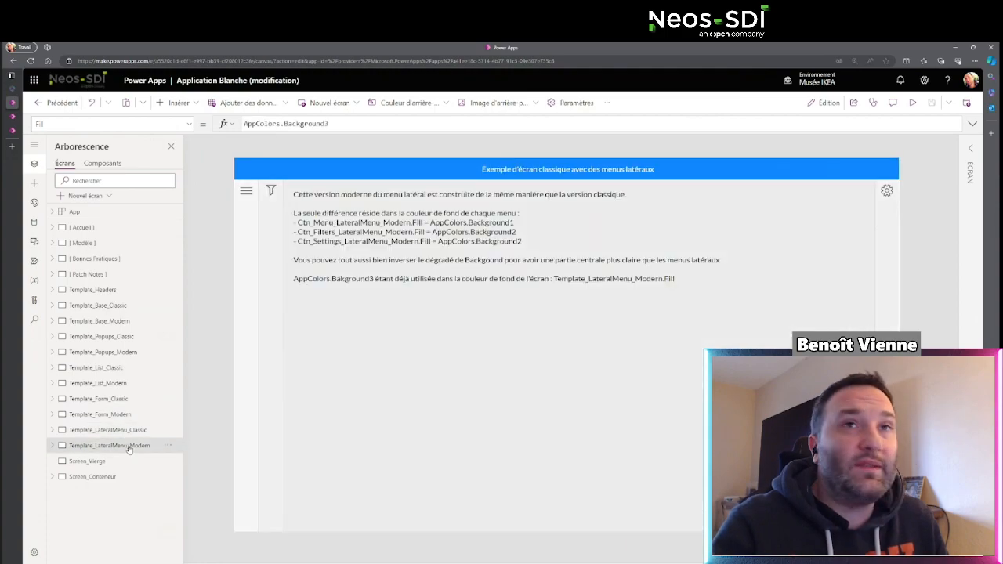
pyautogui.click(913, 102)
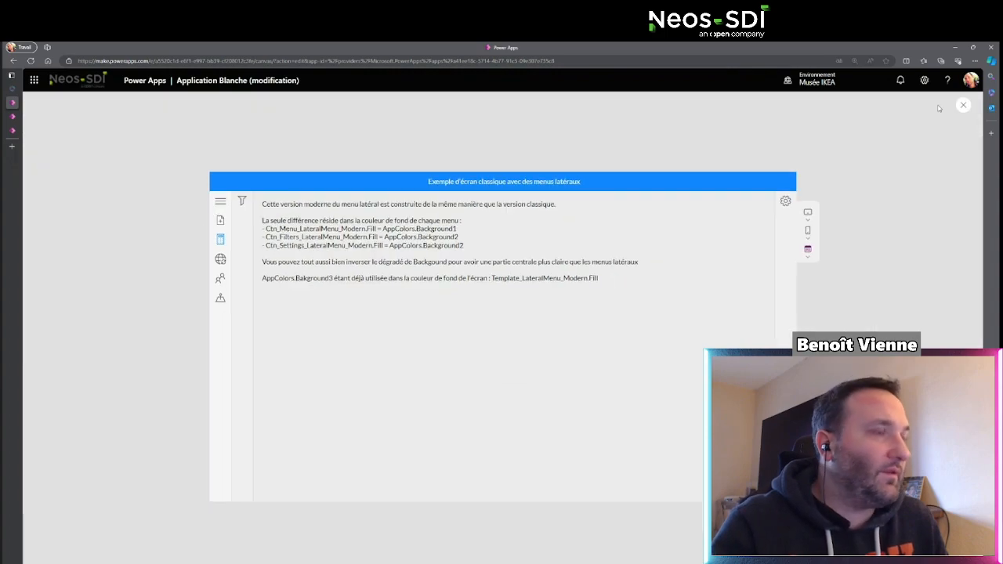
pyautogui.click(963, 105)
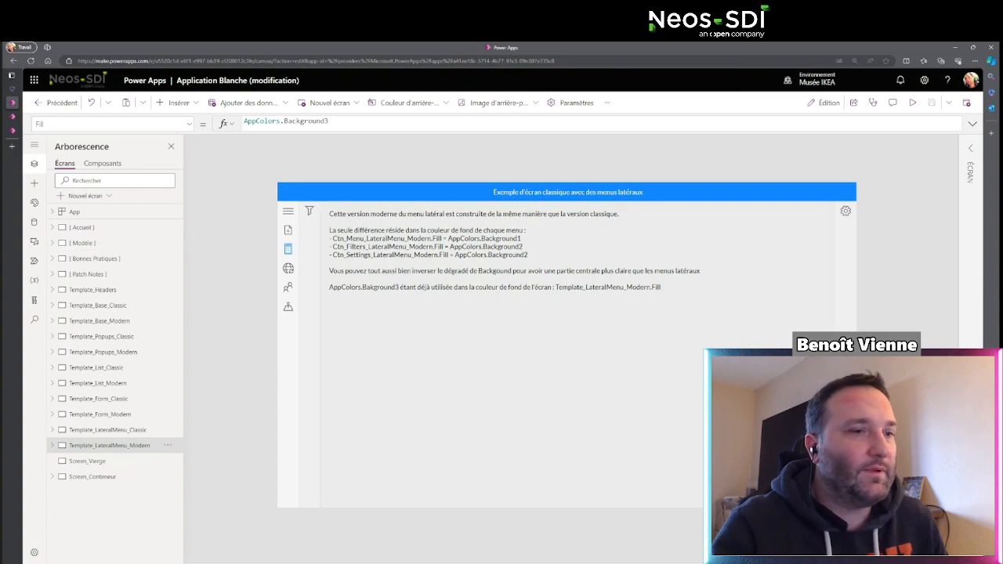
# Step: Expand and collapse the Filters and Navigation side menus on the modern side-menu screen
pyautogui.keyDown('ctrl'); pyautogui.scroll(5, 567, 344); pyautogui.keyUp('ctrl')
pyautogui.hscroll(-4, 501, 345)
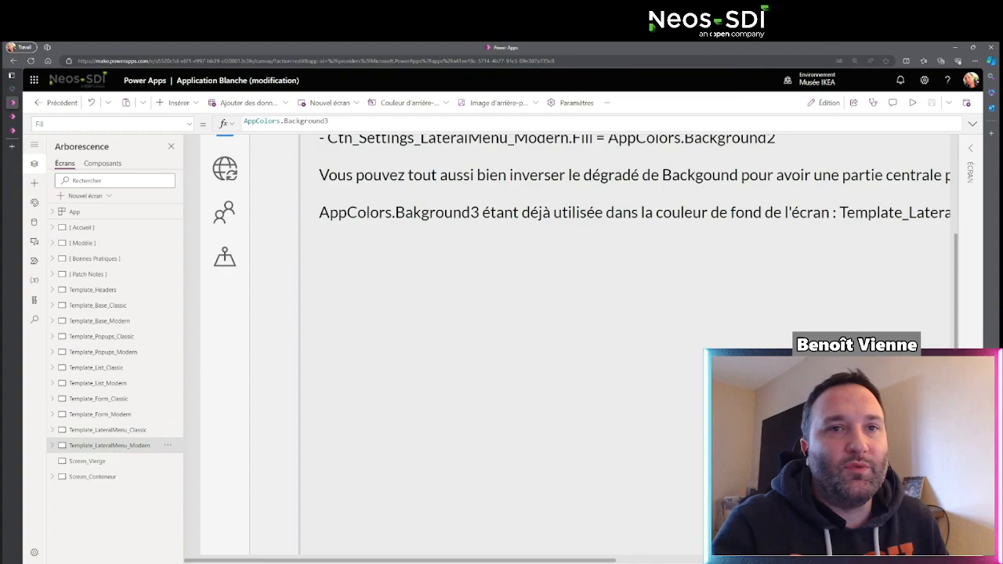
pyautogui.scroll(3, 501, 345)
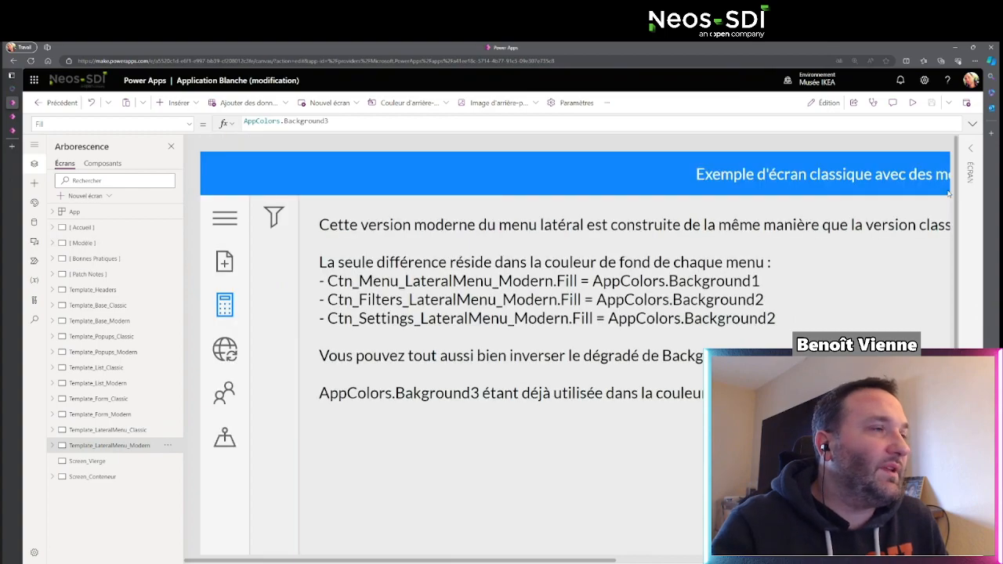
pyautogui.keyDown('alt'); pyautogui.click(273, 219); pyautogui.keyUp('alt')
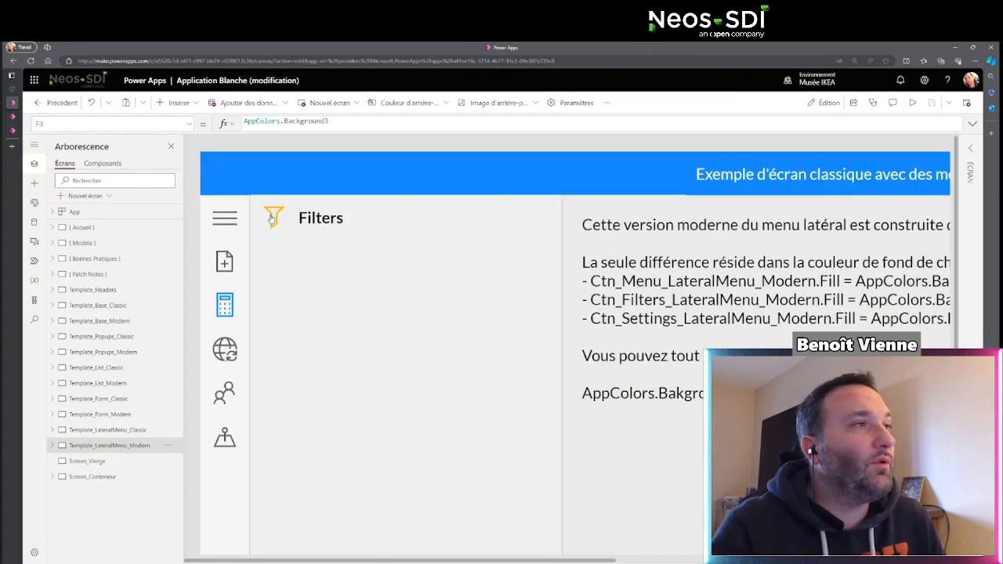
pyautogui.keyDown('alt'); pyautogui.click(274, 219); pyautogui.keyUp('alt')
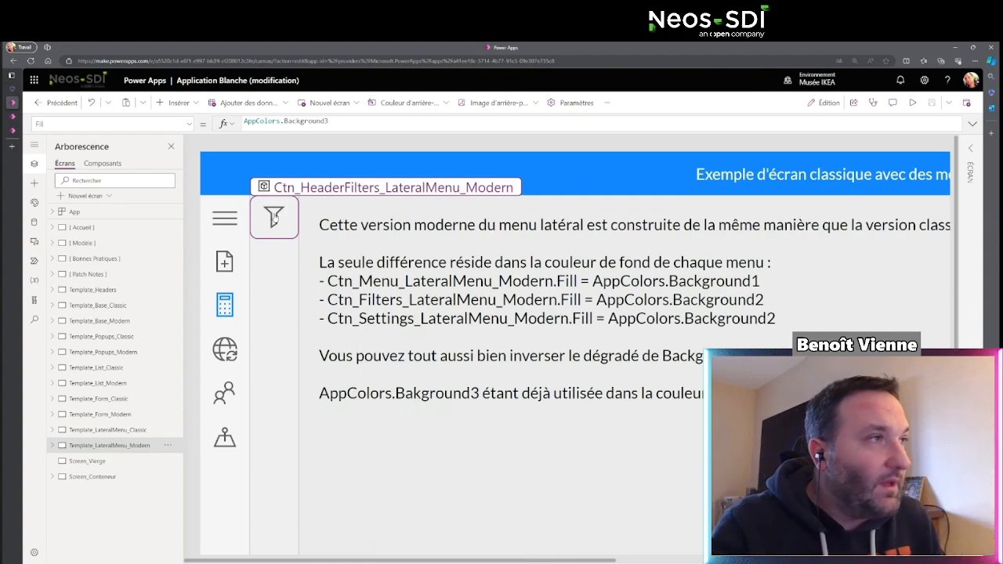
pyautogui.click(274, 219)
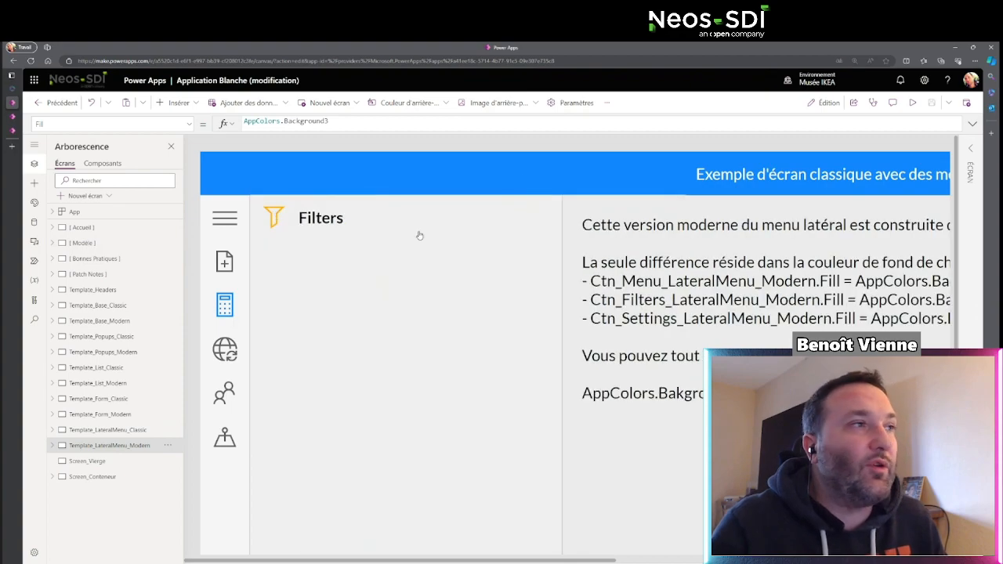
pyautogui.keyDown('alt'); pyautogui.click(275, 219); pyautogui.keyUp('alt')
pyautogui.keyDown('alt'); pyautogui.click(225, 218); pyautogui.keyUp('alt')
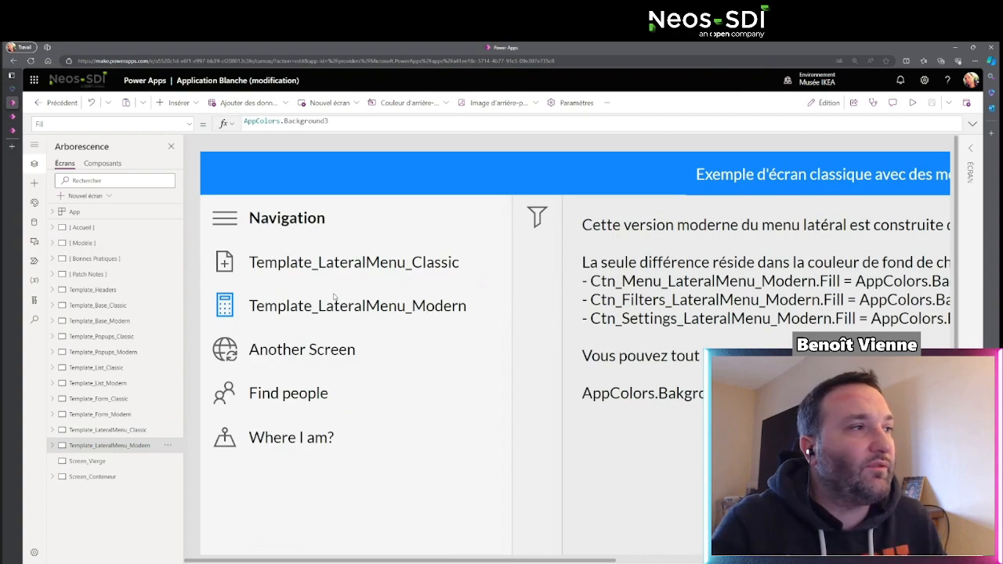
pyautogui.keyDown('alt'); pyautogui.click(224, 217); pyautogui.keyUp('alt')
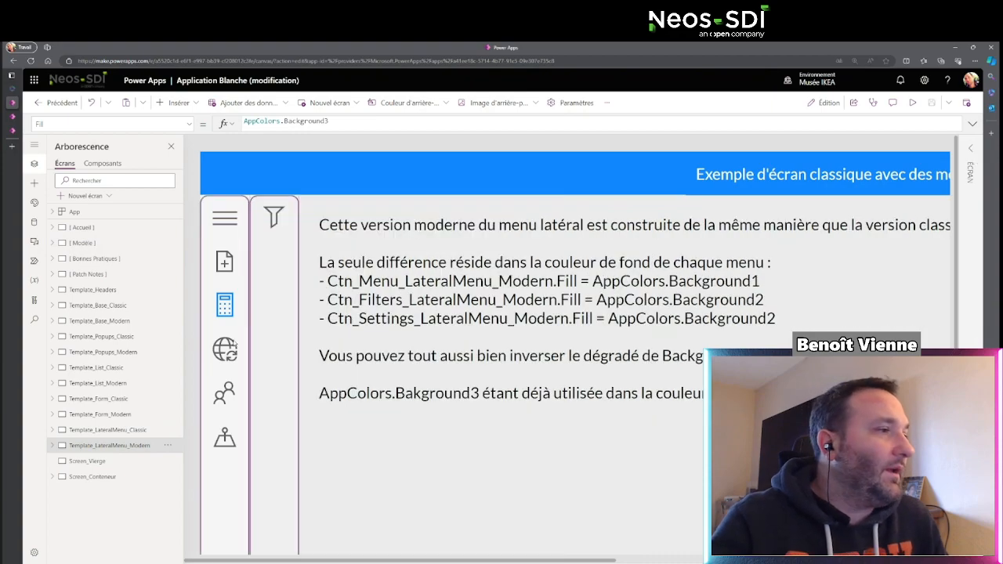
# Step: Insert a classic Image control on the Screen_Vierge screen and move it to about X 880, Y 290
pyautogui.click(113, 467)
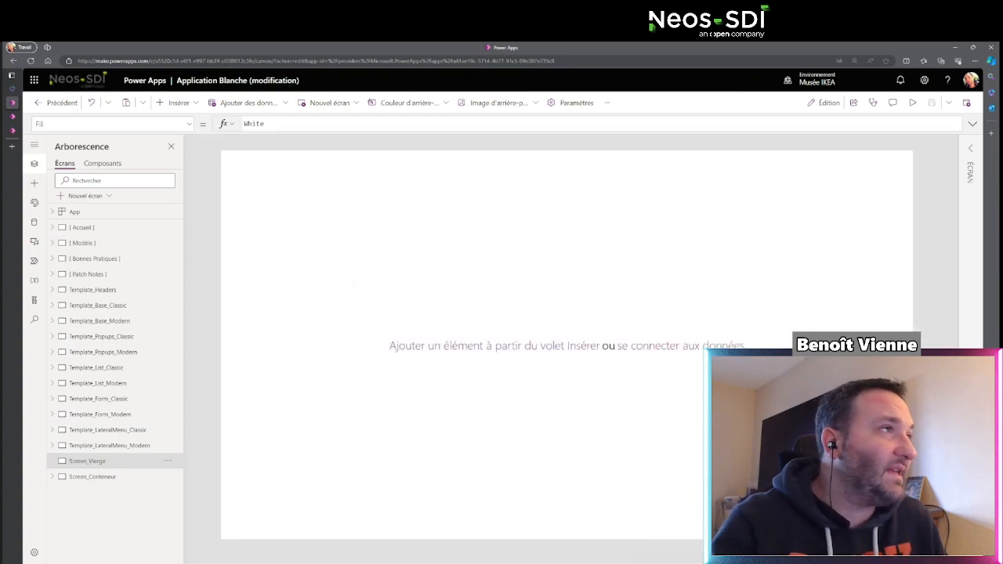
pyautogui.click(192, 104)
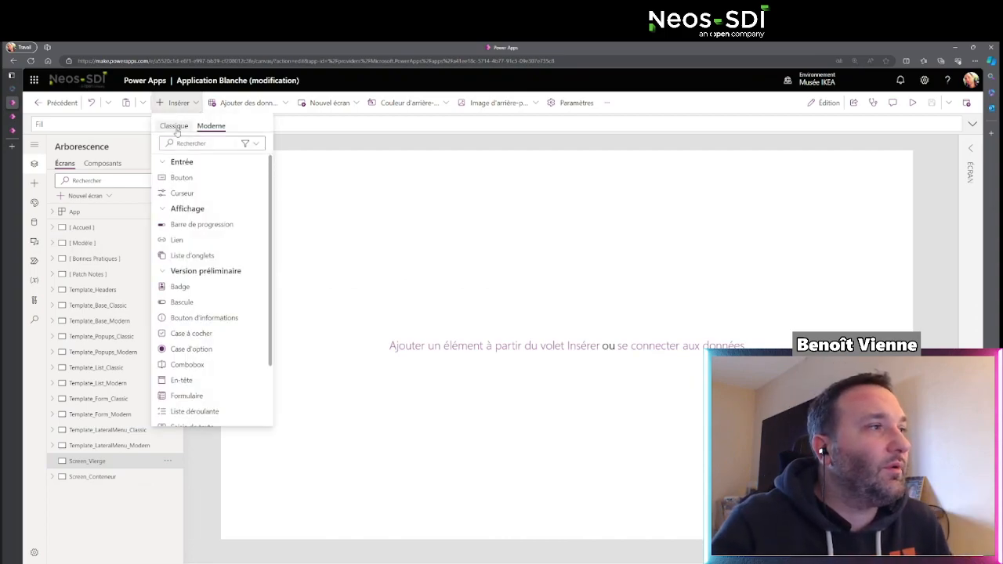
pyautogui.click(174, 125)
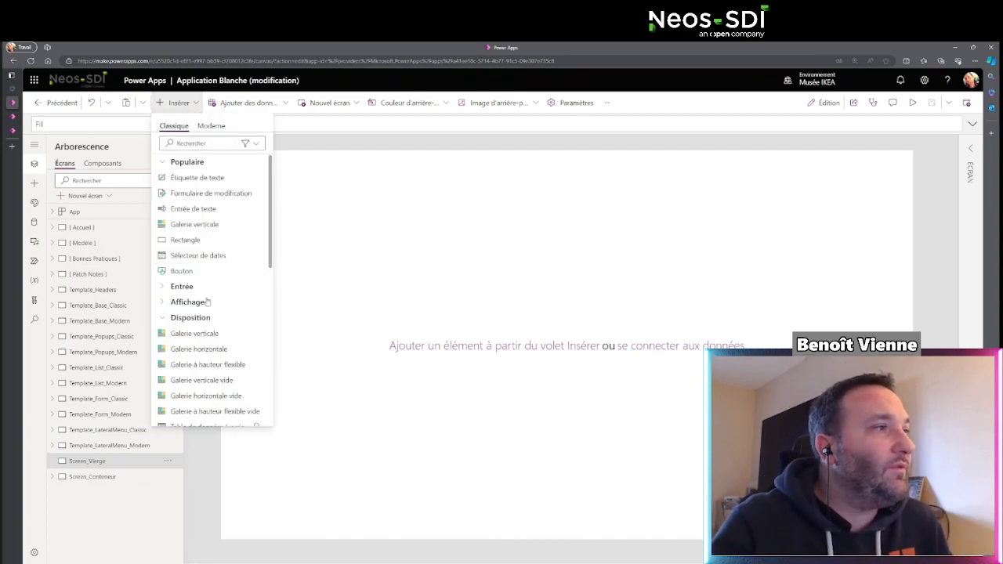
pyautogui.click(164, 319)
pyautogui.click(182, 350)
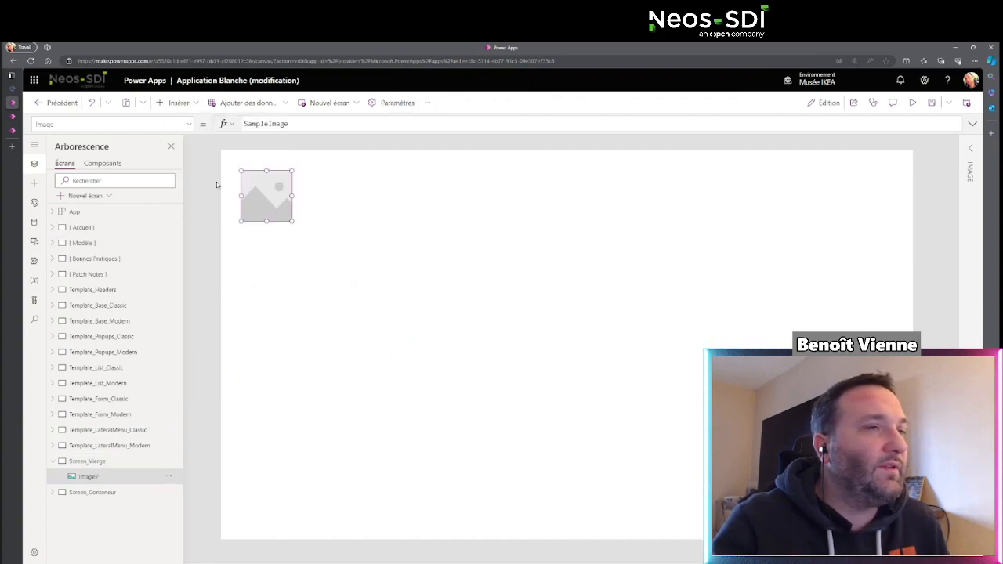
pyautogui.moveTo(265, 191); pyautogui.dragTo(687, 317)
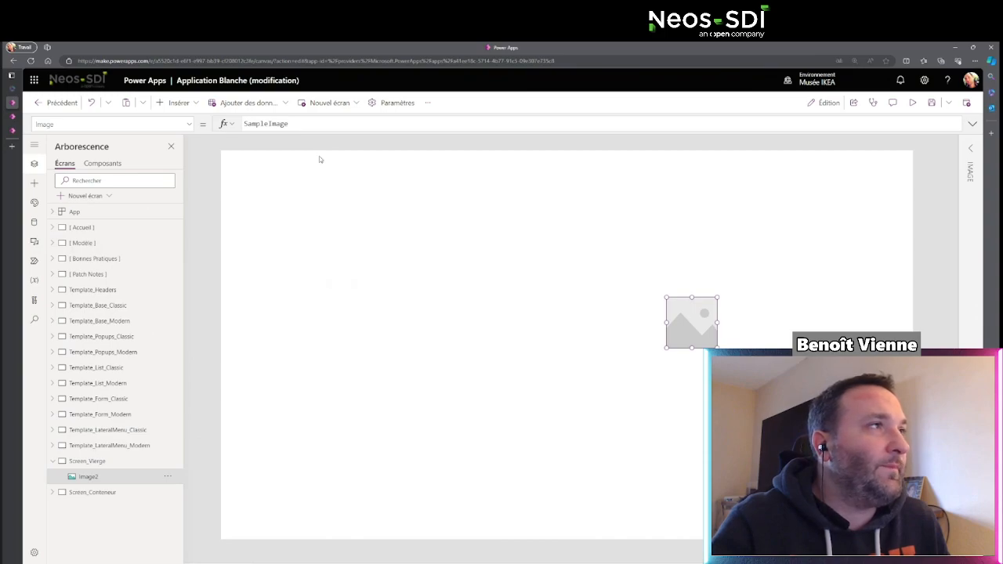
pyautogui.click(175, 102)
pyautogui.click(597, 330)
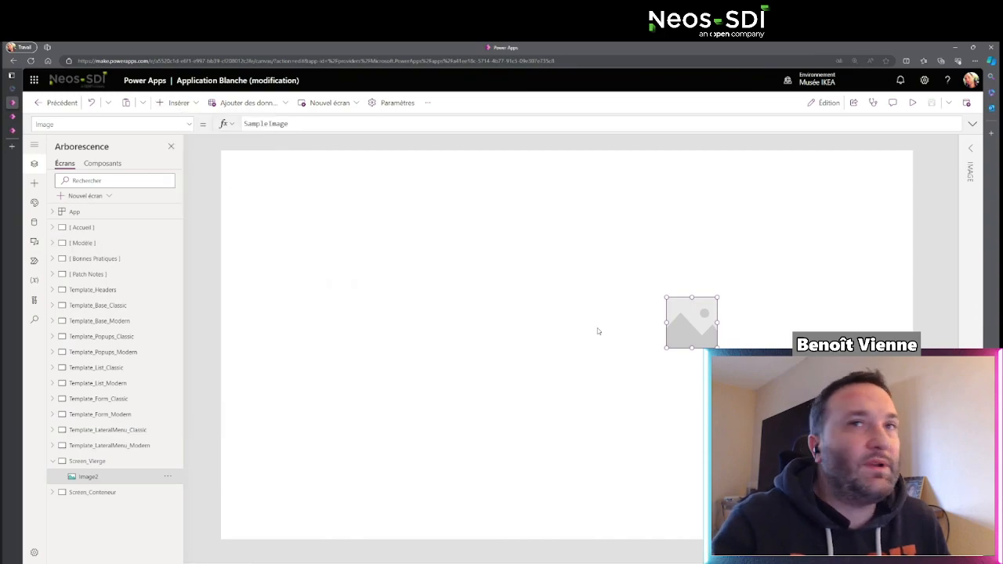
# Step: Show the image's properties and set its Image formula to _Profile.Picture
pyautogui.click(970, 150)
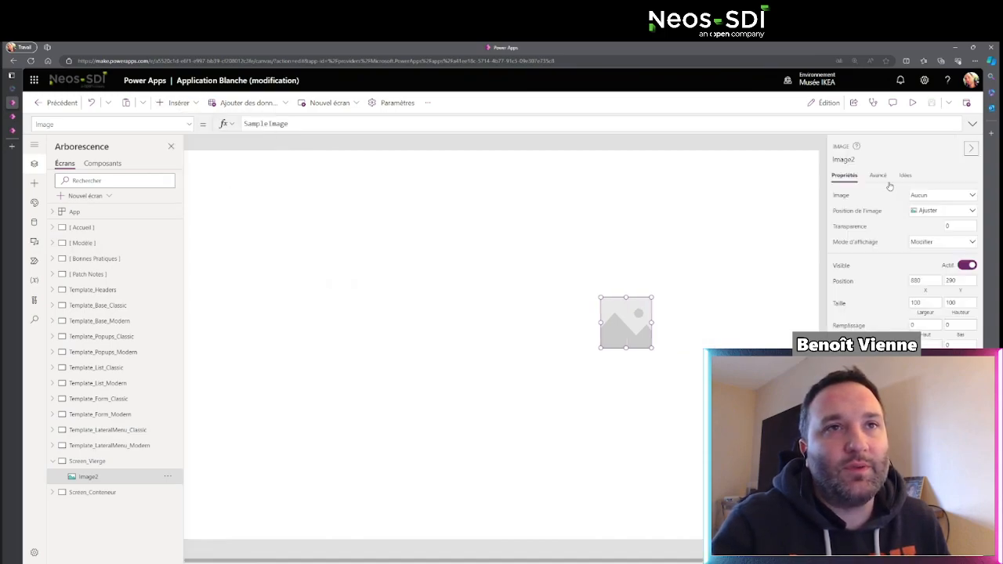
pyautogui.click(307, 125)
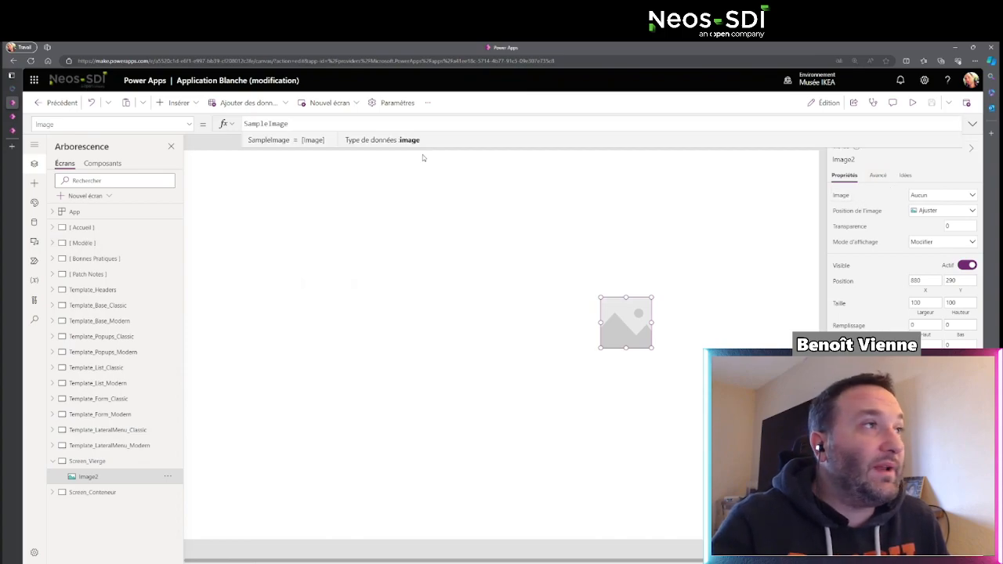
pyautogui.moveTo(307, 126); pyautogui.dragTo(229, 124)
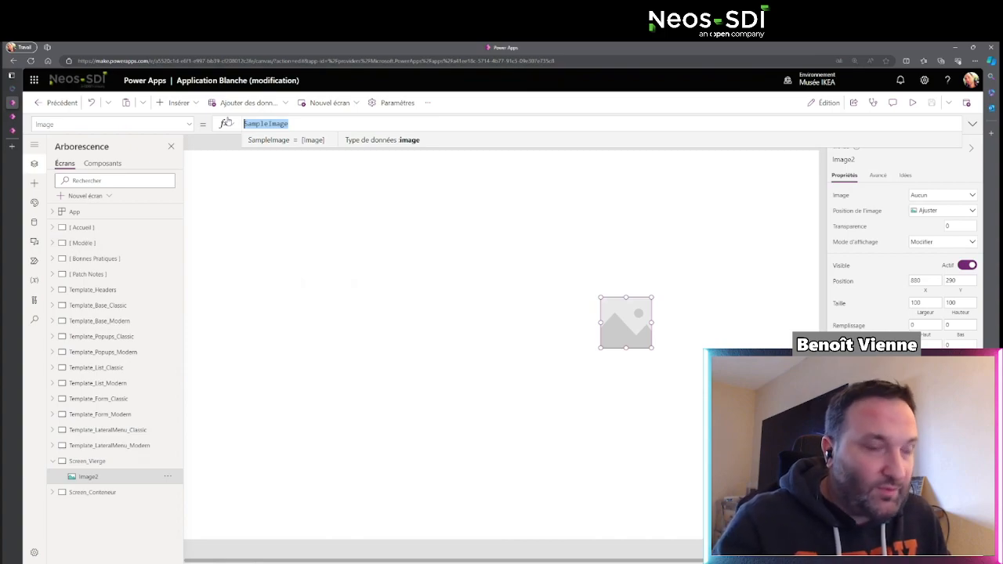
pyautogui.write('_P')
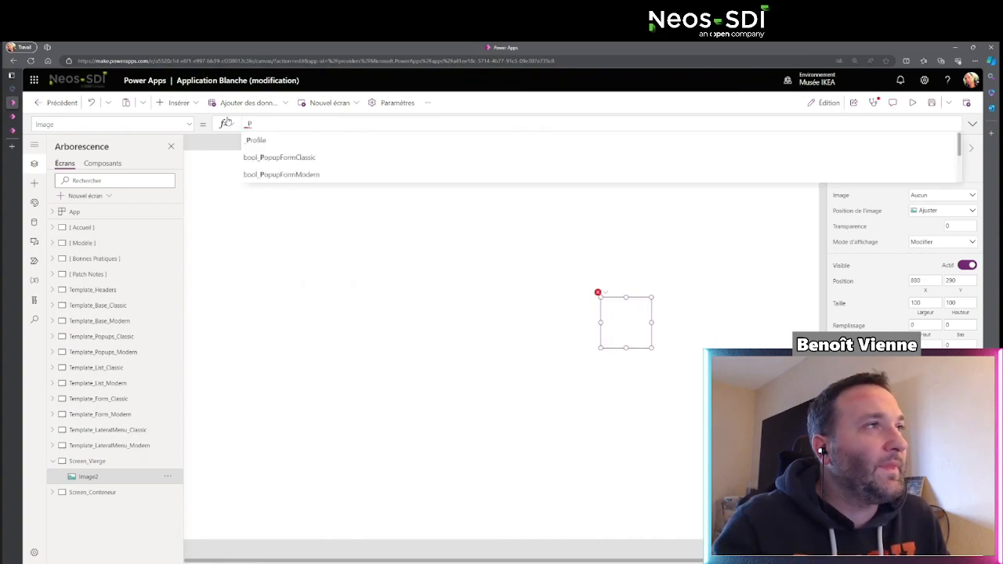
pyautogui.write('rofile.')
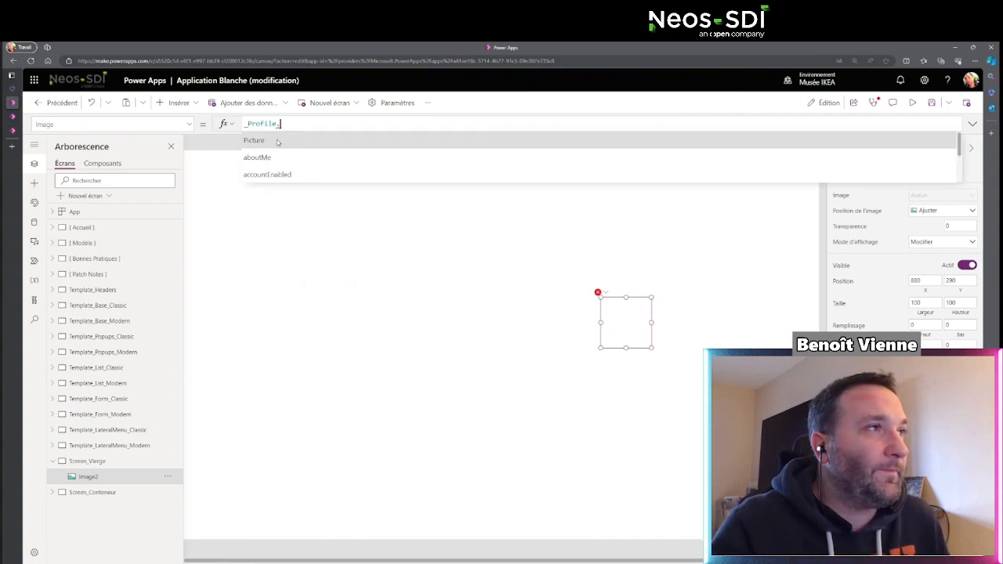
pyautogui.click(259, 140)
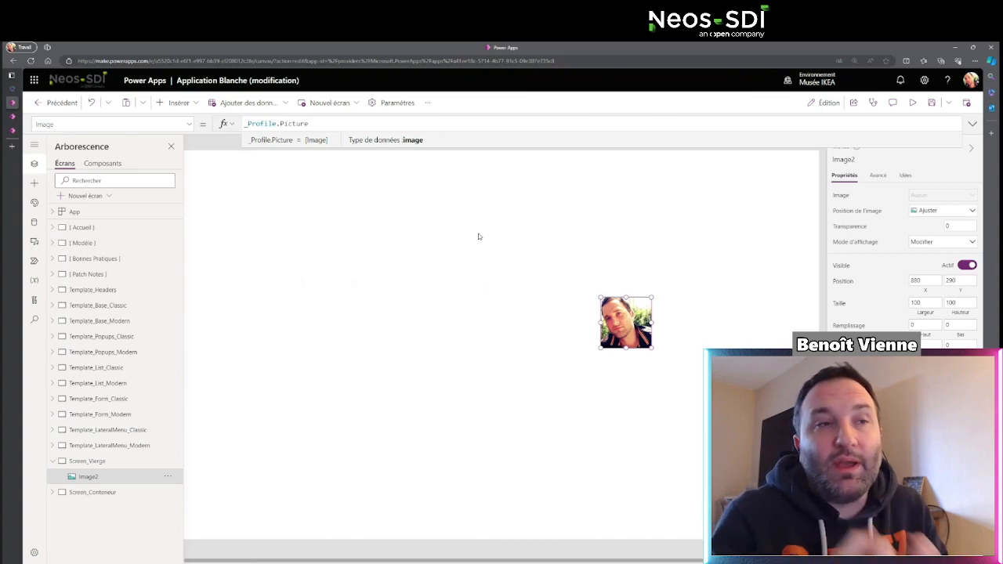
# Step: Round the profile image on Screen_Vierge into a circle and deselect it
pyautogui.click(673, 337)
pyautogui.moveTo(741, 563); pyautogui.dragTo(757, 562)
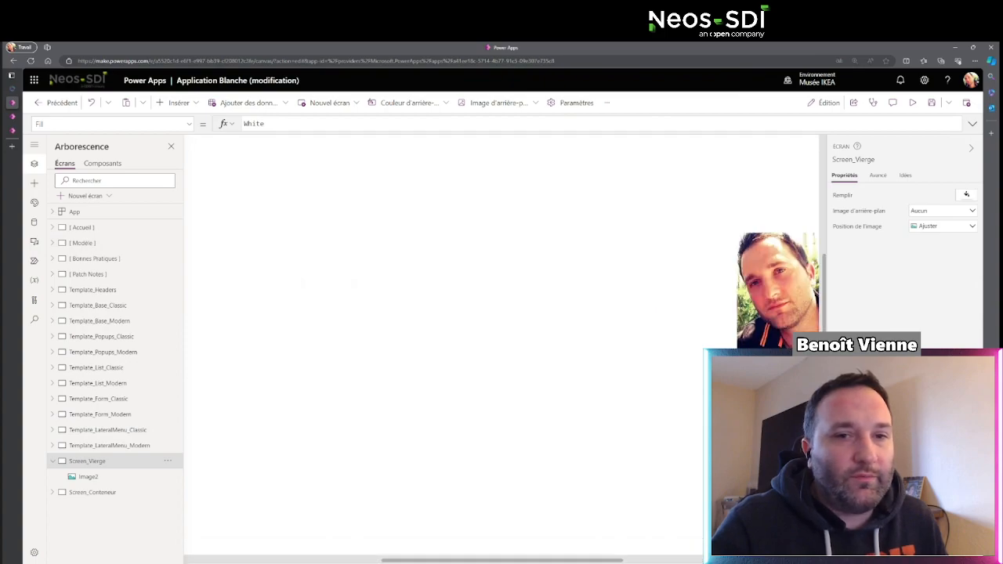
pyautogui.moveTo(621, 562); pyautogui.dragTo(729, 561)
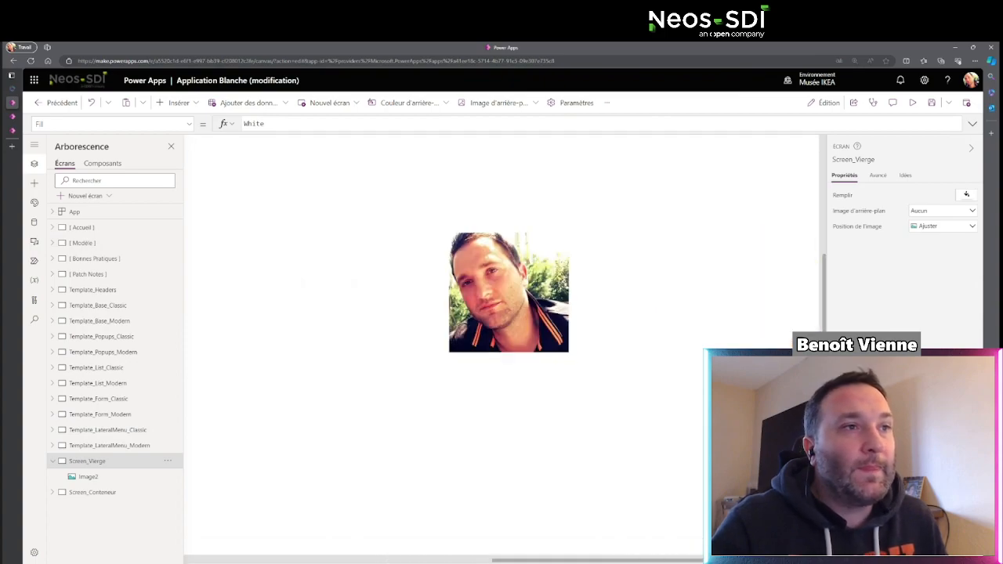
pyautogui.click(516, 298)
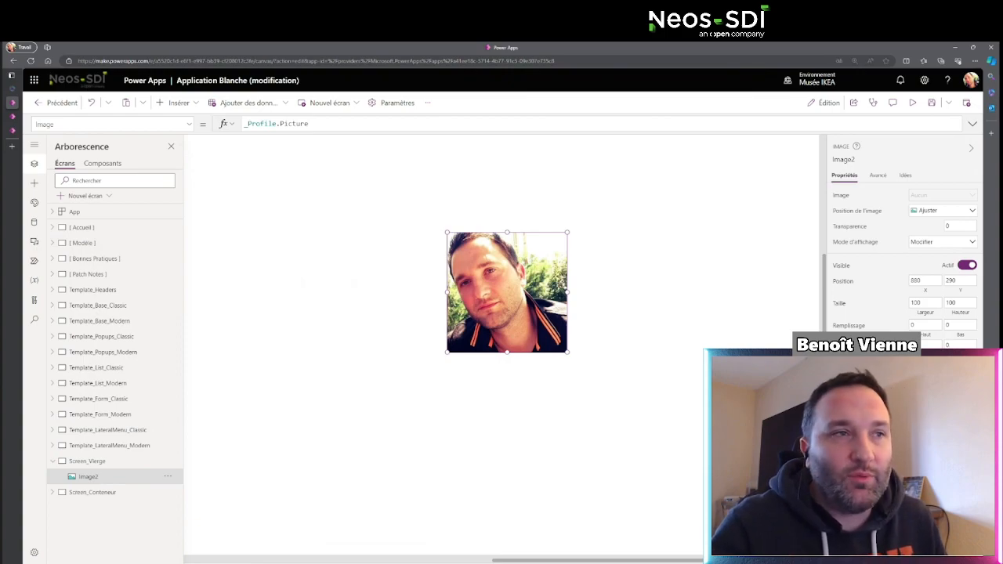
pyautogui.click(605, 297)
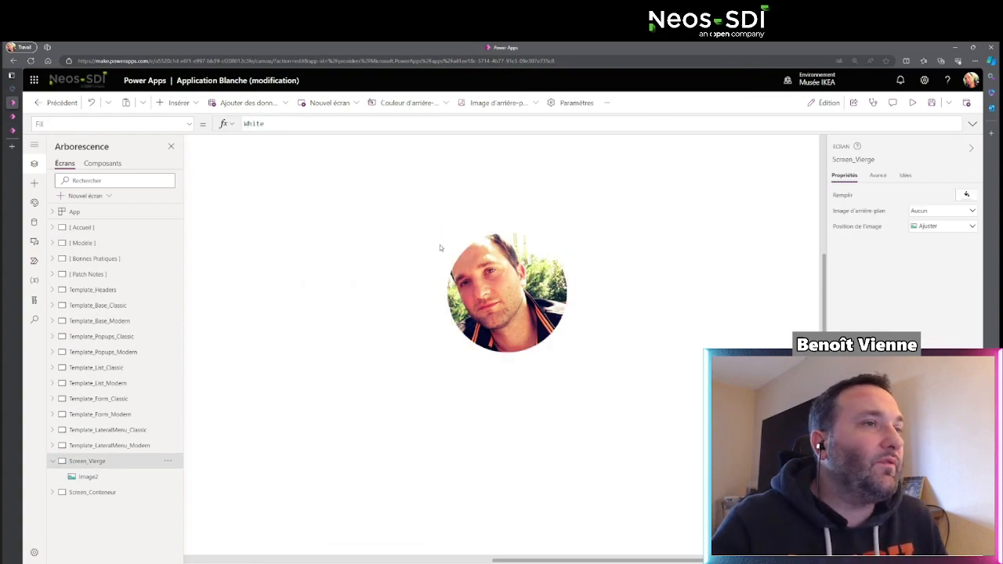
# Step: Insert a classic Container on Screen_Vierge and move it to about X 625, Y 430
pyautogui.click(499, 278)
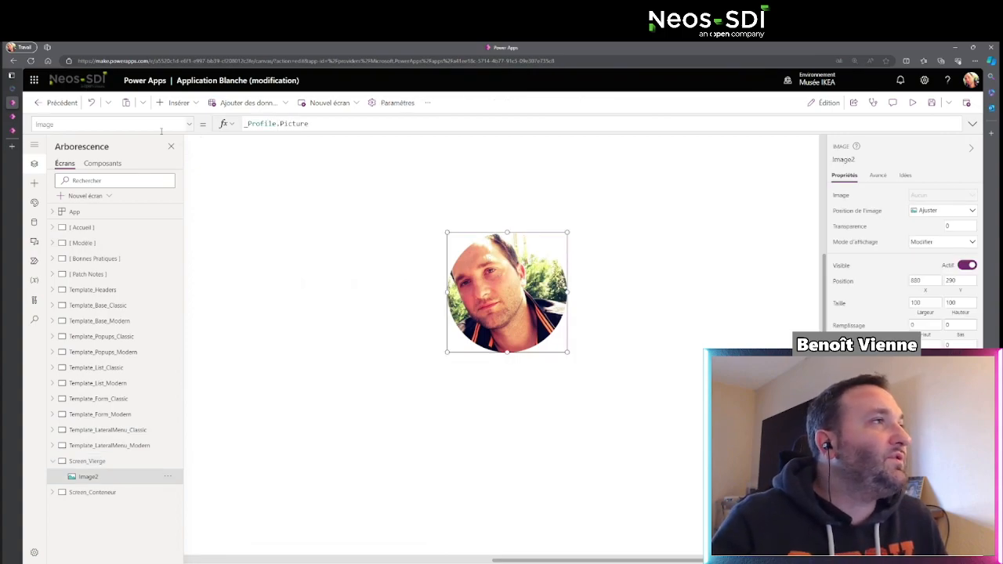
pyautogui.click(173, 102)
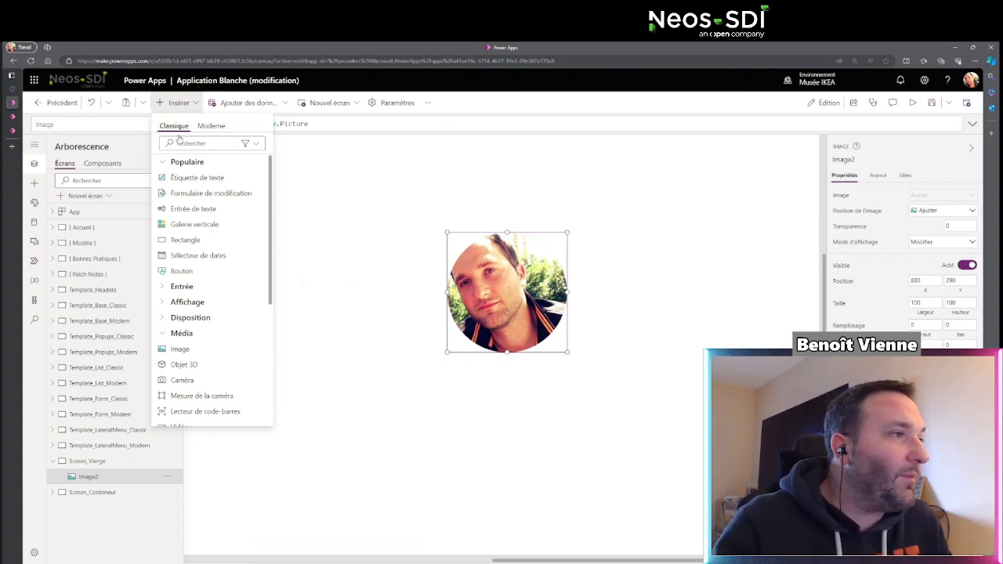
pyautogui.scroll(-1, 224, 345)
pyautogui.scroll(-1, 225, 360)
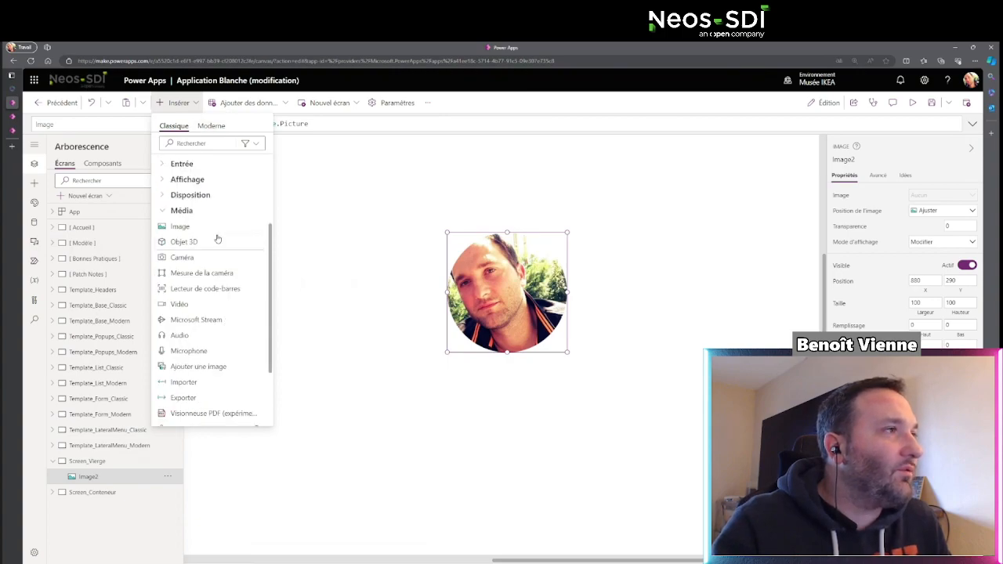
pyautogui.click(191, 194)
pyautogui.scroll(-1, 214, 297)
pyautogui.scroll(-1, 214, 297)
pyautogui.click(219, 269)
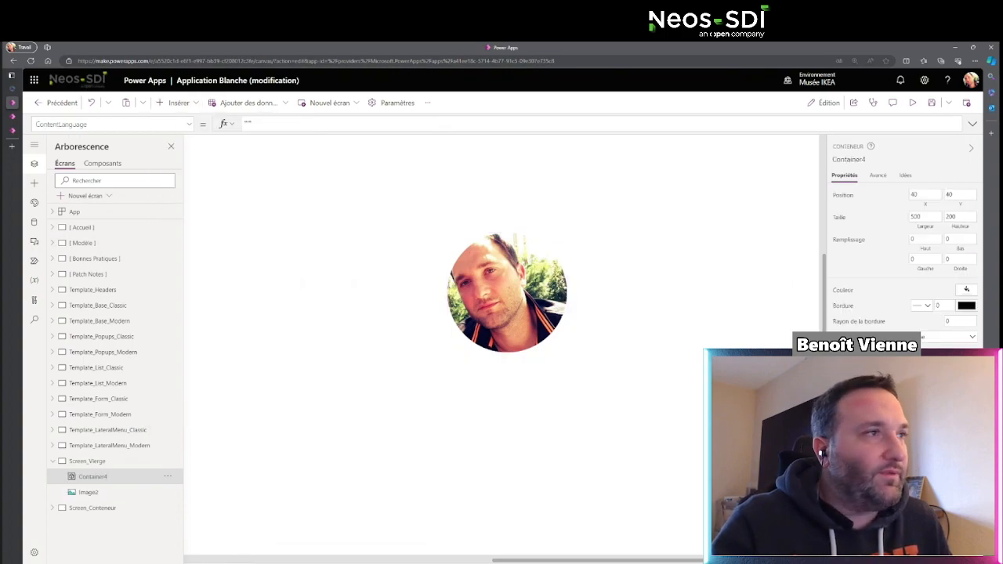
pyautogui.moveTo(399, 272); pyautogui.dragTo(695, 471)
# Step: Set the new container's width and height to 100 each
pyautogui.click(914, 215)
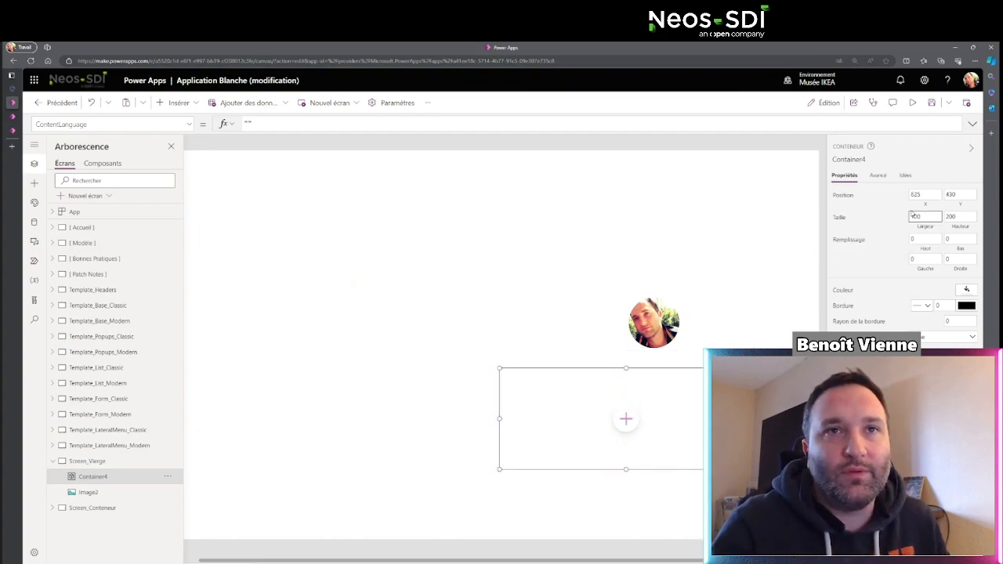
pyautogui.write('100')
pyautogui.press('Tab')
pyautogui.write('100')
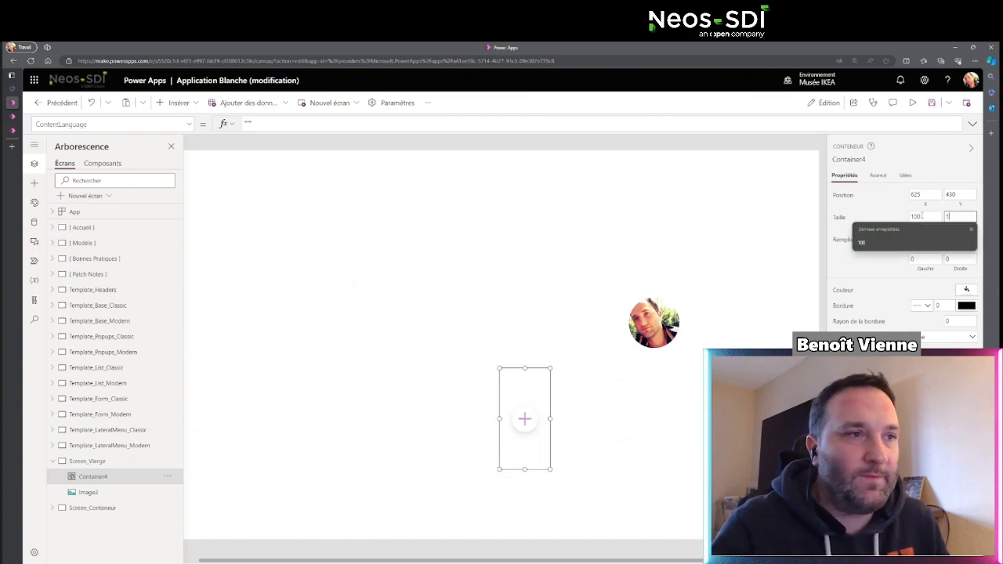
pyautogui.press('Return')
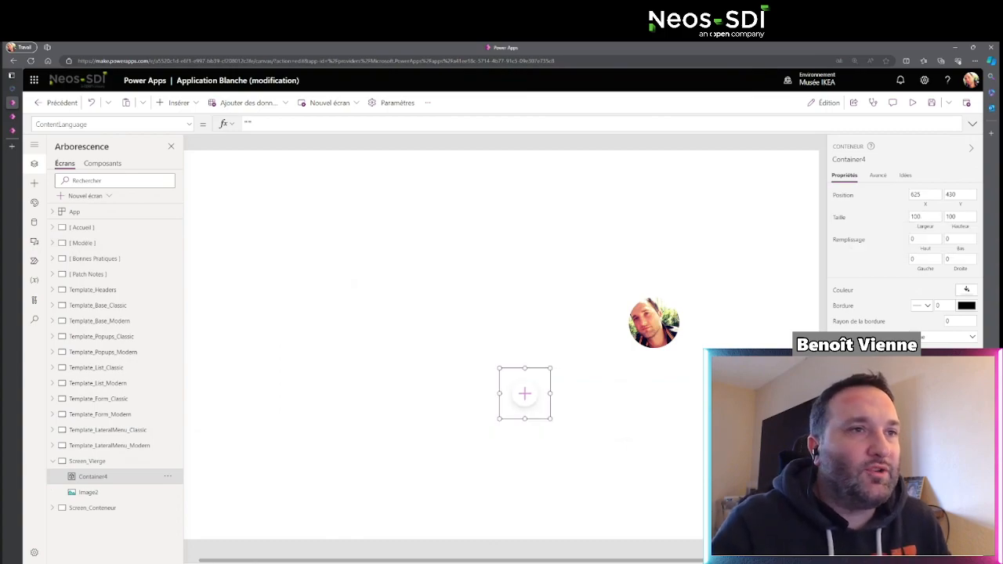
# Step: Copy the round profile image and paste the duplicate inside the 100 by 100 container
pyautogui.click(656, 319)
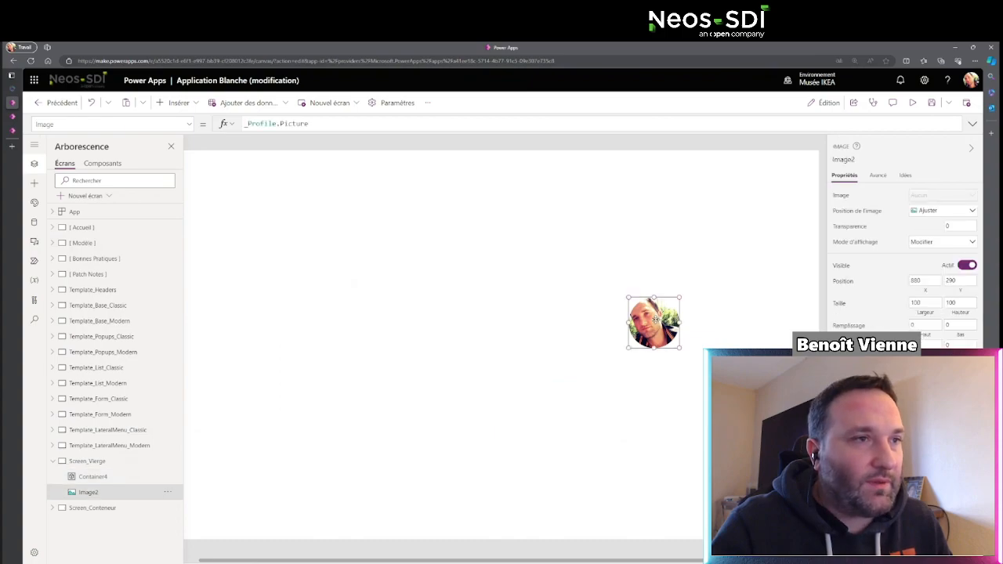
pyautogui.click(541, 382)
pyautogui.hotkey('ctrl', 'v')
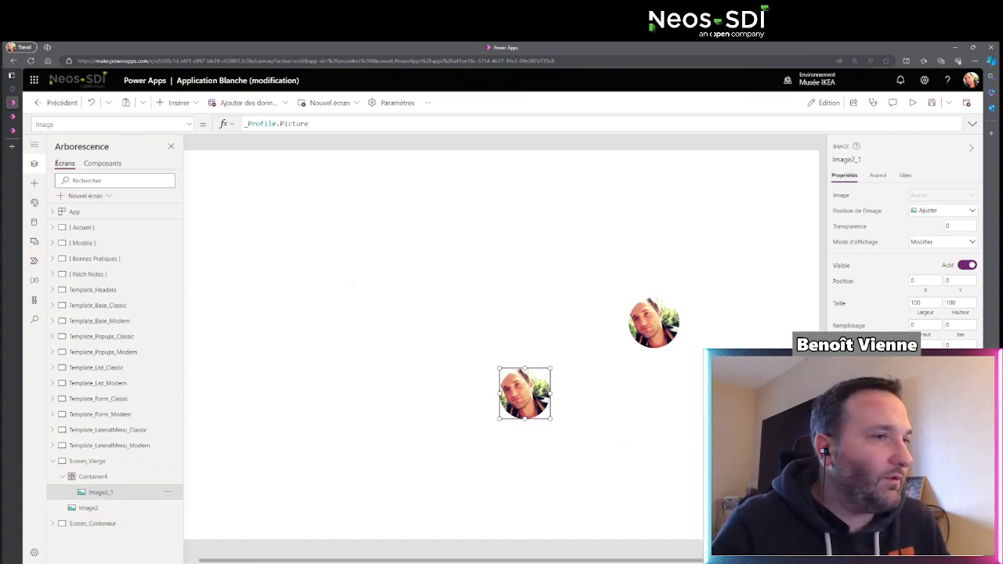
# Step: Set the border radius of the container holding the copied image to 100 and deselect it
pyautogui.click(135, 478)
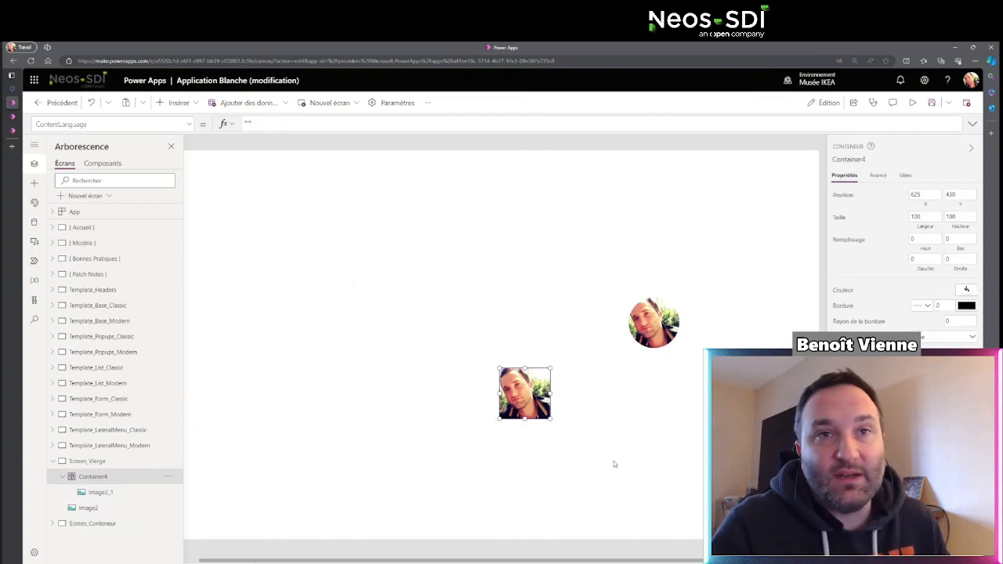
pyautogui.click(958, 321)
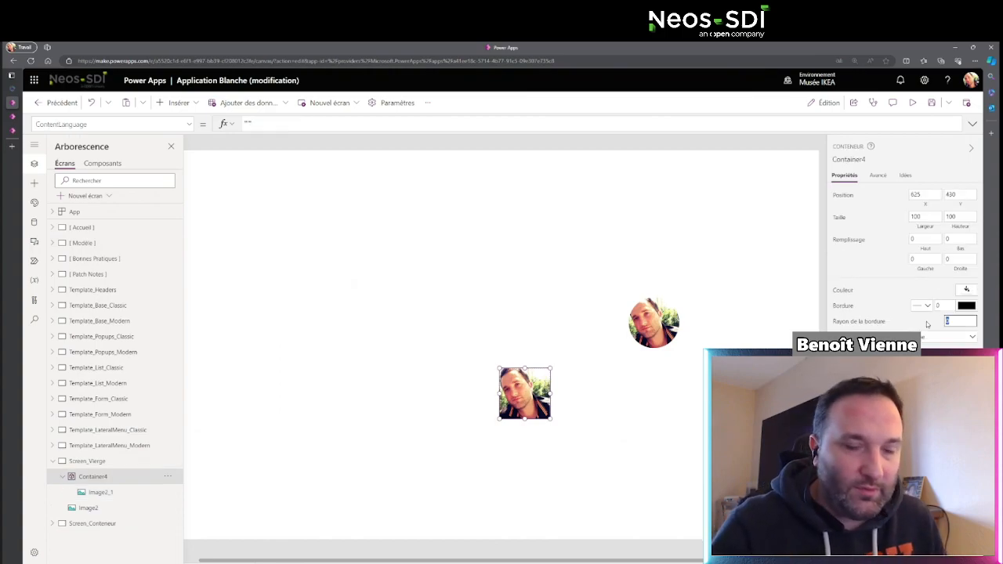
pyautogui.write('100')
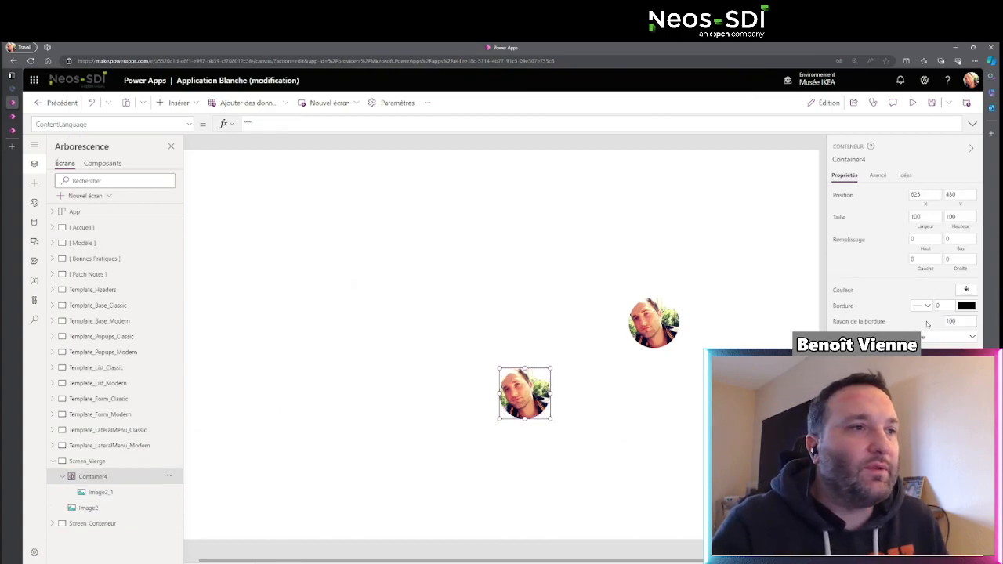
pyautogui.click(688, 267)
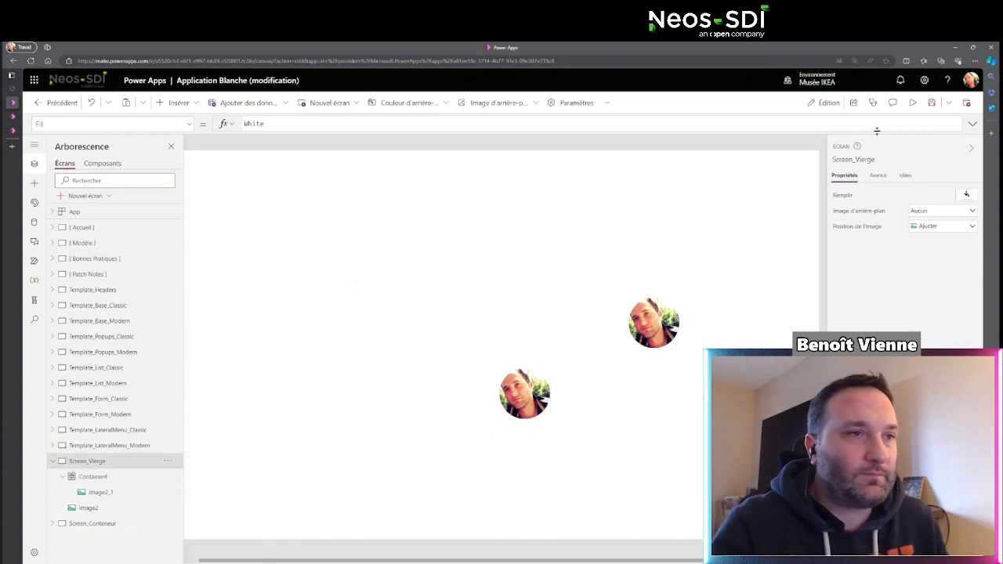
# Step: Move the image container to about X 750, Y 425 and give it an ExtraBold drop shadow
pyautogui.click(143, 477)
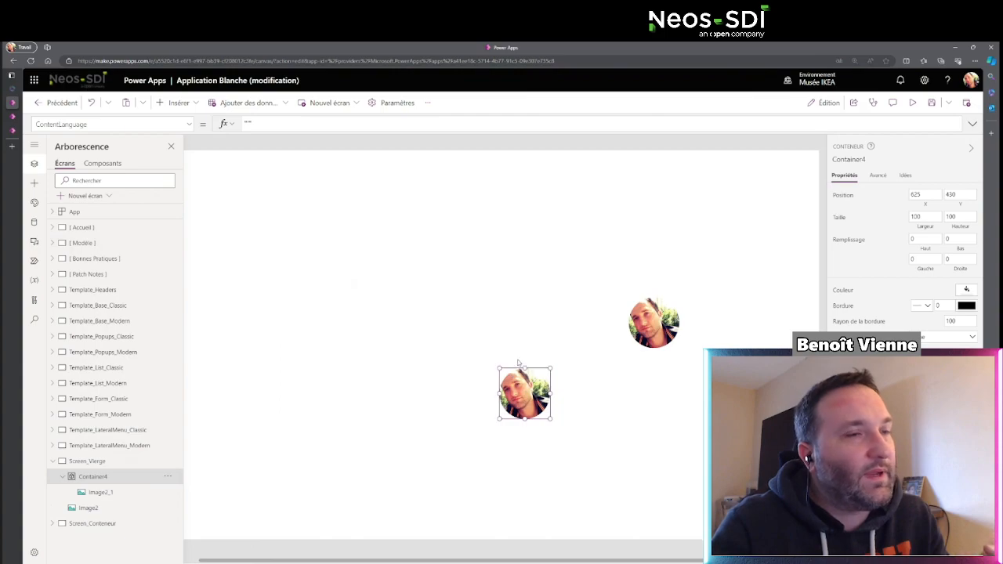
pyautogui.moveTo(518, 363); pyautogui.dragTo(578, 364)
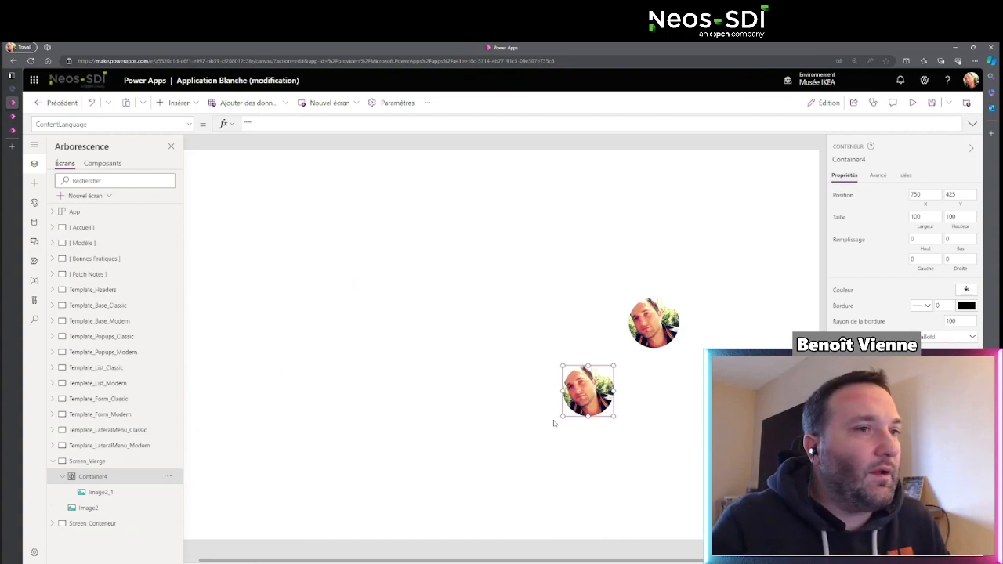
pyautogui.hotkey('ctrl', 's')
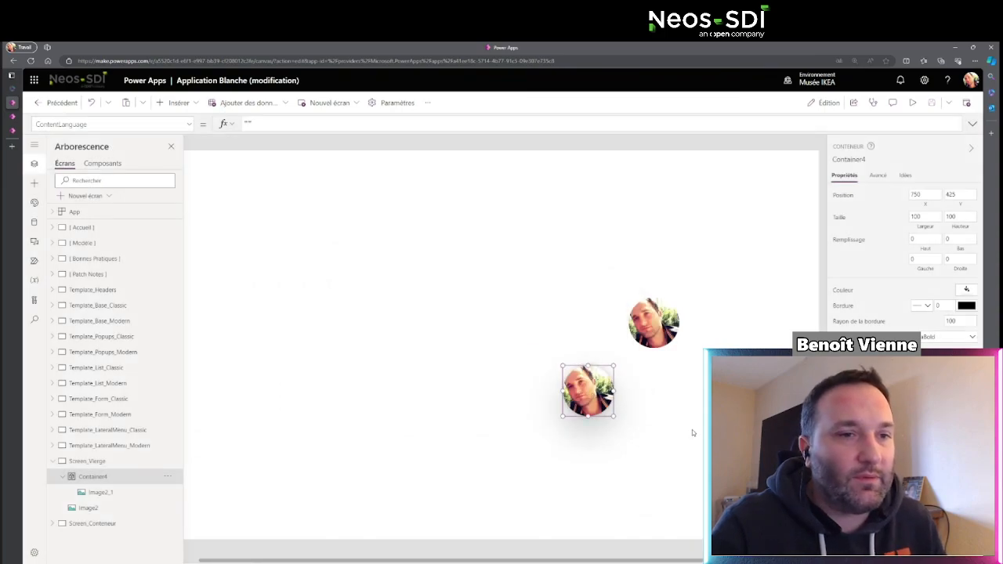
pyautogui.scroll(5, 538, 260)
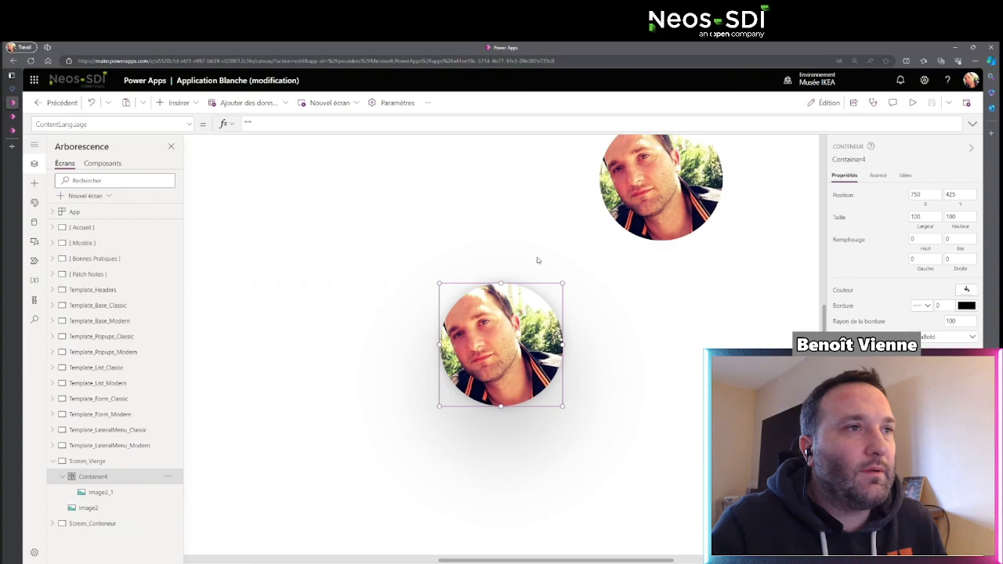
# Step: Move the shadowed container up beside the standalone profile image, and shift that image to about X 882, Y 336
pyautogui.click(536, 284)
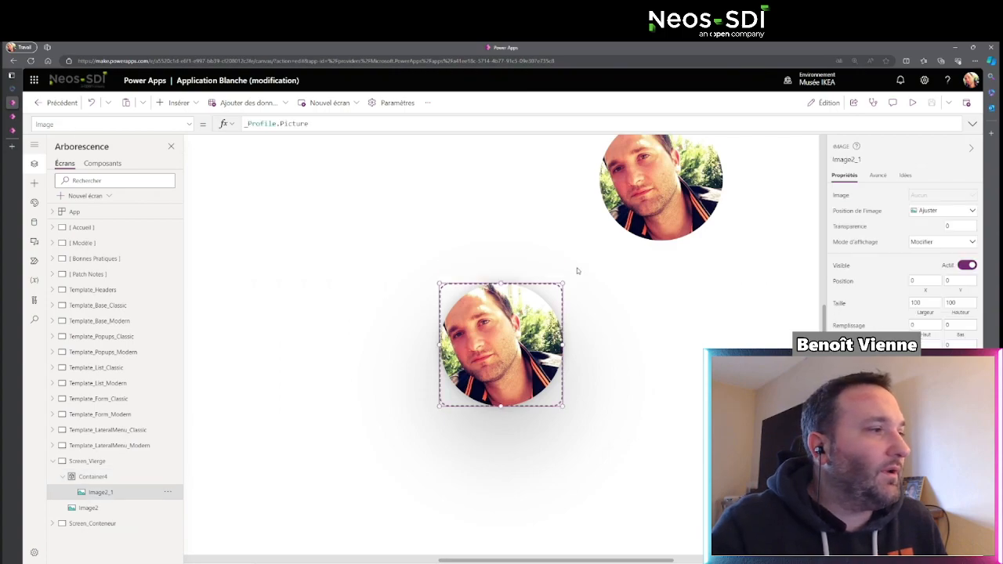
pyautogui.click(91, 465)
pyautogui.click(99, 476)
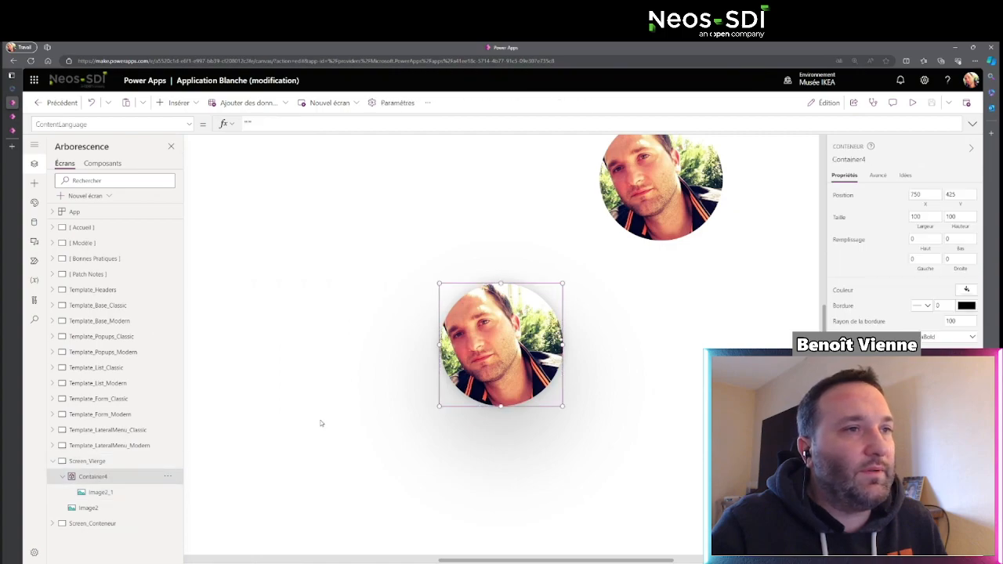
pyautogui.moveTo(566, 324); pyautogui.dragTo(569, 180)
pyautogui.moveTo(692, 233); pyautogui.dragTo(693, 269)
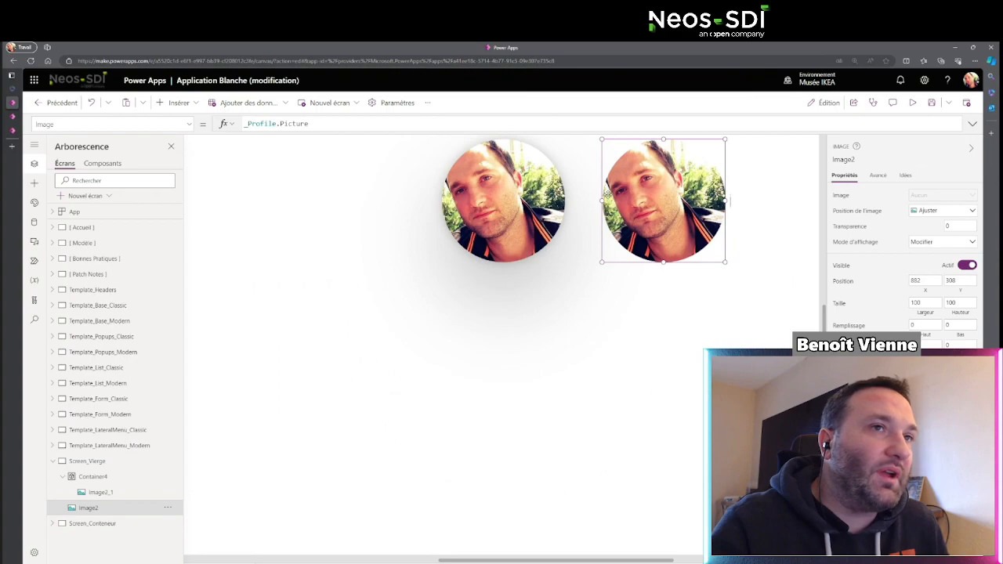
pyautogui.moveTo(690, 261); pyautogui.dragTo(687, 304)
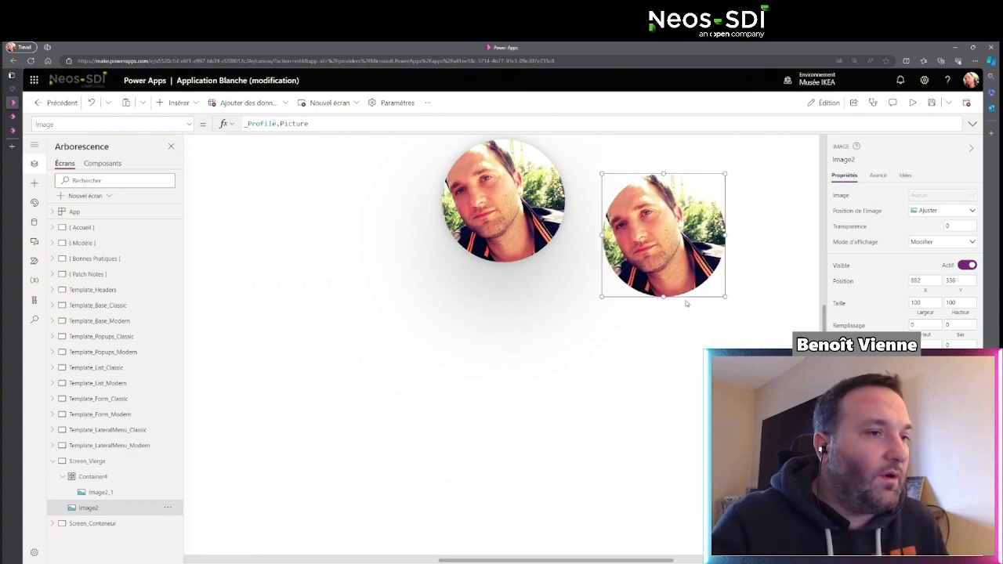
pyautogui.moveTo(530, 561); pyautogui.dragTo(503, 560)
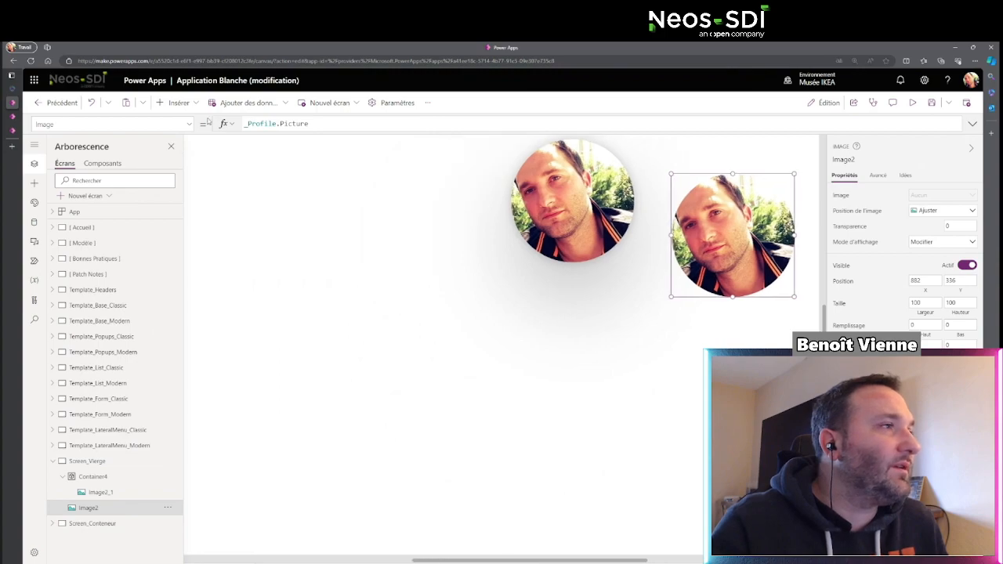
# Step: Insert a second classic Container from the layout controls on Screen_Vierge
pyautogui.click(176, 102)
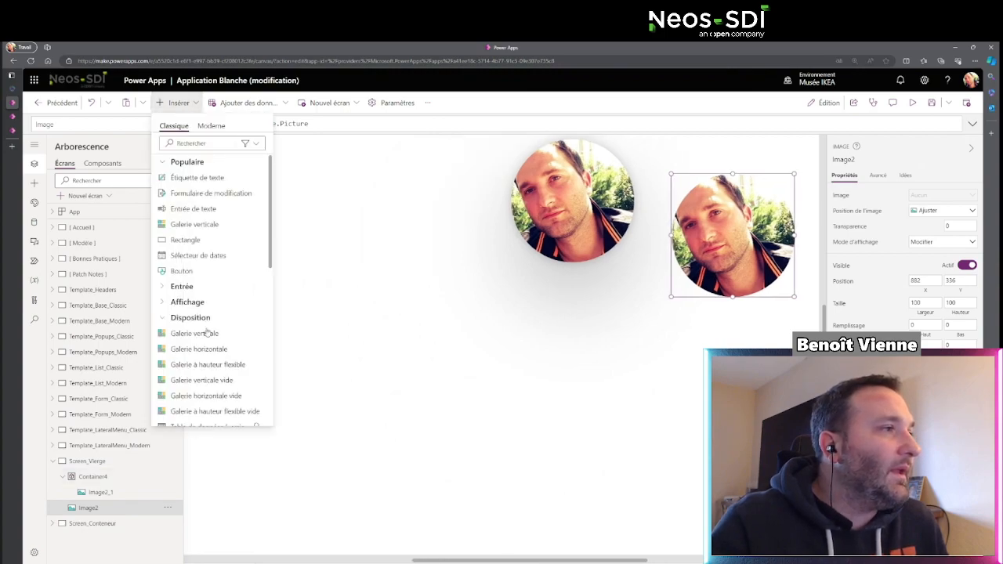
pyautogui.click(164, 318)
pyautogui.click(164, 318)
pyautogui.scroll(-3, 202, 349)
pyautogui.click(193, 313)
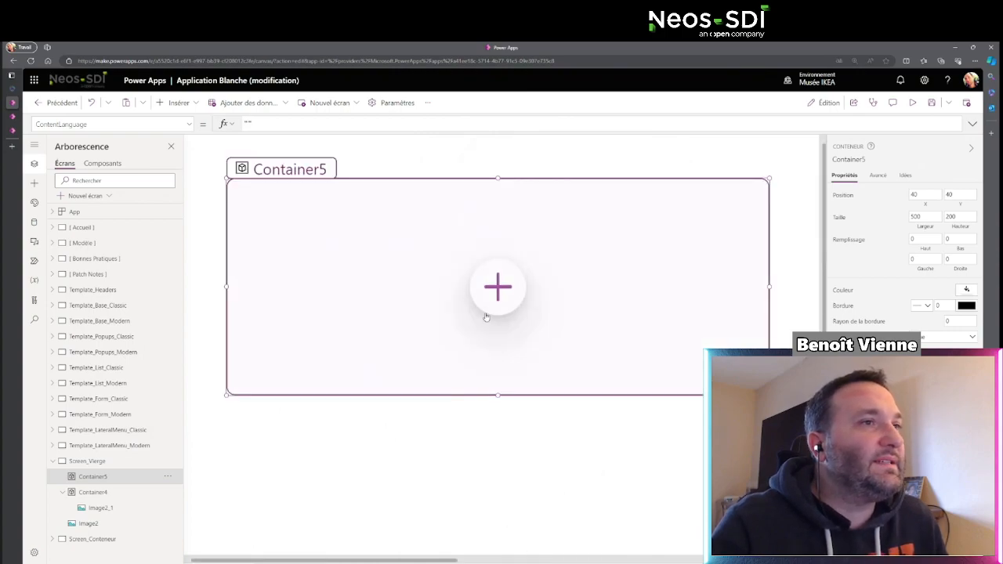
# Step: Add a modern Text control inside the empty container
pyautogui.click(498, 288)
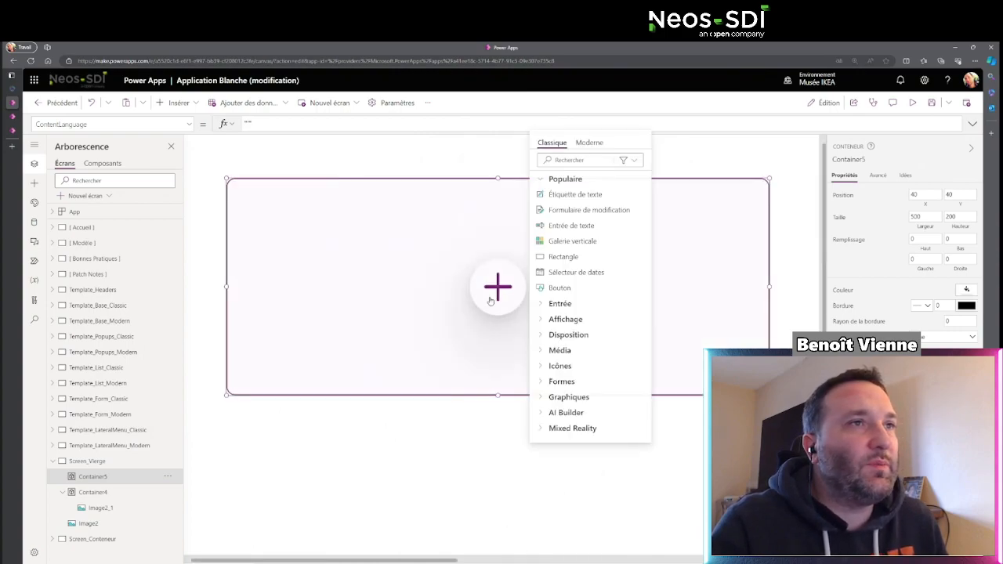
pyautogui.click(590, 142)
pyautogui.scroll(-5, 612, 313)
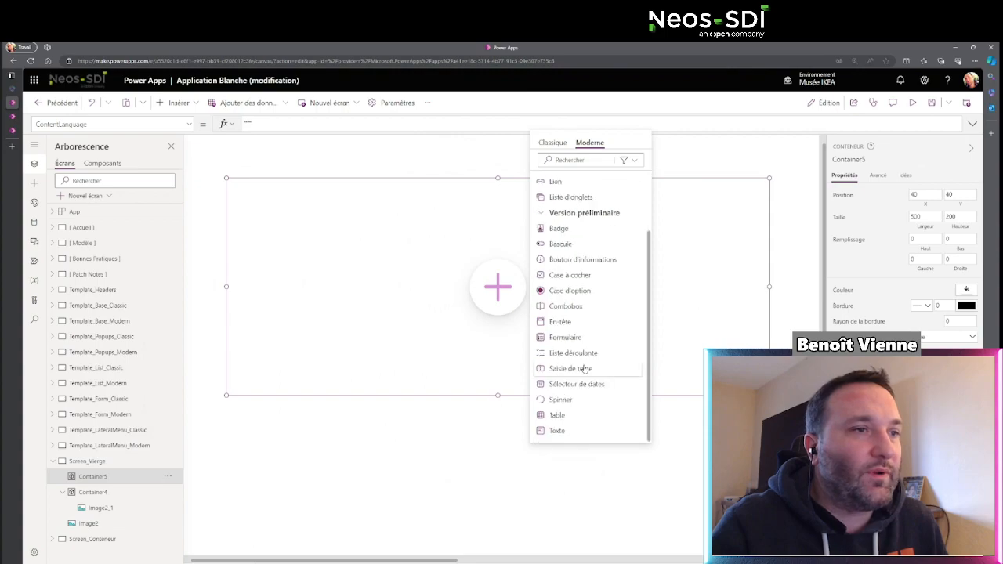
pyautogui.click(580, 432)
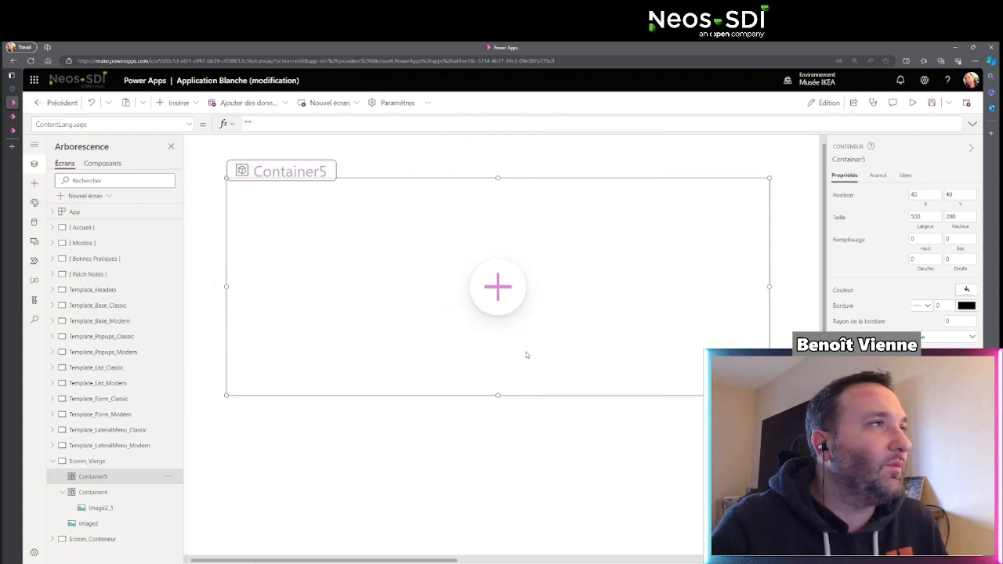
# Step: Set the Text control's alignment to Center and move it to the container's top-left corner
pyautogui.doubleClick(257, 123)
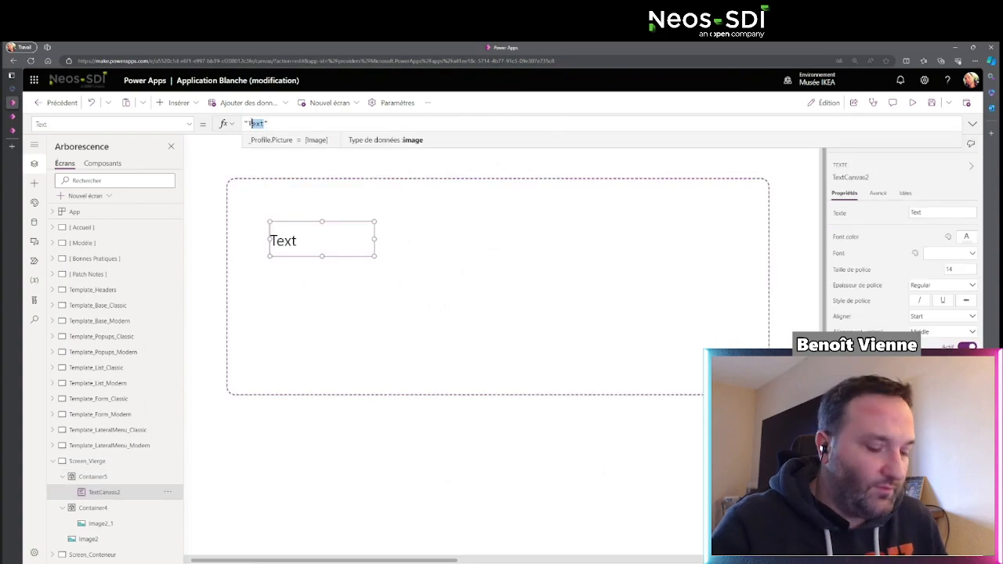
pyautogui.click(373, 231)
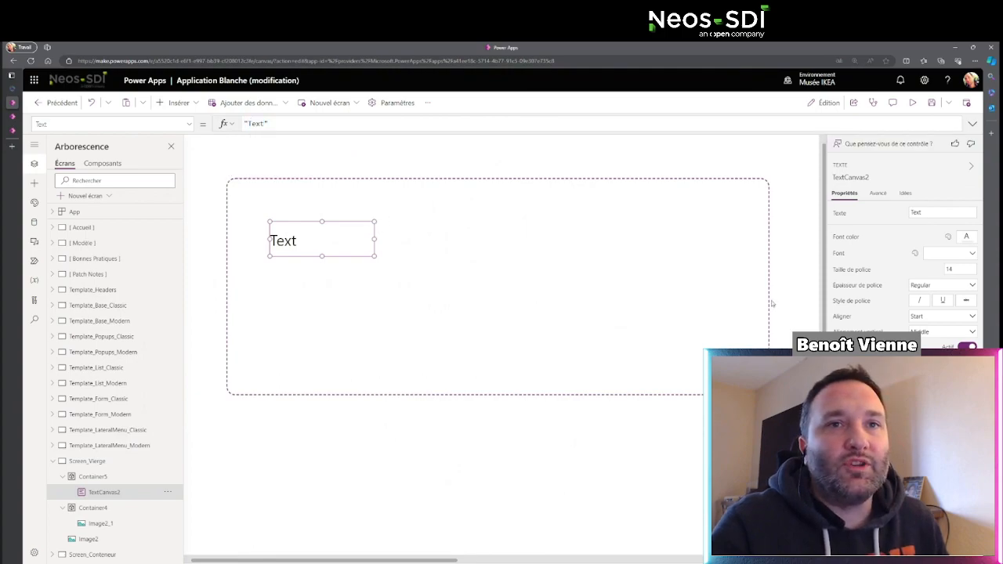
pyautogui.click(935, 316)
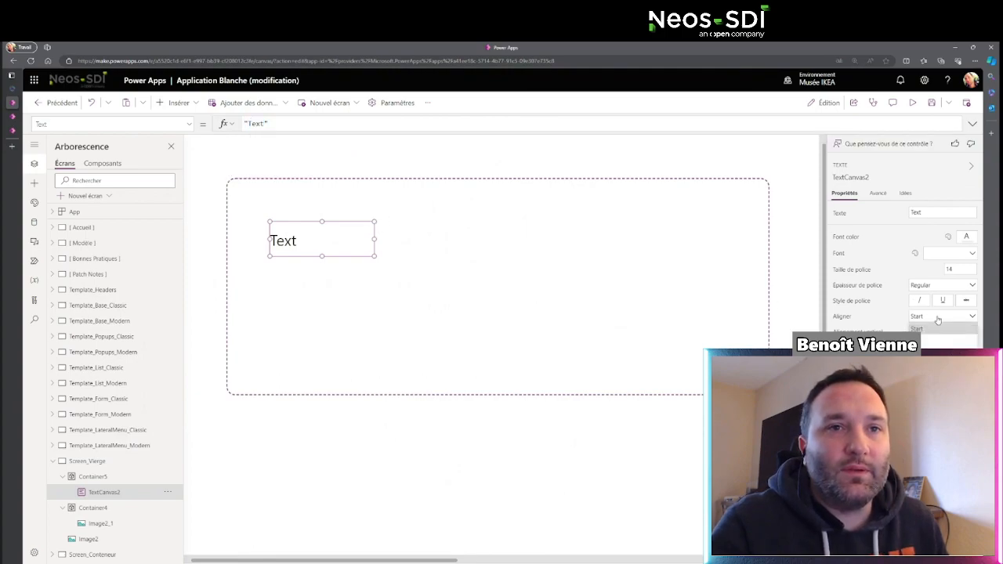
pyautogui.click(945, 341)
pyautogui.moveTo(362, 253); pyautogui.dragTo(281, 189)
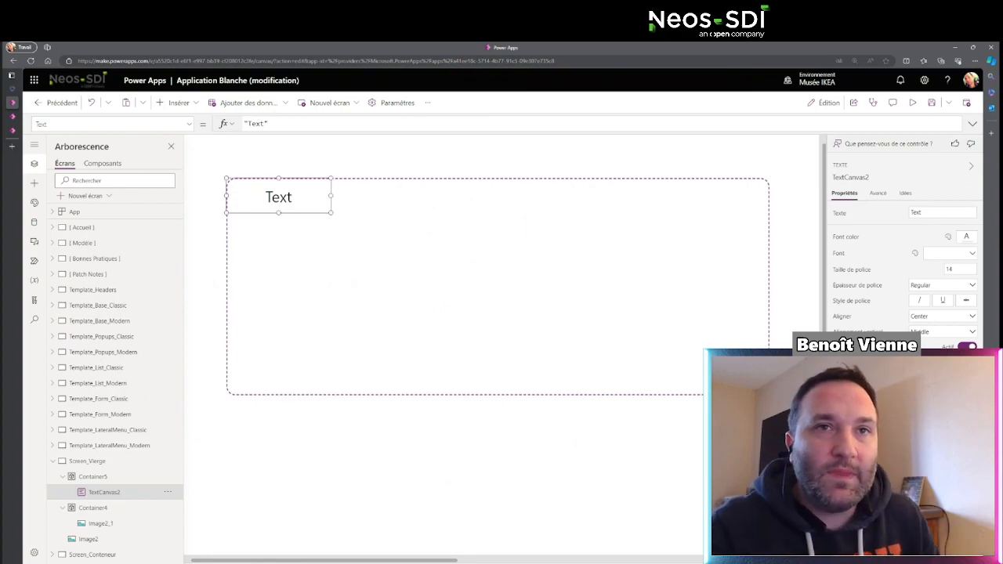
# Step: Set the Text control's width to Parent.Width so that it spans its container
pyautogui.click(501, 311)
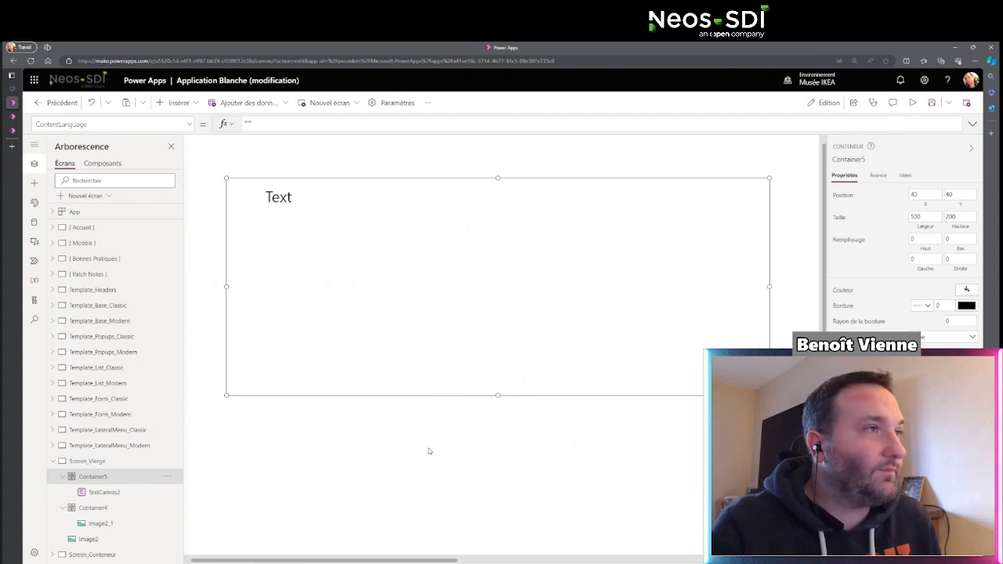
pyautogui.scroll(-2, 428, 451)
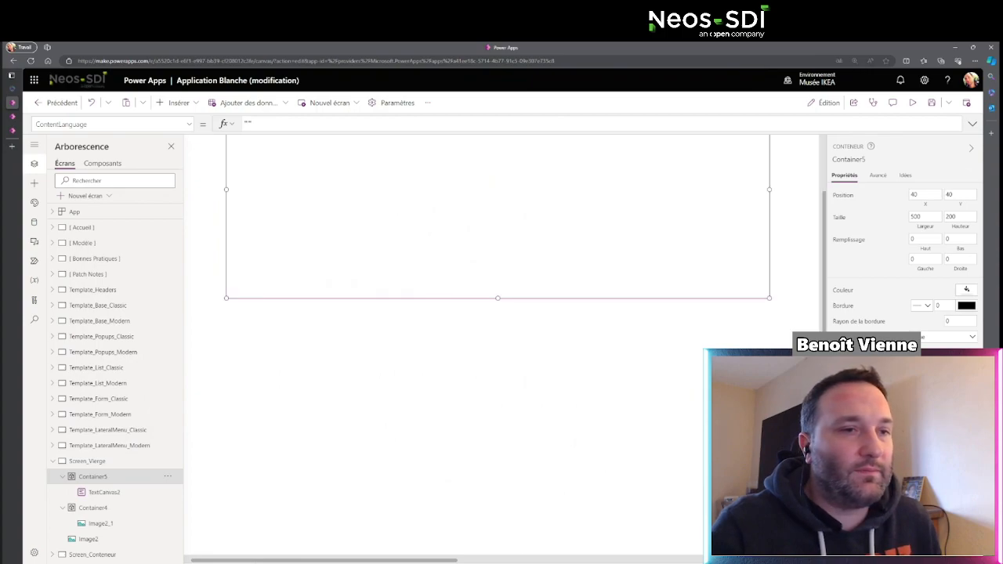
pyautogui.click(817, 561)
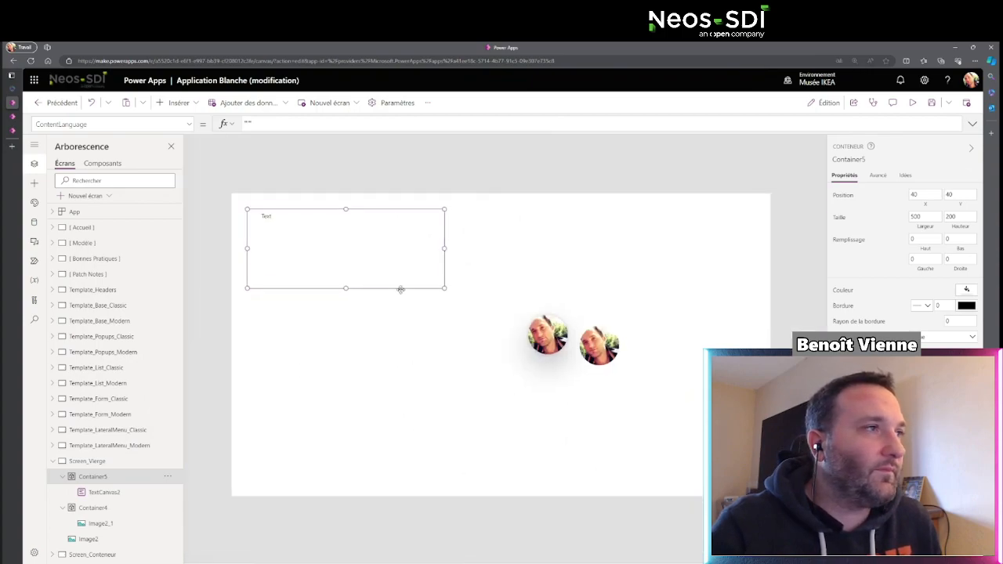
pyautogui.click(272, 220)
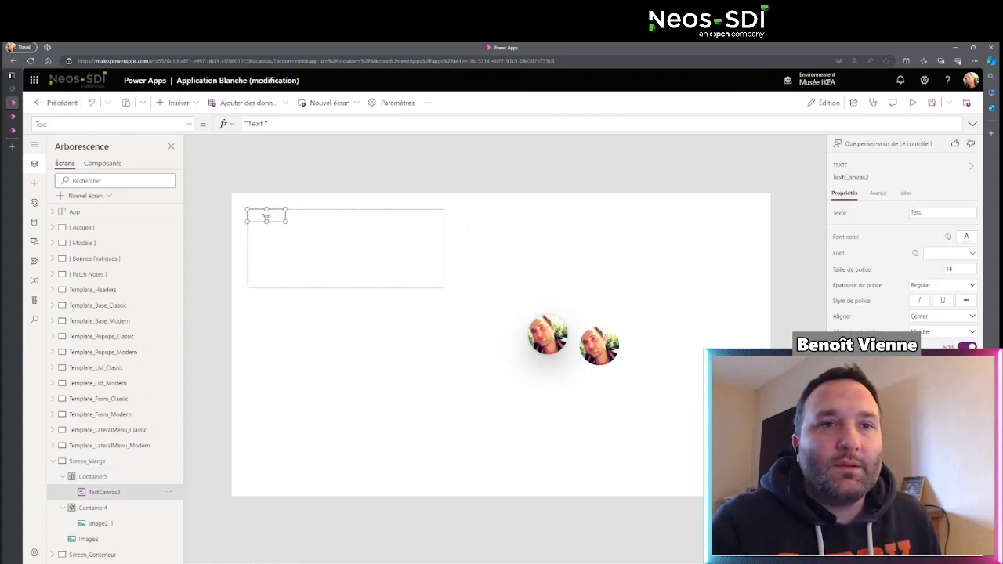
pyautogui.click(175, 124)
pyautogui.write('width')
pyautogui.press('Return')
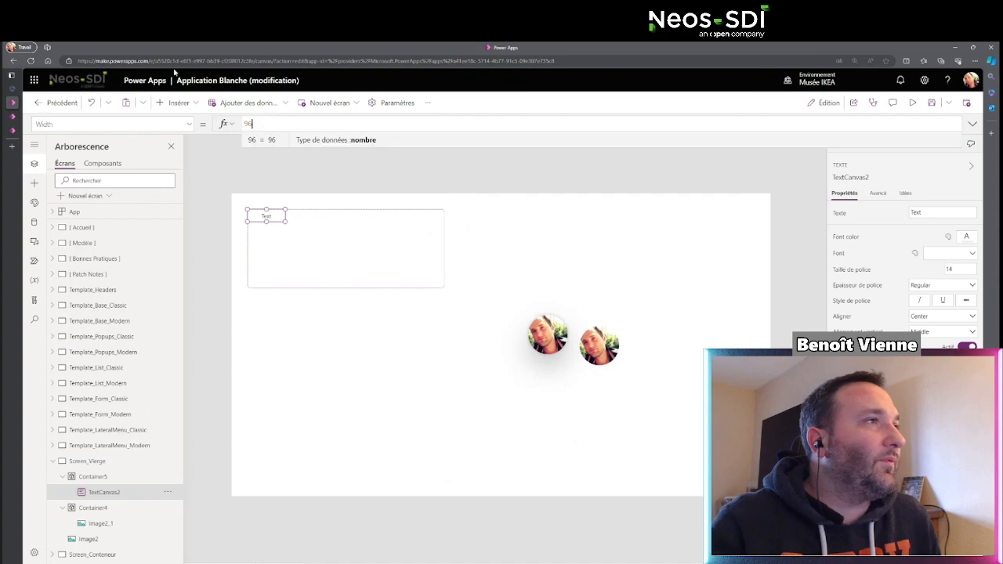
pyautogui.doubleClick(246, 124)
pyautogui.write('Parent.w')
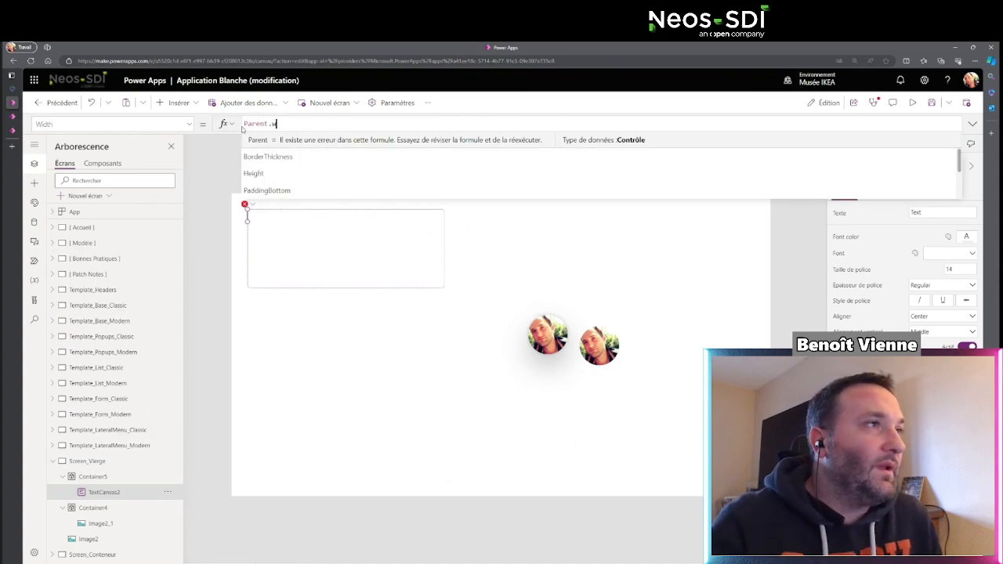
pyautogui.click(284, 144)
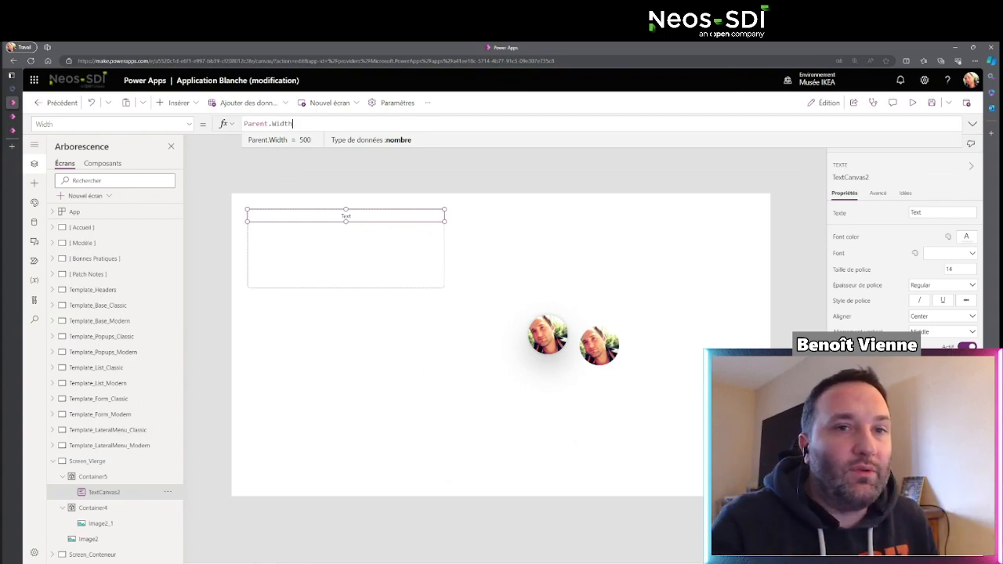
# Step: Set the height of the container holding the Text control to 32
pyautogui.press('Tab')
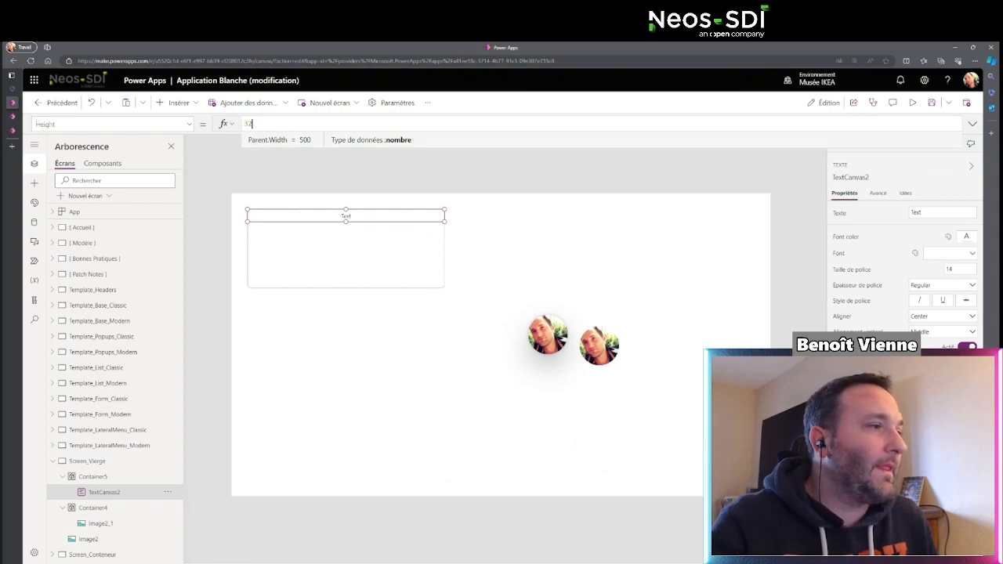
pyautogui.click(117, 480)
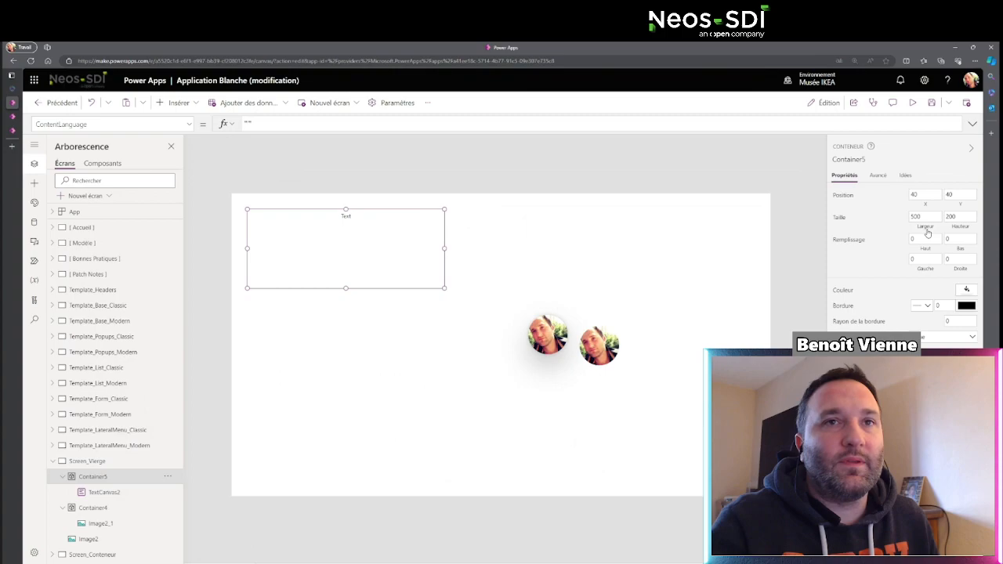
pyautogui.click(958, 228)
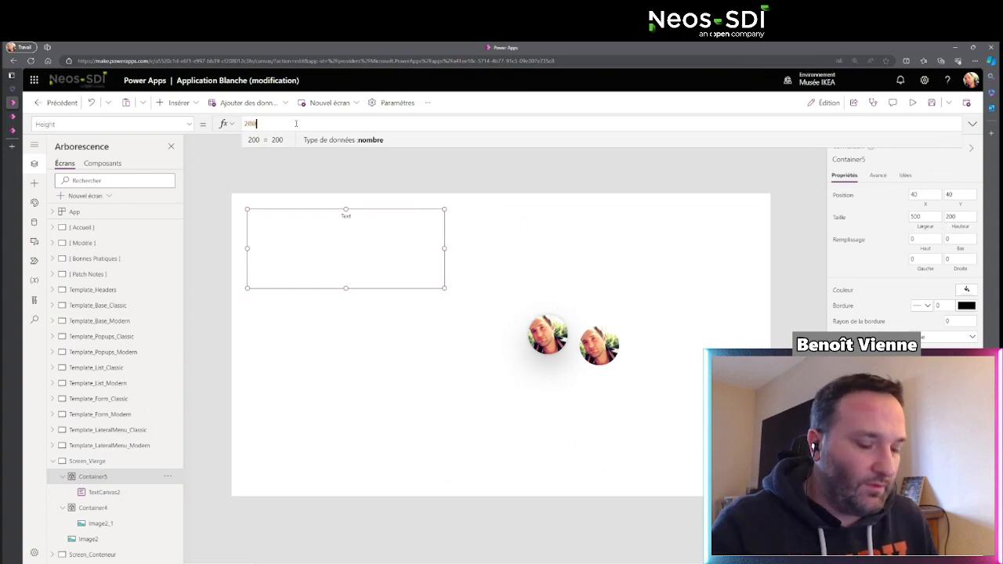
pyautogui.moveTo(296, 124); pyautogui.dragTo(184, 118)
pyautogui.write('3')
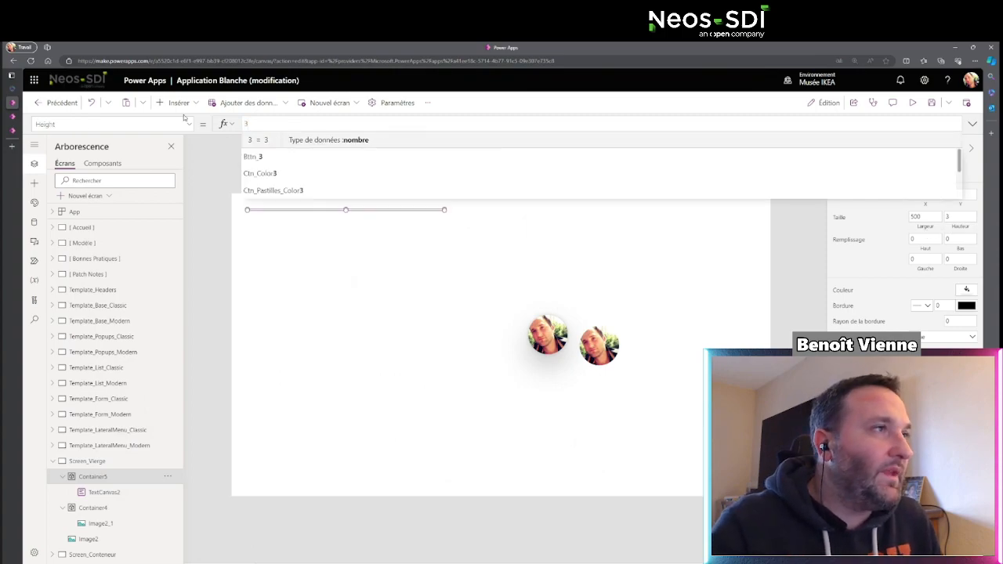
pyautogui.write('2')
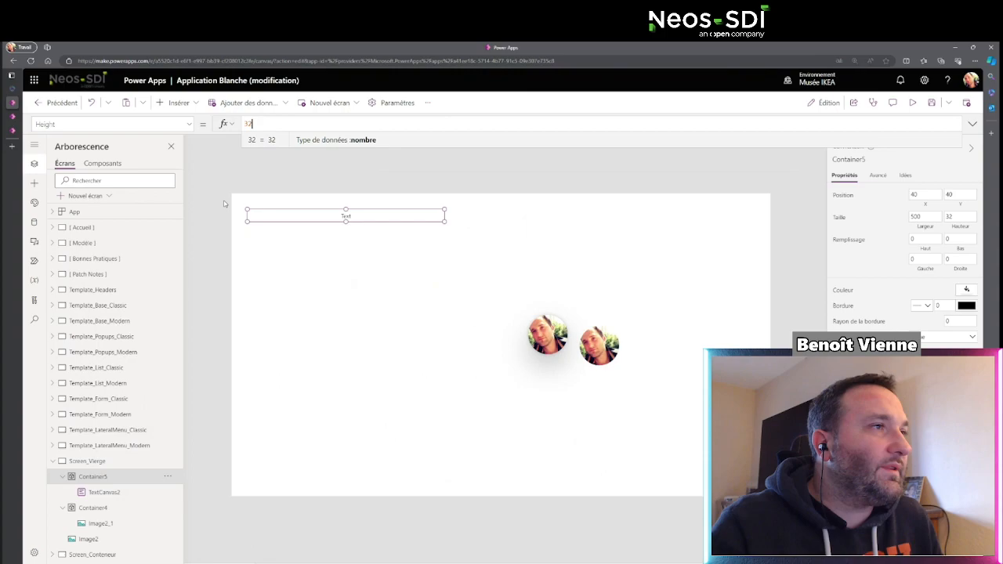
pyautogui.click(312, 218)
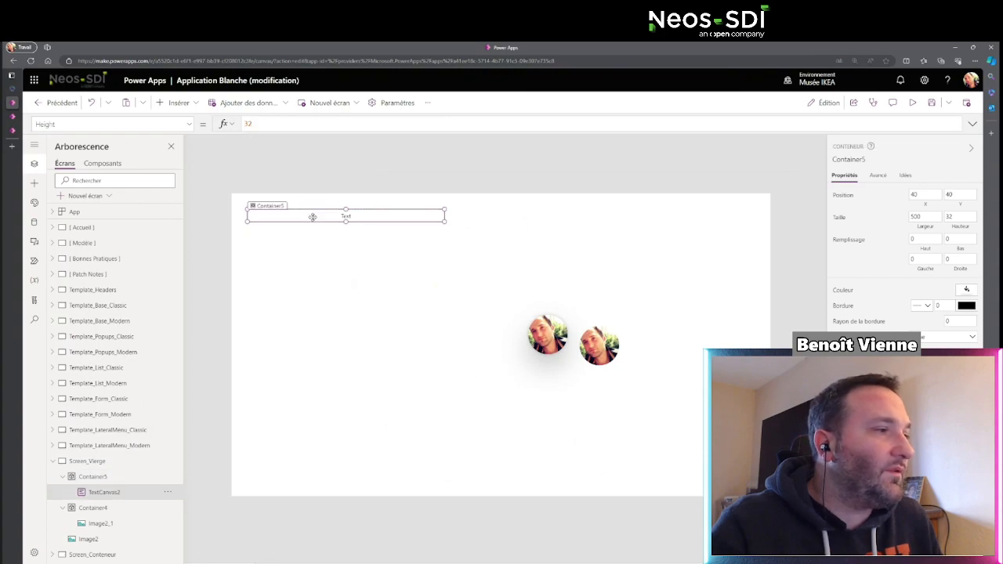
# Step: Apply a heavy drop shadow to the container around the Text control
pyautogui.click(117, 478)
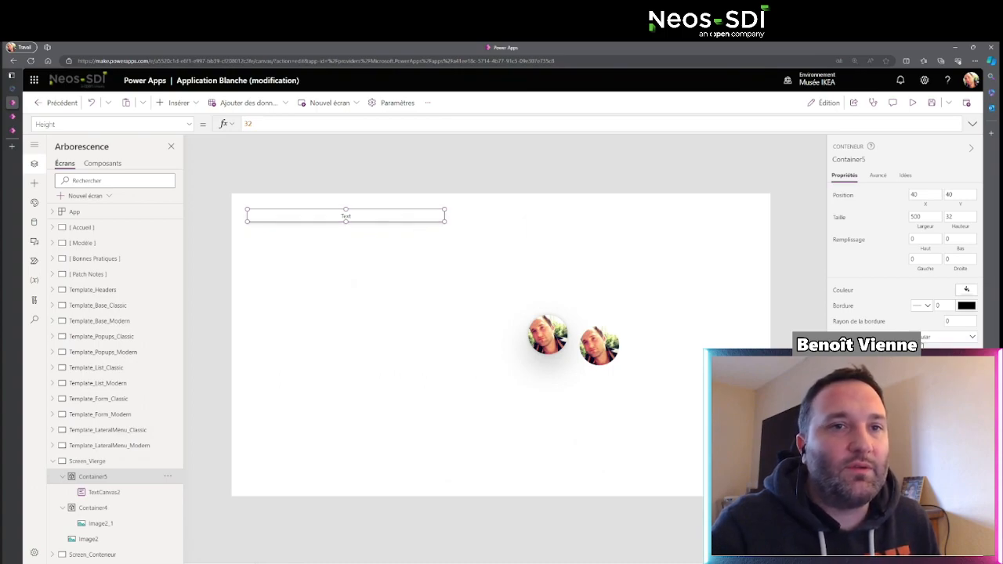
pyautogui.scroll(5, 430, 270)
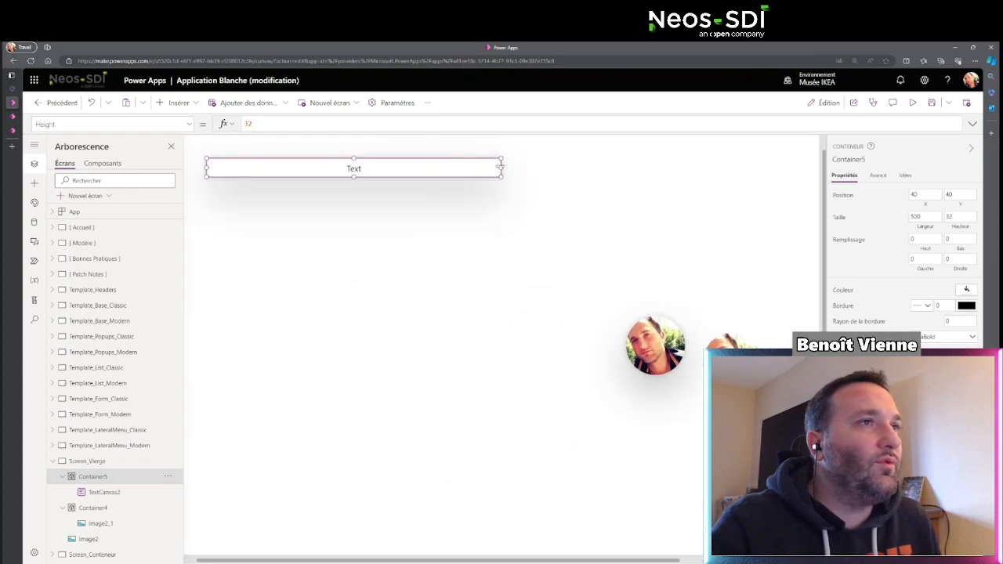
pyautogui.click(508, 179)
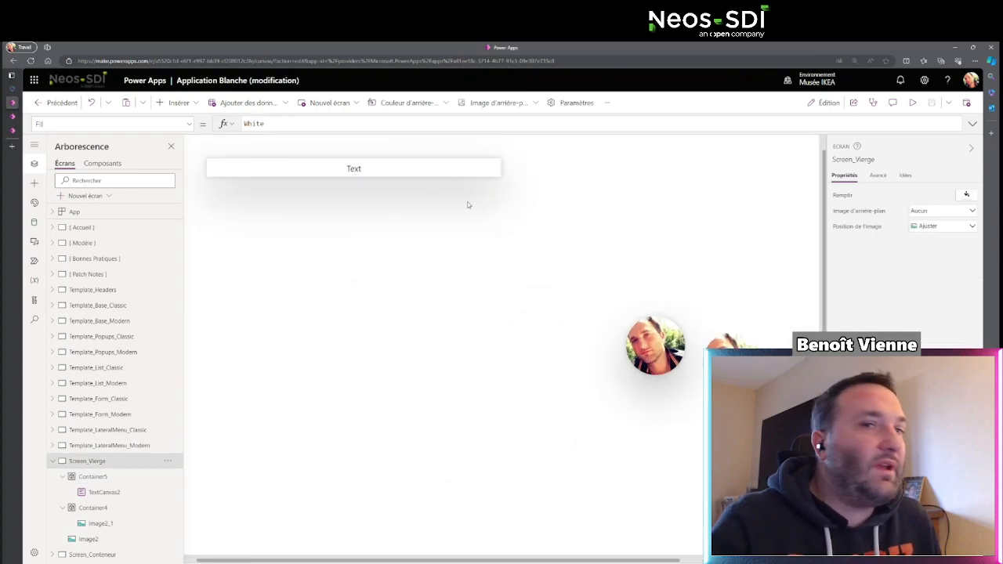
pyautogui.click(925, 227)
# Step: Move the text container down to about X 162, Y 370 and set its border radius to 30
pyautogui.click(118, 475)
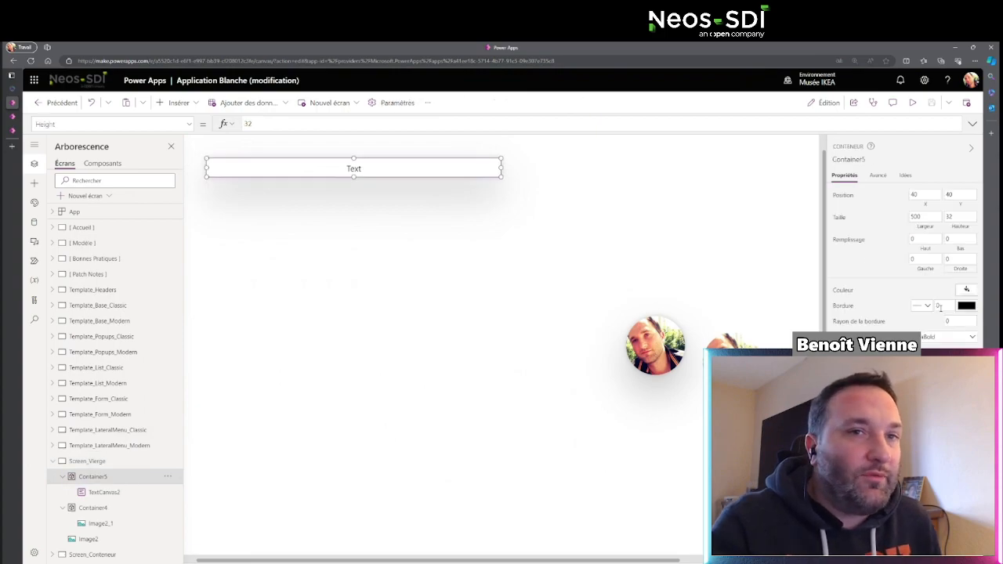
pyautogui.moveTo(493, 178); pyautogui.dragTo(568, 391)
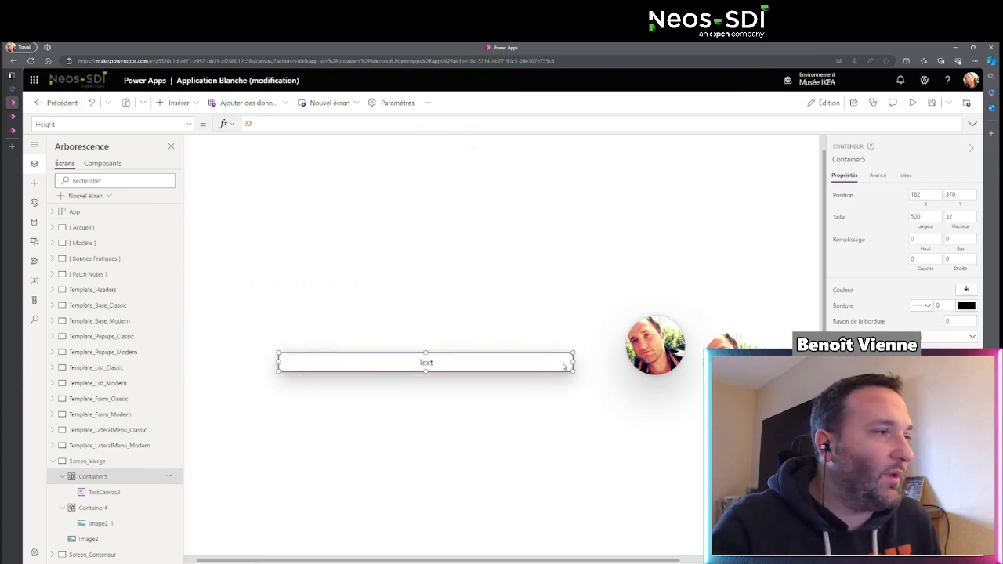
pyautogui.click(958, 321)
pyautogui.write('30')
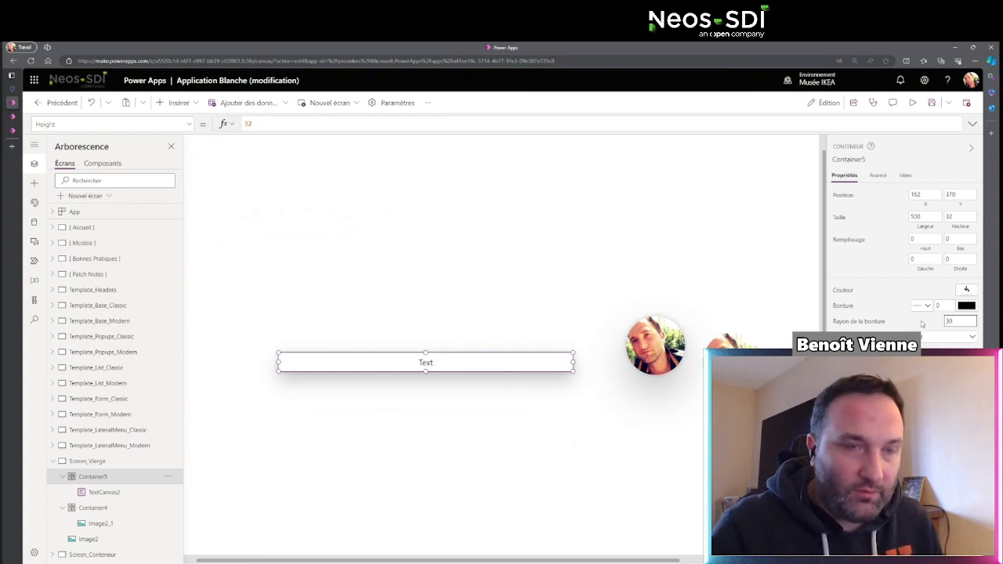
pyautogui.click(687, 441)
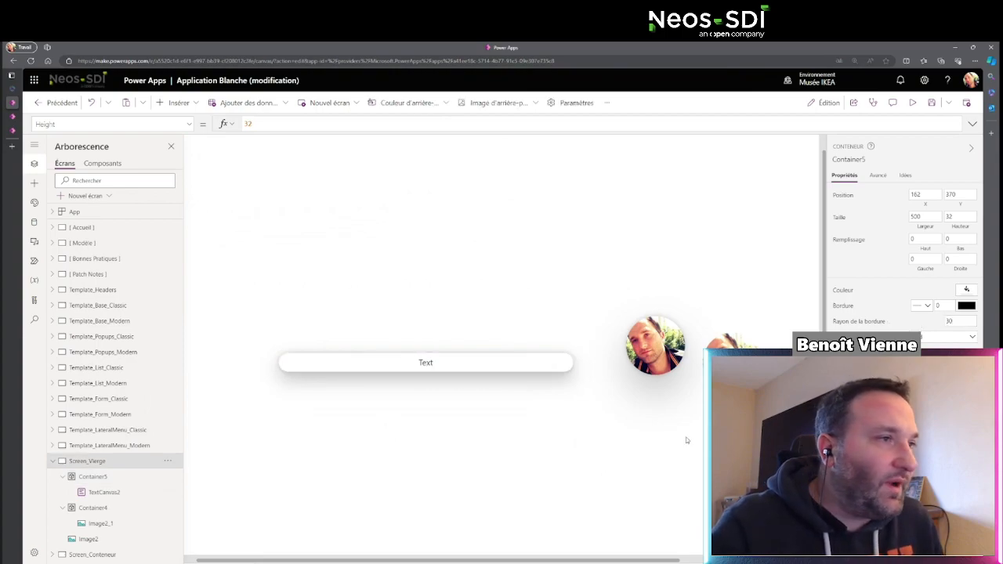
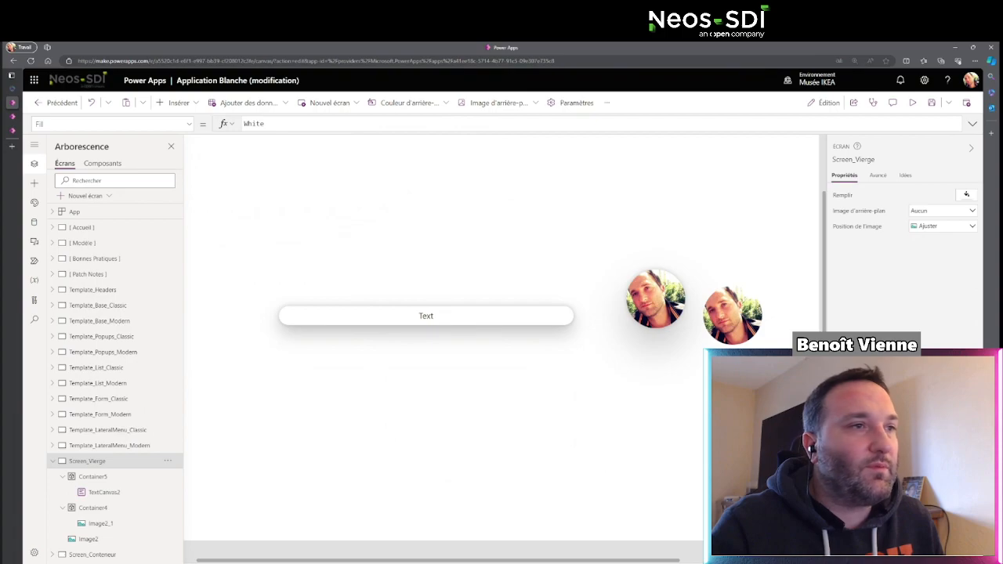
# Step: Preview the app, check the screen on a phone-sized Apple iPhone 11 display, and close the preview
pyautogui.hotkey('shift', '0')
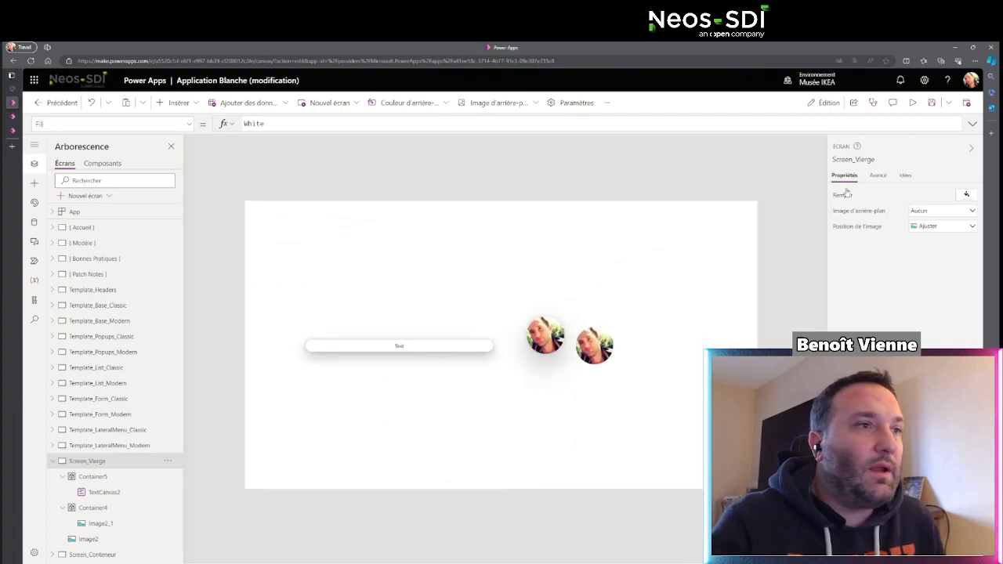
pyautogui.click(912, 103)
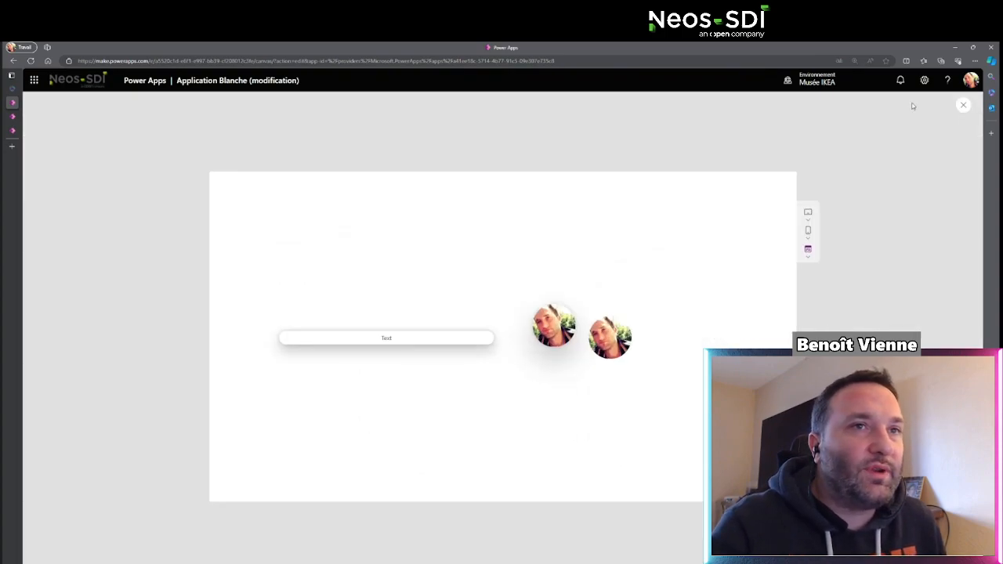
pyautogui.click(808, 232)
pyautogui.click(846, 322)
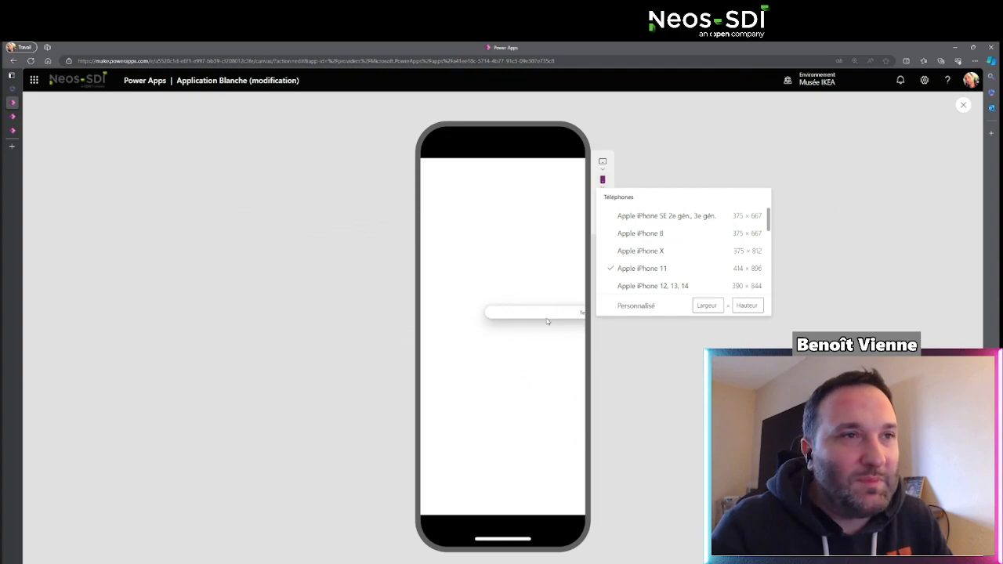
pyautogui.click(595, 461)
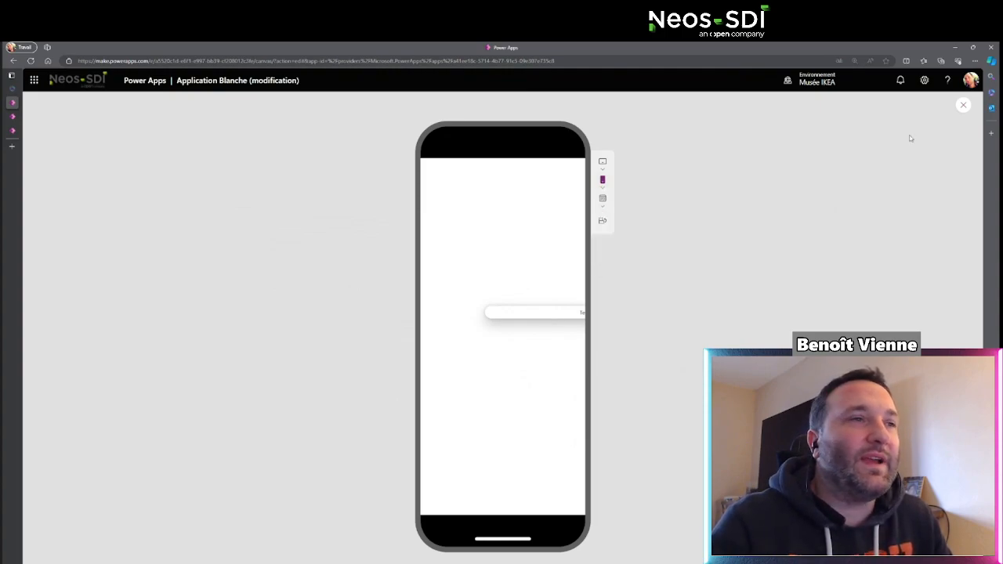
pyautogui.click(964, 104)
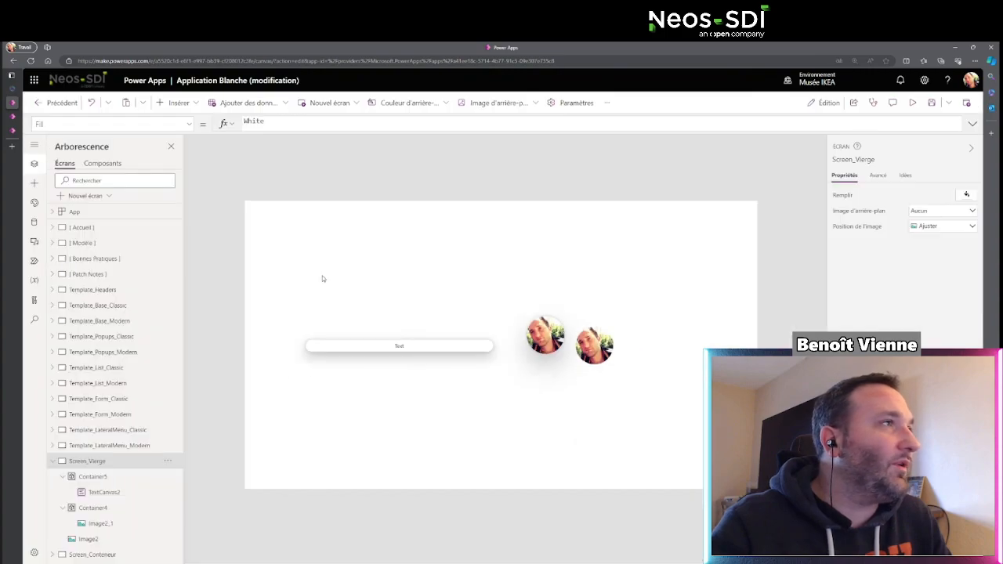
# Step: Insert a classic vertical Container on Screen_Vierge and move it to the screen's top-left corner at X 0, Y 0
pyautogui.click(177, 102)
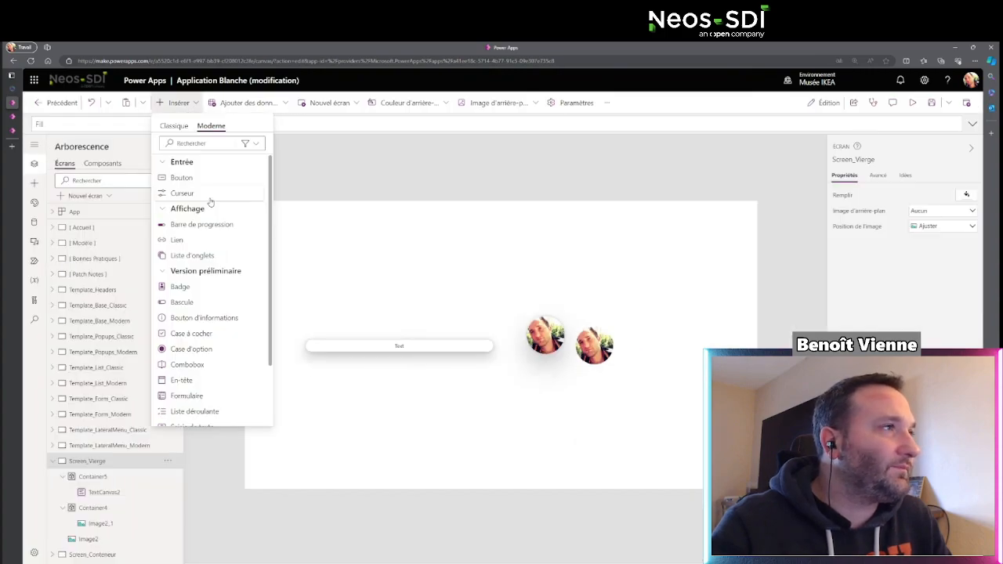
pyautogui.click(174, 126)
pyautogui.scroll(-3, 223, 298)
pyautogui.click(210, 335)
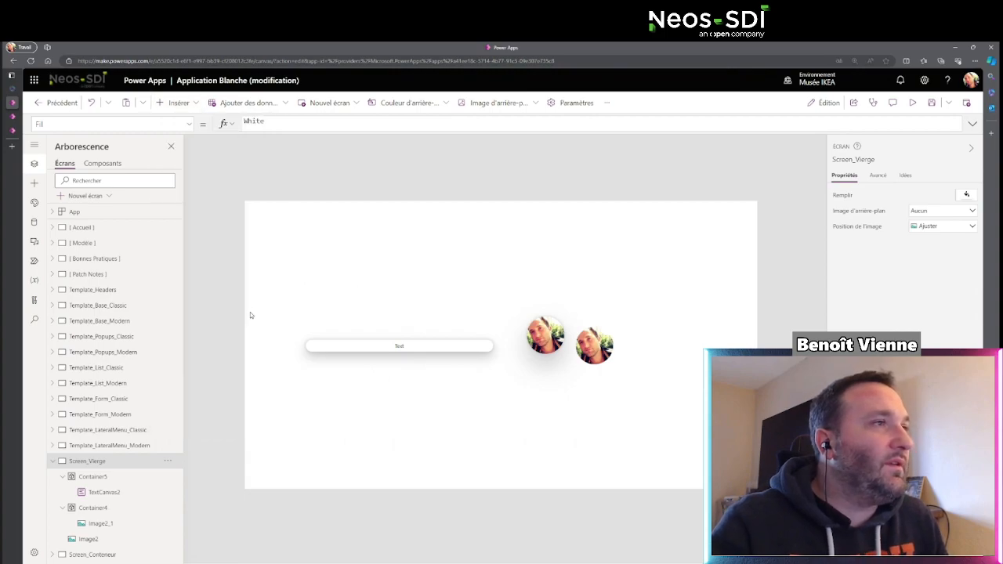
pyautogui.moveTo(308, 215); pyautogui.dragTo(293, 200)
# Step: Set the vertical container's width to Parent.Width and its height to Parent.Height
pyautogui.click(938, 335)
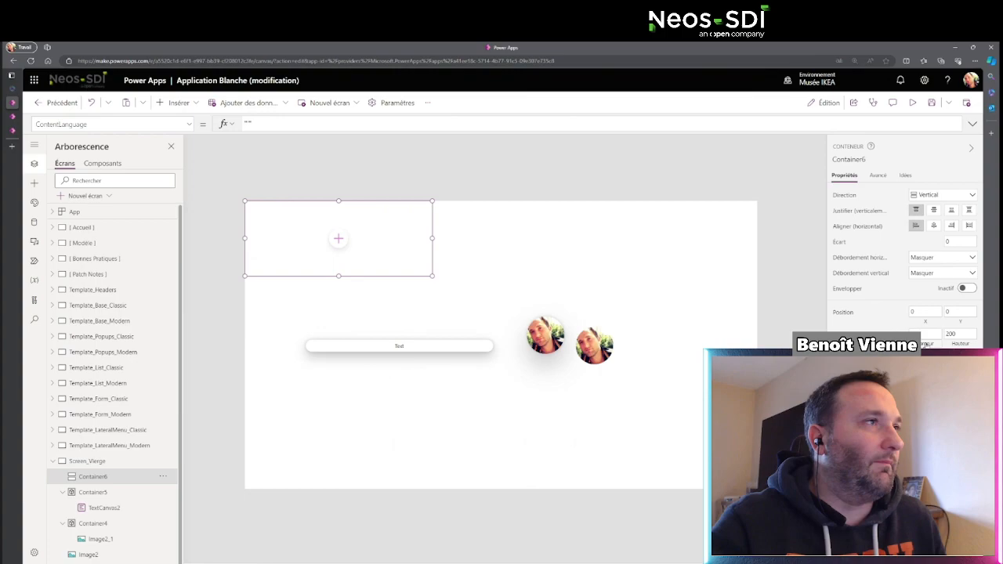
pyautogui.click(939, 344)
pyautogui.hotkey('ctrl', 'a')
pyautogui.write('Parent.')
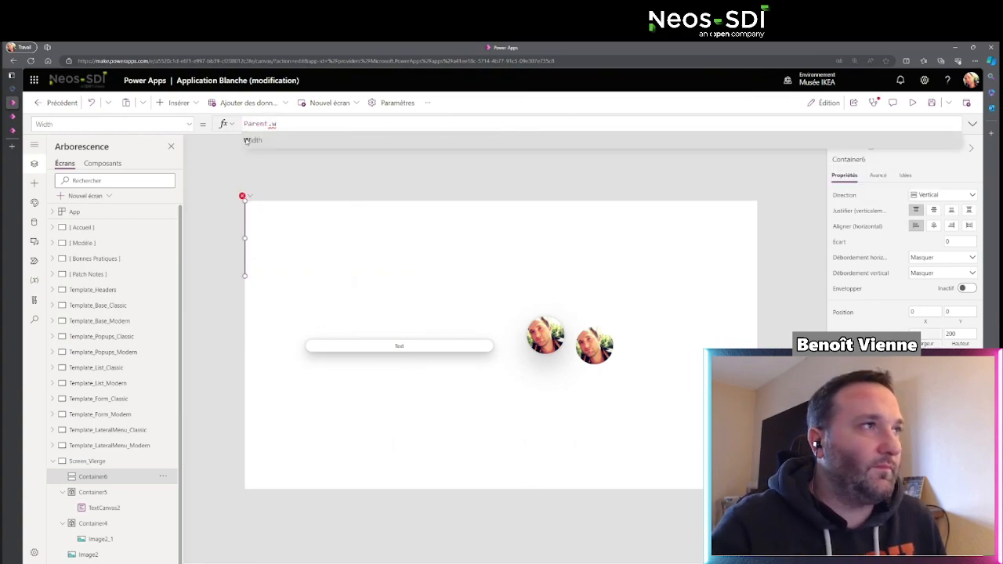
pyautogui.write('Width')
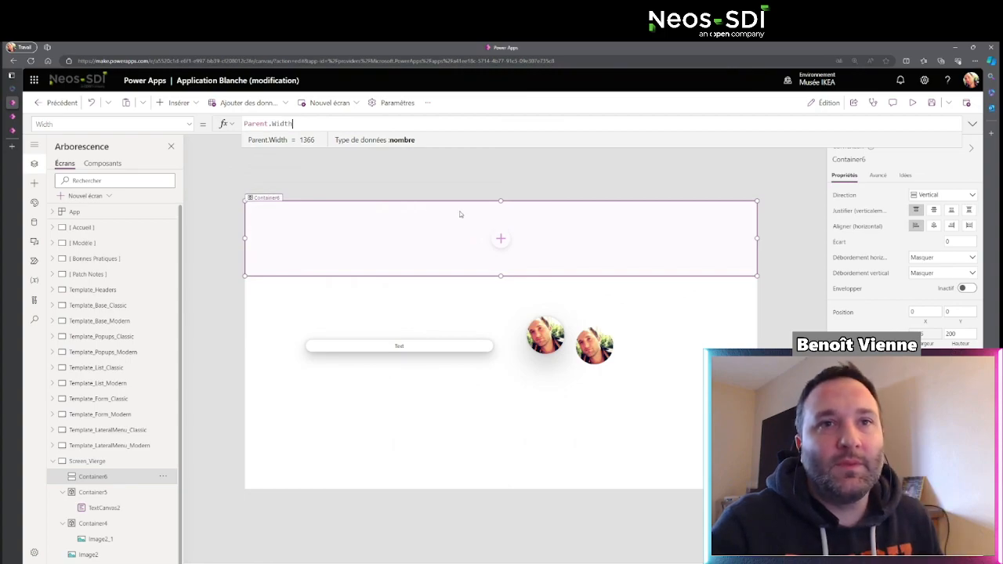
pyautogui.click(959, 345)
pyautogui.moveTo(275, 125); pyautogui.dragTo(227, 125)
pyautogui.write('Parent.h')
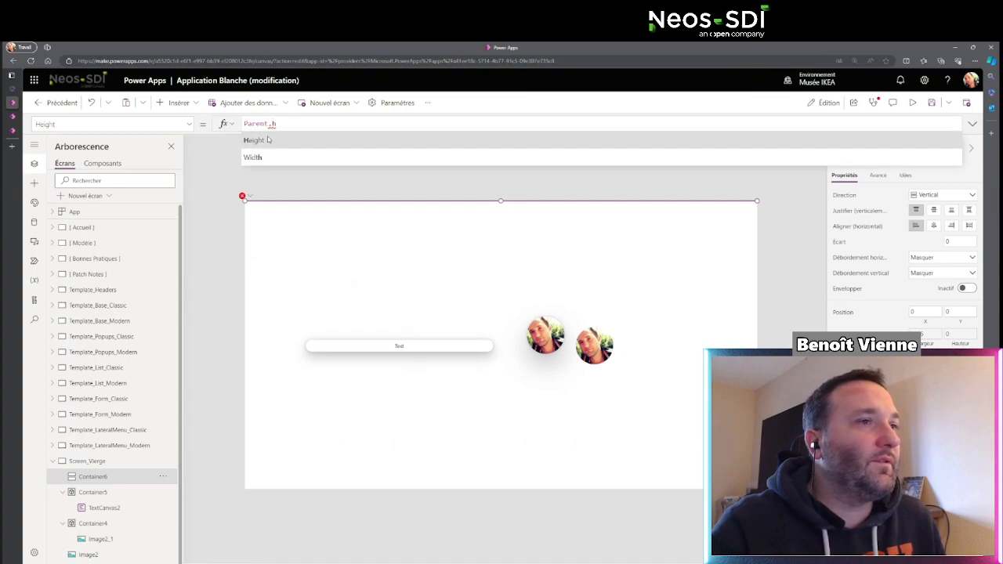
pyautogui.click(255, 140)
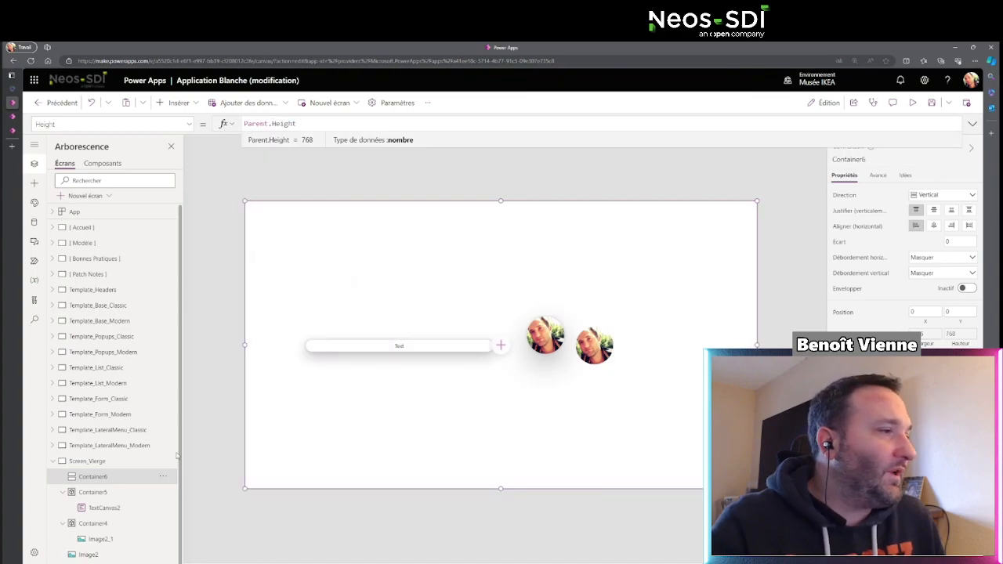
# Step: Move the text container, the image container and the standalone image into the vertical container Container6
pyautogui.click(145, 491)
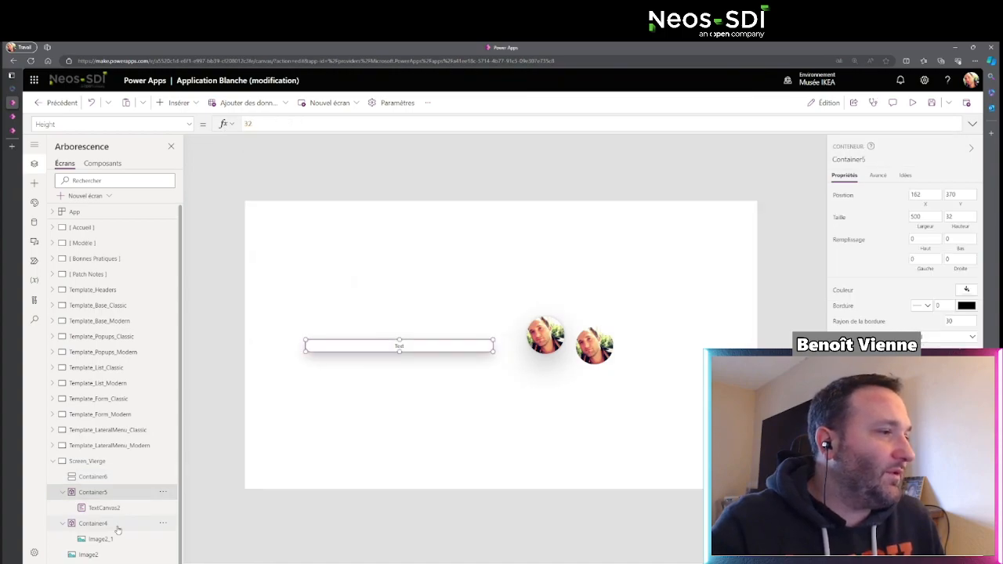
pyautogui.keyDown('ctrl'); pyautogui.click(125, 524); pyautogui.keyUp('ctrl')
pyautogui.keyDown('ctrl'); pyautogui.click(111, 550); pyautogui.keyUp('ctrl')
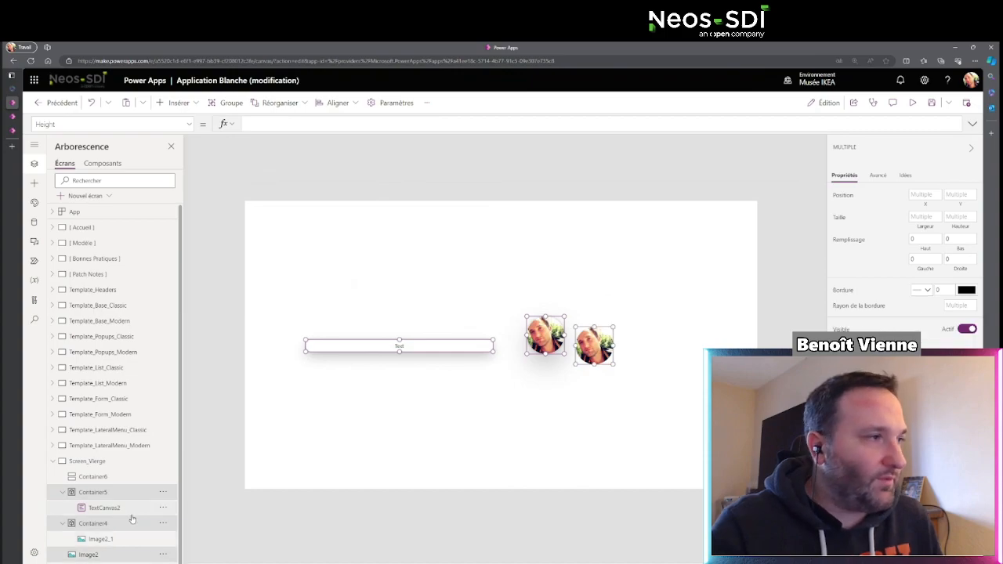
pyautogui.press('Delete')
pyautogui.click(135, 478)
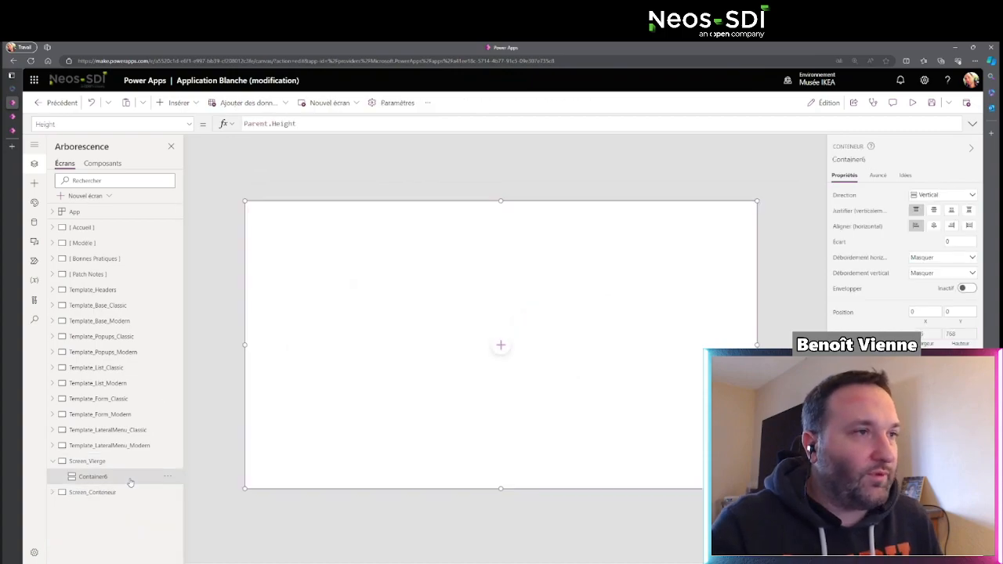
pyautogui.hotkey('ctrl', 'v')
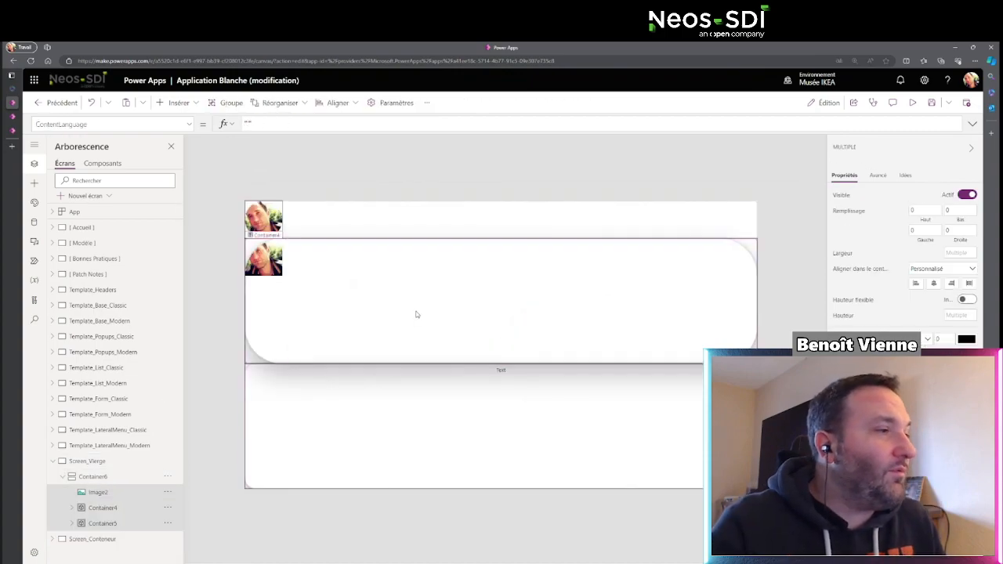
# Step: Centre the contents of Container6 both horizontally and vertically
pyautogui.click(130, 477)
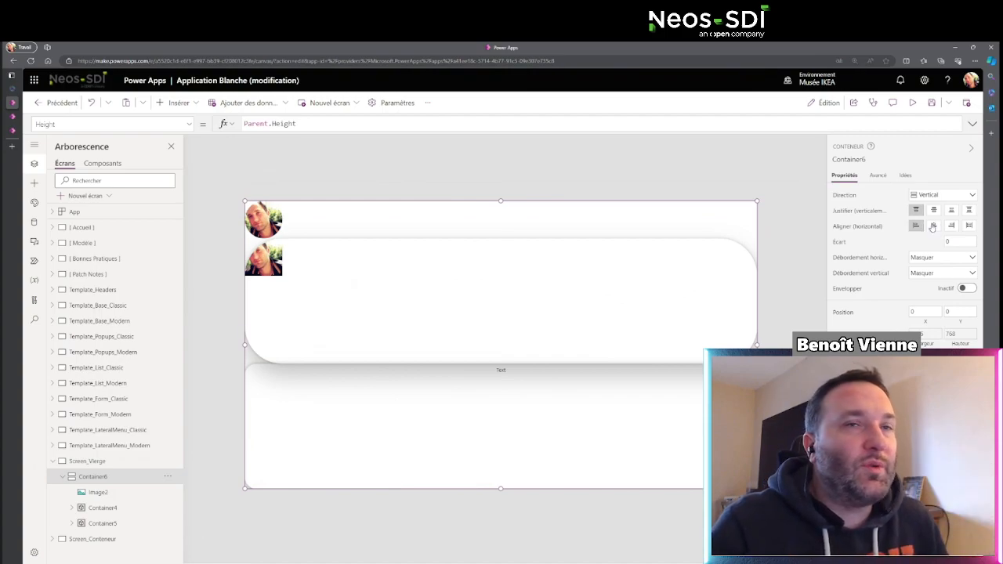
pyautogui.click(933, 226)
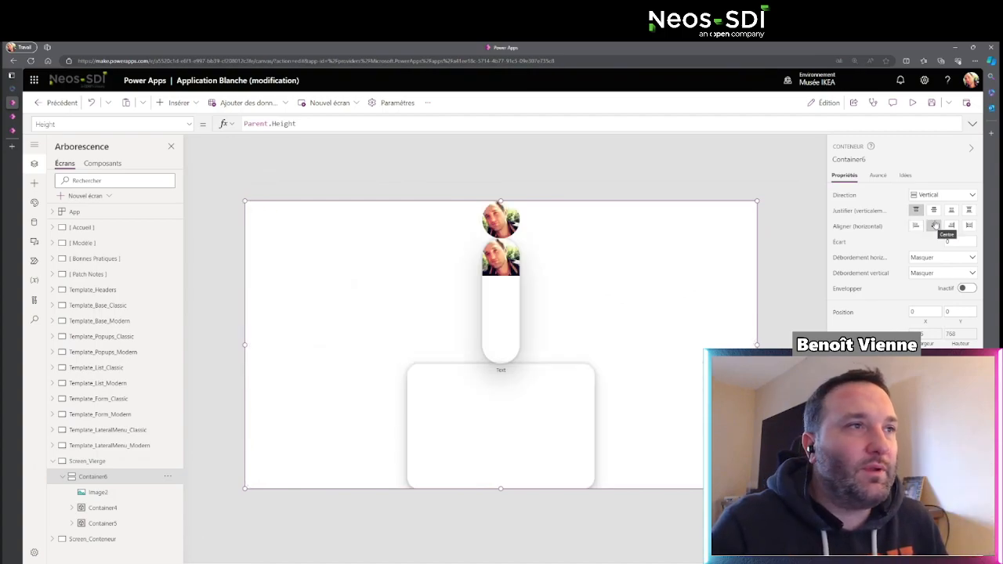
pyautogui.click(933, 210)
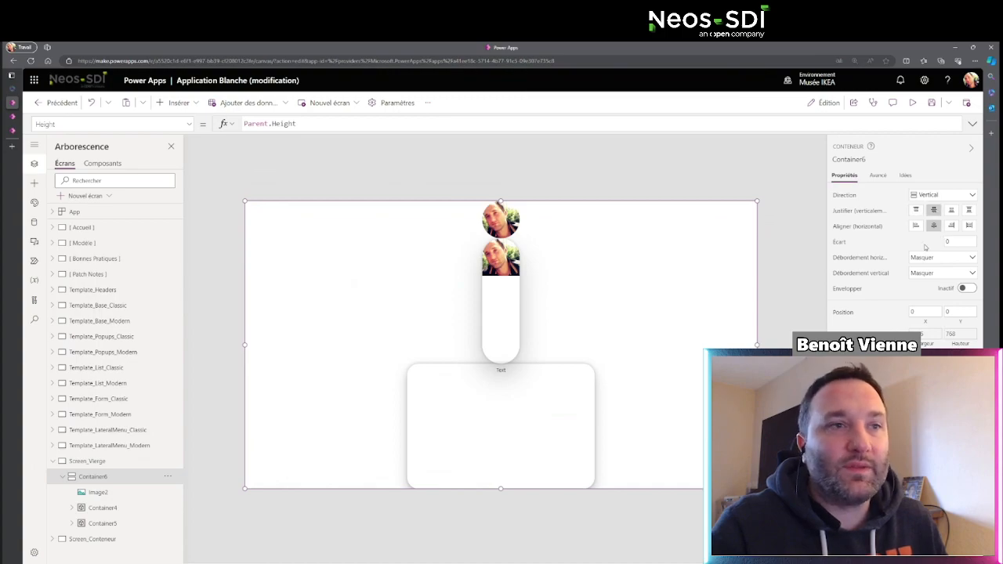
# Step: Inspect the nested image container Container4 and set the gap between the items of Container6 to 18
pyautogui.click(508, 295)
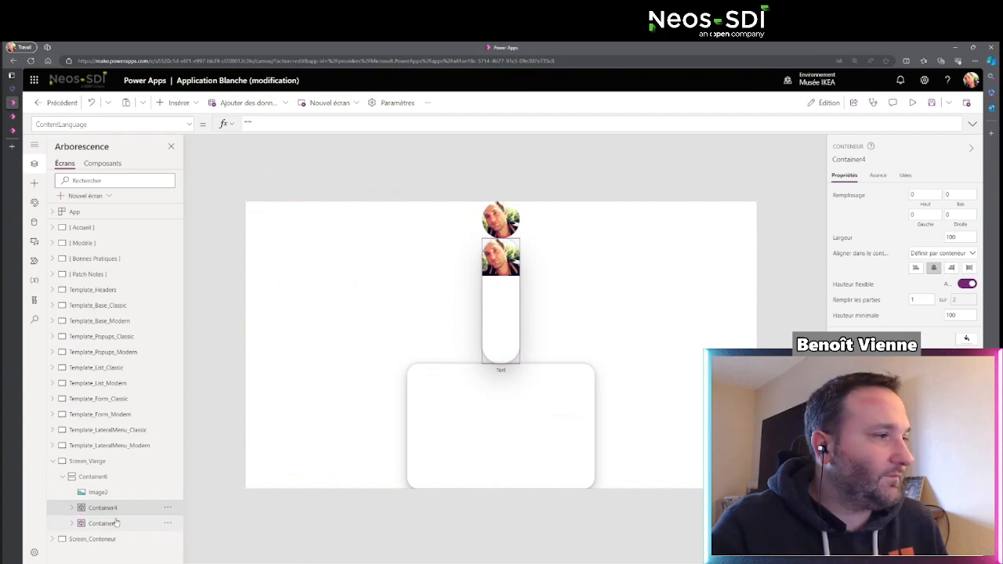
pyautogui.click(72, 507)
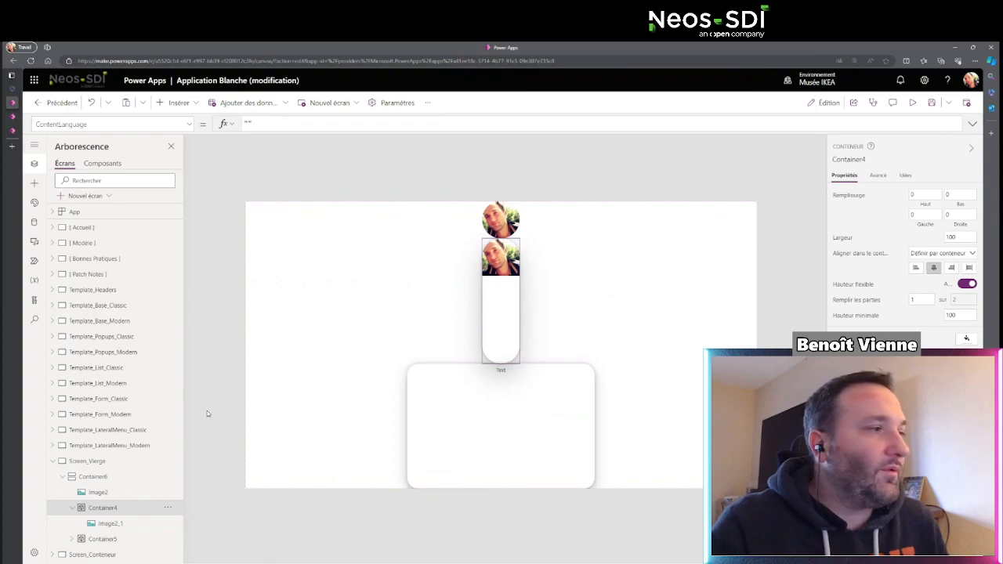
pyautogui.click(149, 478)
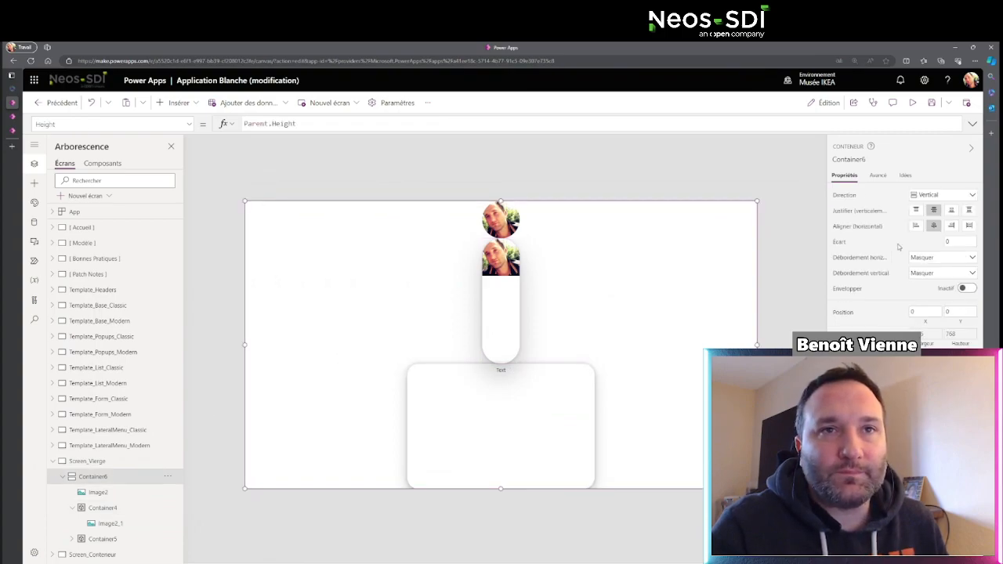
pyautogui.click(960, 242)
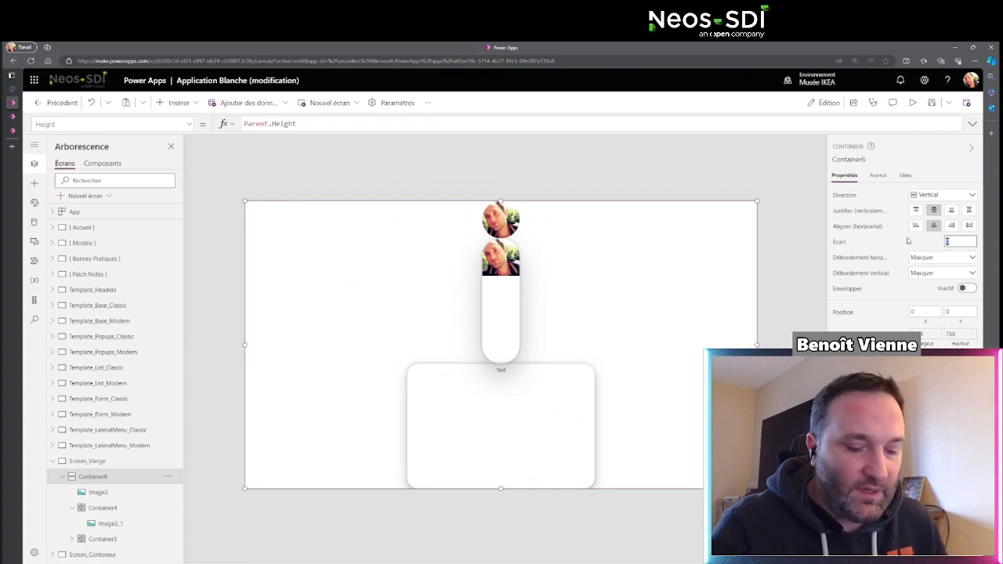
pyautogui.write('18')
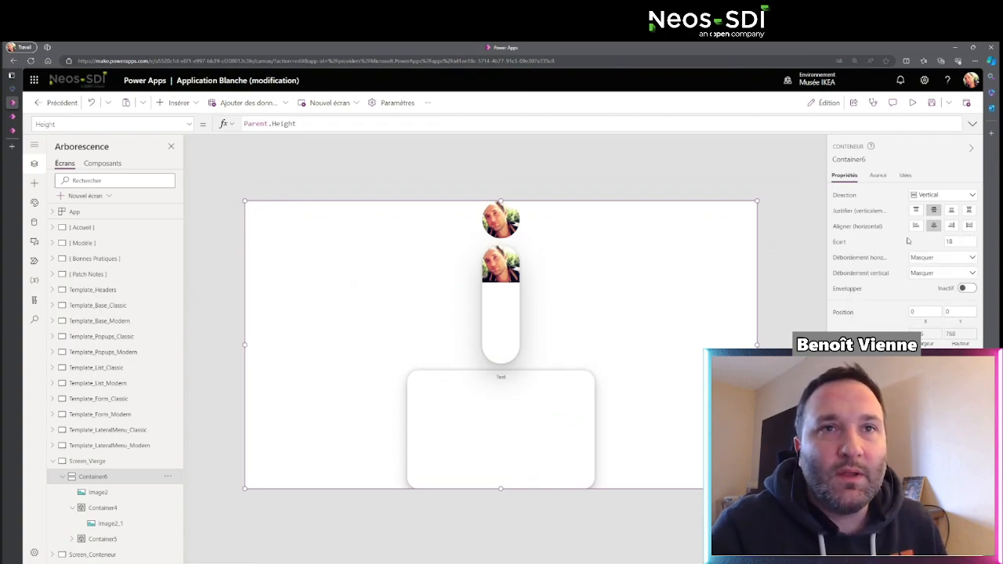
# Step: Enable wrapping on Container6 and set its vertical overflow to Faire défiler
pyautogui.click(968, 289)
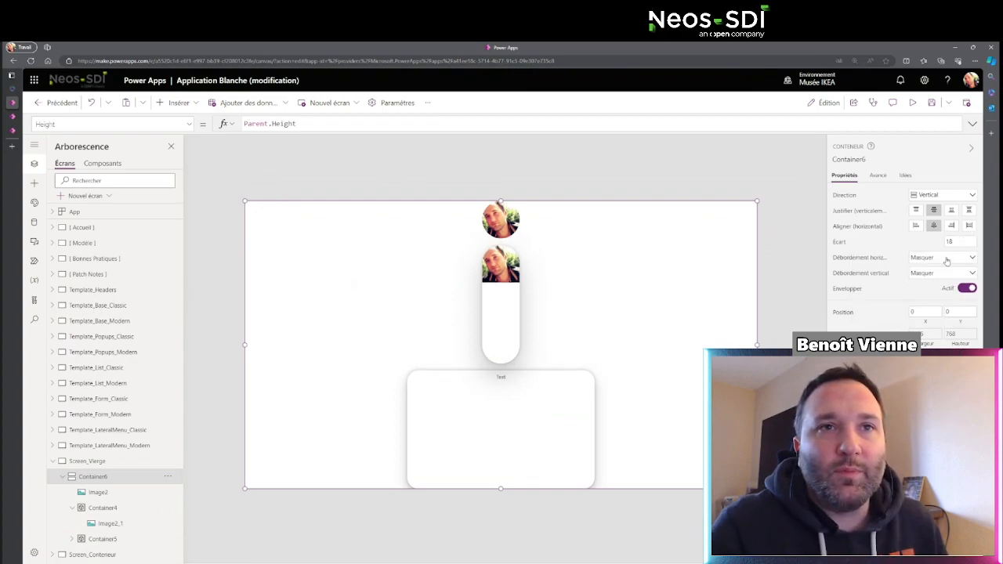
pyautogui.click(943, 274)
pyautogui.click(938, 297)
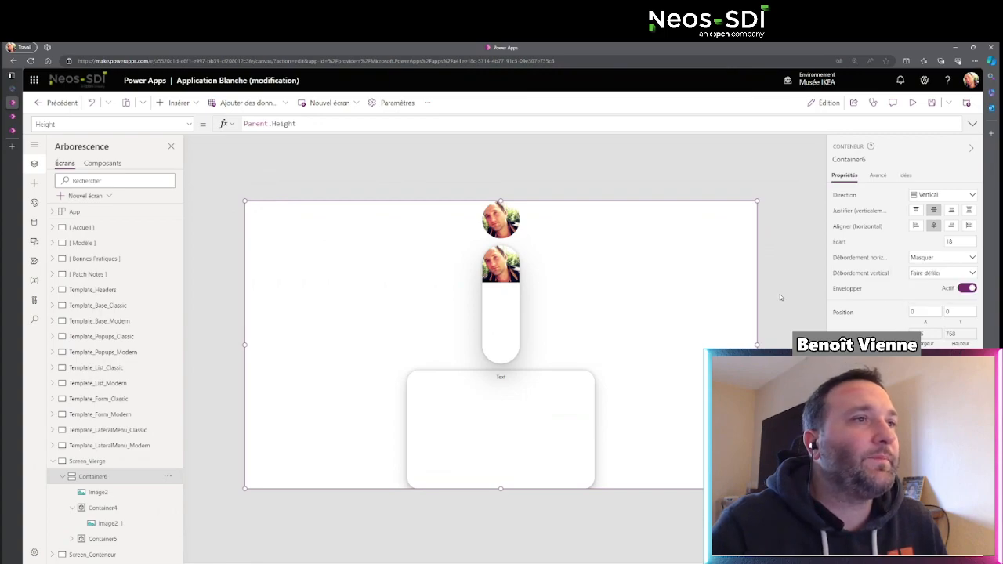
# Step: Set the alignment of the image container Container4 to stretch across its parent, and reselect Container6
pyautogui.click(512, 311)
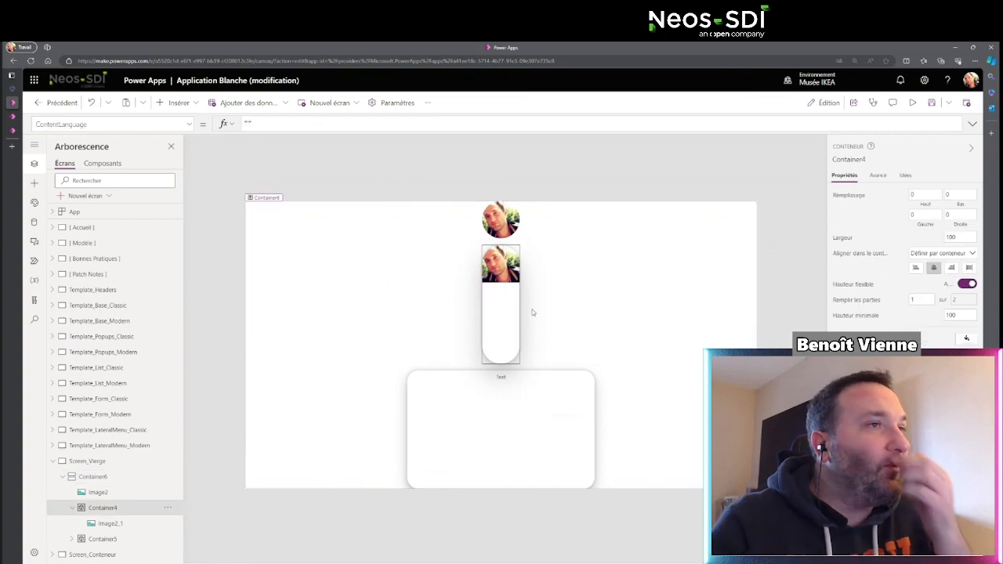
pyautogui.click(117, 492)
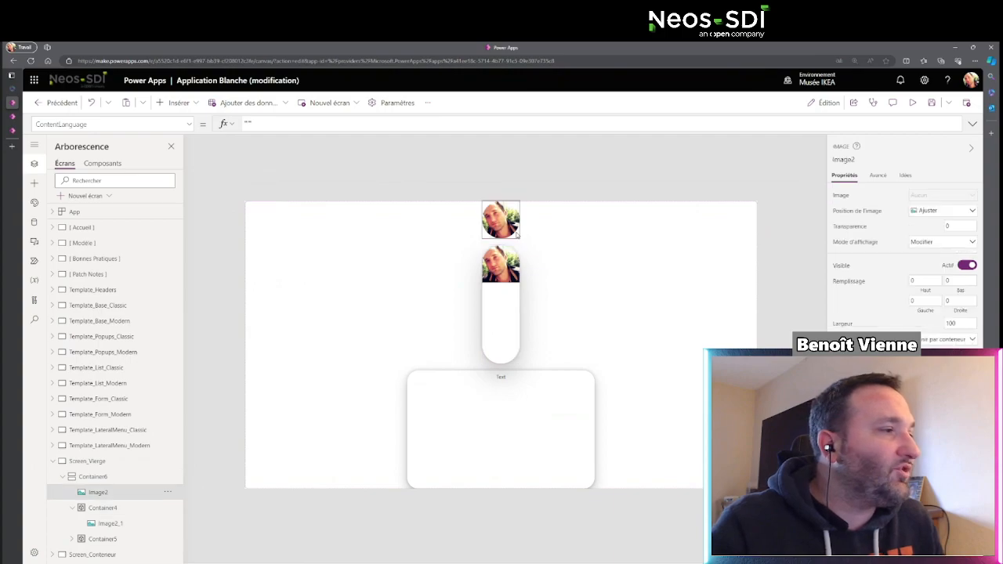
pyautogui.click(122, 478)
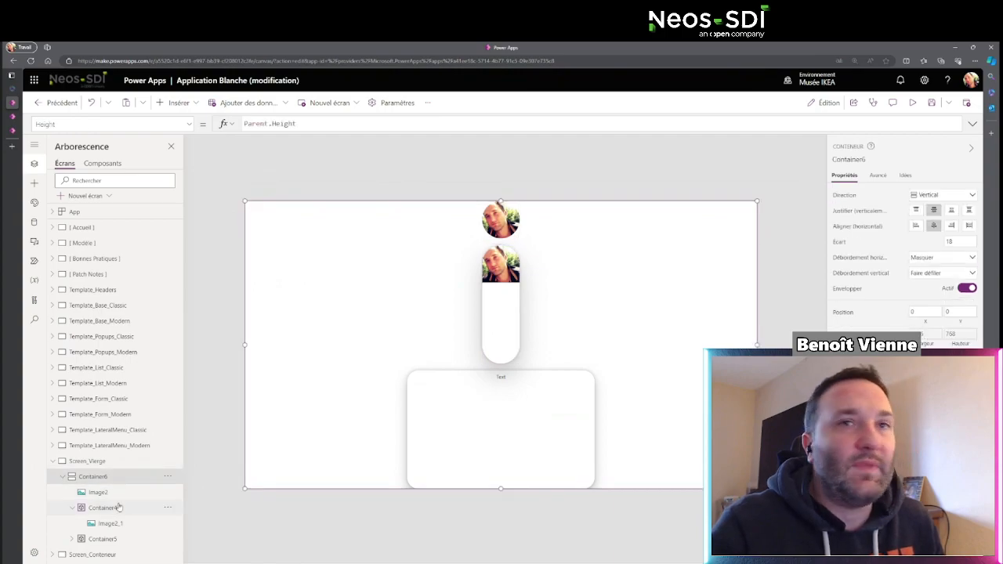
pyautogui.click(116, 508)
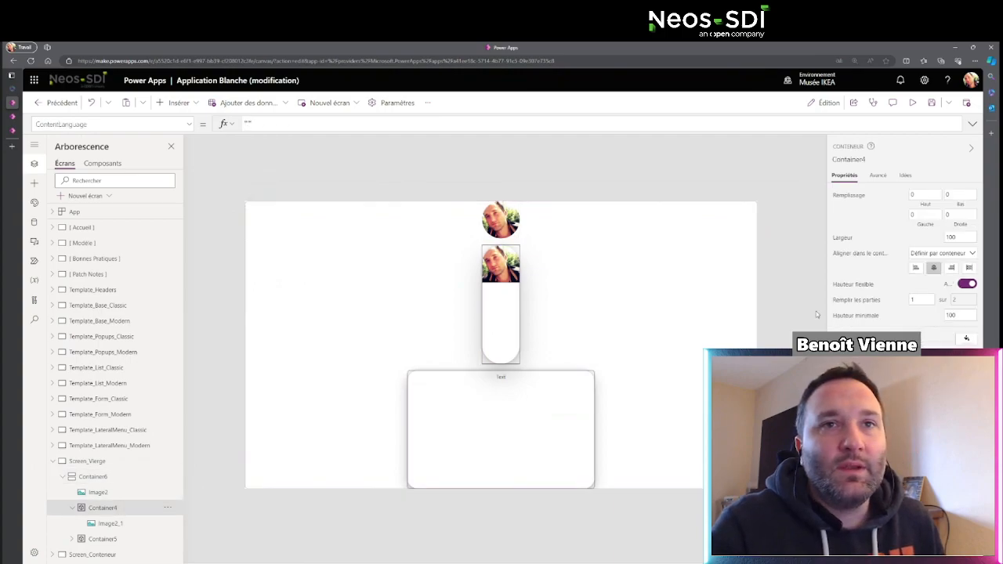
pyautogui.click(969, 268)
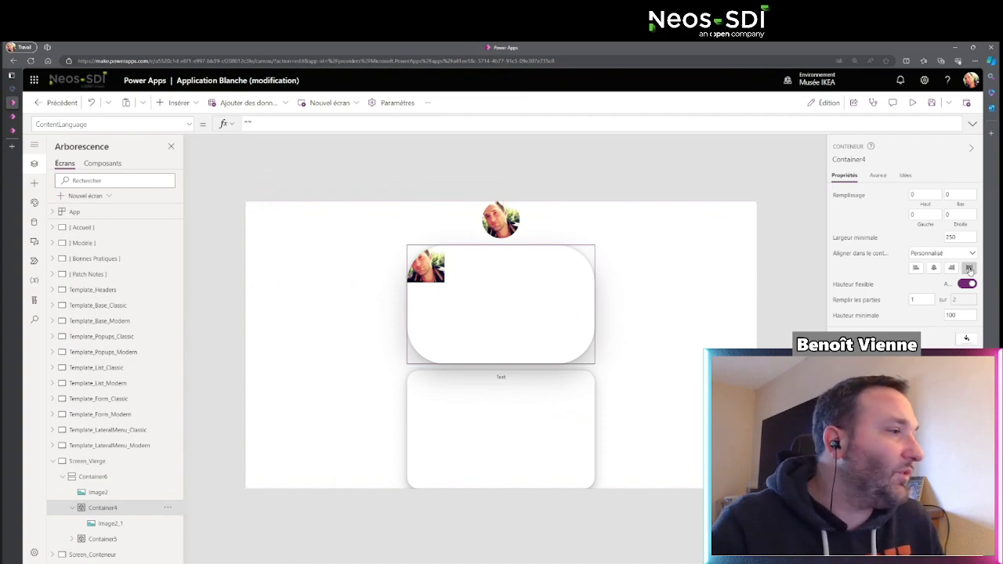
pyautogui.click(108, 476)
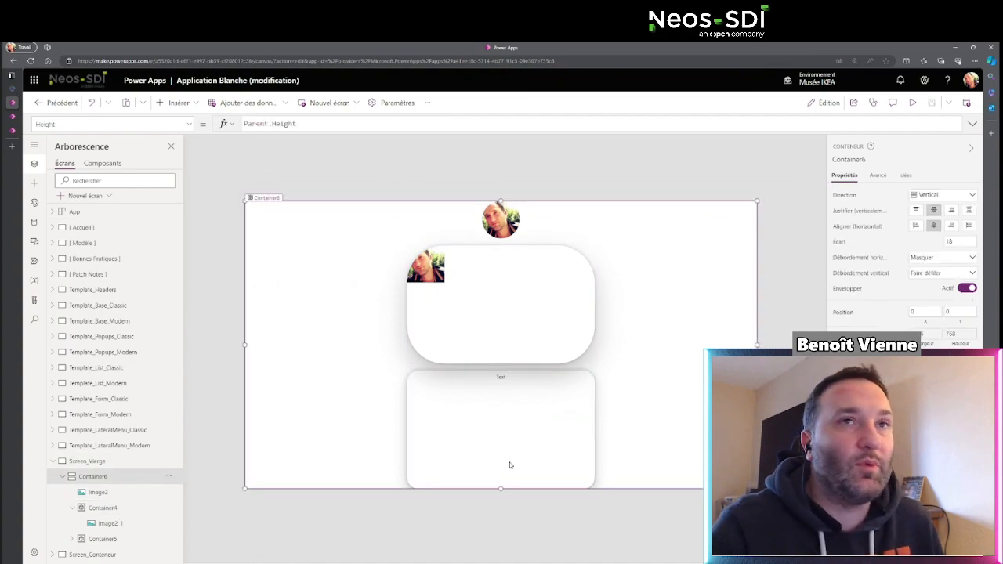
# Step: Preview the app and check how the container layout adapts to a portrait tablet display
pyautogui.click(912, 101)
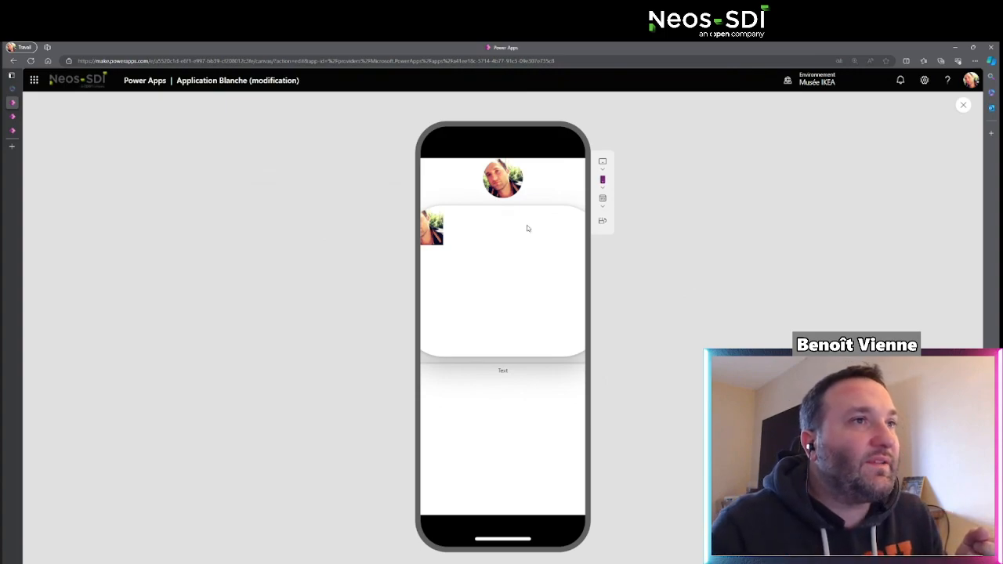
pyautogui.click(603, 197)
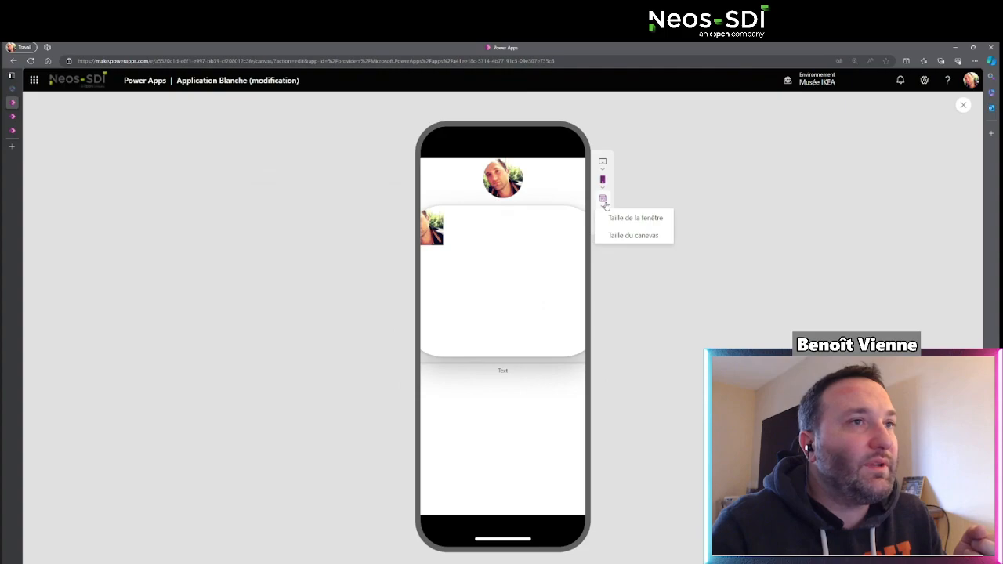
pyautogui.click(629, 216)
pyautogui.click(651, 251)
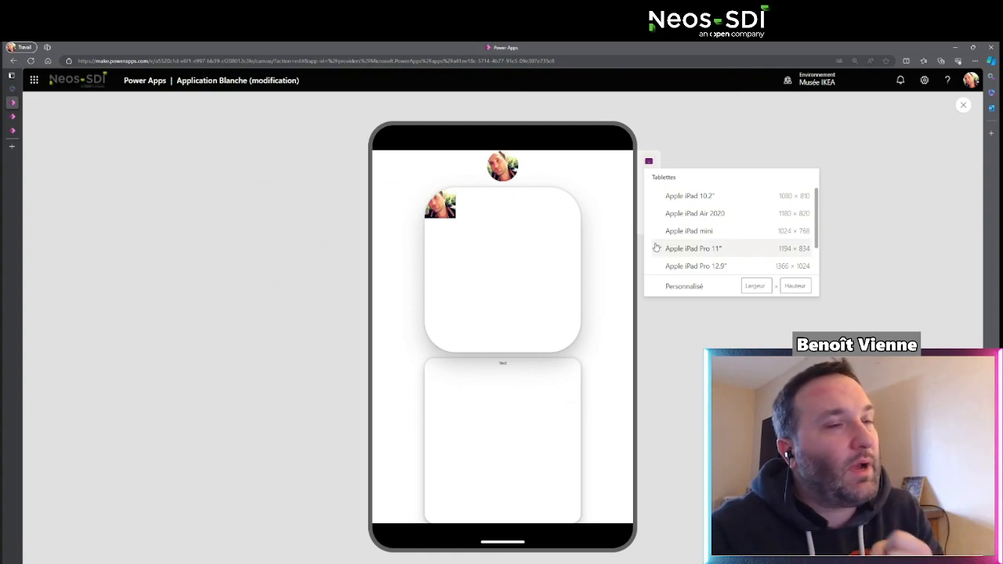
pyautogui.click(700, 183)
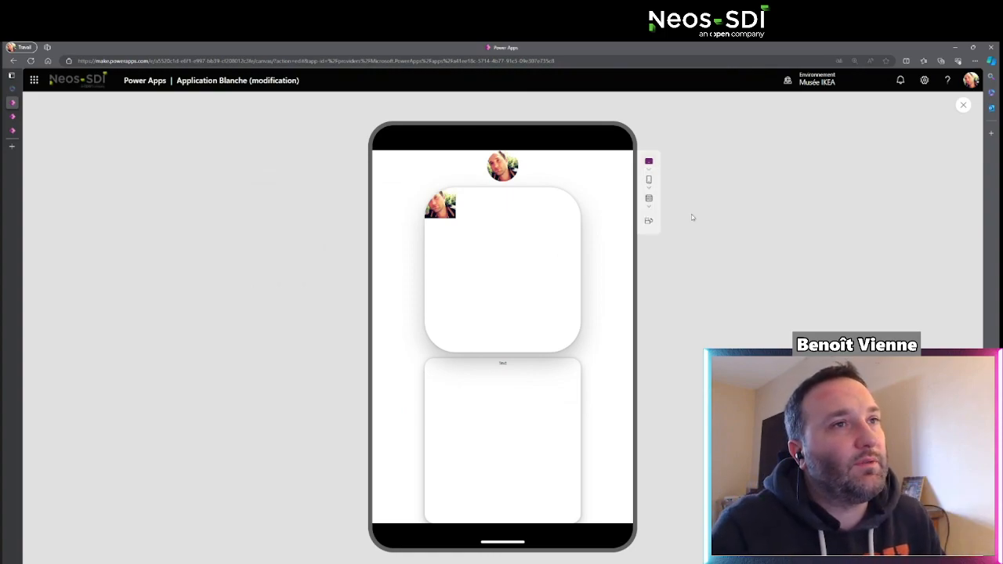
# Step: Rotate the tablet preview to landscape, check the layout at Taille du canevas, and close the preview
pyautogui.click(649, 217)
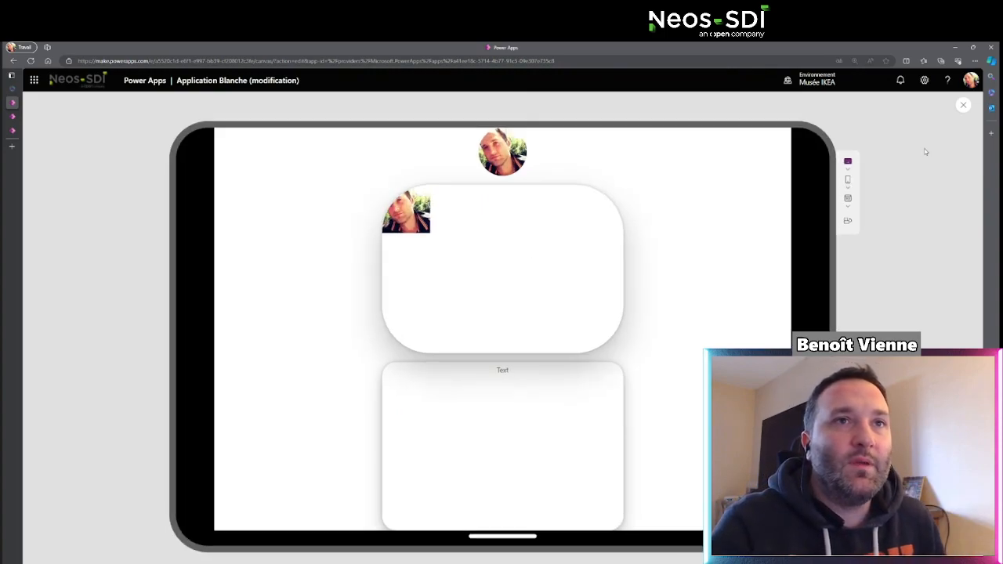
pyautogui.click(851, 200)
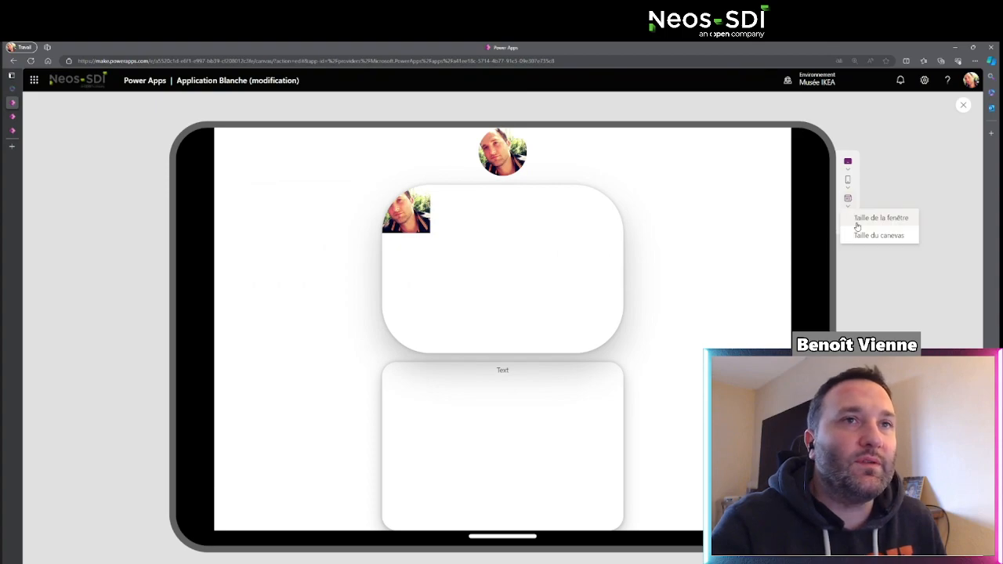
pyautogui.click(868, 237)
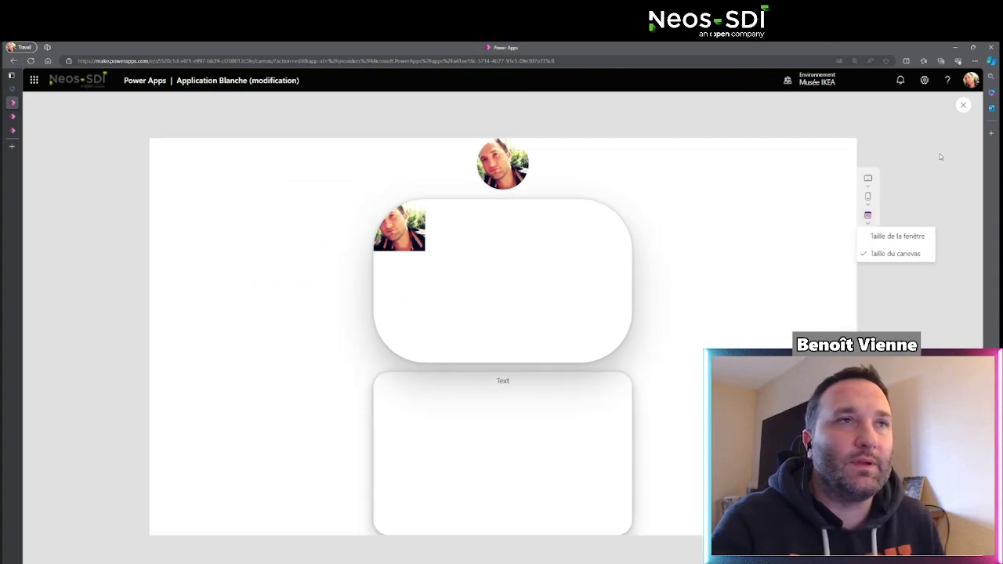
pyautogui.click(963, 104)
# Step: Check the width property of Image2_1 and set the minimum width of Container4 to 100
pyautogui.click(514, 317)
pyautogui.click(142, 520)
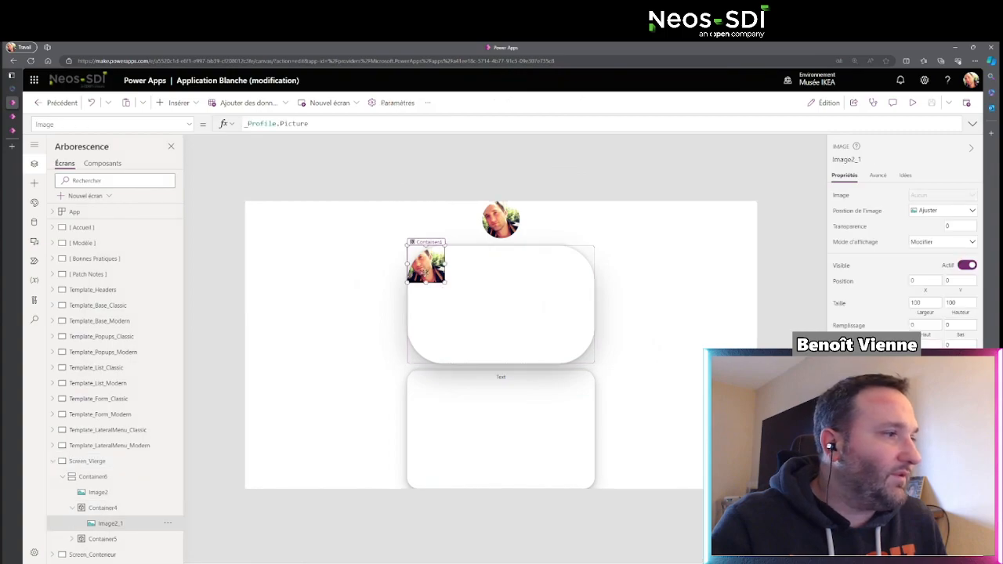
pyautogui.click(926, 314)
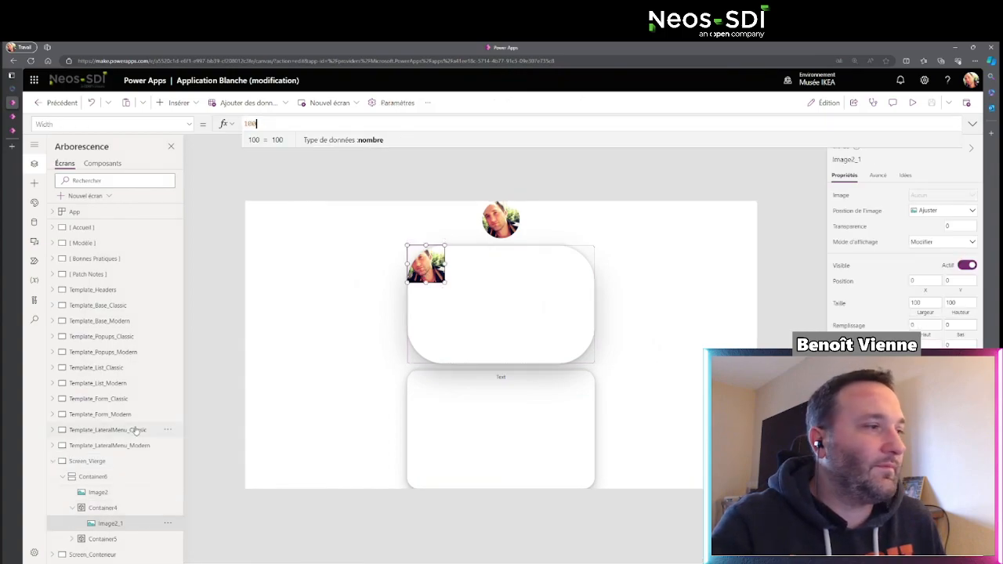
pyautogui.click(128, 511)
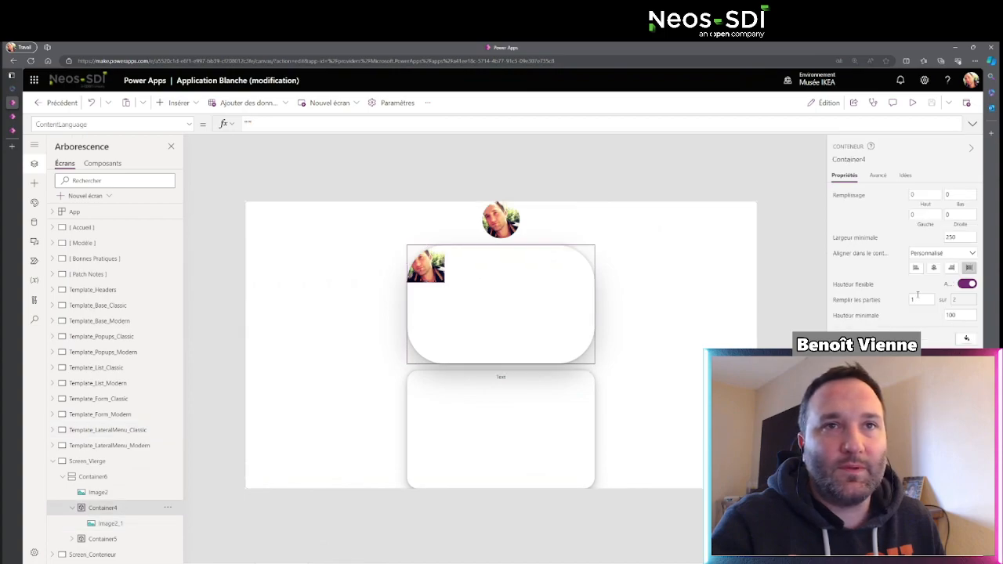
pyautogui.click(958, 237)
pyautogui.write('10')
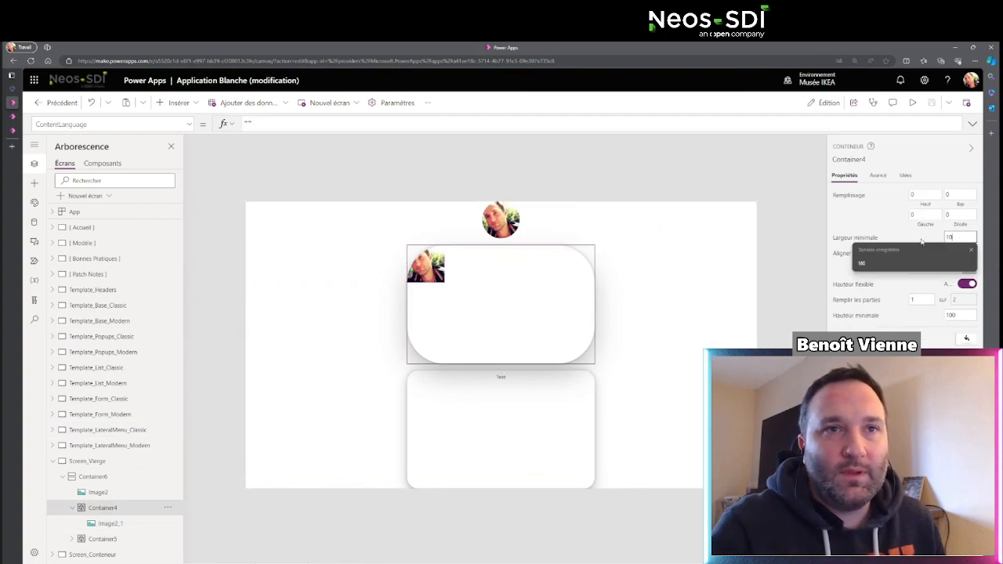
pyautogui.write('0')
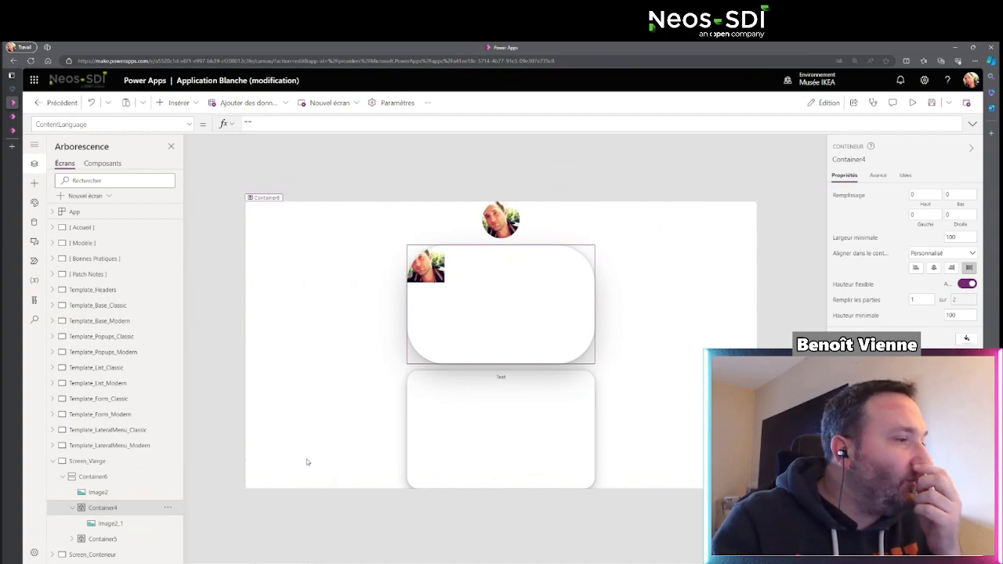
# Step: Open Screen_Conteneur and examine its container structure, starting with ScreenContainer1 and HeaderContainer1
pyautogui.click(125, 555)
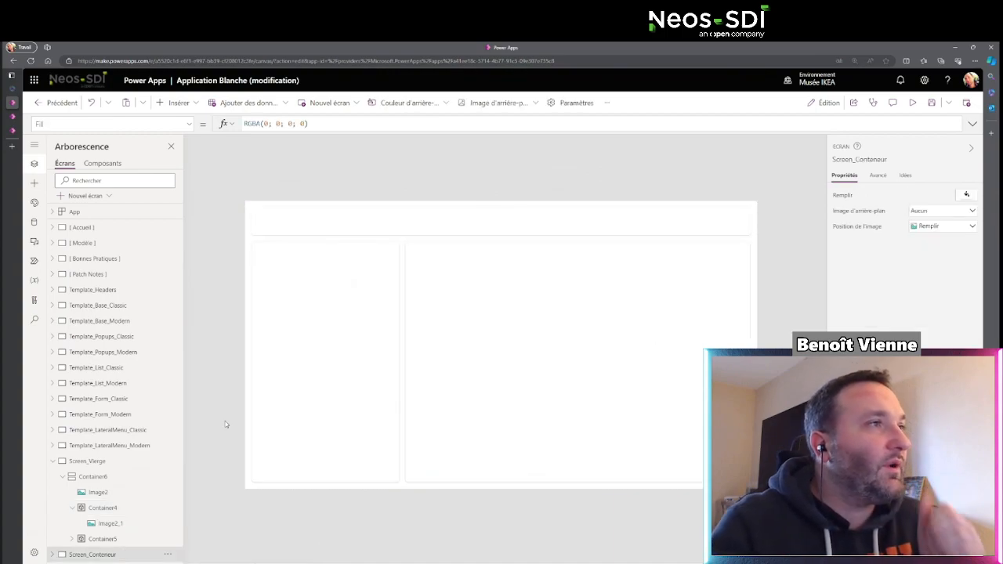
pyautogui.click(53, 555)
pyautogui.click(107, 534)
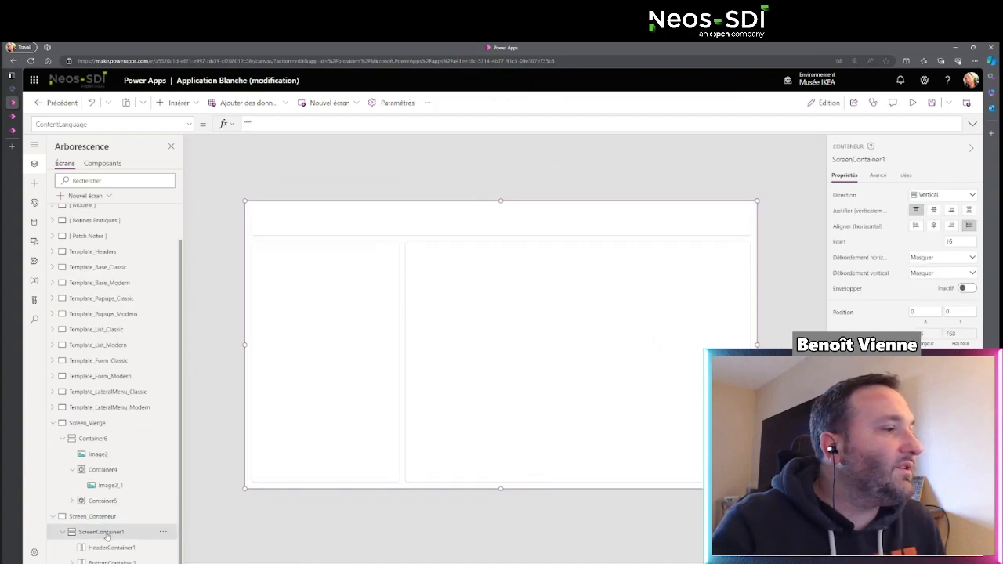
pyautogui.click(118, 551)
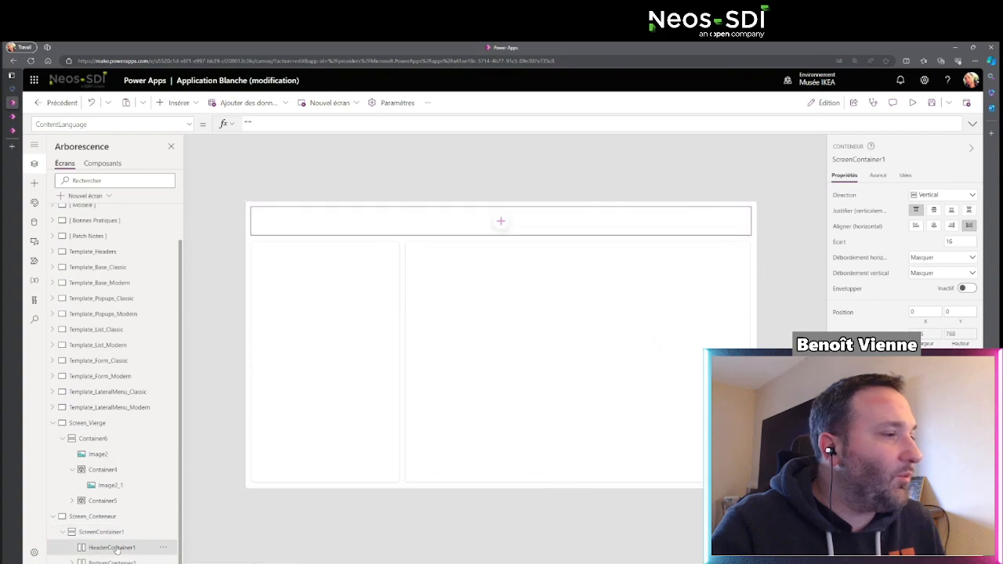
# Step: Examine how HeaderContainer1, BottomContainer1, SidebarContainer1 and MainContainer1 divide up Screen_Conteneur
pyautogui.keyDown('ctrl'); pyautogui.click(130, 561); pyautogui.keyUp('ctrl')
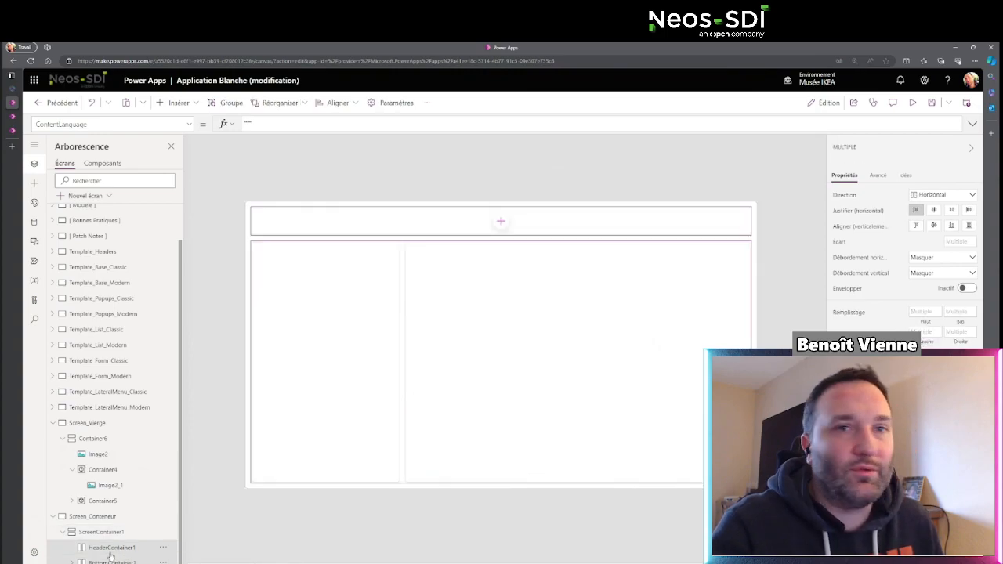
pyautogui.click(115, 549)
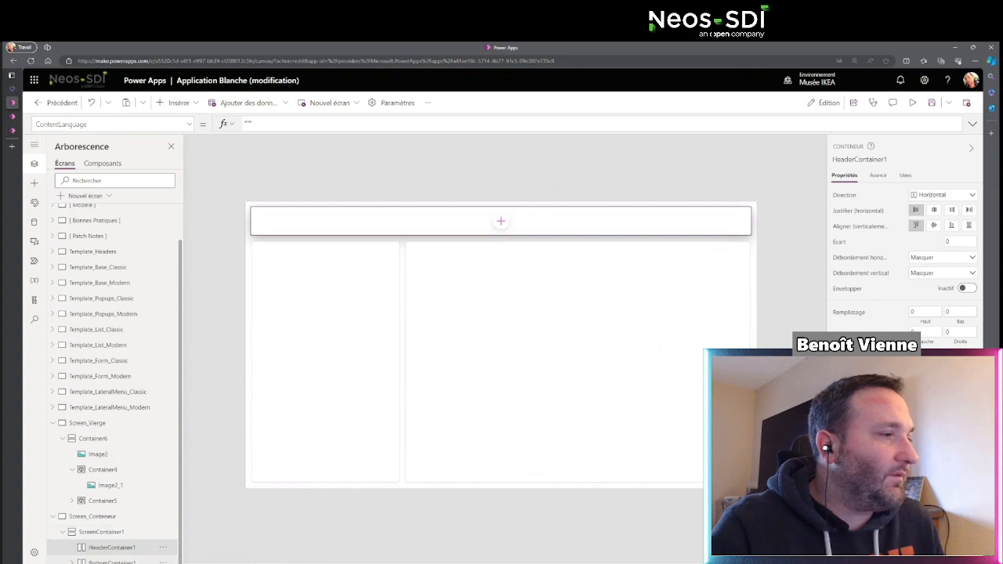
pyautogui.scroll(-1, 85, 559)
pyautogui.click(112, 548)
pyautogui.keyDown('ctrl'); pyautogui.click(117, 561); pyautogui.keyUp('ctrl')
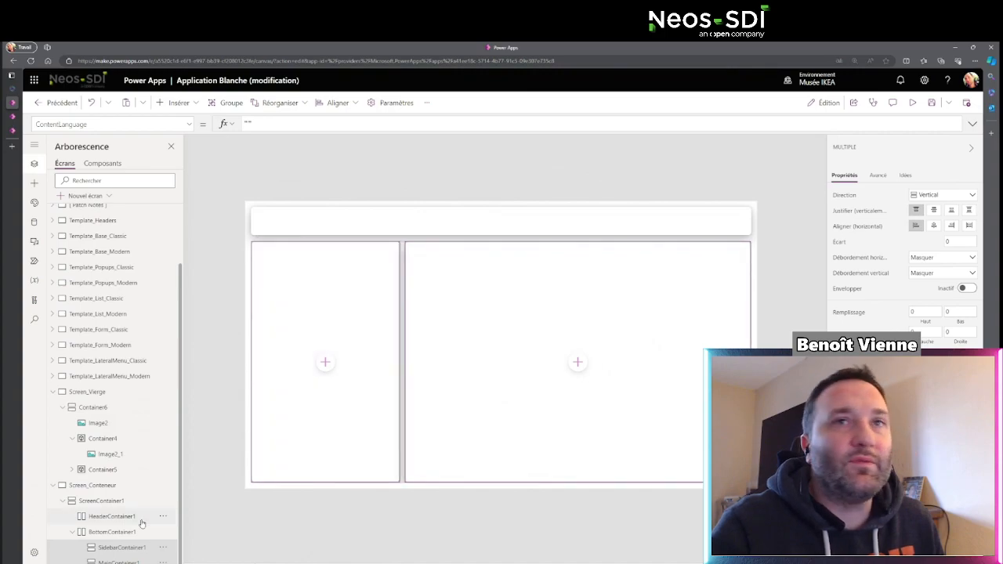
# Step: Try Fond1 as the background image of Screen_Conteneur, and settle on Fond3
pyautogui.click(117, 485)
pyautogui.click(943, 211)
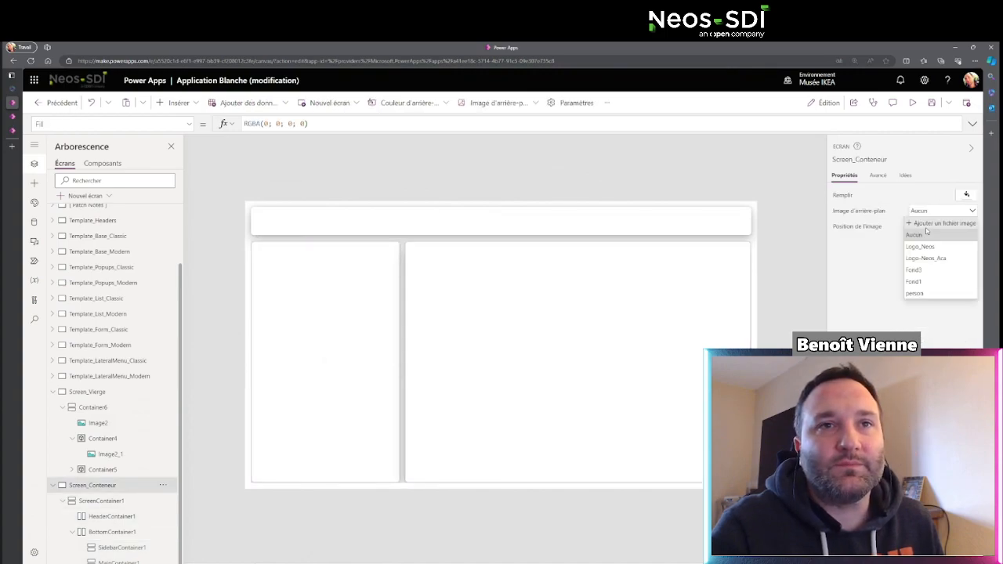
pyautogui.click(943, 281)
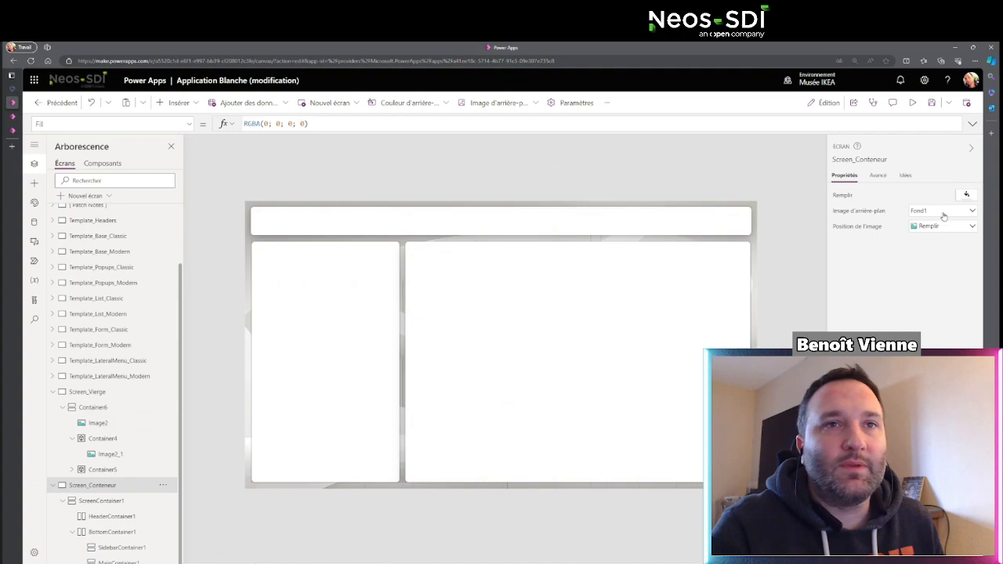
pyautogui.click(943, 210)
pyautogui.click(942, 268)
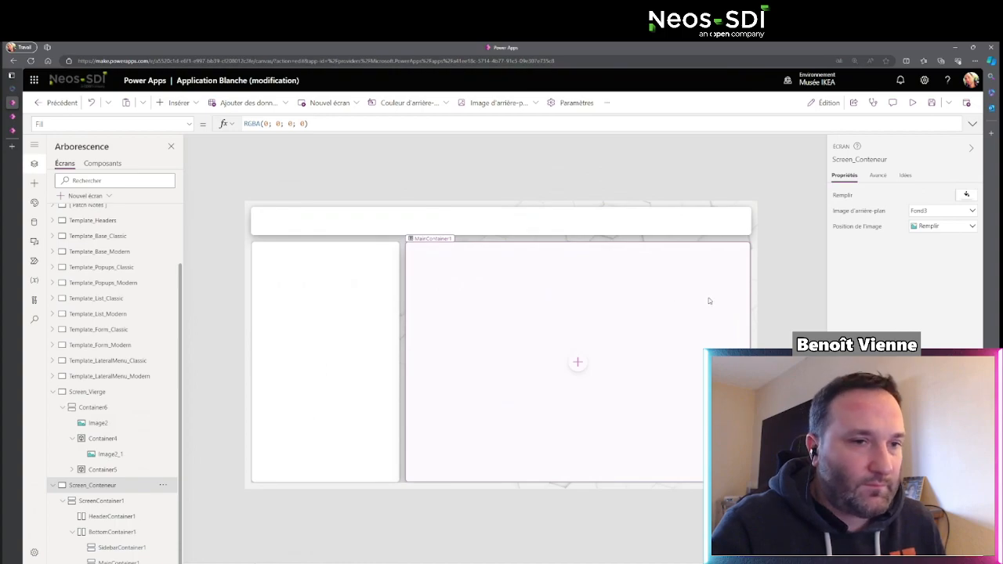
# Step: Insert a modern table control into MainContainer1
pyautogui.click(736, 562)
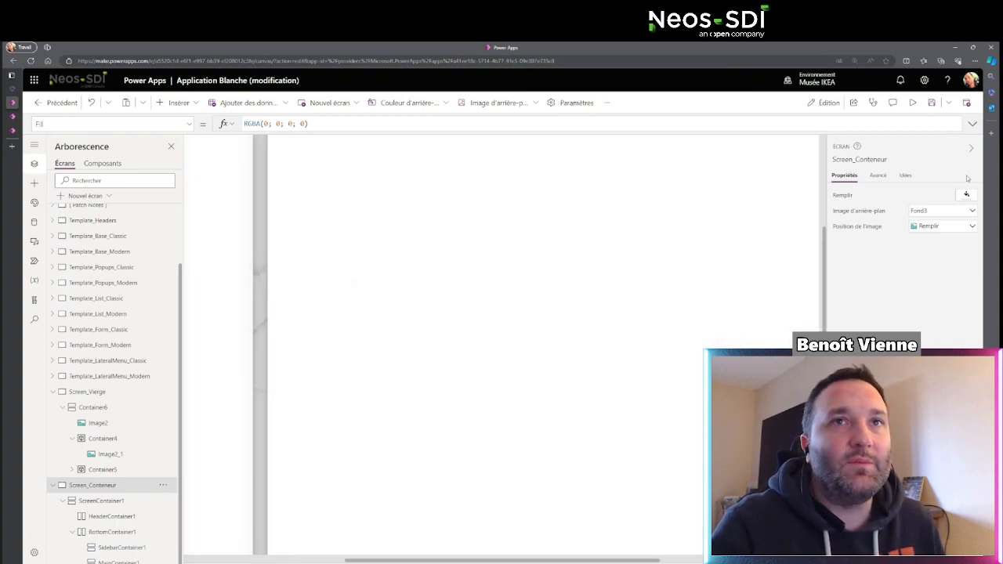
pyautogui.click(971, 149)
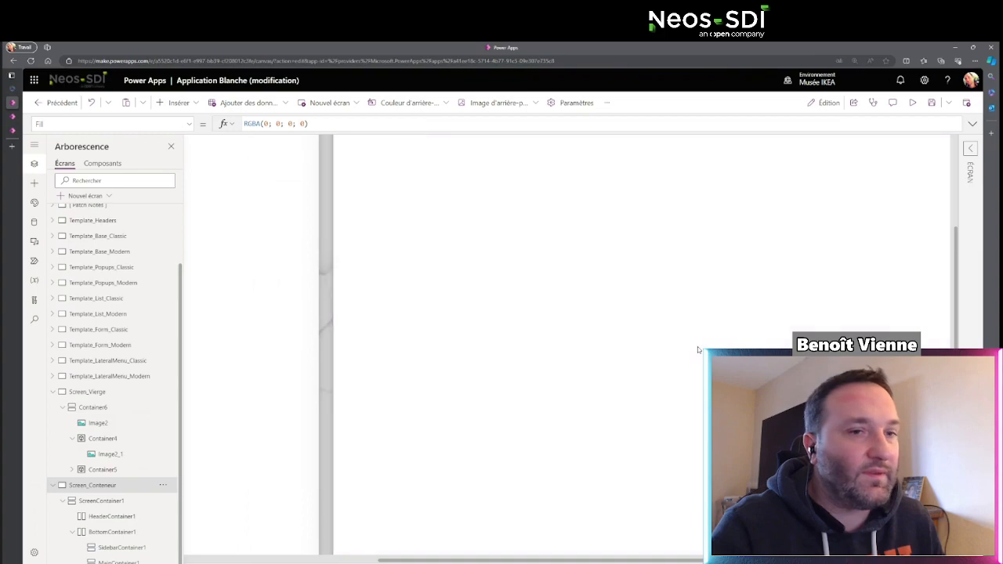
pyautogui.scroll(-2, 699, 349)
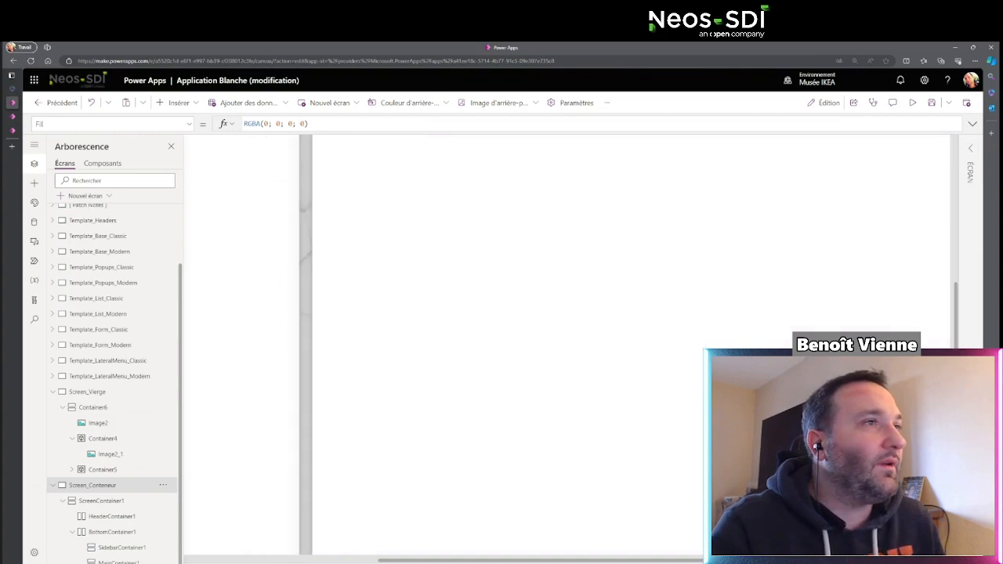
pyautogui.click(944, 562)
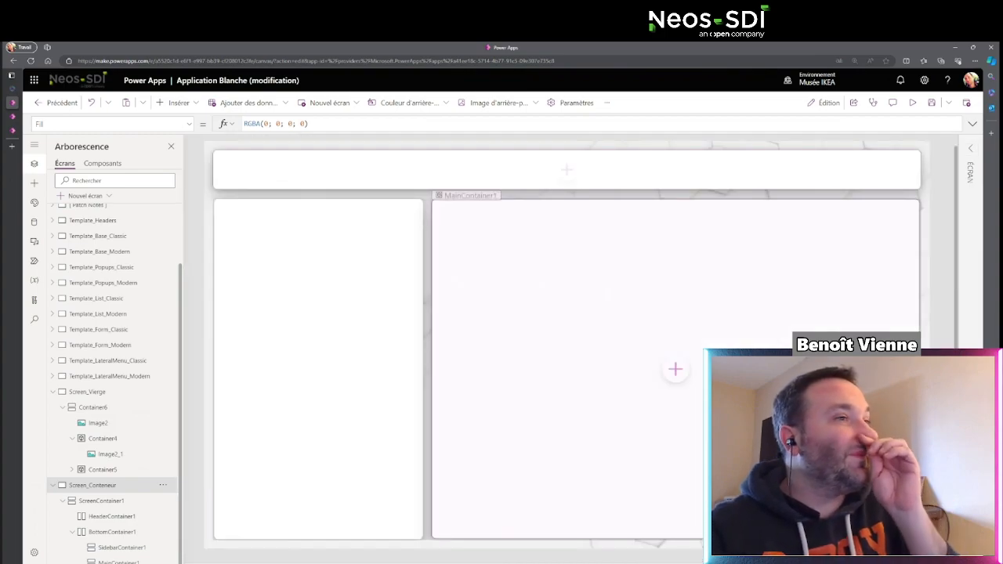
pyautogui.click(675, 369)
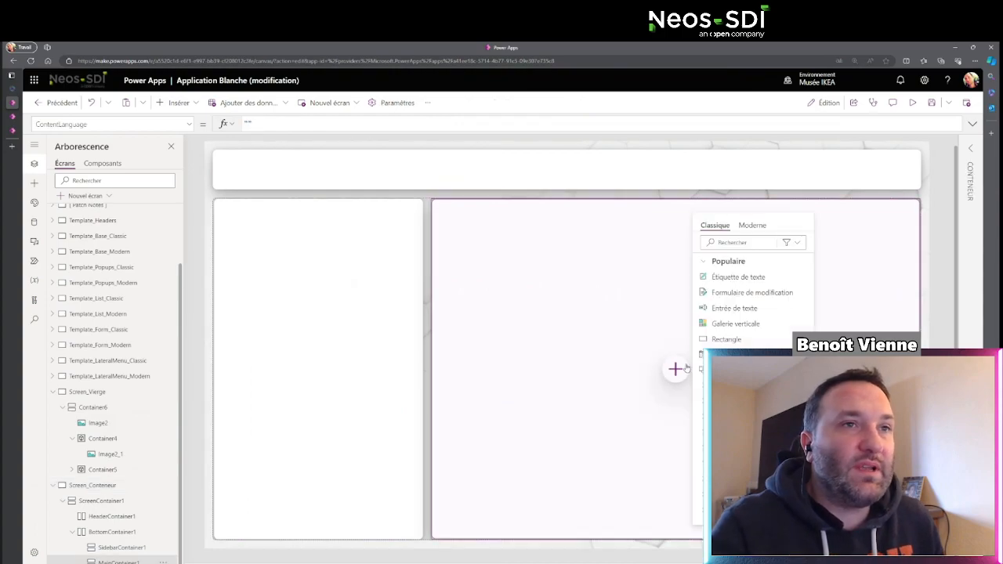
pyautogui.click(754, 225)
pyautogui.scroll(-2, 756, 296)
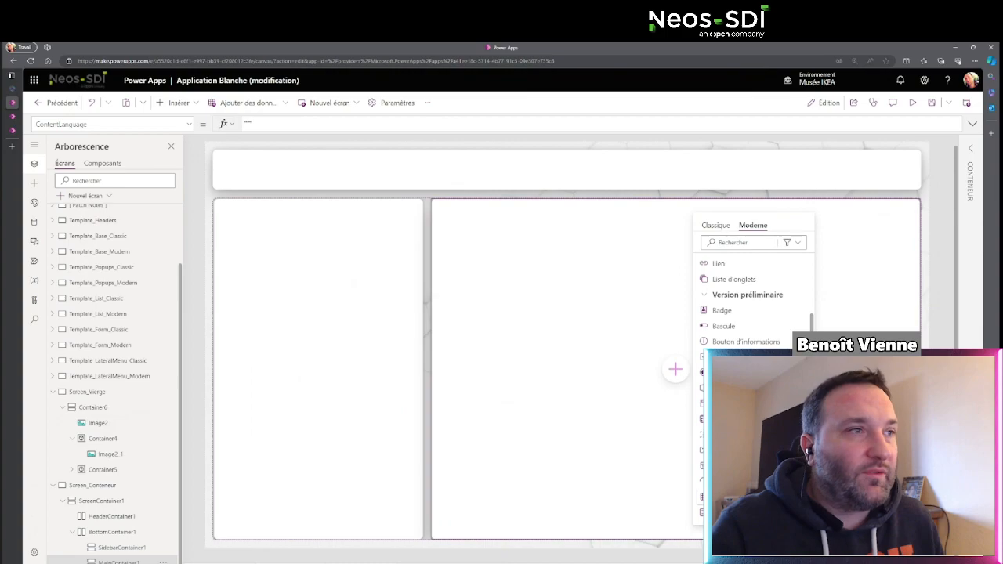
pyautogui.click(691, 431)
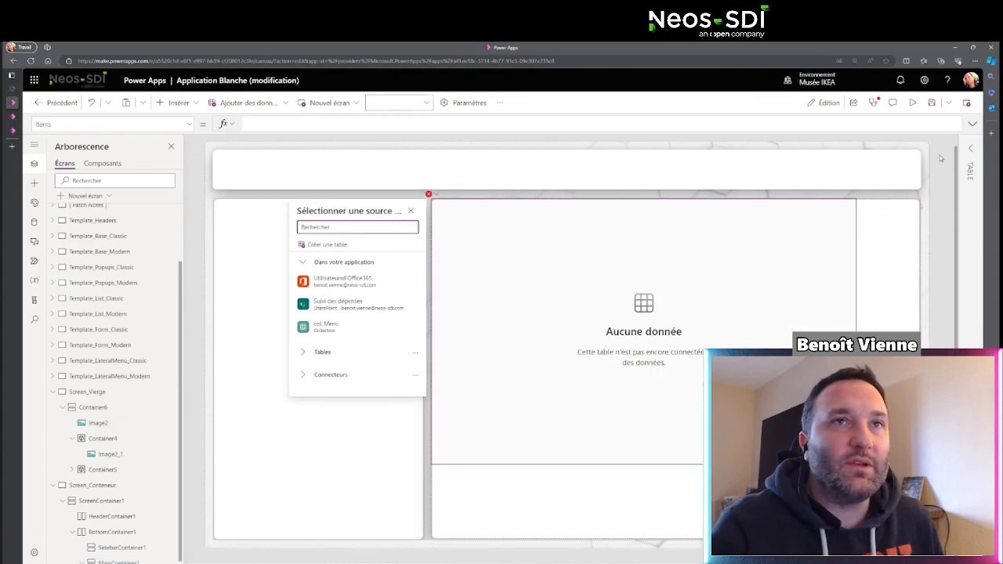
# Step: Make the table fill MainContainer1 in both width and height
pyautogui.click(970, 148)
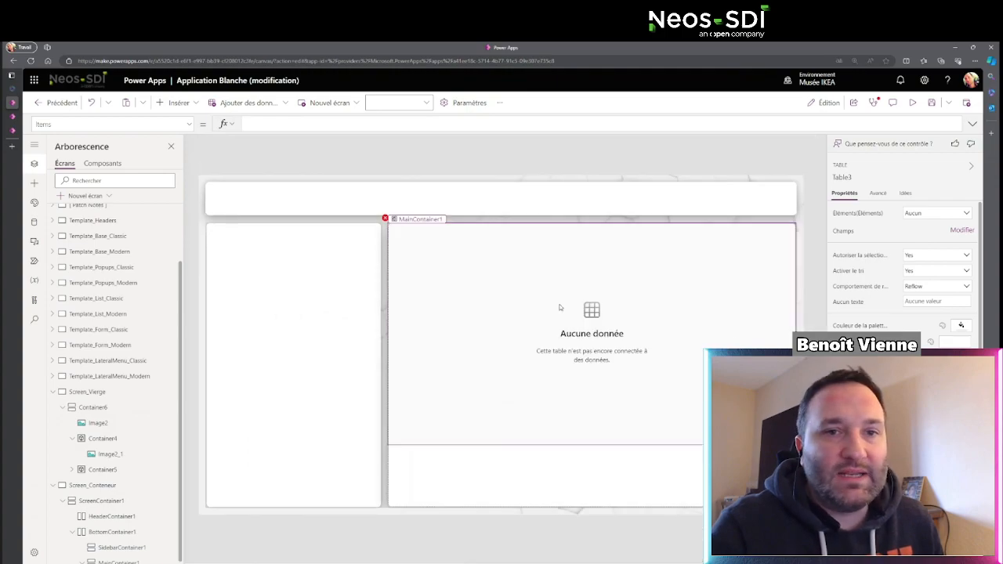
pyautogui.scroll(-1, 906, 275)
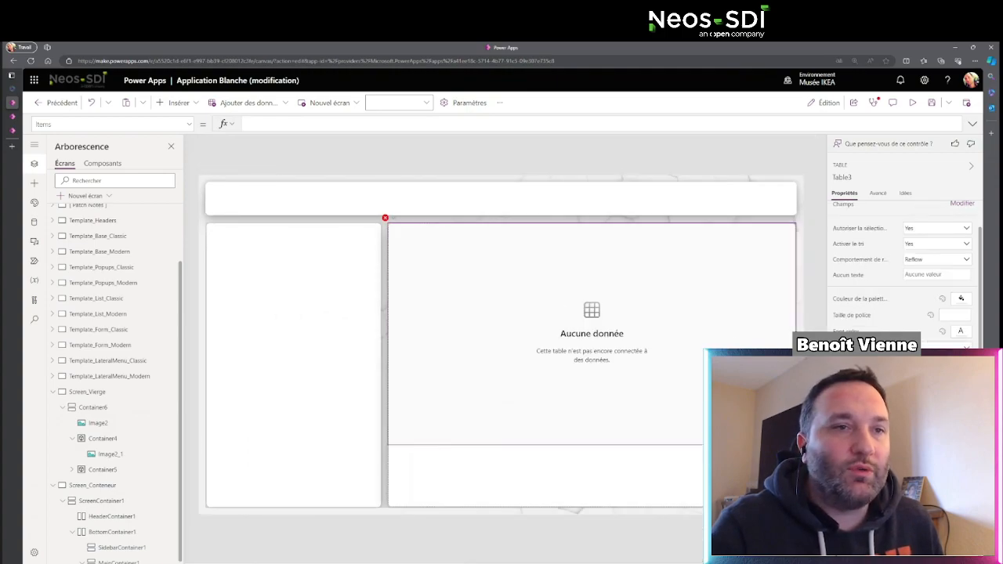
pyautogui.click(93, 485)
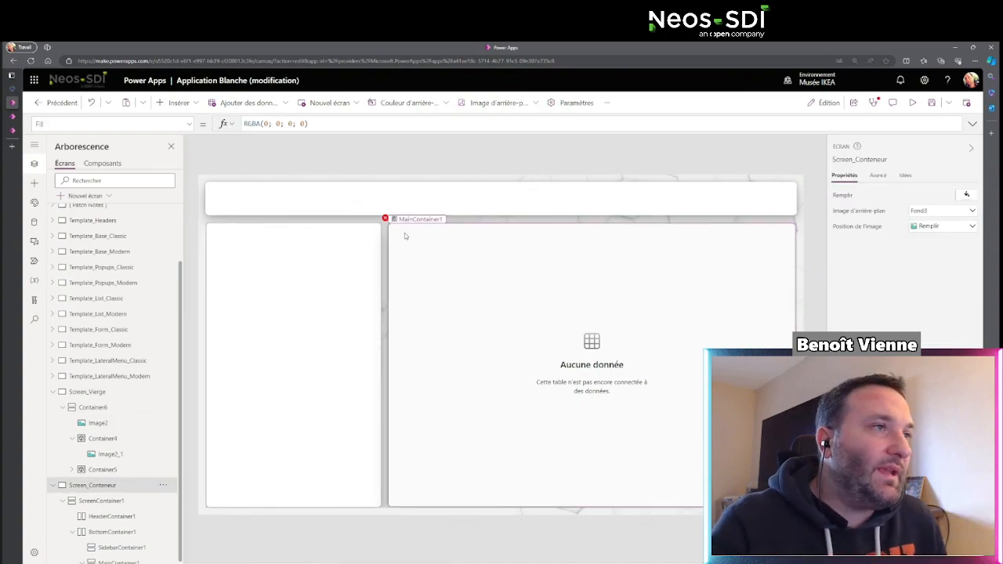
# Step: Correct the table's LayoutMinWidth formula to If(Self.X + 800 > Parent.Width; Parent.Width - Self.X; 800), with semicolons as separators
pyautogui.click(395, 227)
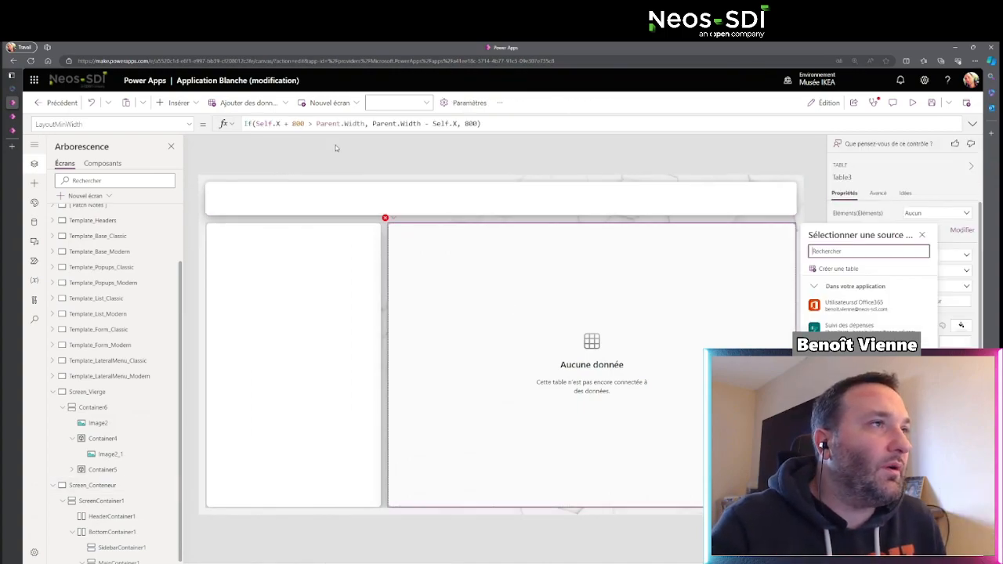
pyautogui.click(367, 124)
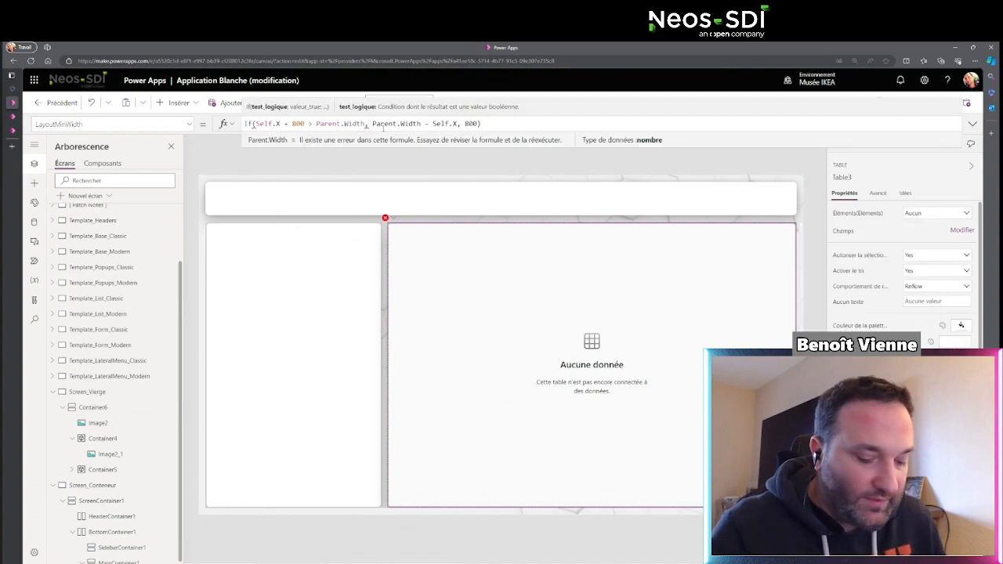
pyautogui.press('BackSpace')
pyautogui.write(';')
pyautogui.press('BackSpace')
pyautogui.write(';')
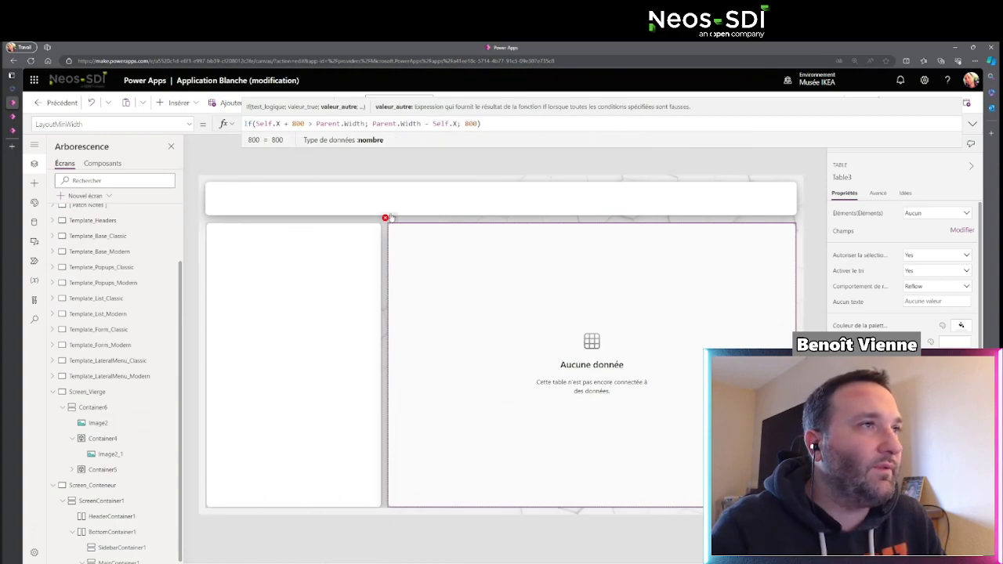
# Step: Correct the table's LayoutMinHeight formula to If(Self.Y + 500 > Parent.Height; Parent.Height - Self.Y; 500), with semicolons as separators
pyautogui.click(387, 218)
pyautogui.click(403, 232)
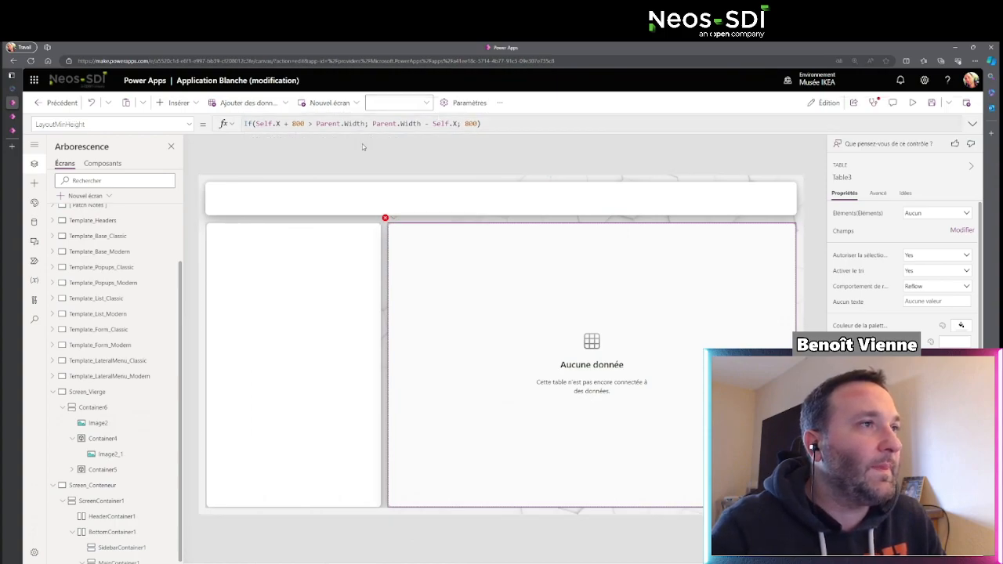
pyautogui.click(385, 217)
pyautogui.click(403, 231)
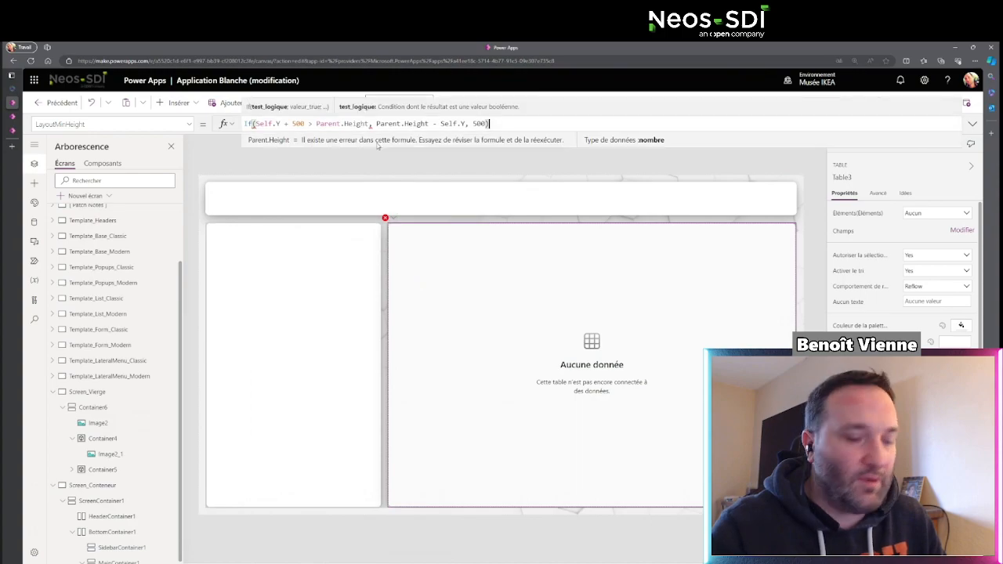
pyautogui.click(373, 124)
pyautogui.press('BackSpace')
pyautogui.write(';')
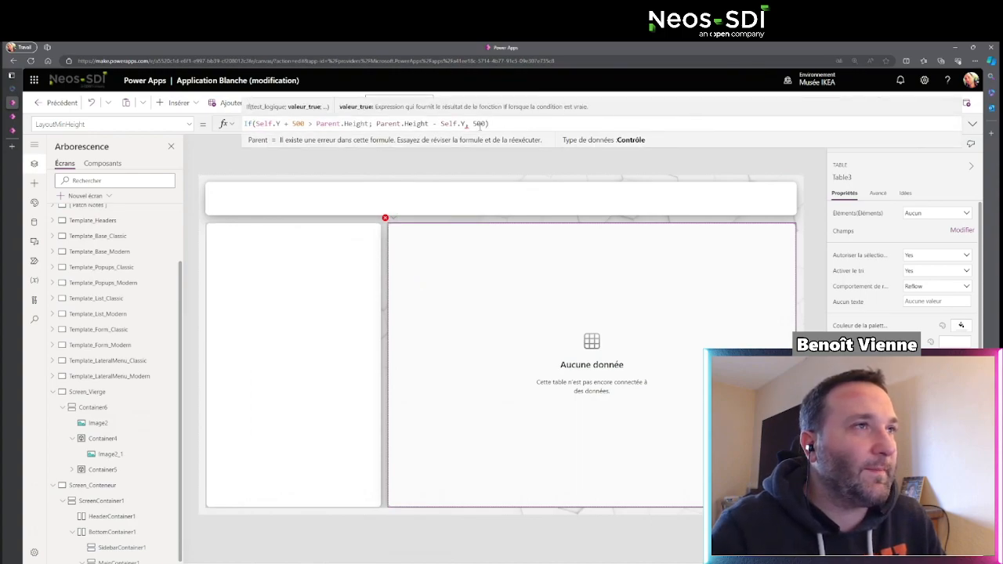
pyautogui.click(469, 124)
pyautogui.press('BackSpace')
pyautogui.write(';')
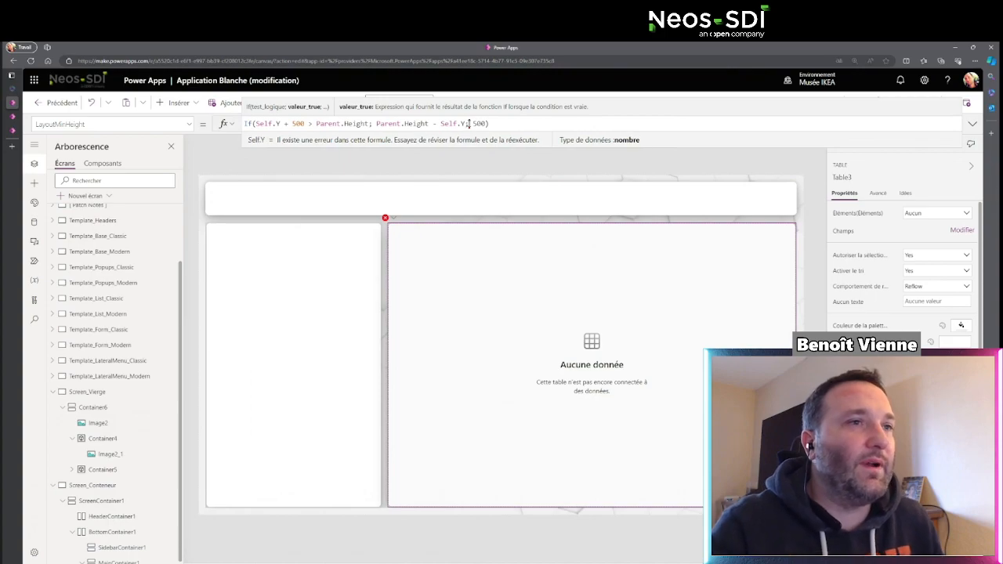
pyautogui.click(659, 436)
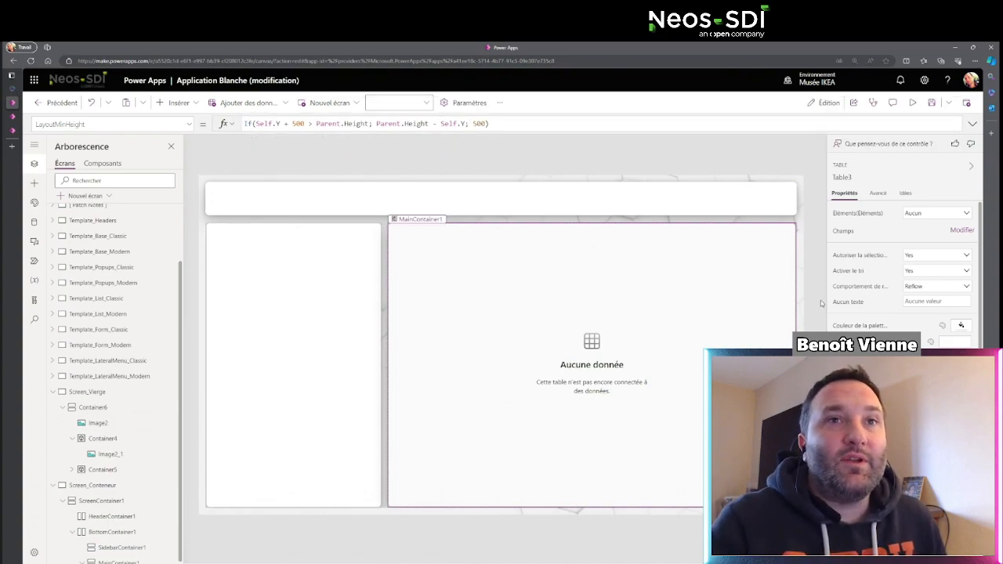
# Step: Try to use Utilisateursd'Office365 as the table's data source and check its fields and Items formula
pyautogui.click(938, 214)
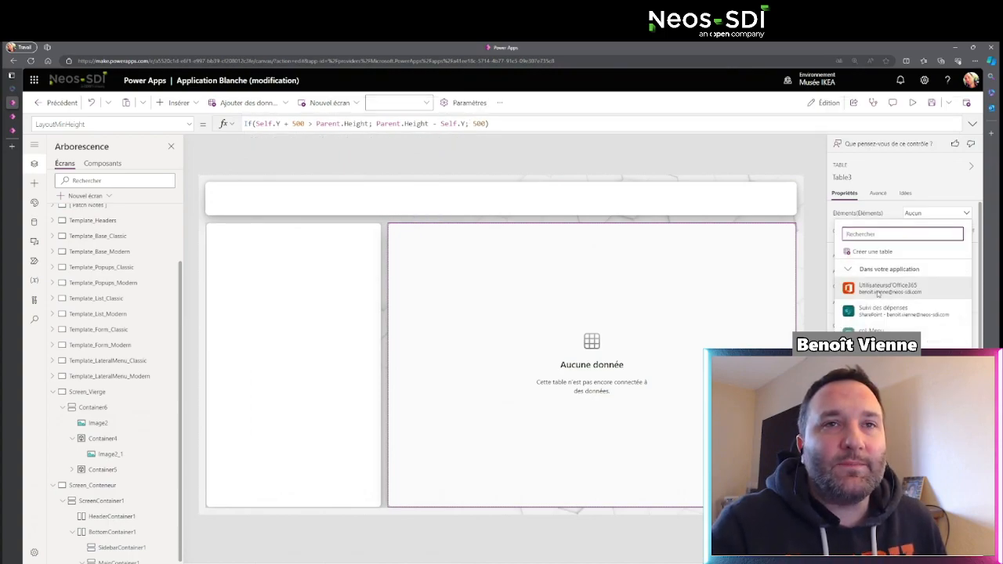
pyautogui.click(878, 289)
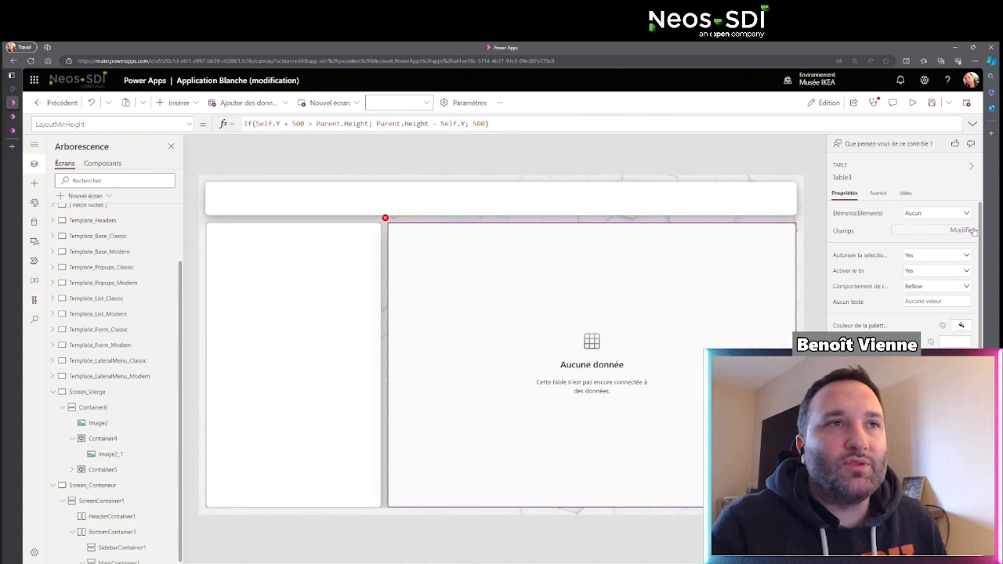
pyautogui.click(961, 230)
pyautogui.click(916, 215)
pyautogui.click(915, 215)
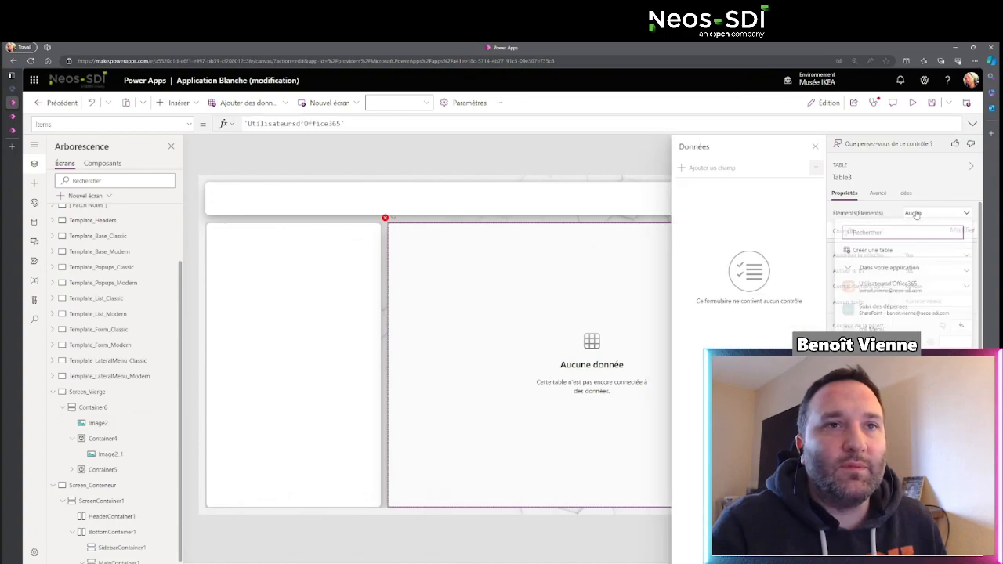
pyautogui.click(880, 291)
pyautogui.click(357, 123)
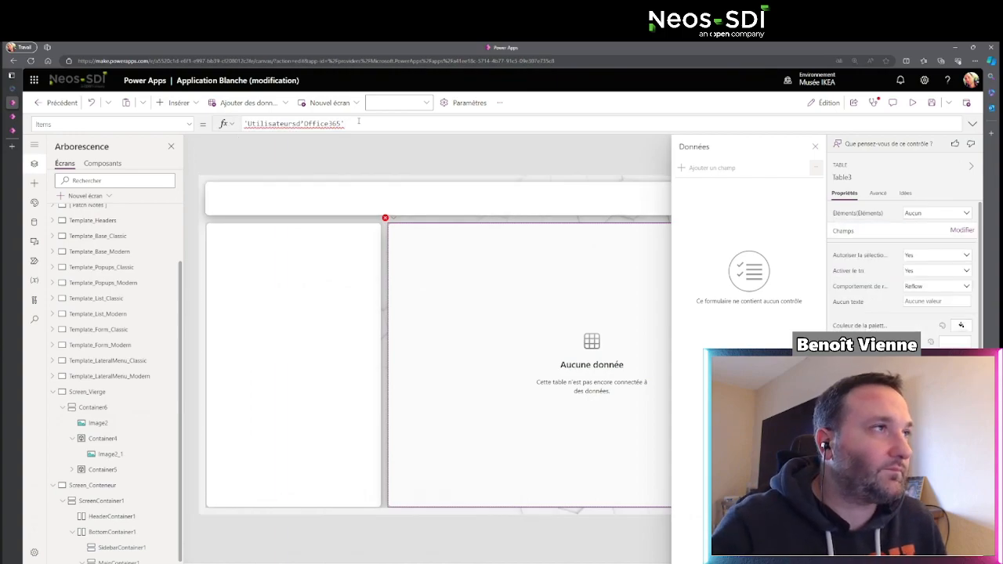
# Step: Set the table's data source to the SharePoint list Suivi des dépenses and close its field list
pyautogui.click(925, 212)
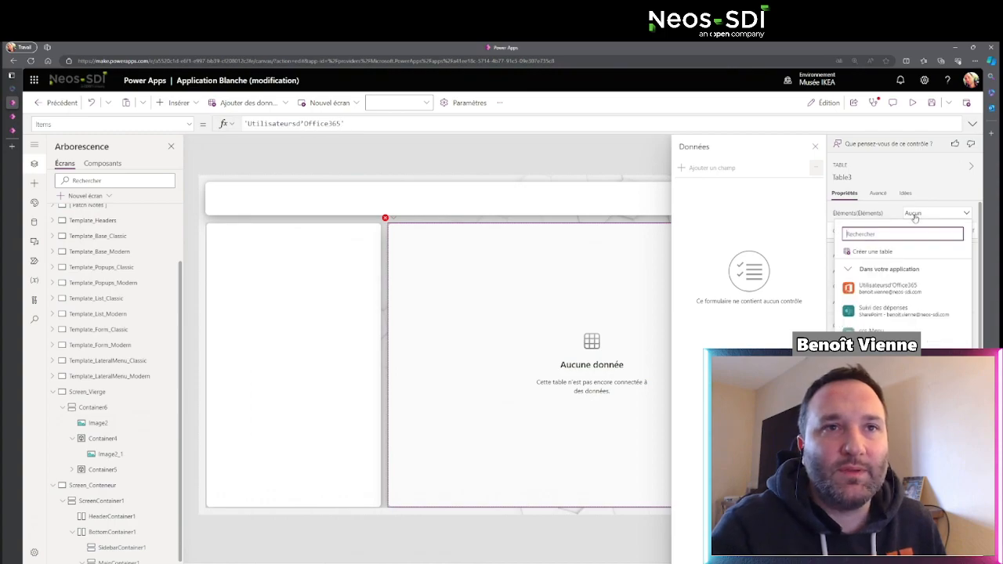
pyautogui.click(909, 311)
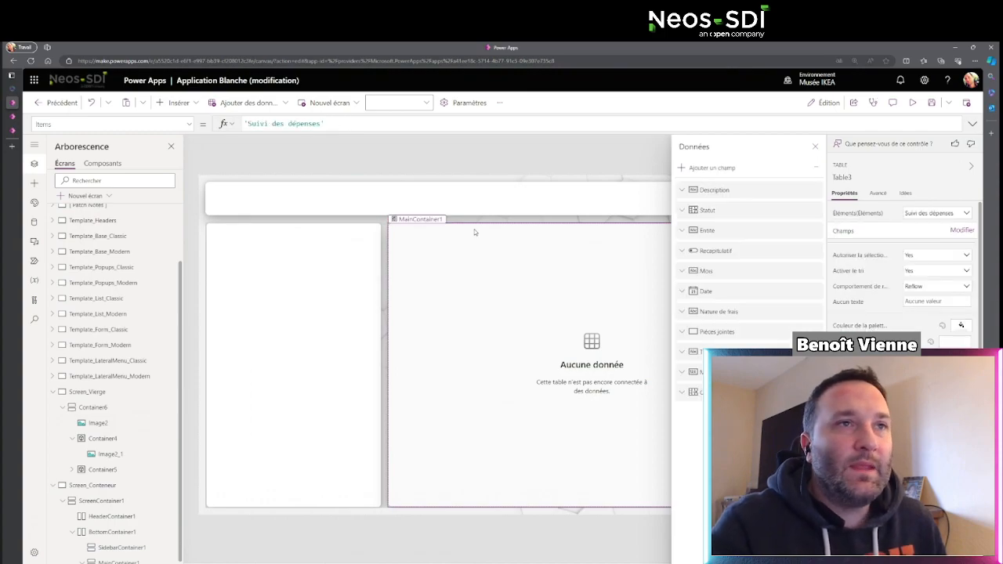
pyautogui.click(813, 149)
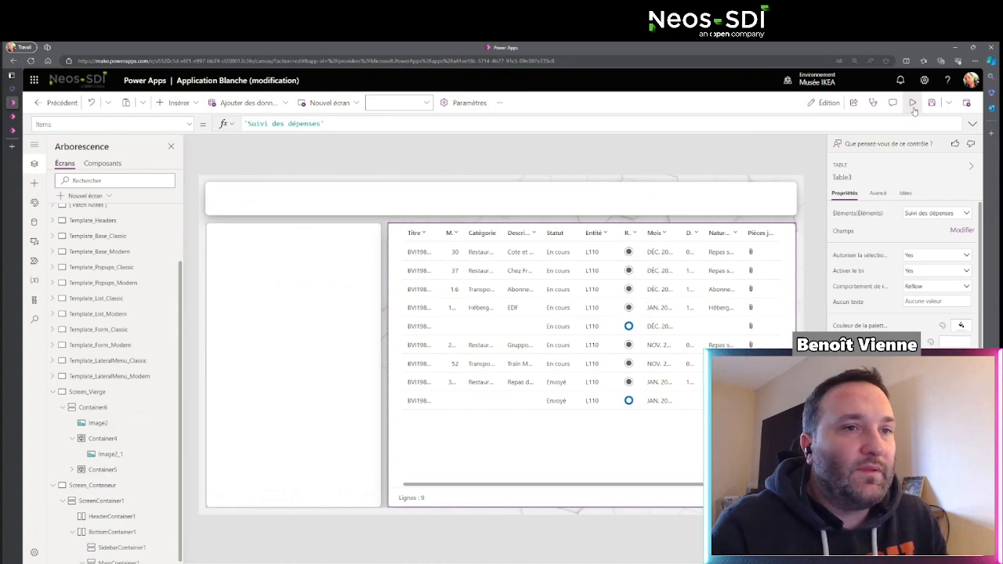
# Step: Preview the screen on an Apple iPhone 11, check how the containers and table adapt, and close the preview
pyautogui.press('F5')
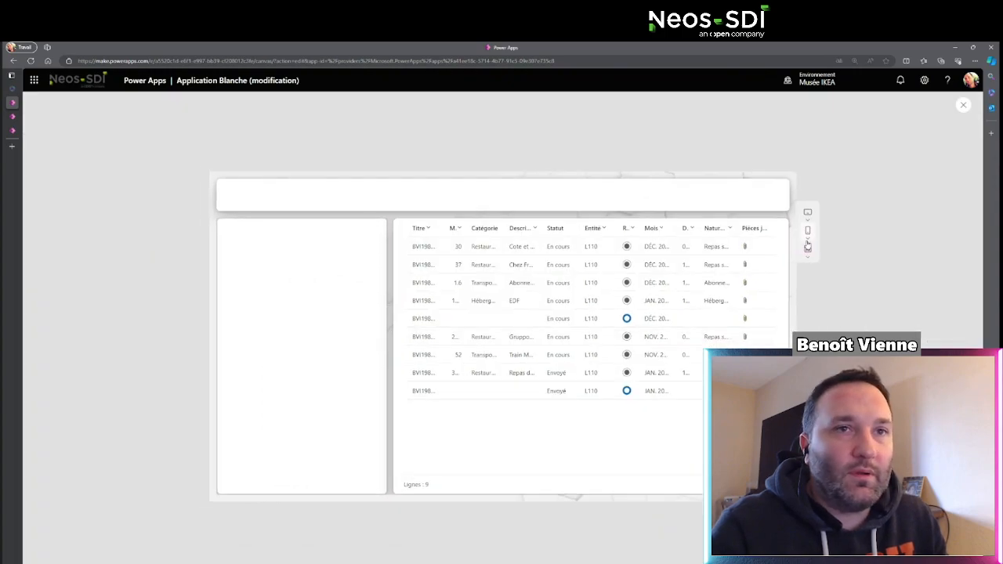
pyautogui.click(807, 231)
pyautogui.click(845, 322)
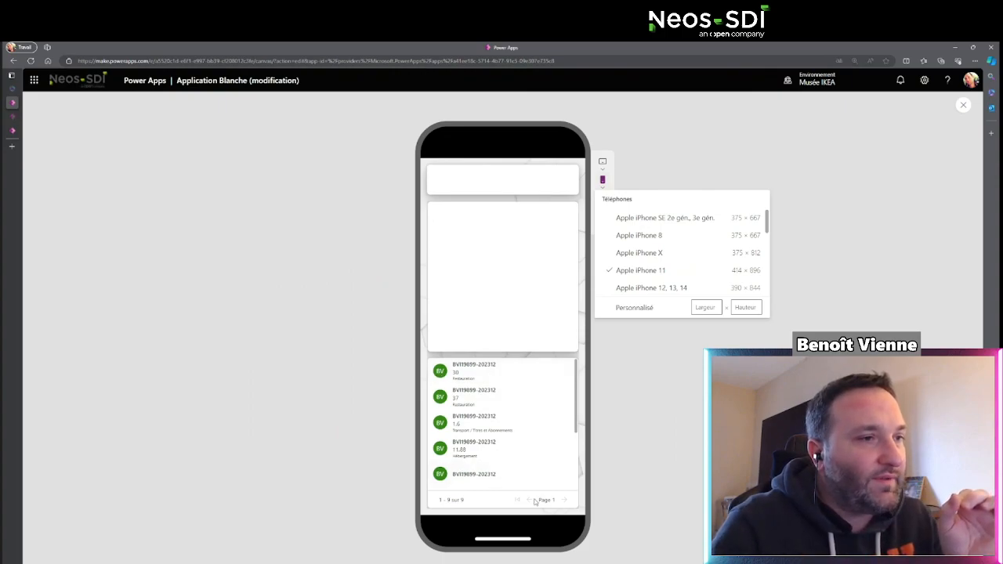
pyautogui.click(465, 502)
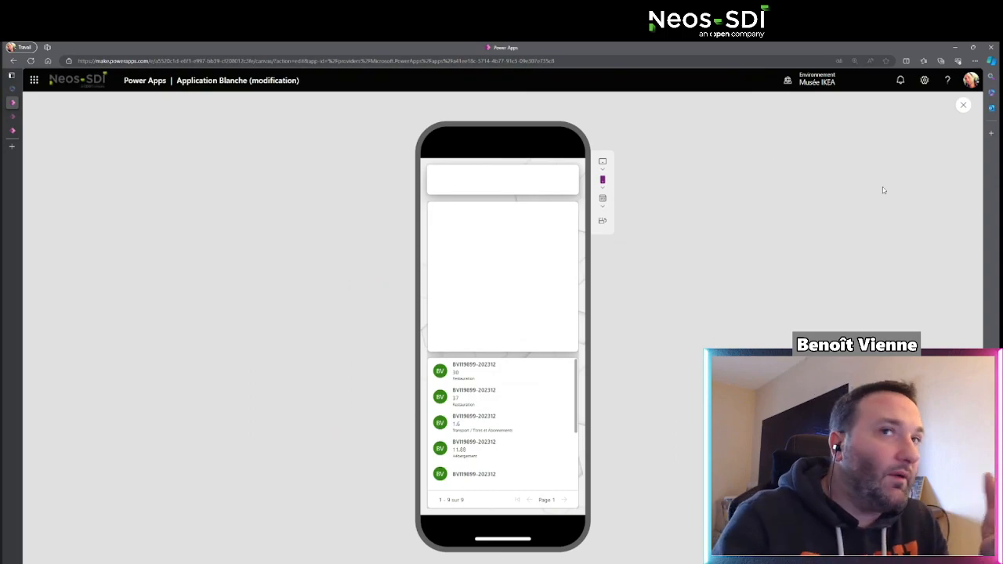
pyautogui.click(962, 107)
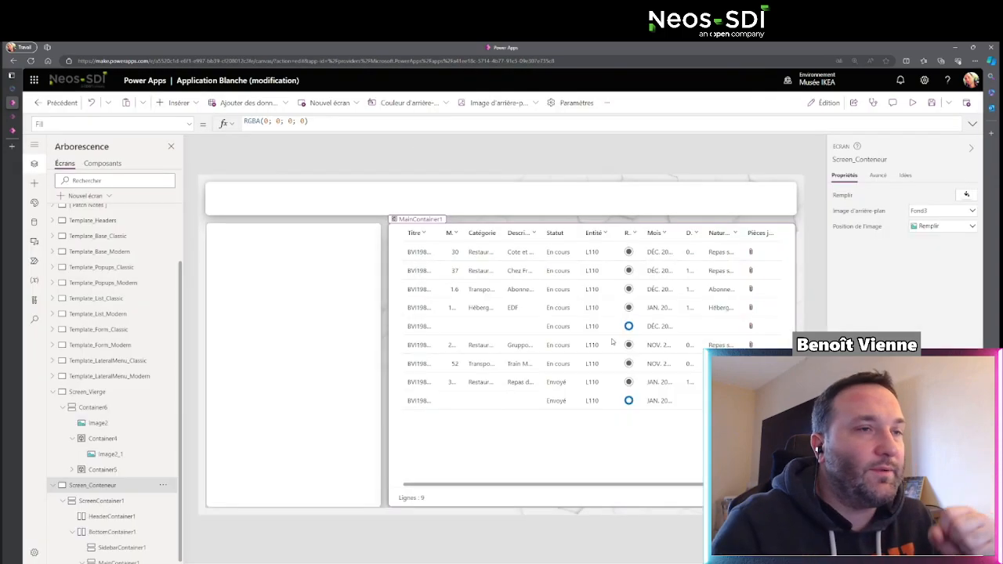
# Step: Insert a modern Formulaire control into the empty SidebarContainer1 of Screen_Conteneur
pyautogui.click(286, 361)
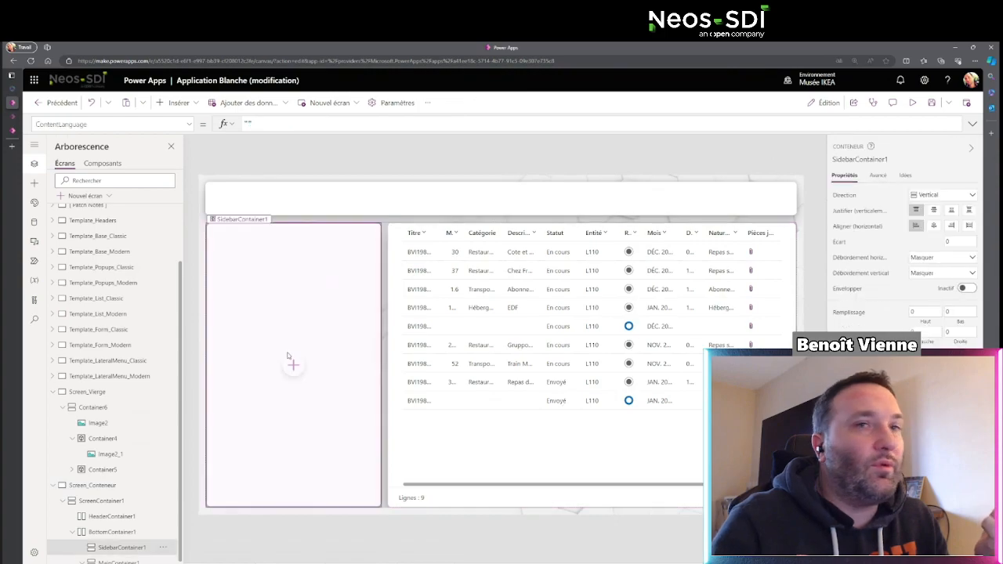
pyautogui.click(292, 365)
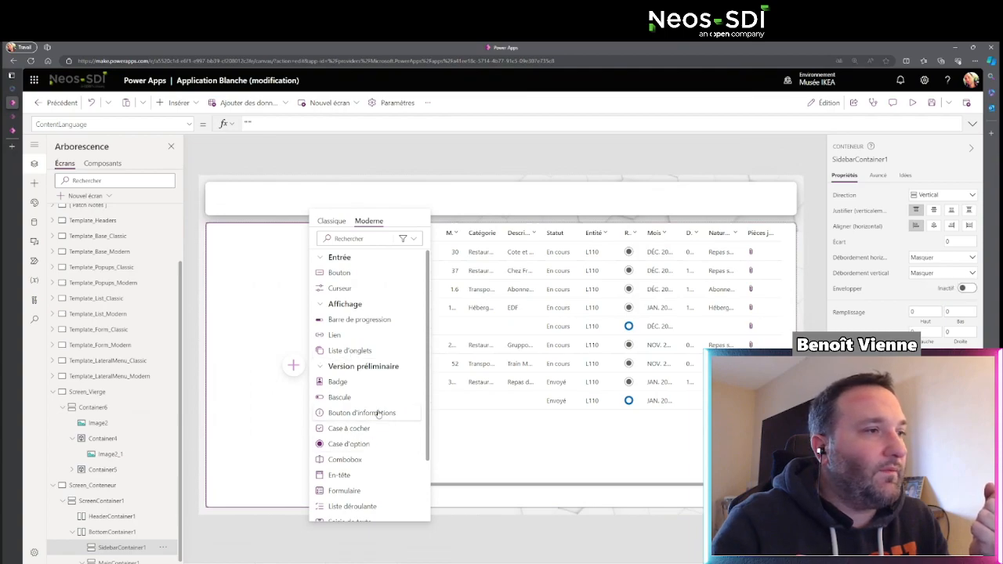
pyautogui.scroll(-2, 378, 413)
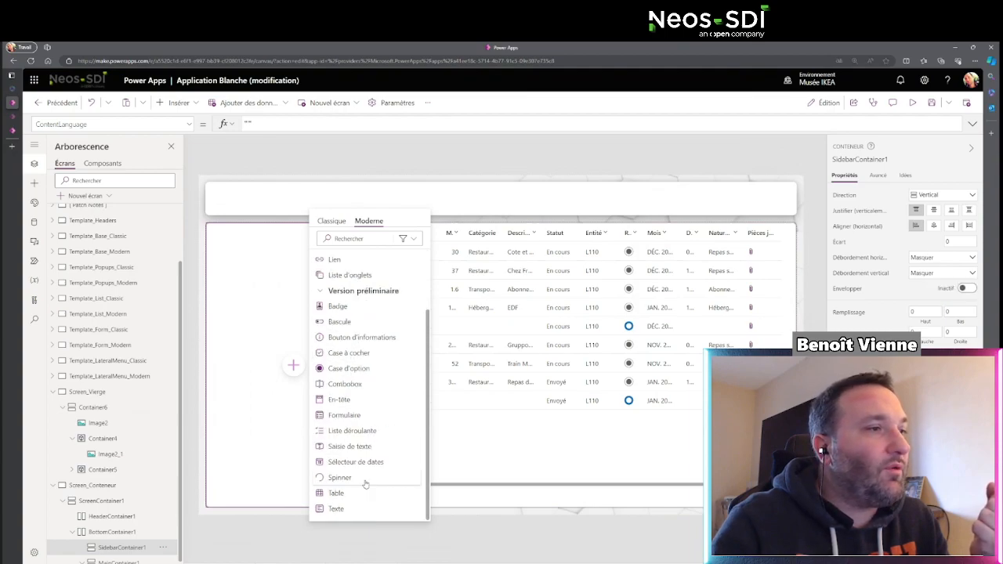
pyautogui.click(356, 421)
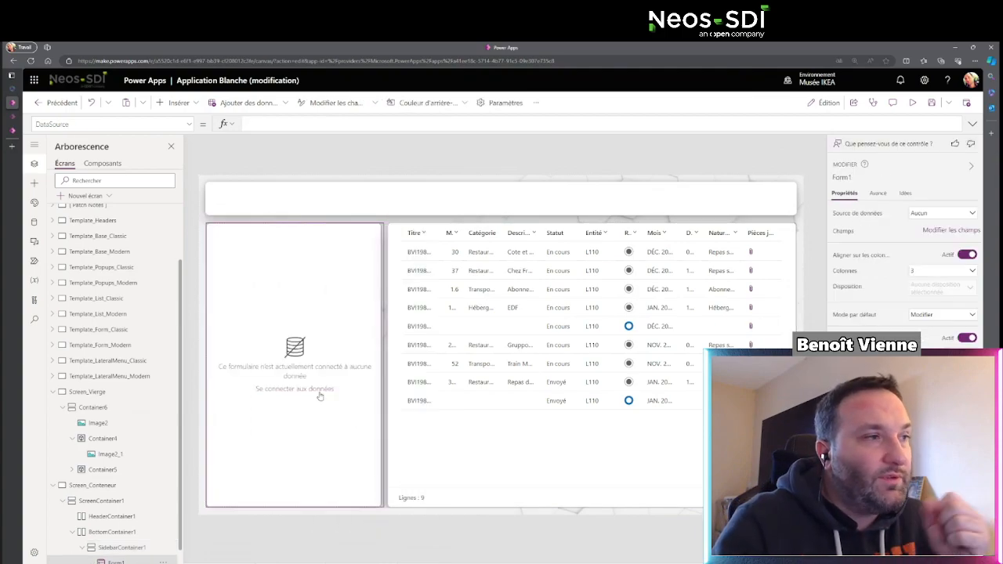
# Step: Choose Utilisateursd'Office365 as the form's data source and extend its DataSource formula with the SearchUserV2 function
pyautogui.click(957, 215)
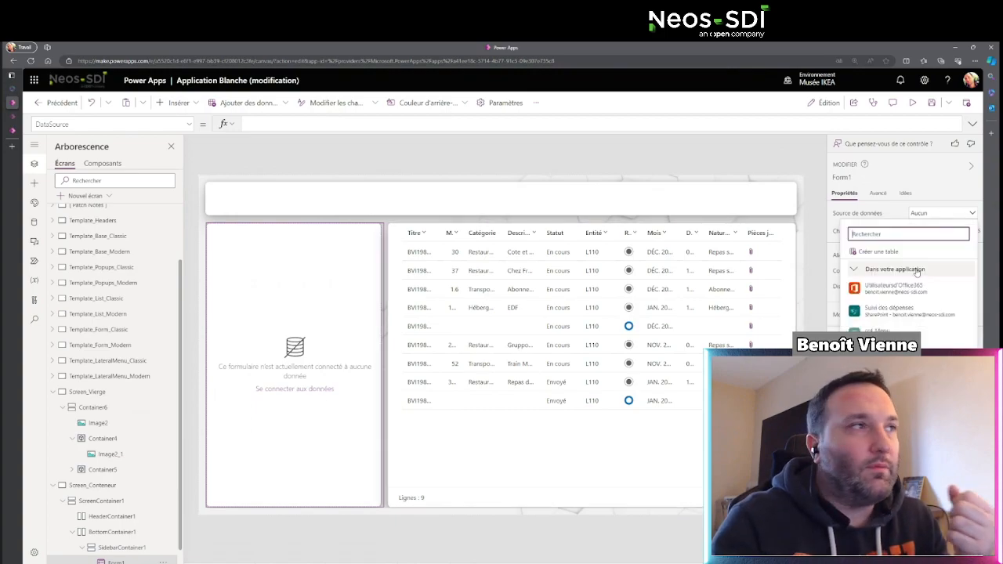
pyautogui.click(913, 290)
pyautogui.click(385, 123)
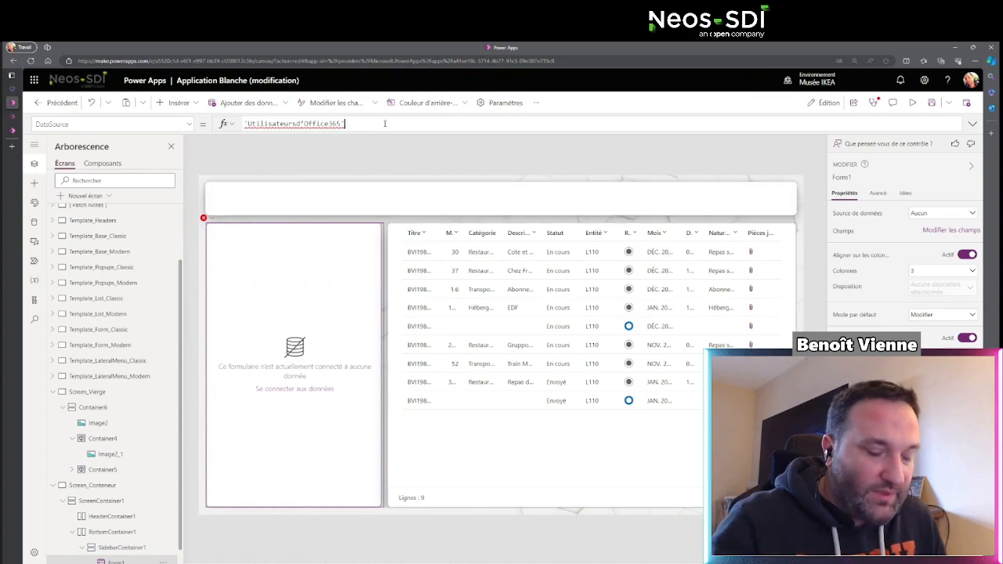
pyautogui.write('.')
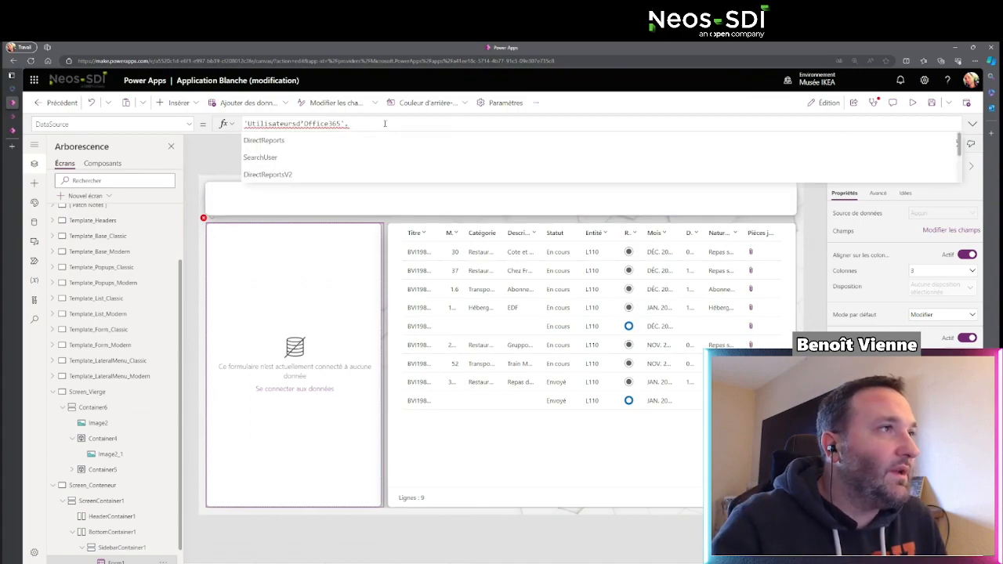
pyautogui.scroll(-1, 340, 156)
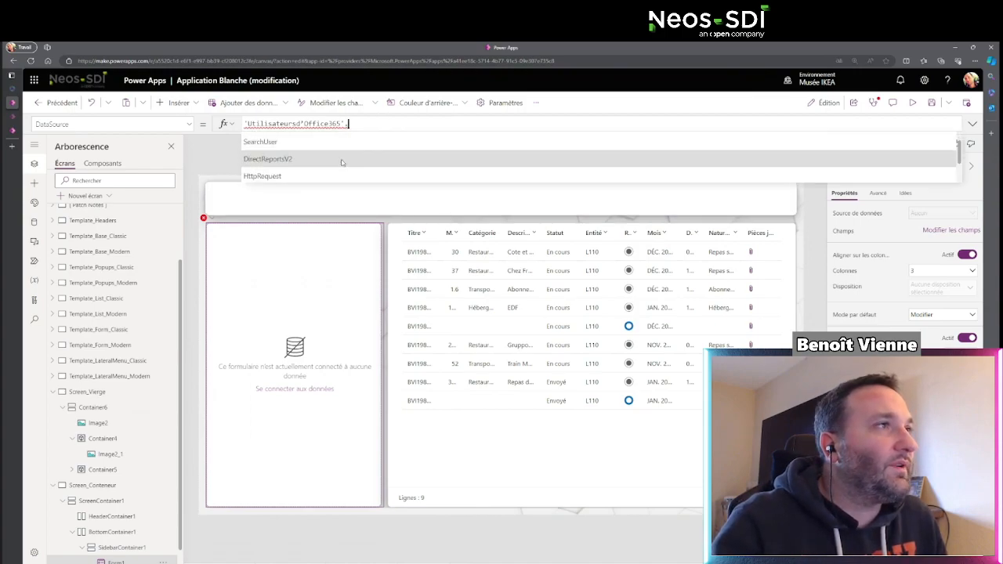
pyautogui.scroll(-1, 341, 159)
pyautogui.write('se')
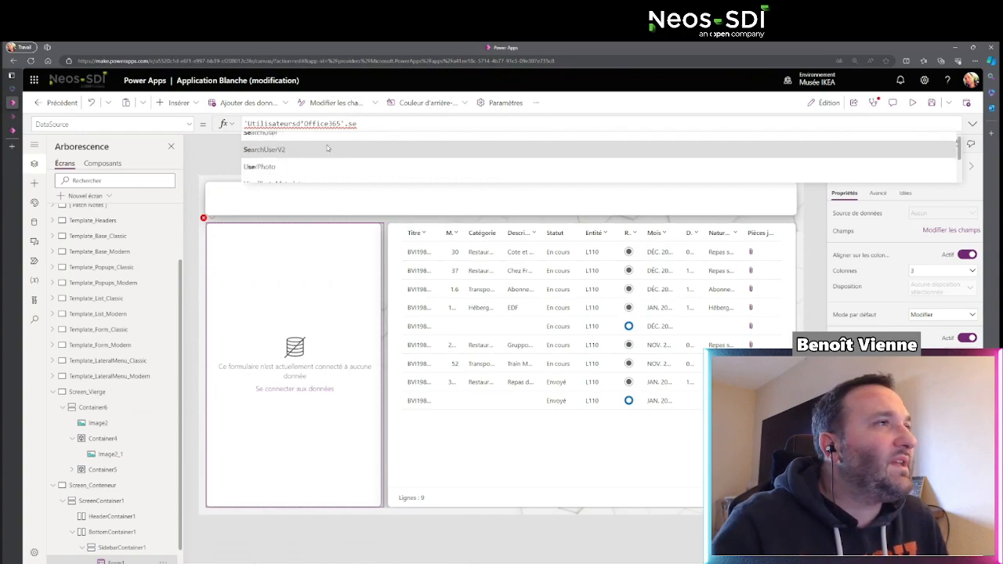
pyautogui.scroll(1, 327, 157)
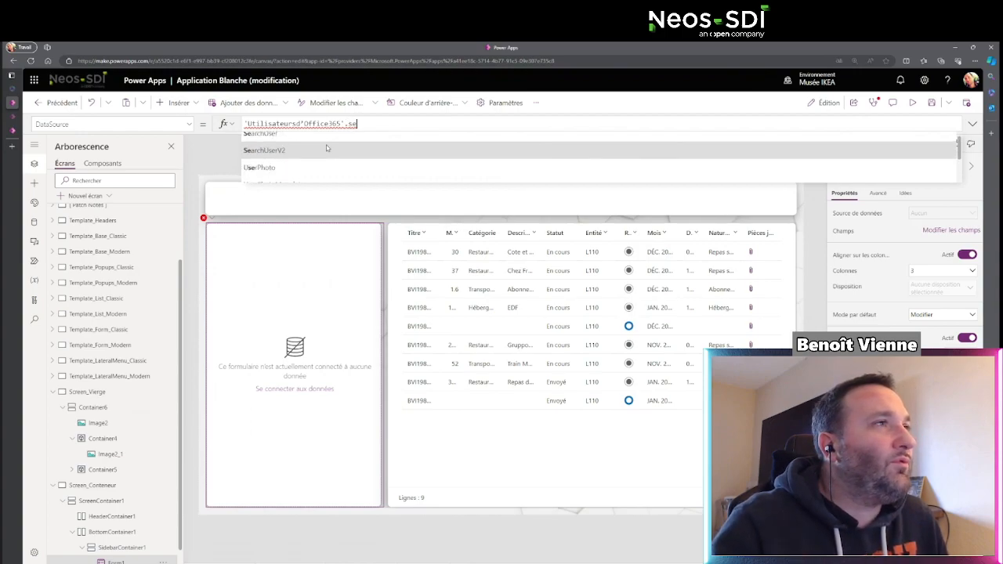
pyautogui.click(327, 157)
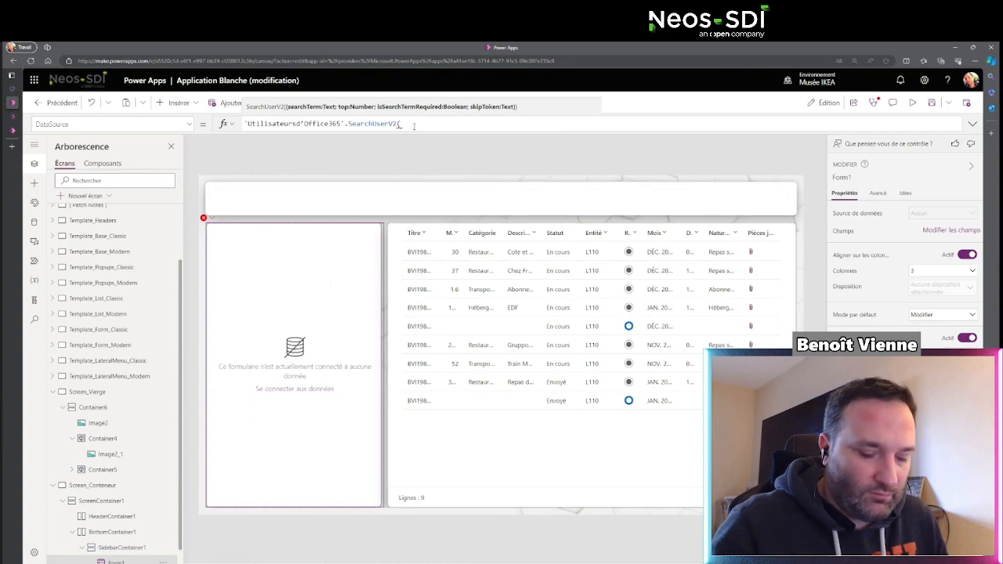
# Step: Give SearchUserV2 a record with a first name as searchTerm and top 15, append .value, and check the form's field list
pyautogui.write('{')
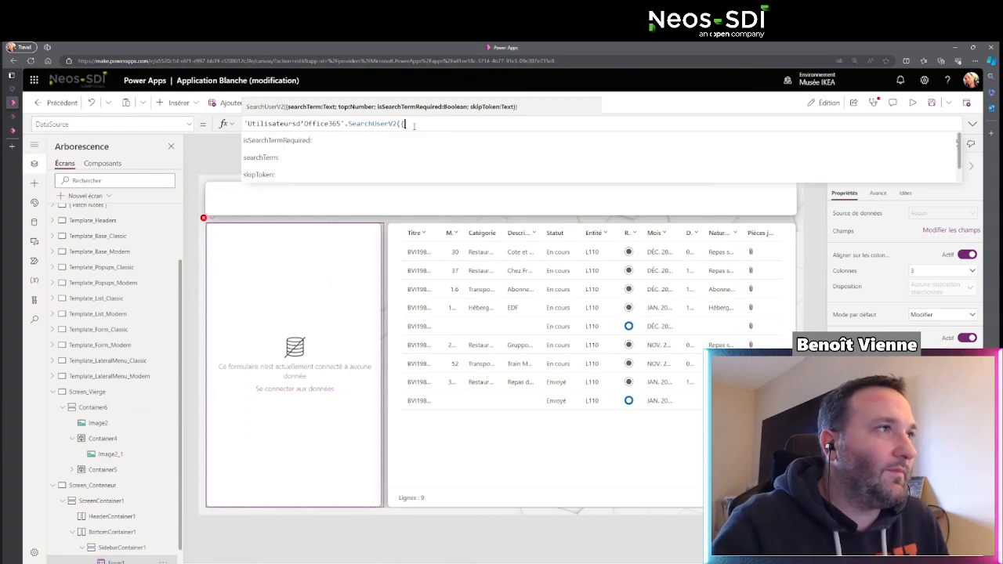
pyautogui.click(374, 157)
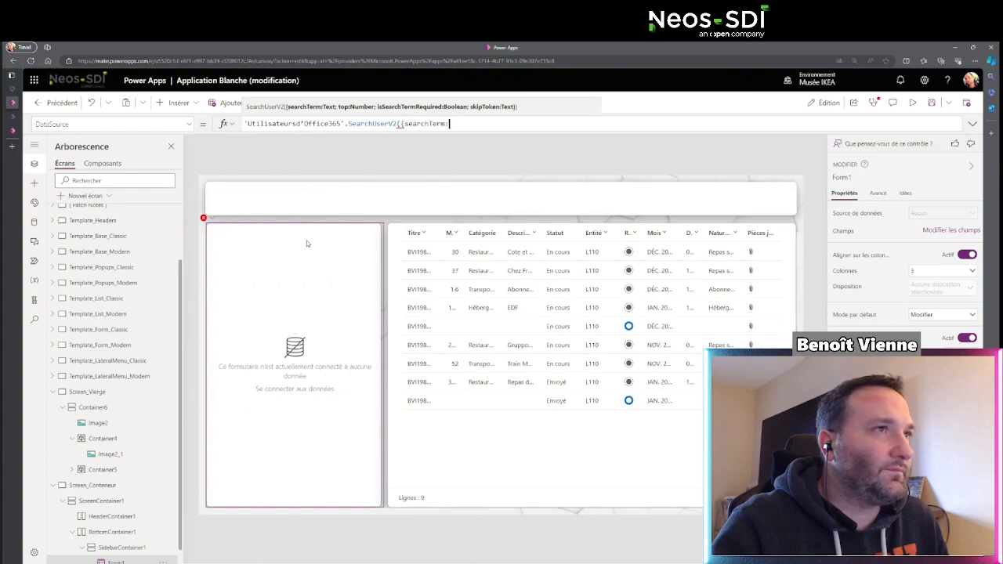
pyautogui.write('"Beno')
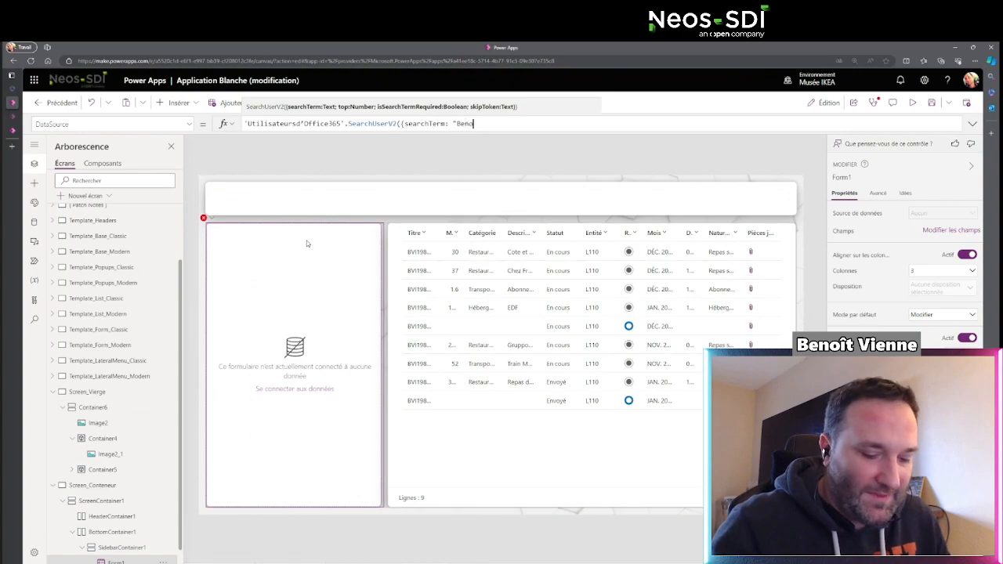
pyautogui.write('it"')
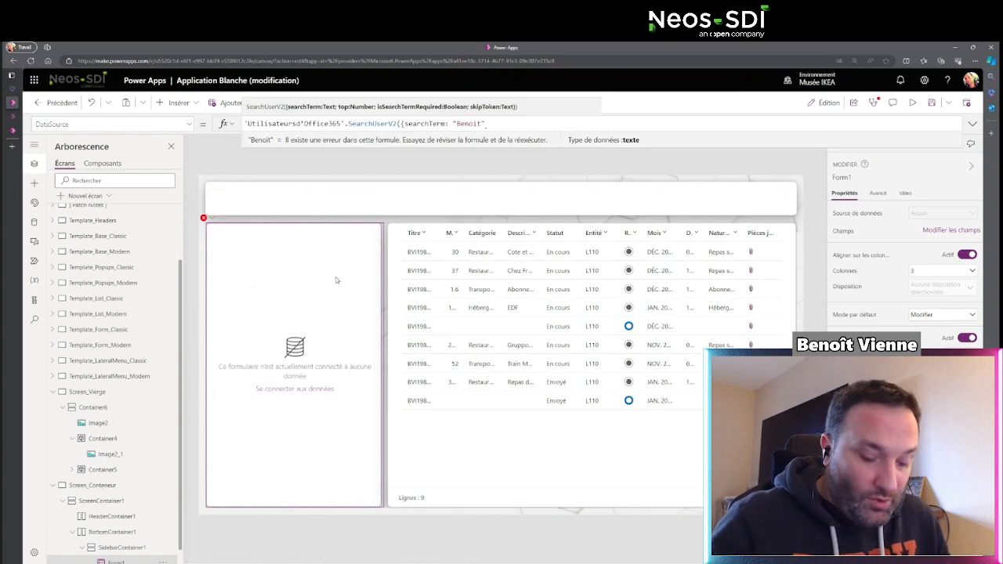
pyautogui.write(',')
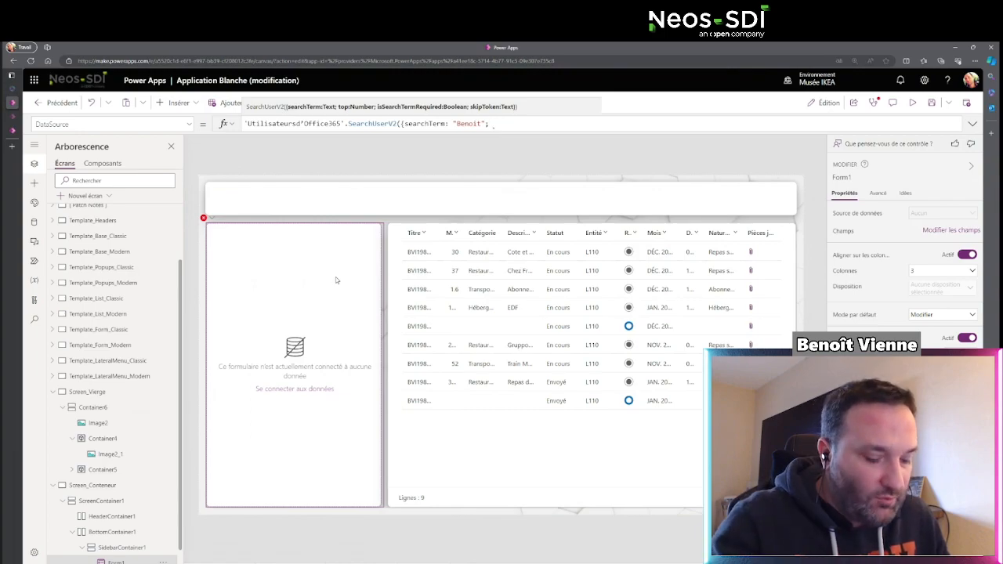
pyautogui.write('t')
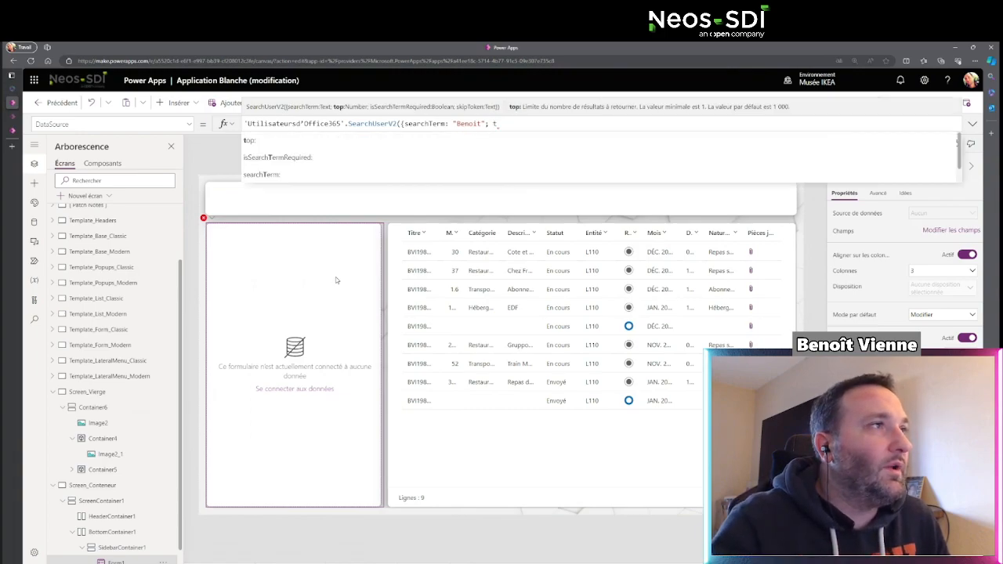
pyautogui.write('op:')
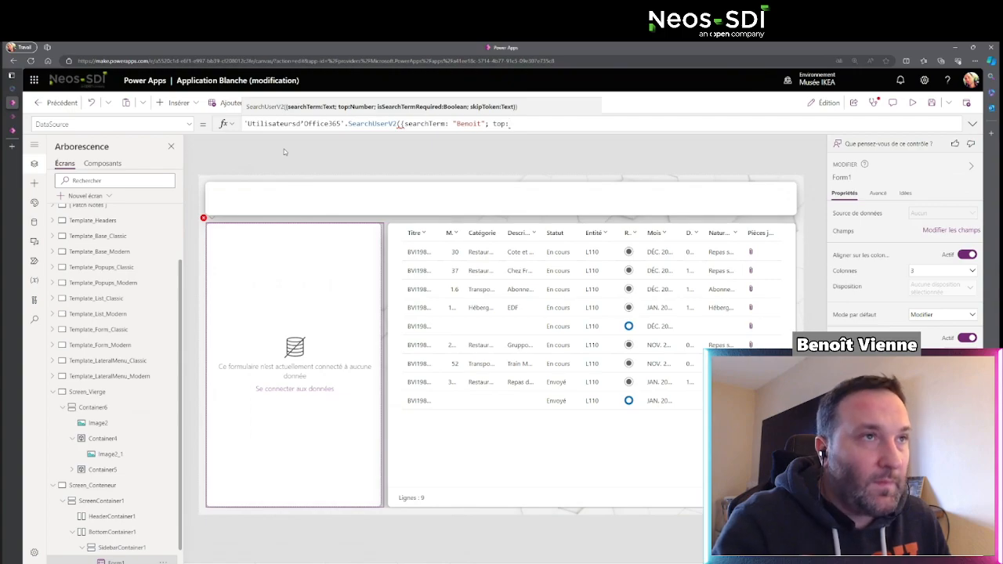
pyautogui.write('15}).')
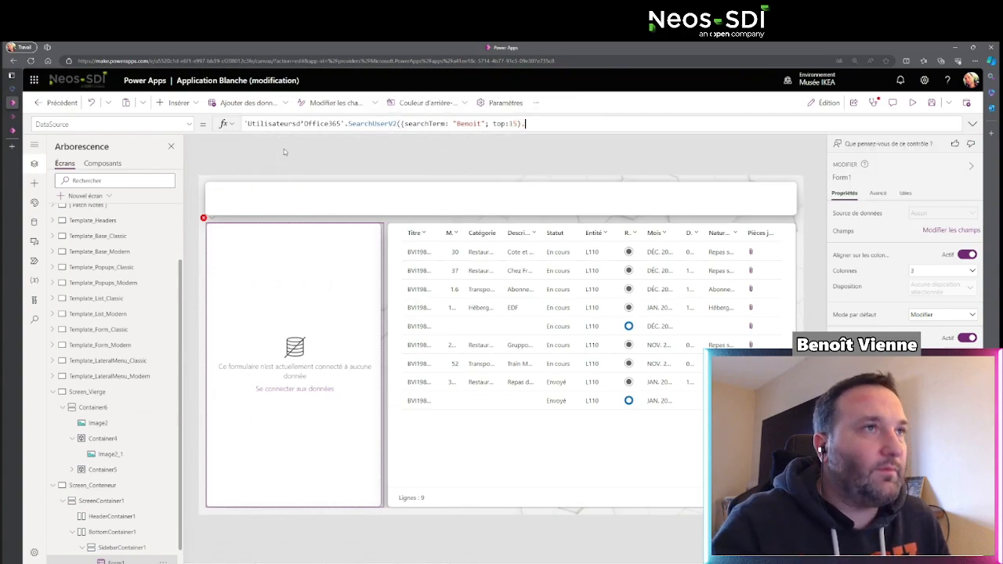
pyautogui.write('value')
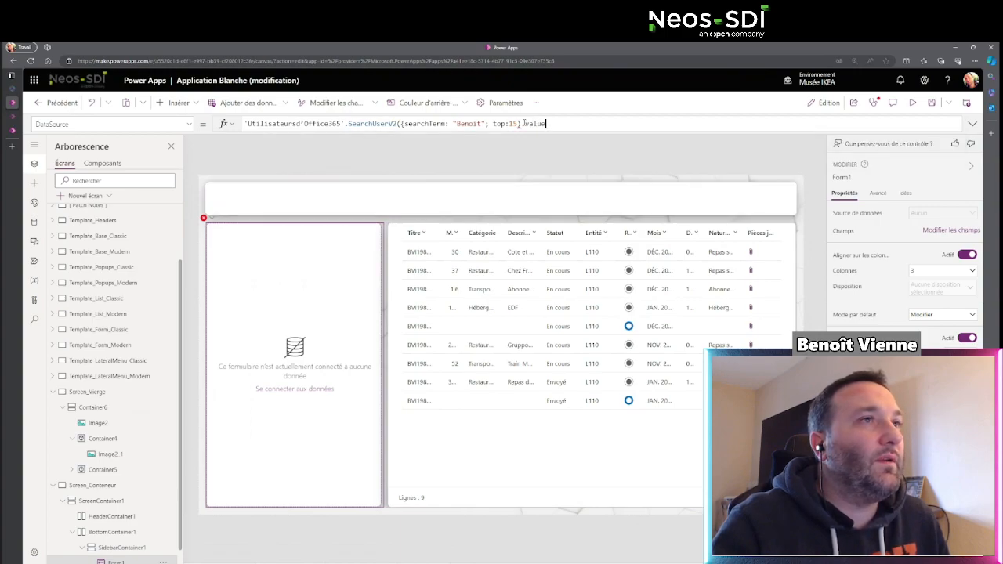
pyautogui.click(518, 124)
pyautogui.write(')')
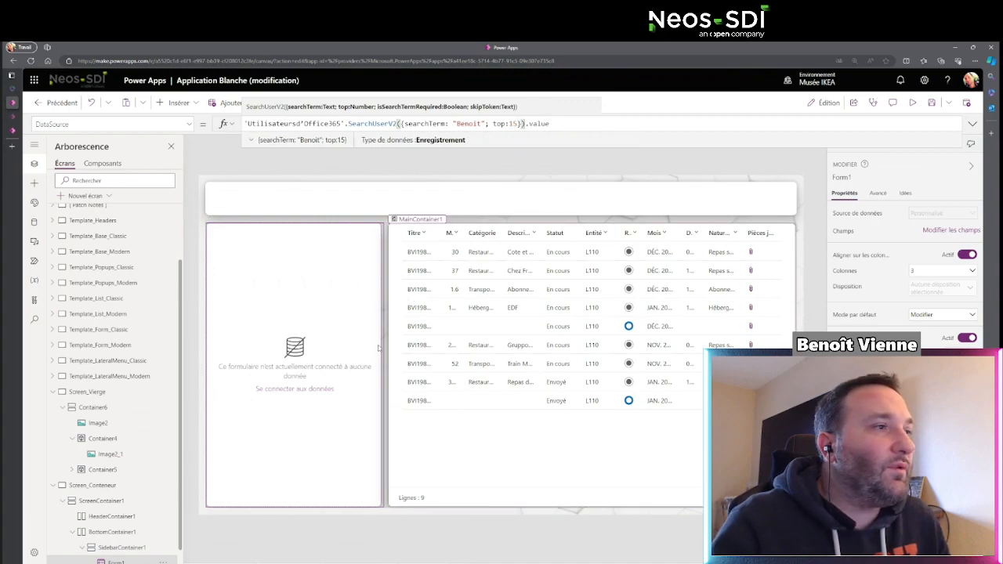
pyautogui.click(306, 389)
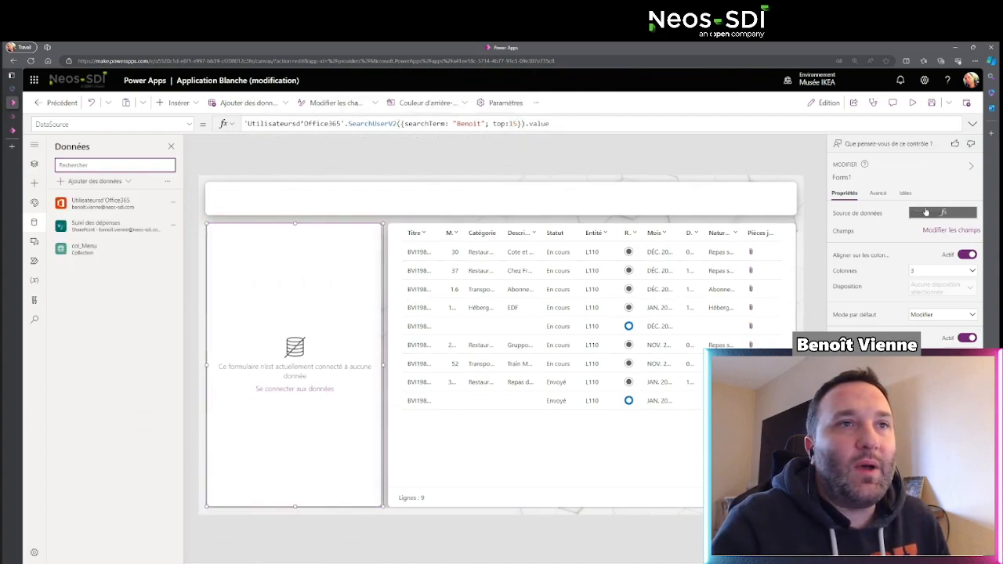
pyautogui.click(947, 232)
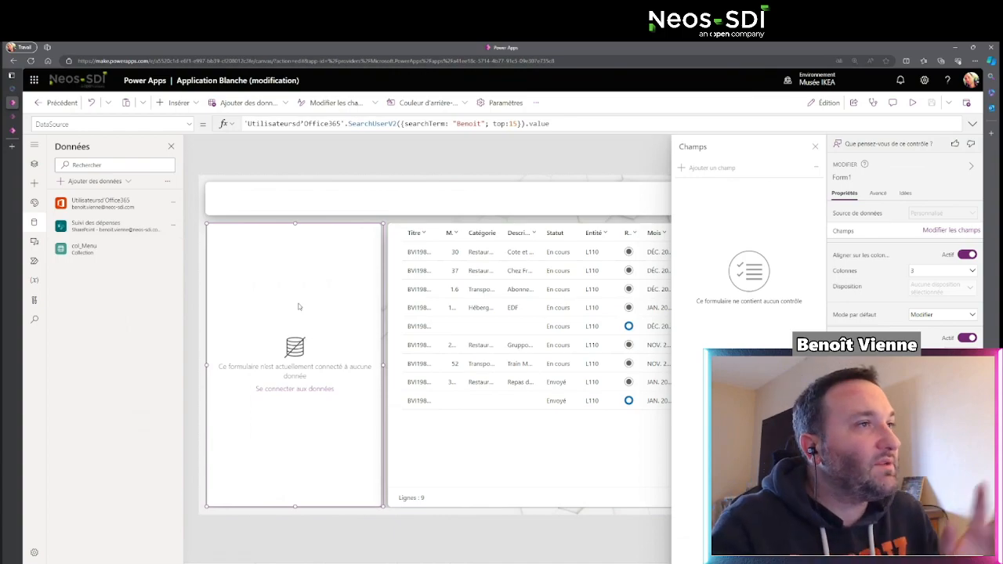
# Step: Insert a modern En-tête control into the empty HeaderContainer1 of Screen_Conteneur
pyautogui.click(388, 209)
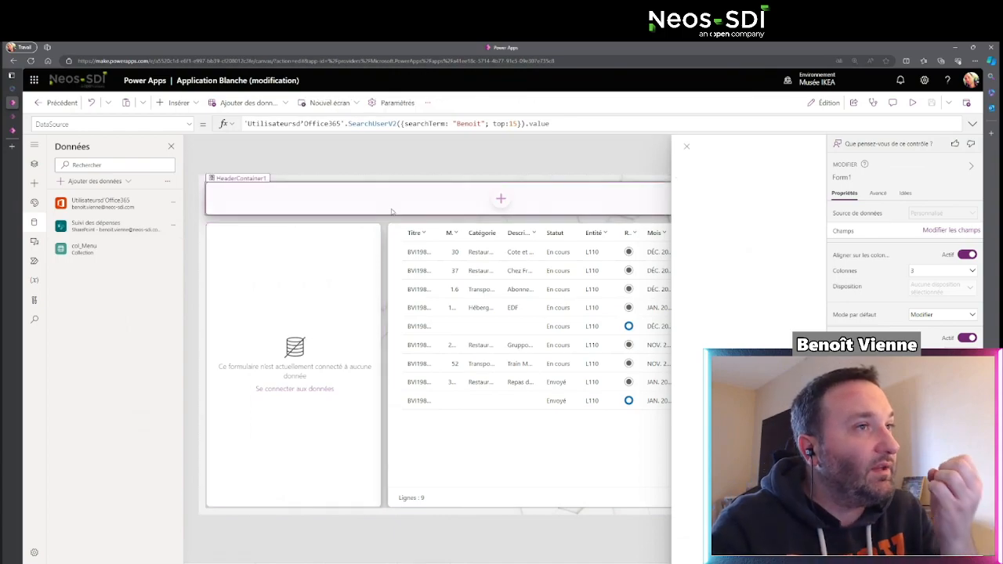
pyautogui.click(500, 200)
pyautogui.scroll(-2, 565, 243)
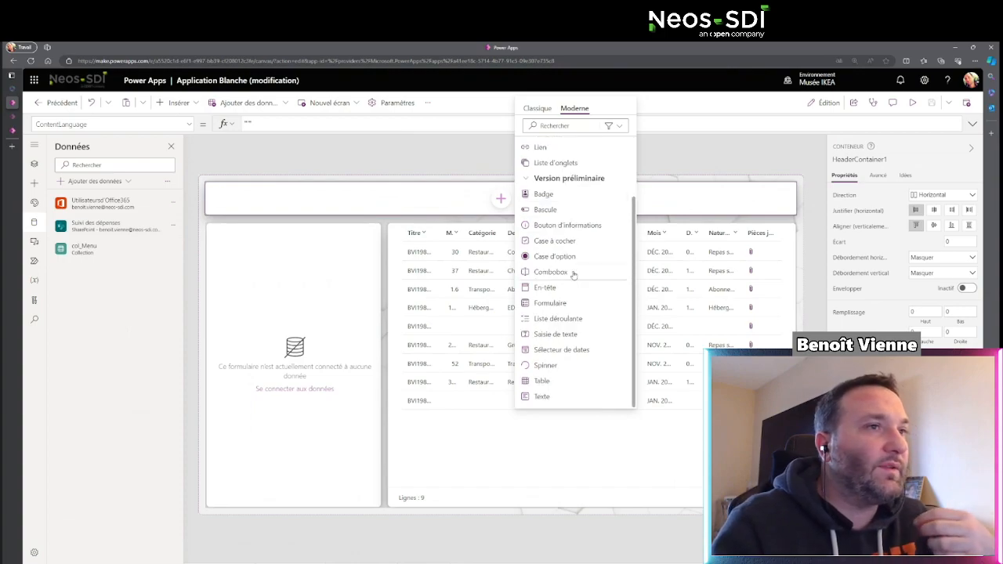
pyautogui.click(546, 288)
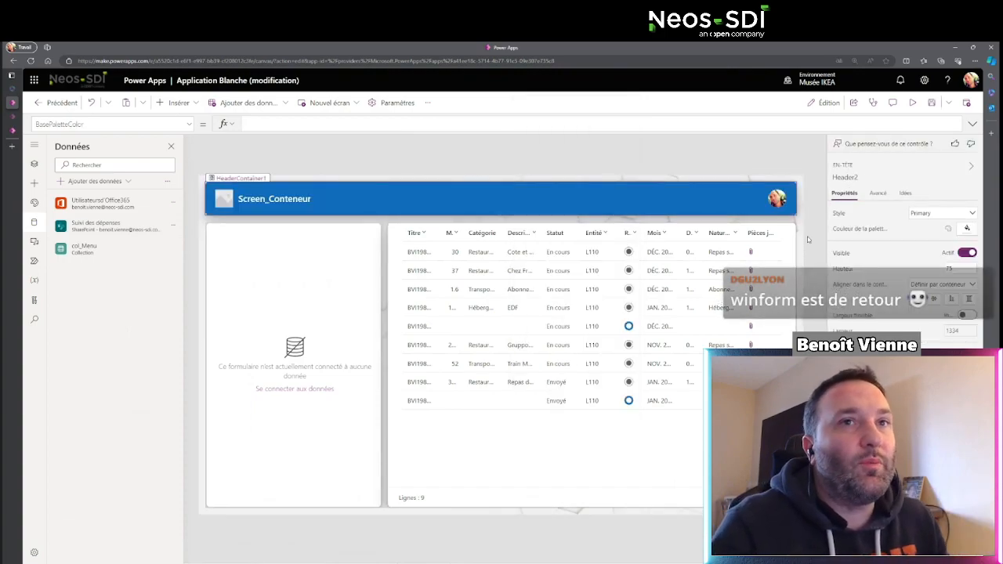
# Step: Try the Neutral style on the header control, and set its style to Light
pyautogui.click(928, 214)
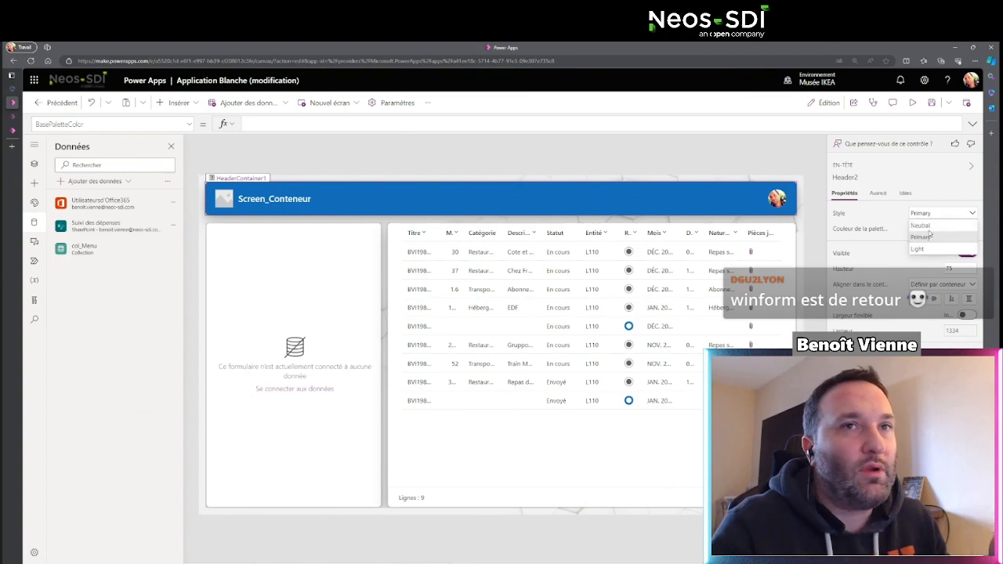
pyautogui.click(929, 227)
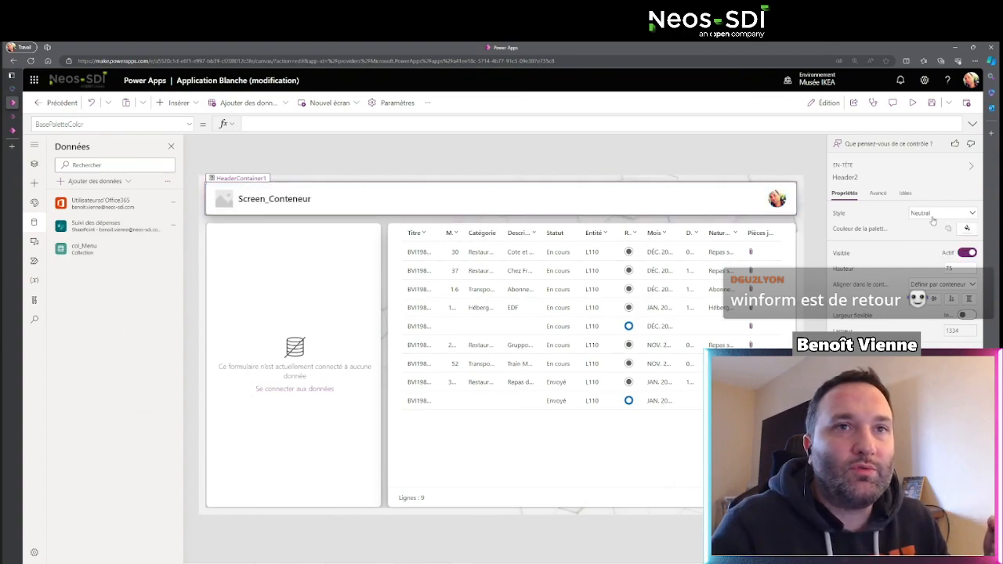
pyautogui.click(933, 216)
pyautogui.click(931, 248)
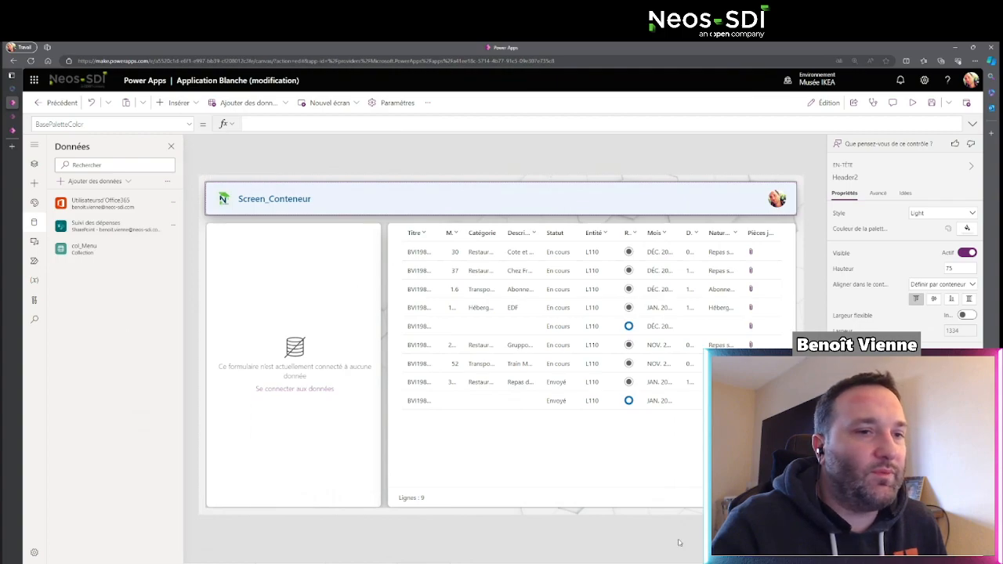
# Step: Examine the header control up close, including its logo, title and the profile card of the user picture
pyautogui.moveTo(725, 563); pyautogui.dragTo(733, 563)
pyautogui.moveTo(479, 560); pyautogui.dragTo(391, 561)
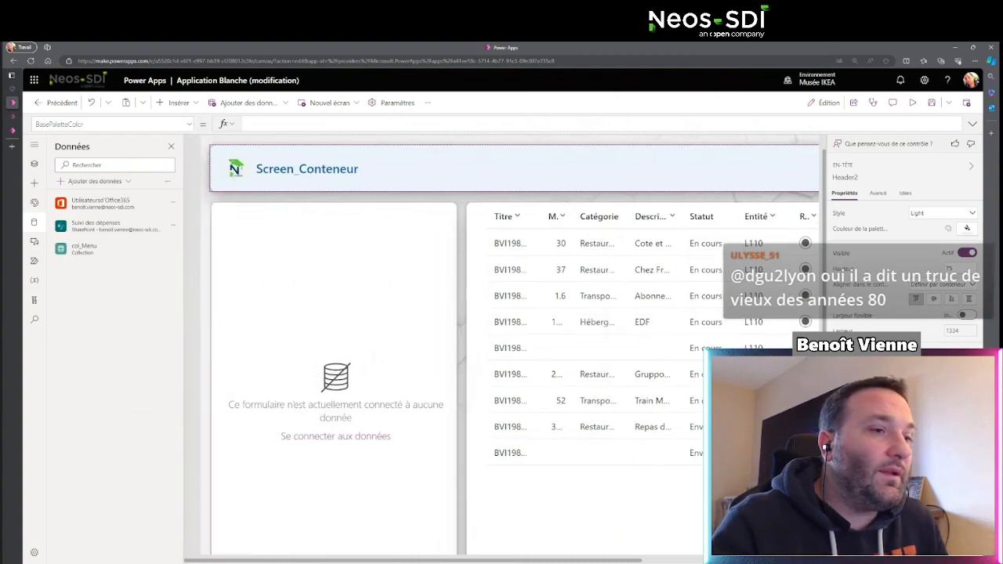
pyautogui.moveTo(470, 561); pyautogui.dragTo(648, 560)
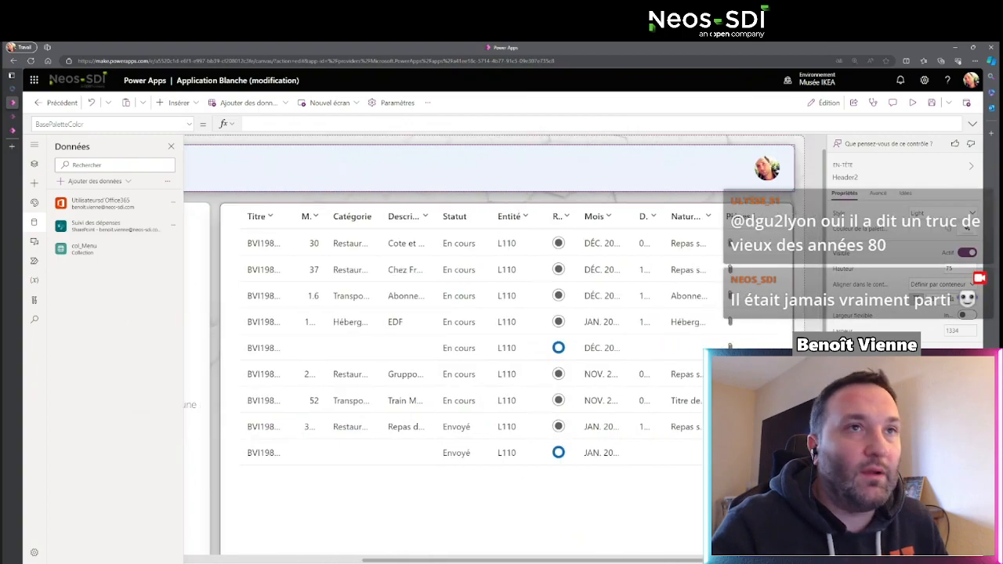
pyautogui.moveTo(757, 168)
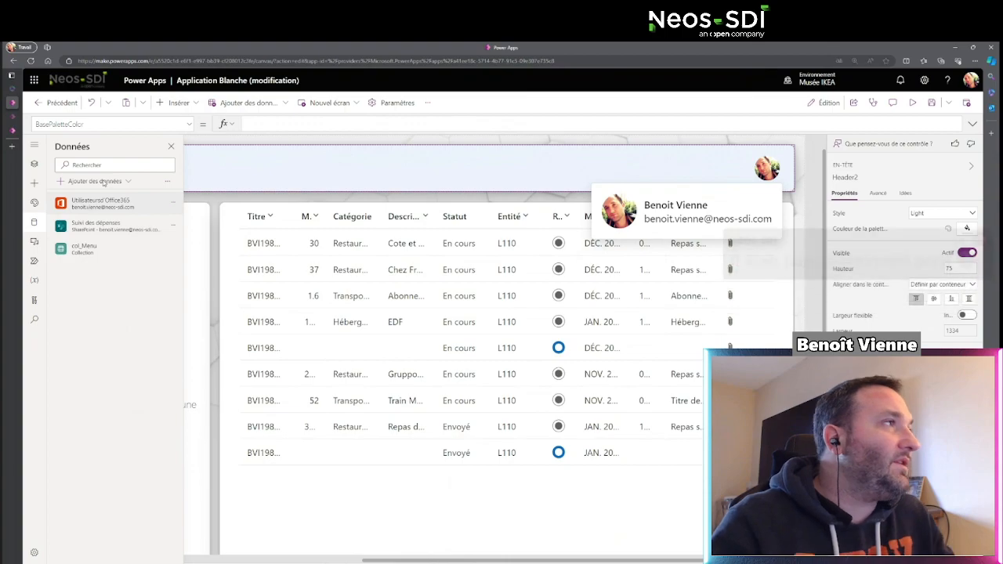
# Step: Switch to the Suivi dépenses app's preview and open the first expense in its edit form
pyautogui.click(13, 116)
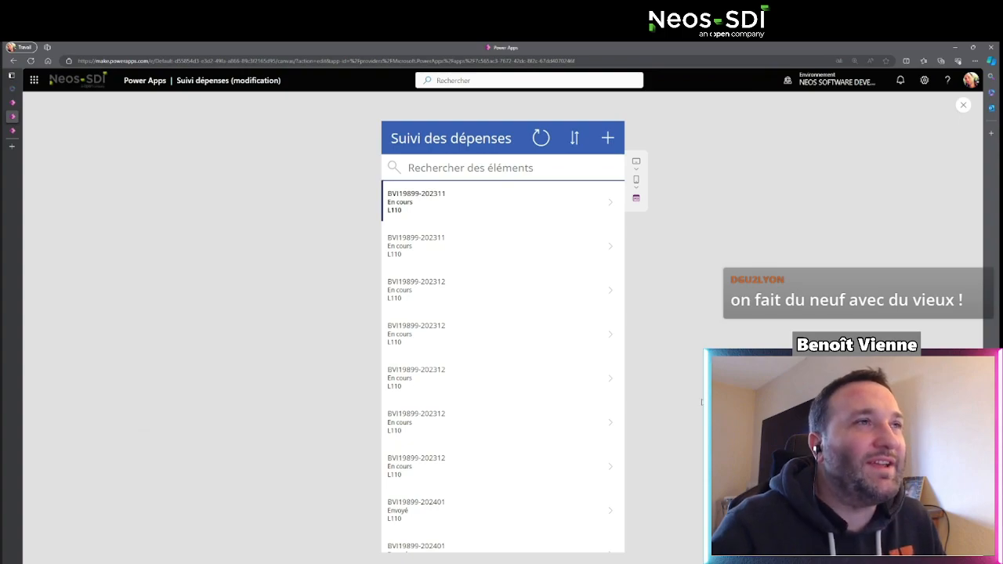
pyautogui.click(615, 207)
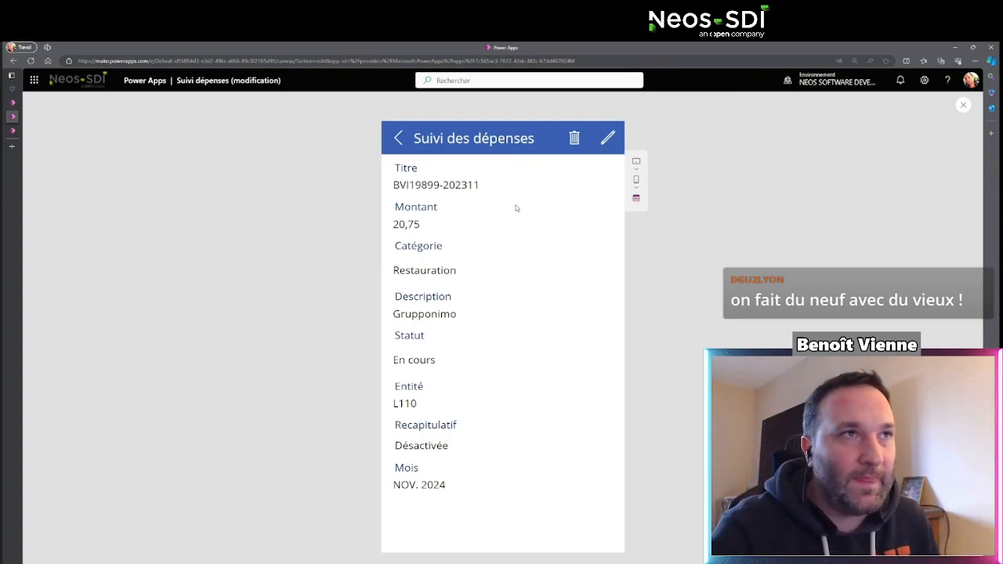
pyautogui.click(607, 138)
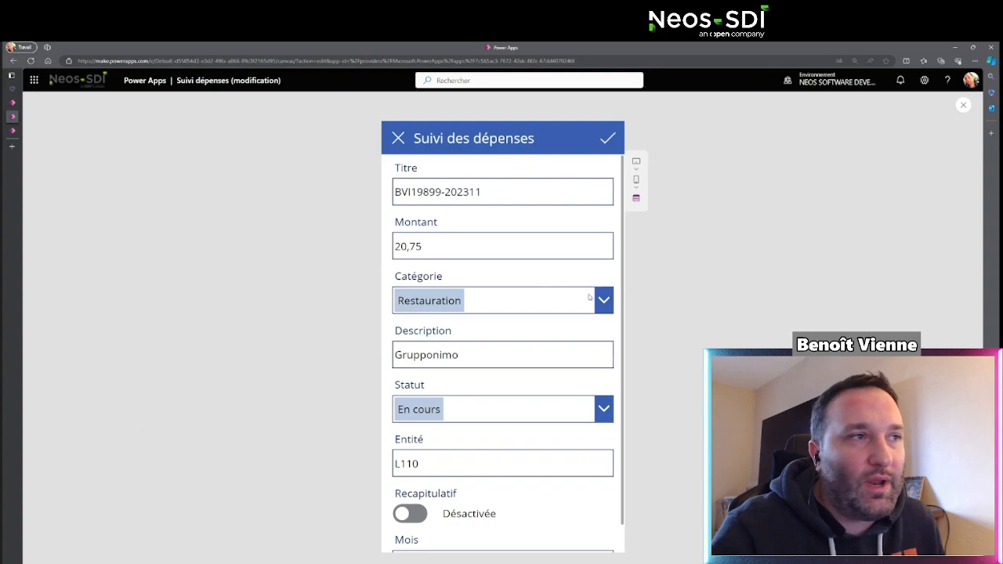
# Step: Inspect the Catégorie choices in the expense edit form and look over the form's fields
pyautogui.click(590, 297)
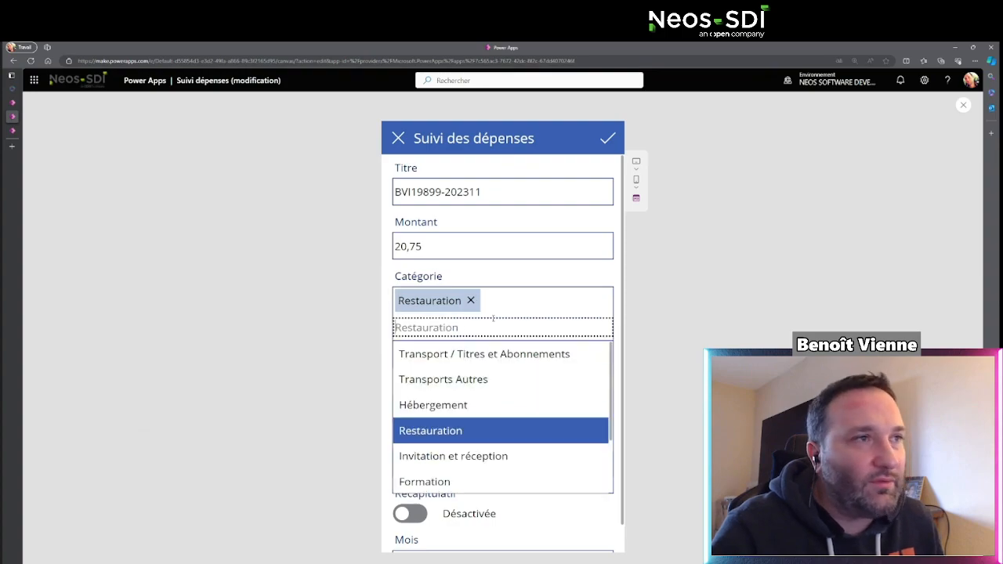
pyautogui.click(481, 210)
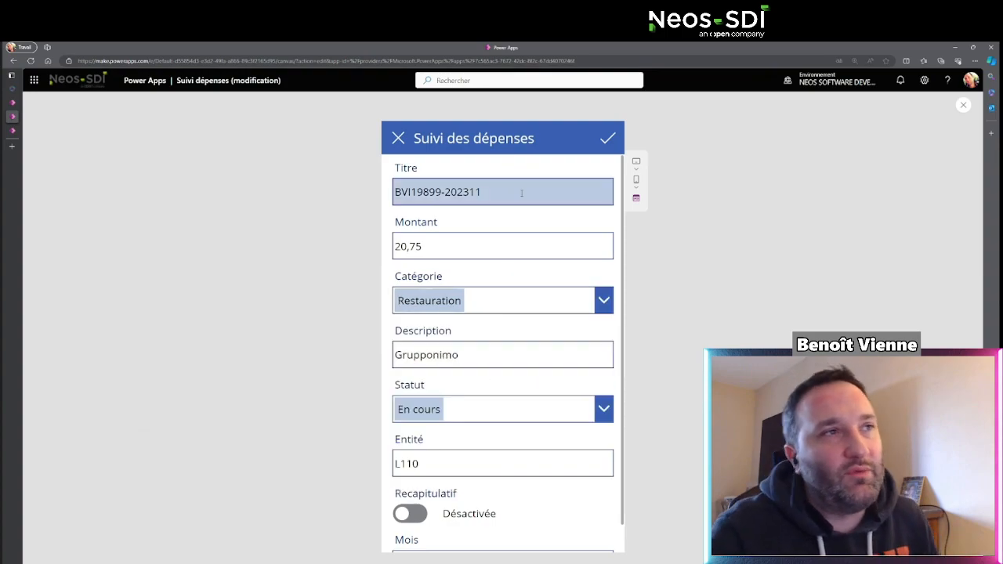
pyautogui.scroll(-1, 508, 459)
pyautogui.scroll(1, 510, 455)
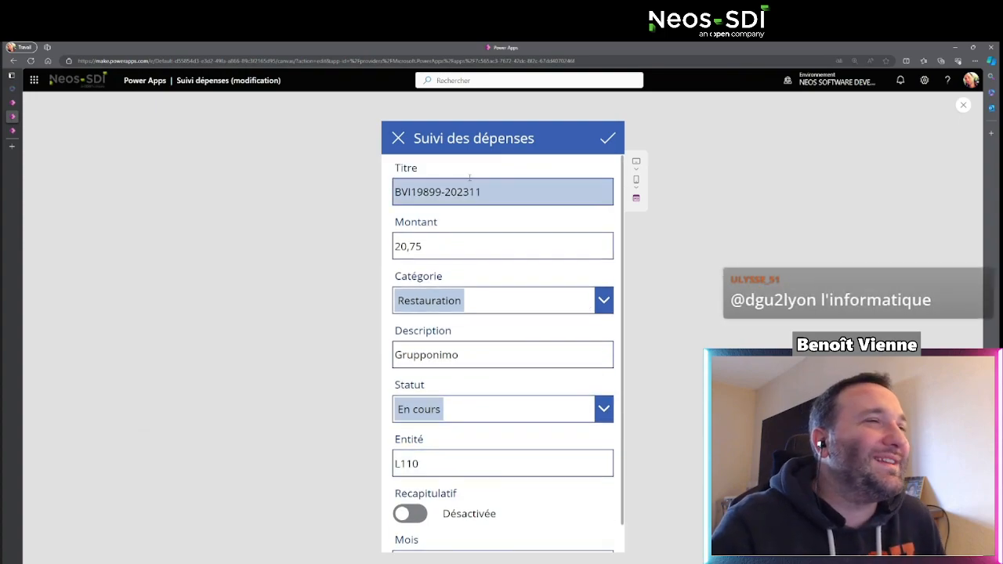
# Step: Leave the expense form without saving, return to the expense list and exit the app preview
pyautogui.click(398, 138)
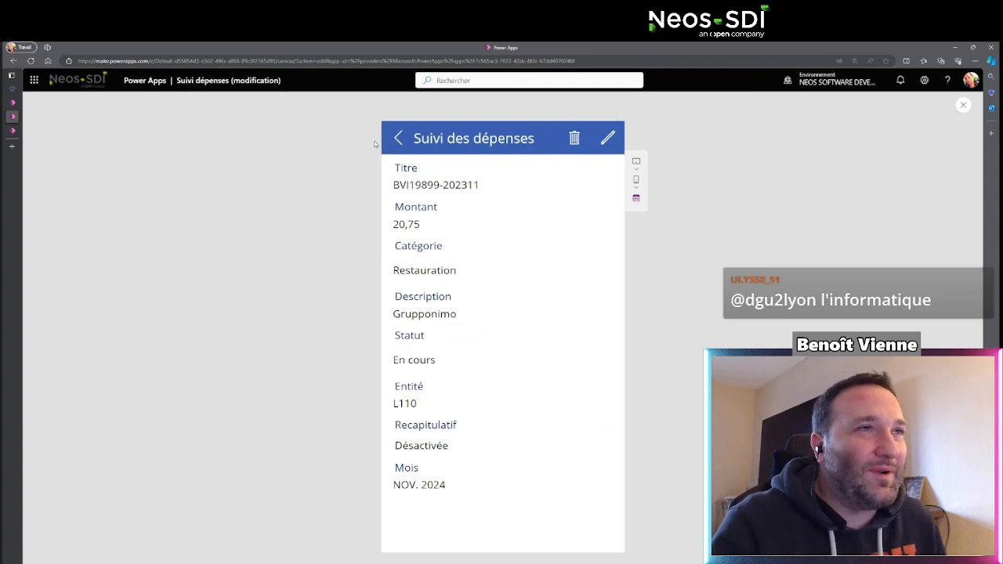
pyautogui.click(398, 138)
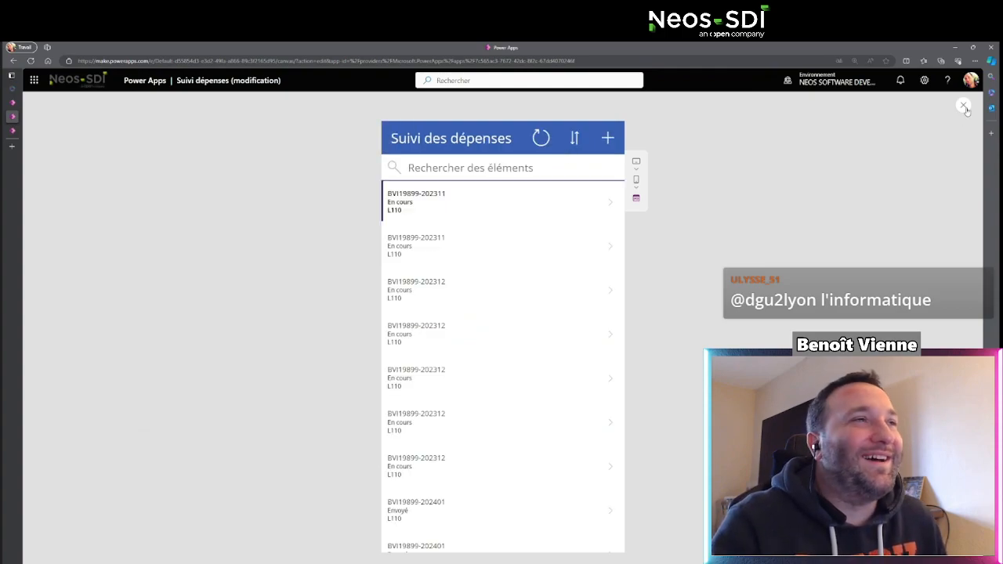
pyautogui.click(964, 106)
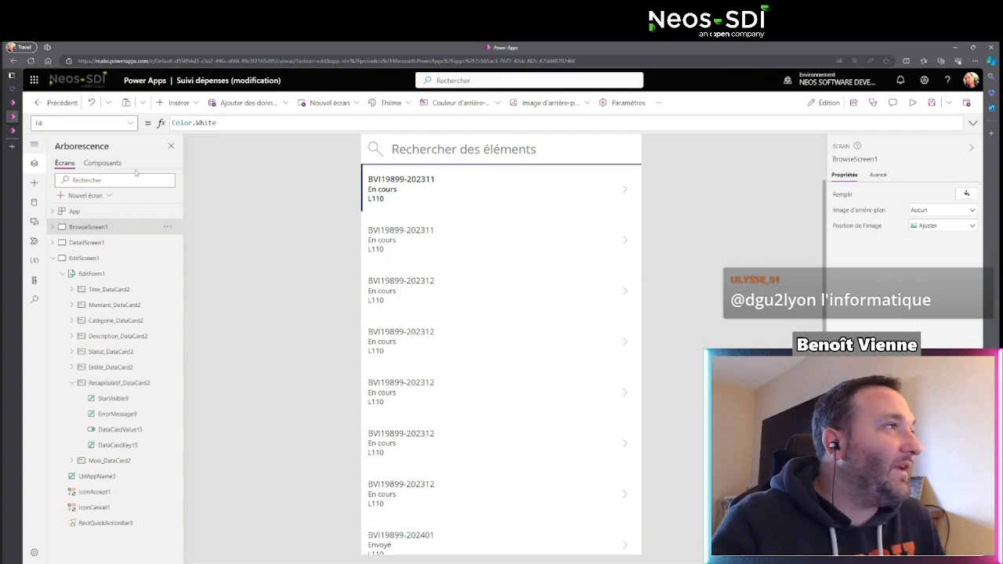
# Step: Switch to the Note de frais app, hide its tree view and start the app preview
pyautogui.click(12, 130)
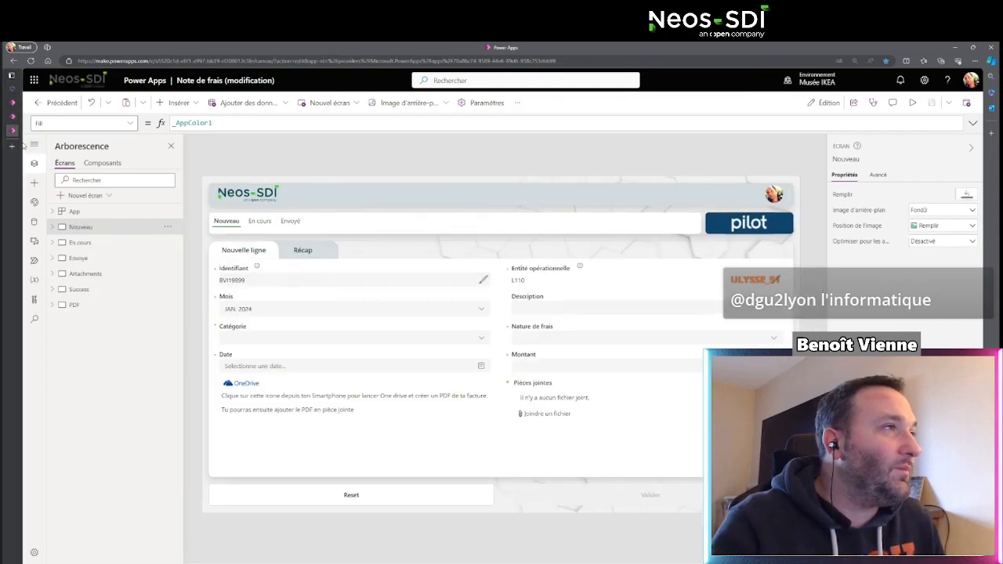
pyautogui.click(171, 146)
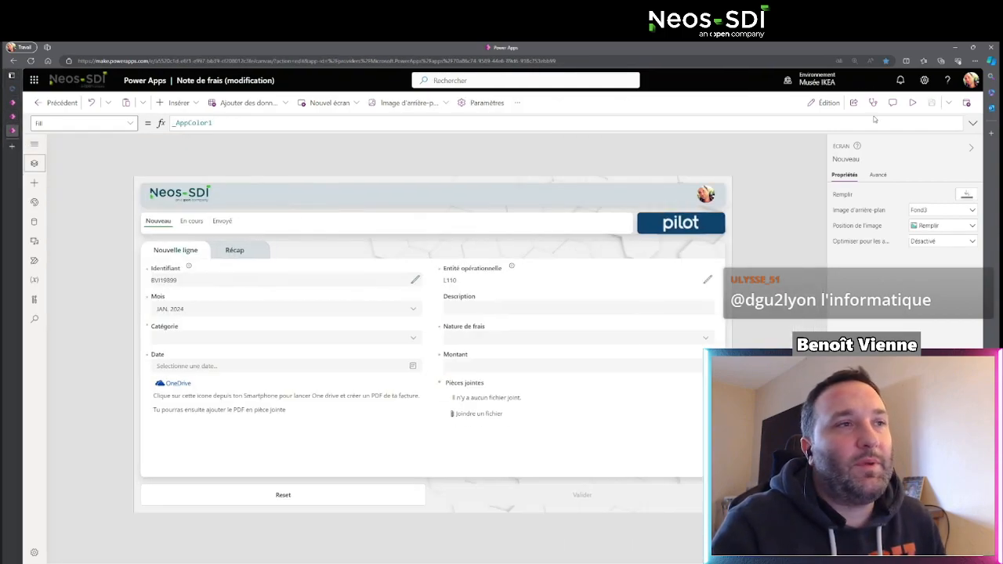
pyautogui.click(913, 105)
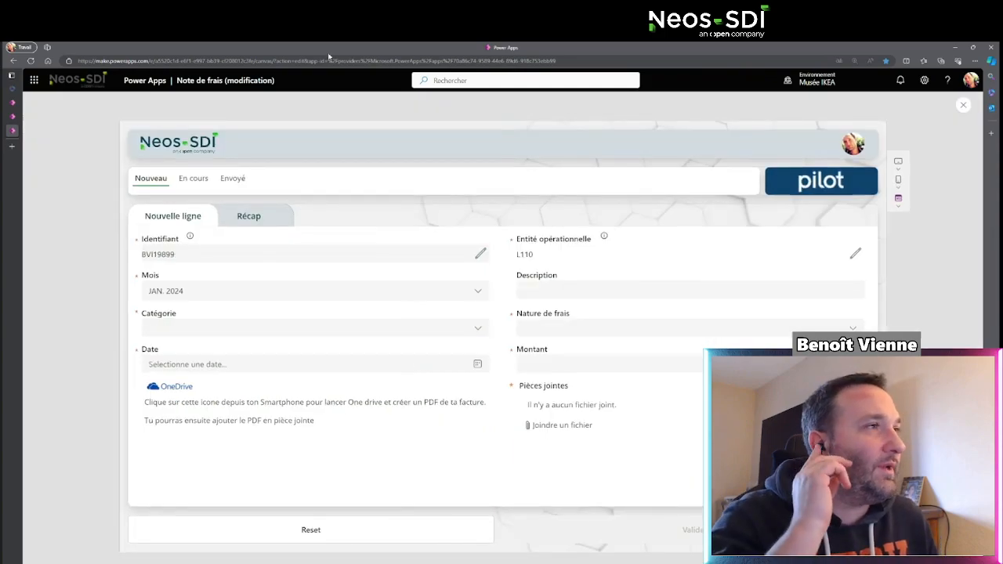
# Step: Show the En cours expense reports, then expand the DÉC. 2023 report's lines and collapse them
pyautogui.click(203, 179)
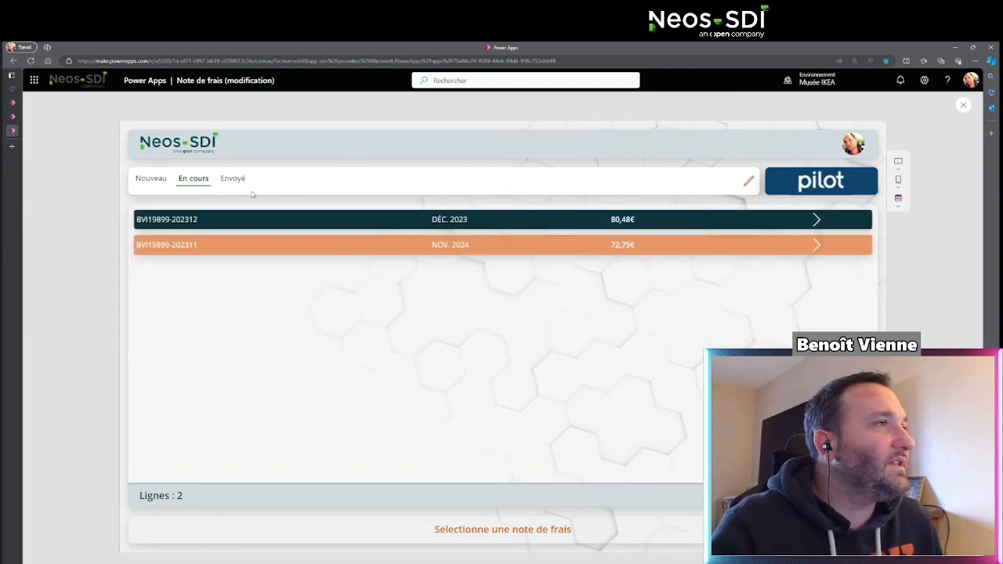
pyautogui.click(515, 227)
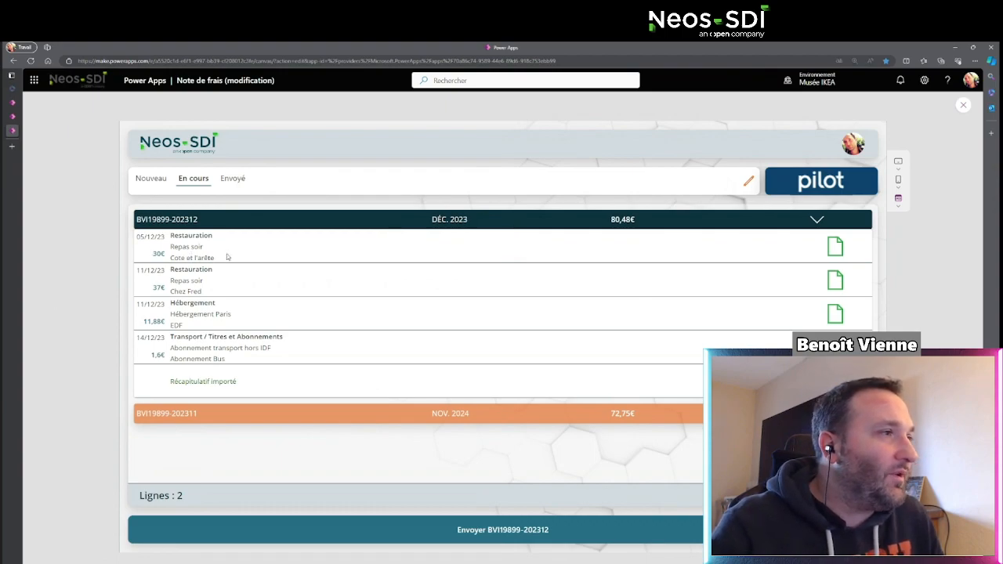
pyautogui.click(408, 219)
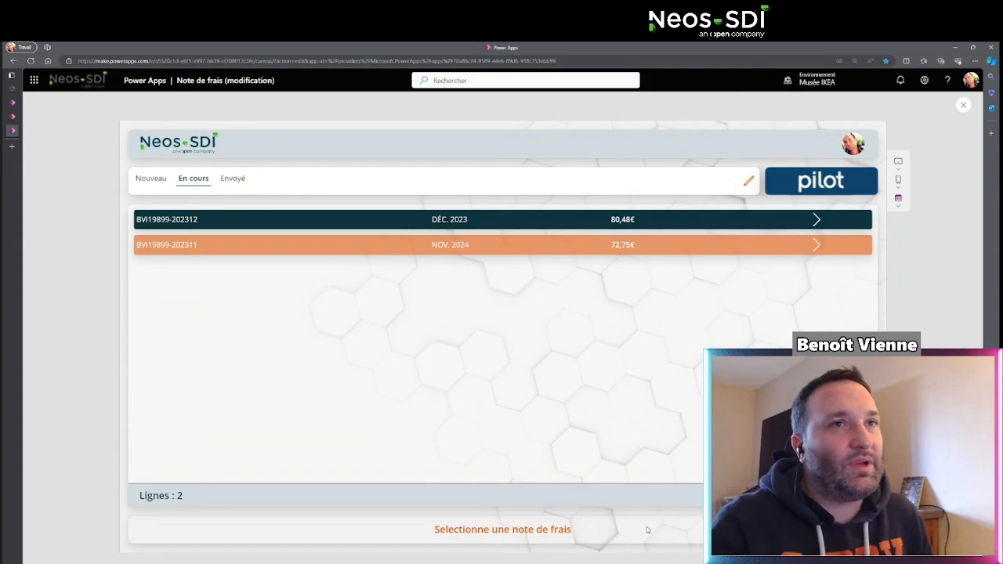
# Step: Preview the app as an Apple iPhone 11 and expand the DÉC. 2023 report in the phone layout
pyautogui.click(900, 182)
pyautogui.click(876, 271)
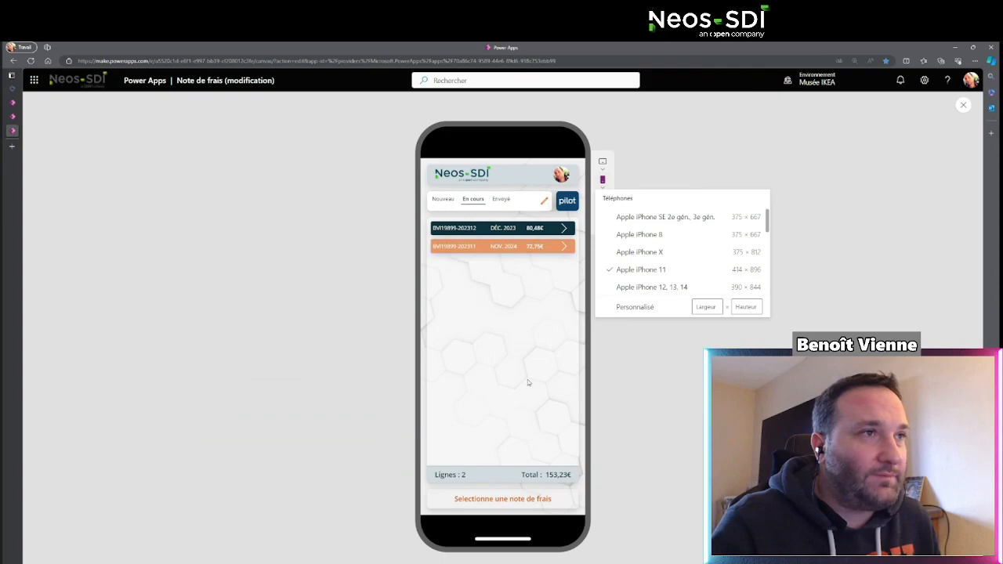
pyautogui.click(516, 239)
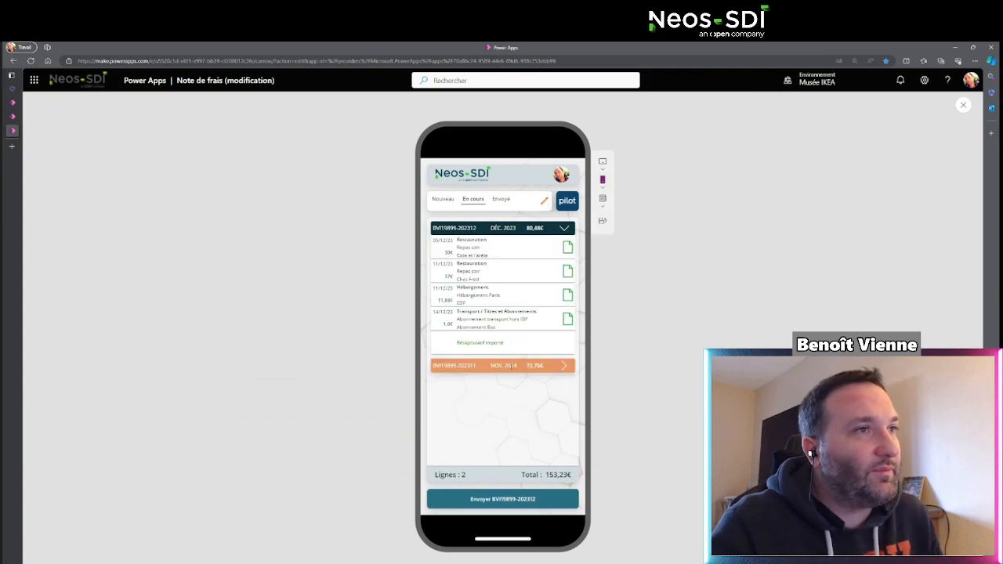
# Step: Expand the JAN. 2024 report among the Envoyé reports, view its restaurant receipt and return to the list
pyautogui.click(501, 199)
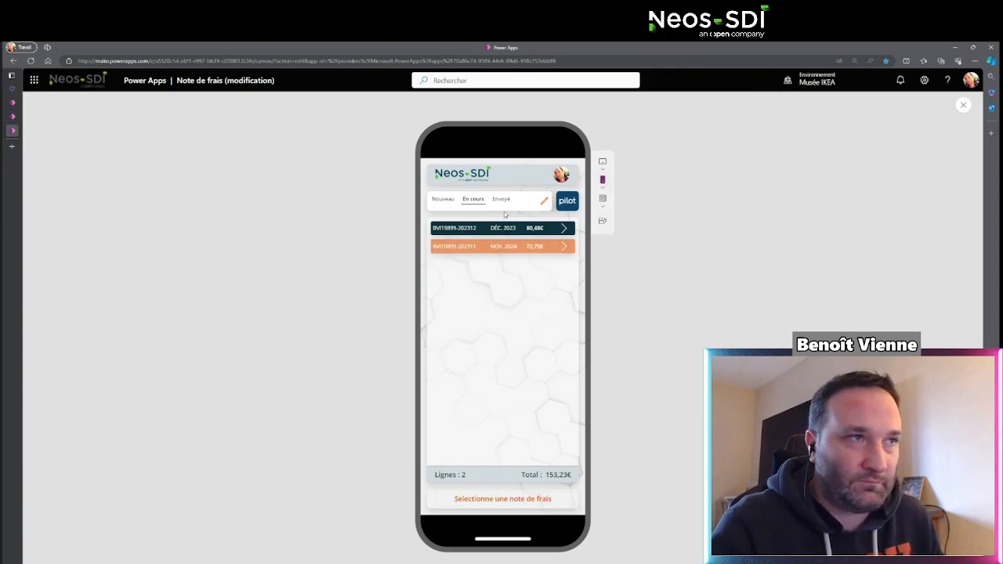
pyautogui.click(496, 235)
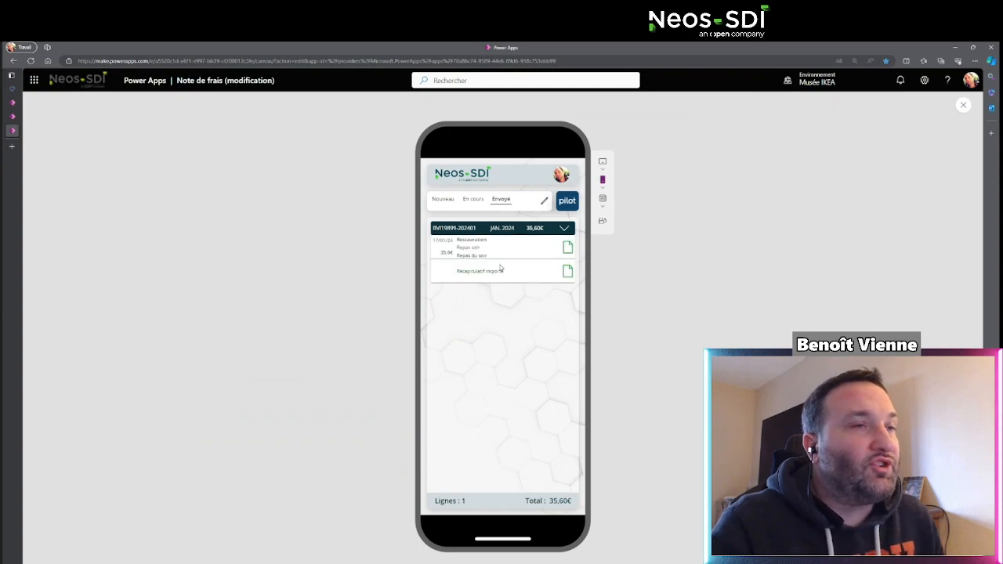
pyautogui.click(558, 258)
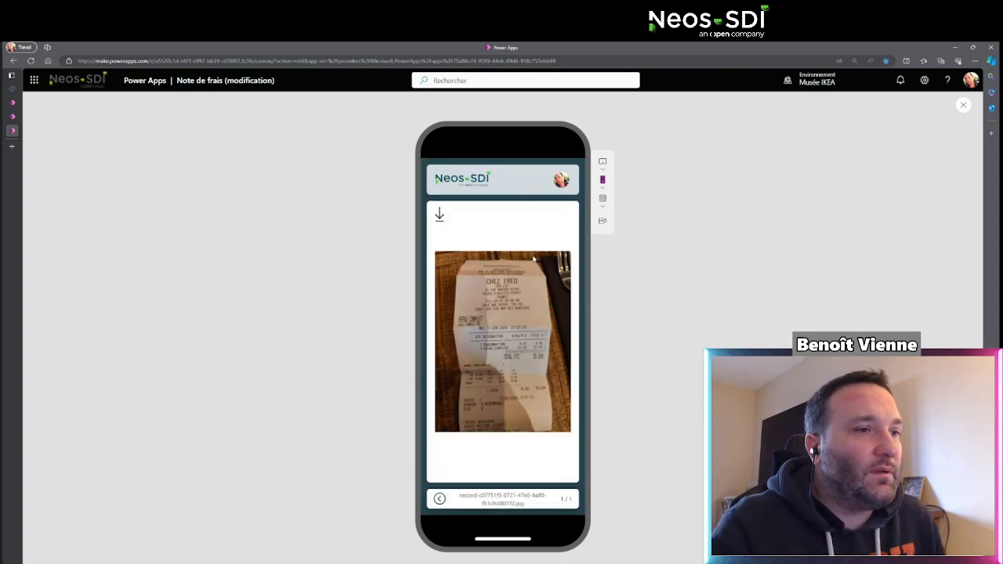
pyautogui.click(440, 499)
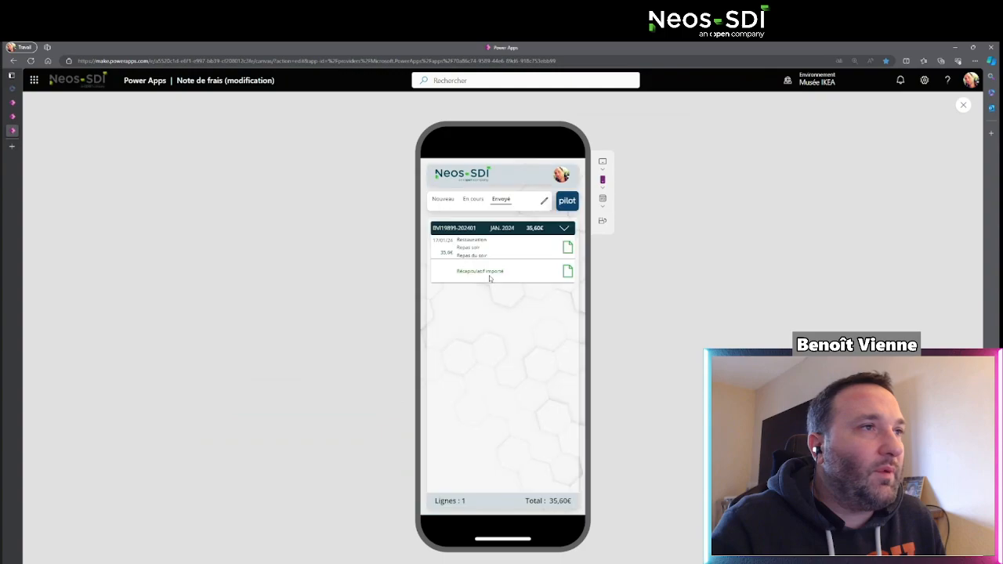
# Step: Go back to the En cours reports, open the December 2023 report's recap and rotate the phone preview to landscape
pyautogui.click(472, 200)
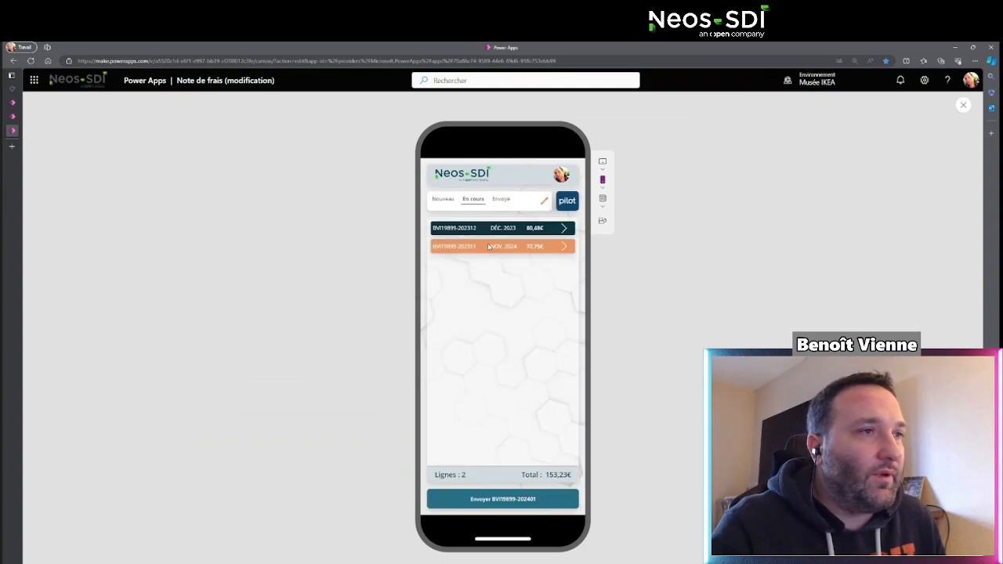
pyautogui.click(521, 506)
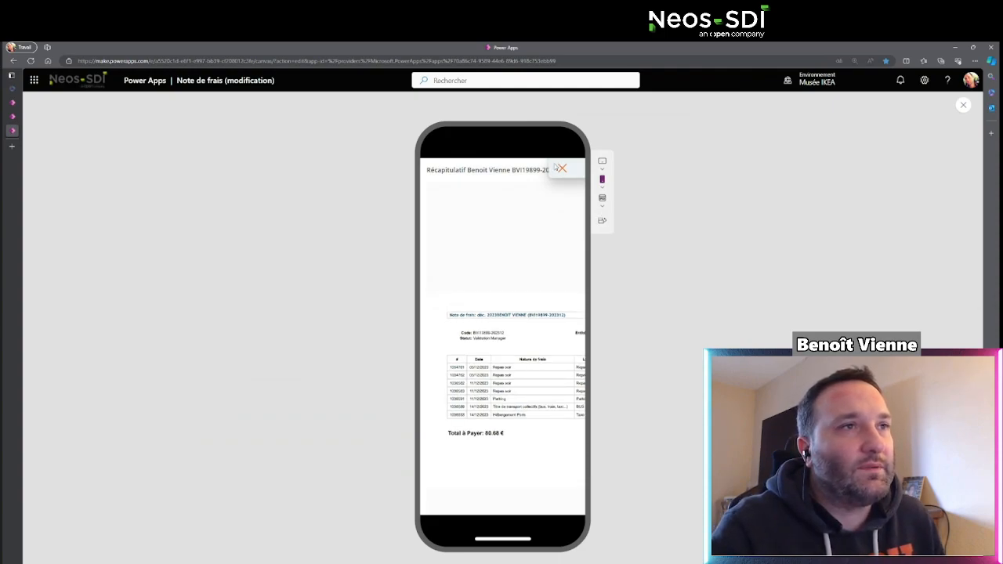
pyautogui.click(603, 224)
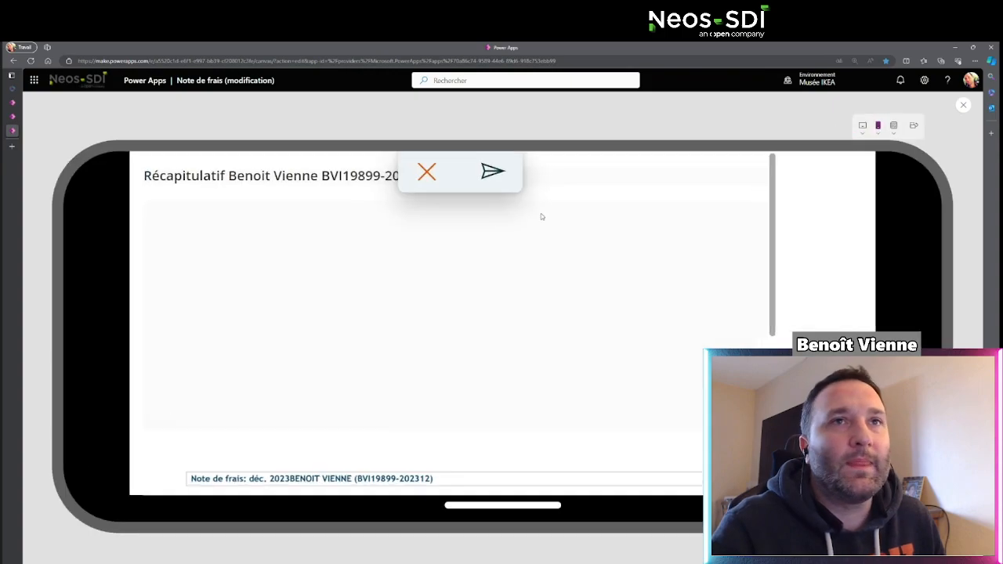
# Step: Change the preview from the phone to the browser format and review the December recap with its attached receipt
pyautogui.click(896, 130)
pyautogui.click(909, 161)
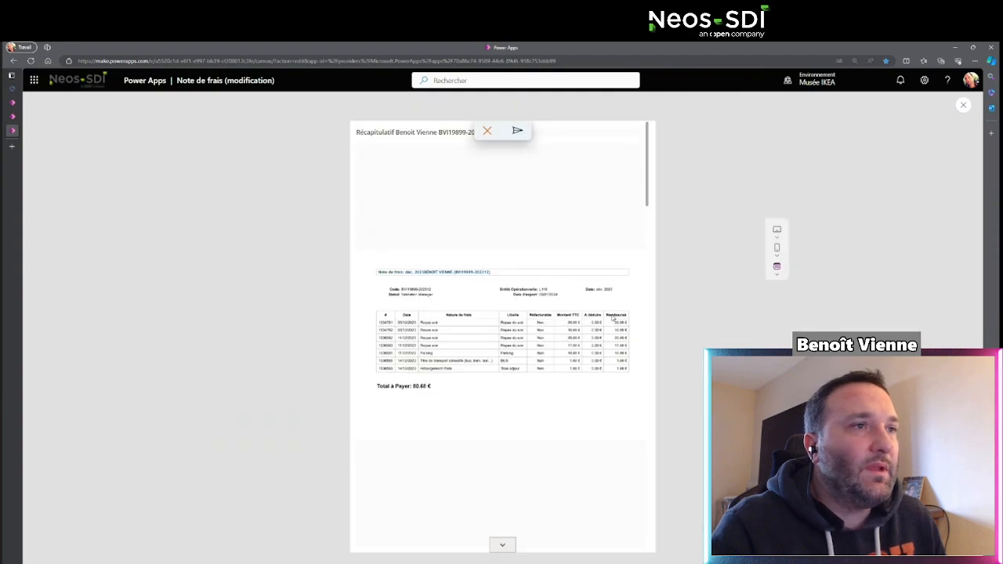
pyautogui.scroll(-5, 467, 300)
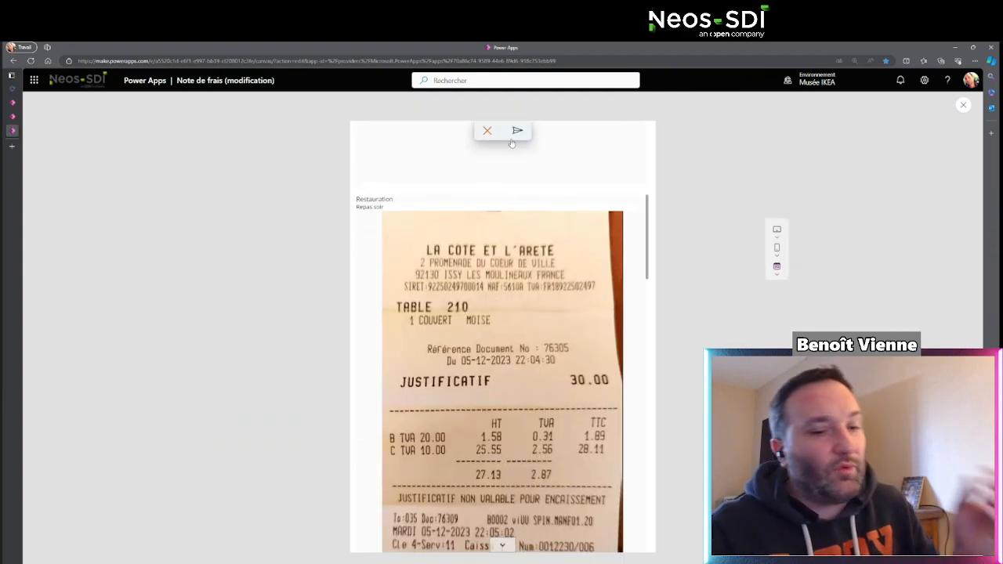
pyautogui.scroll(5, 556, 304)
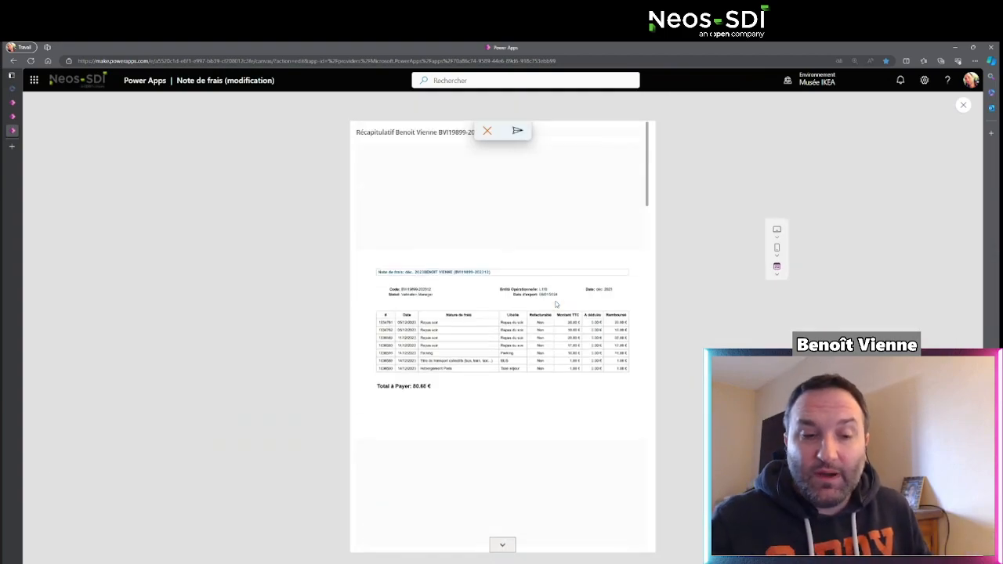